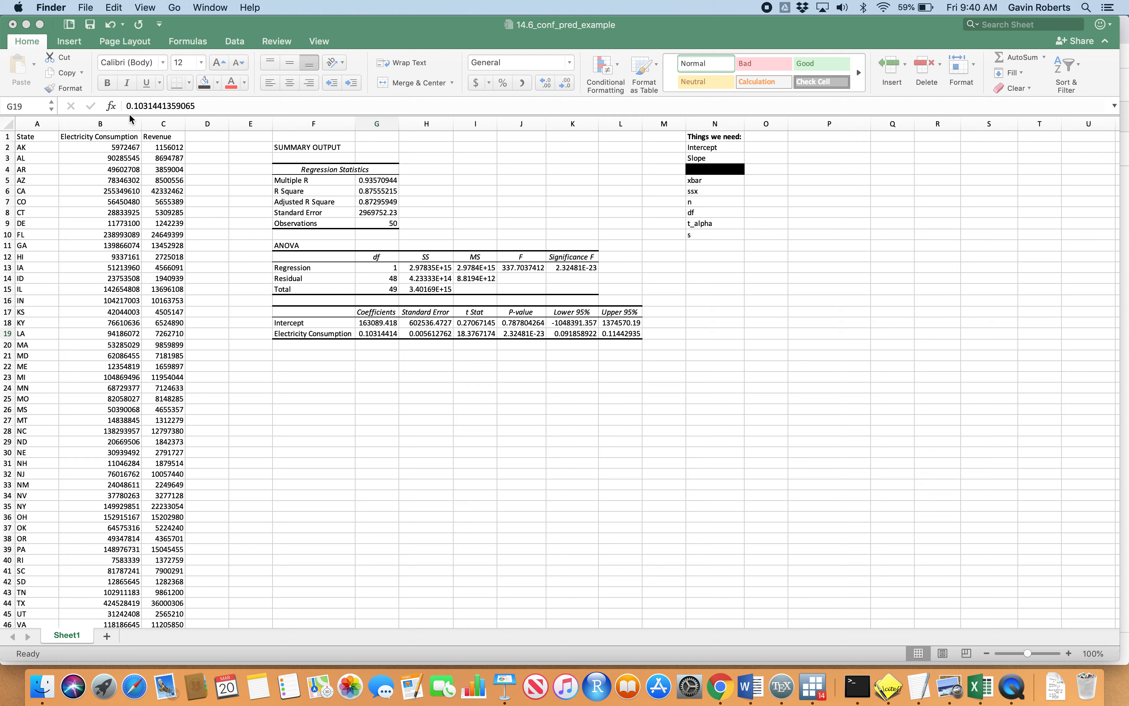
# Examine the State, Electricity Consumption and Revenue columns and the first state's record
pyautogui.click(37, 120)
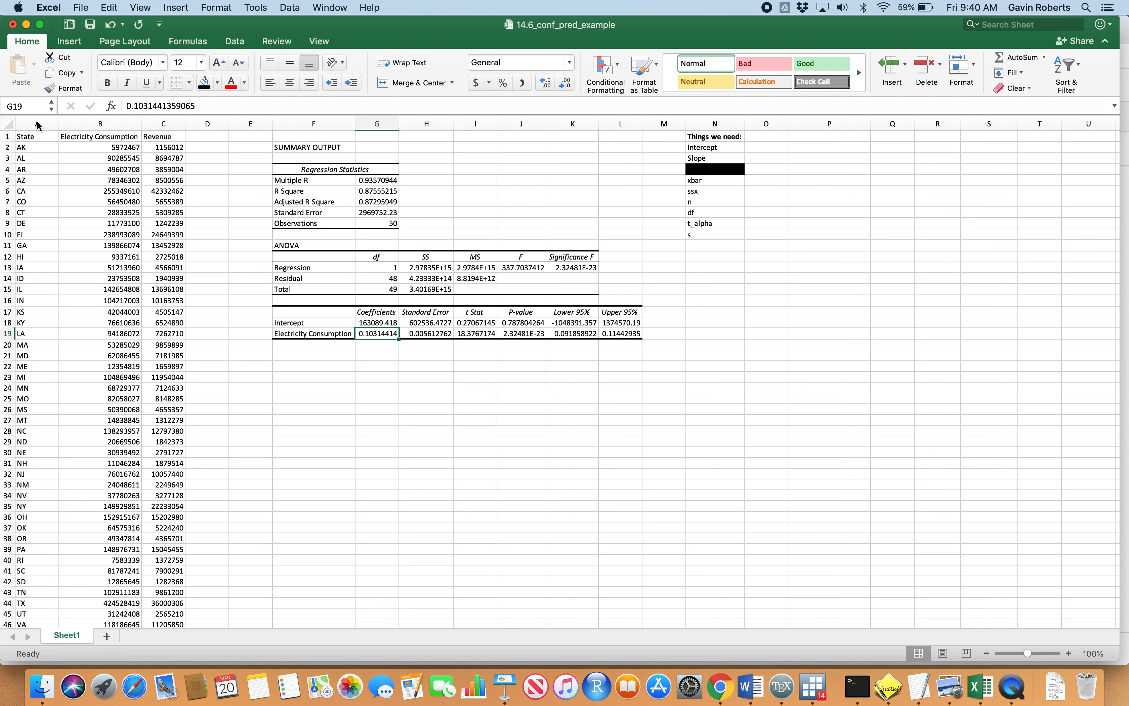
pyautogui.click(28, 122)
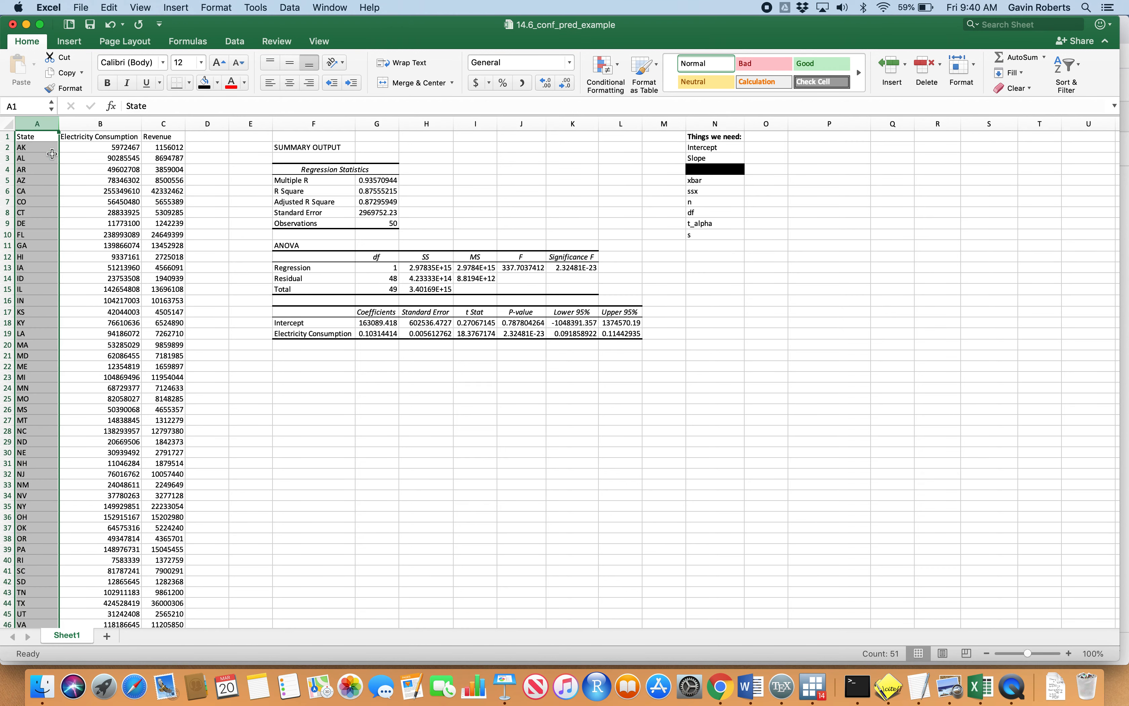
pyautogui.click(117, 122)
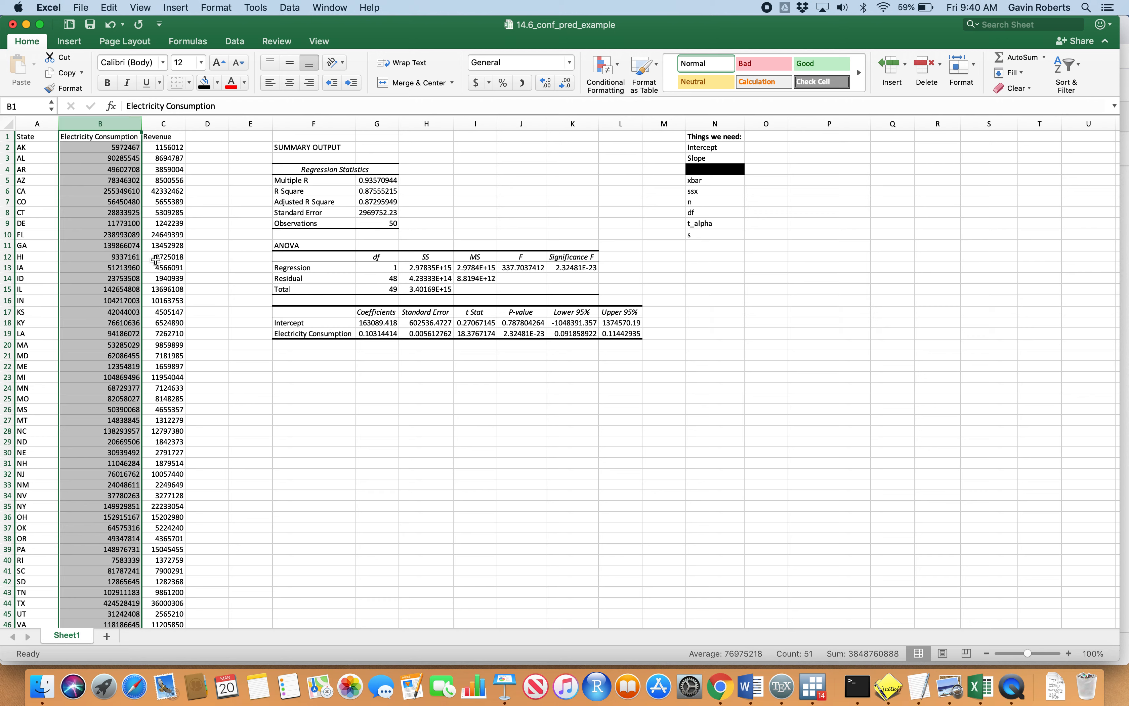
pyautogui.click(173, 125)
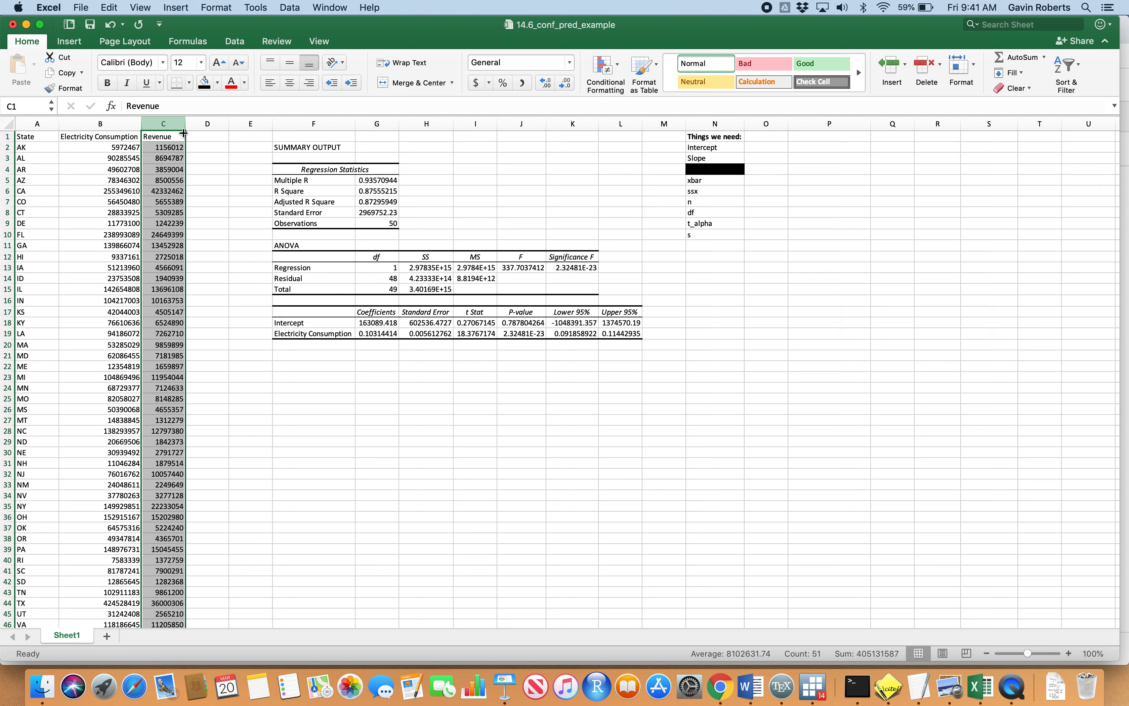
pyautogui.click(161, 149)
pyautogui.click(35, 147)
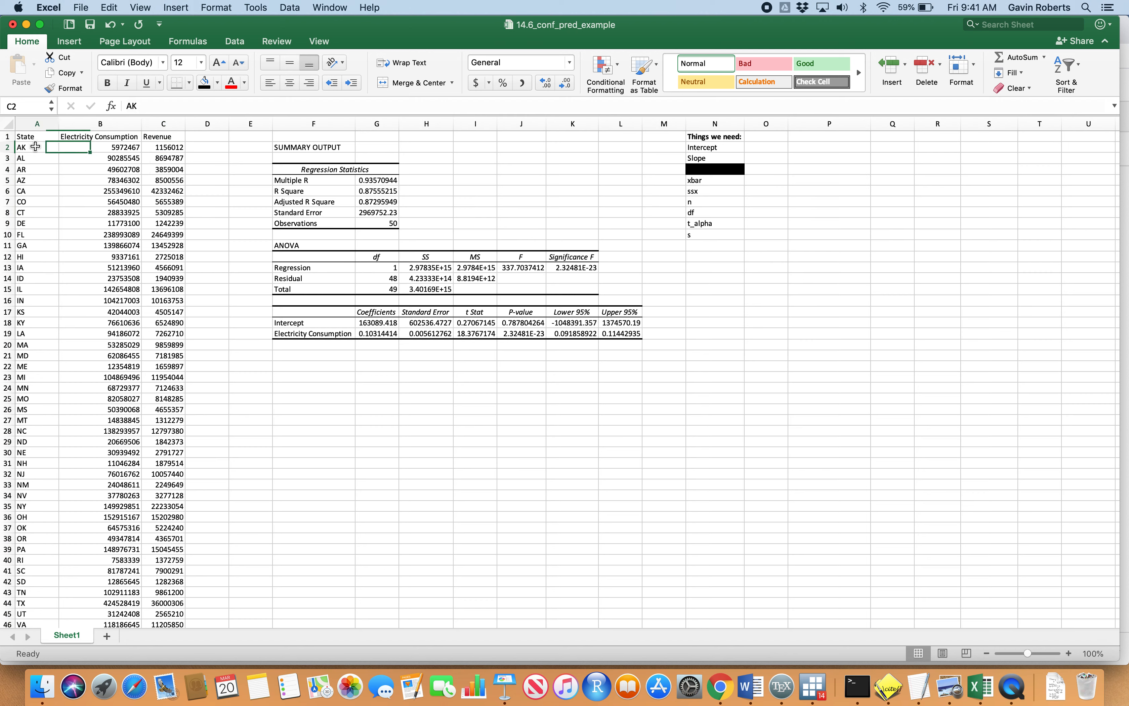
pyautogui.click(121, 145)
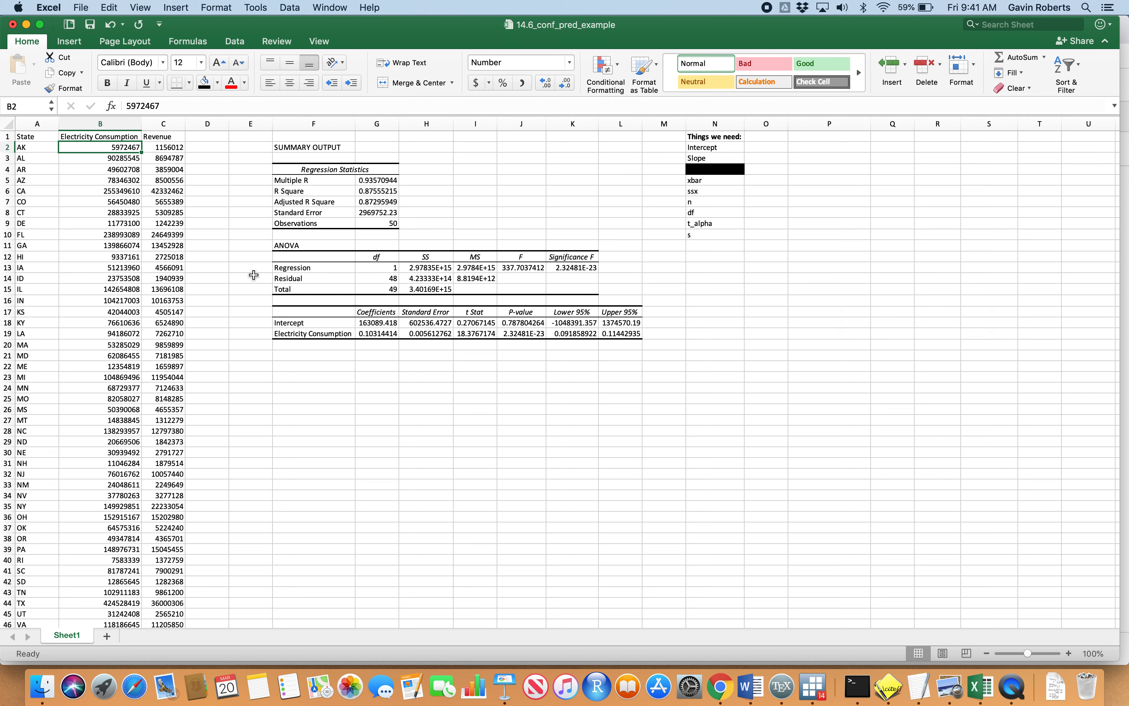
pyautogui.click(172, 147)
pyautogui.click(161, 135)
pyautogui.click(110, 137)
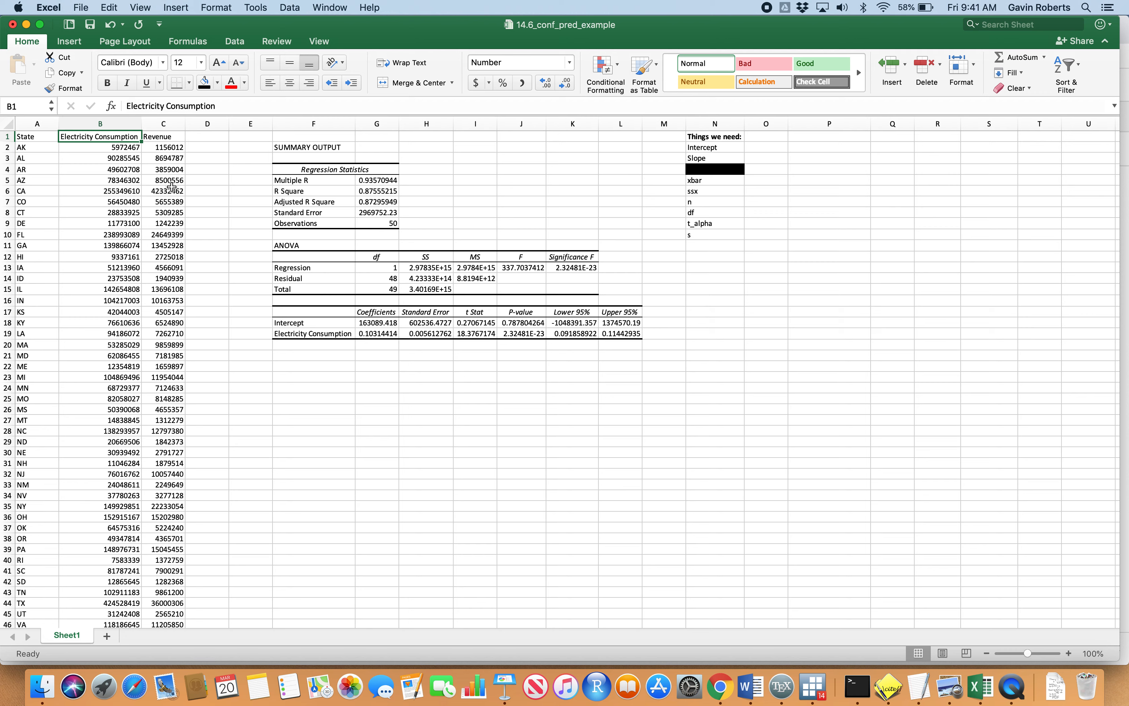
# Review the regression summary output spanning columns F to M
pyautogui.click(340, 378)
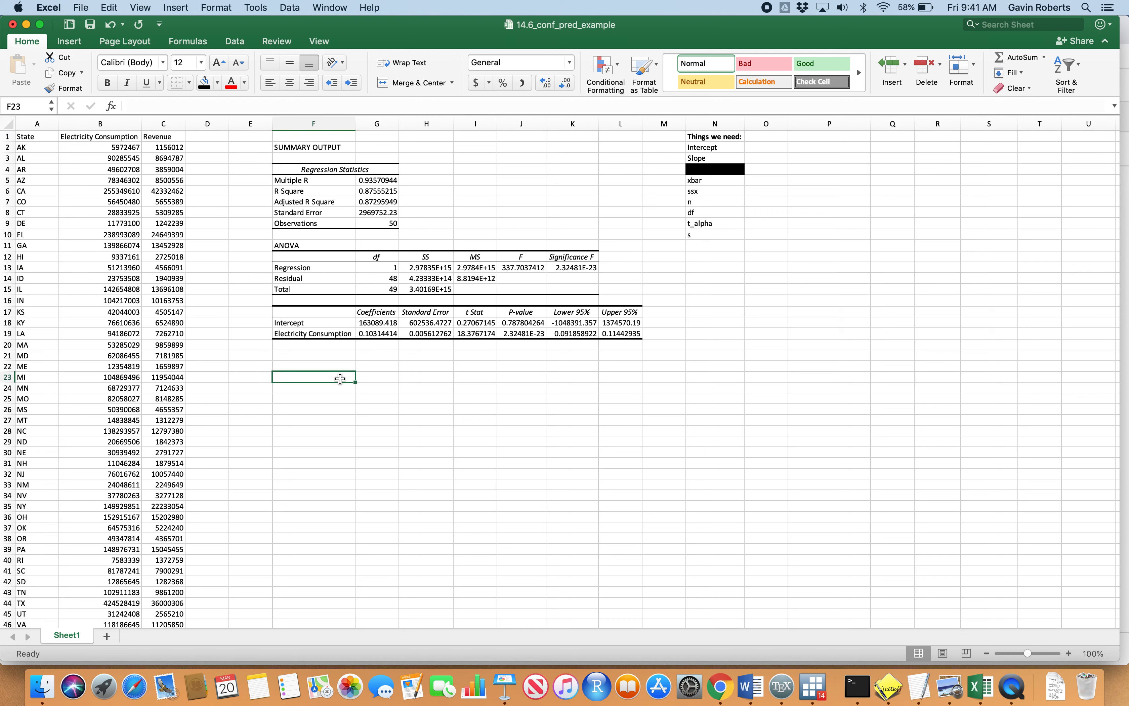
pyautogui.moveTo(314, 123); pyautogui.dragTo(665, 100)
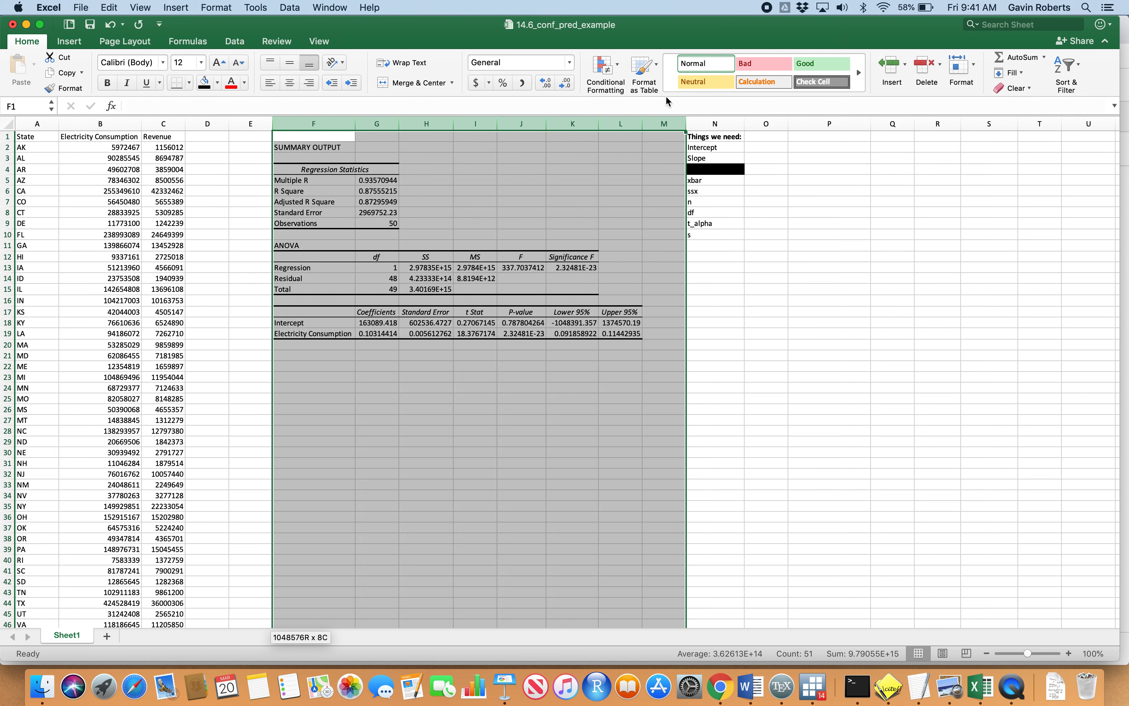
pyautogui.click(648, 387)
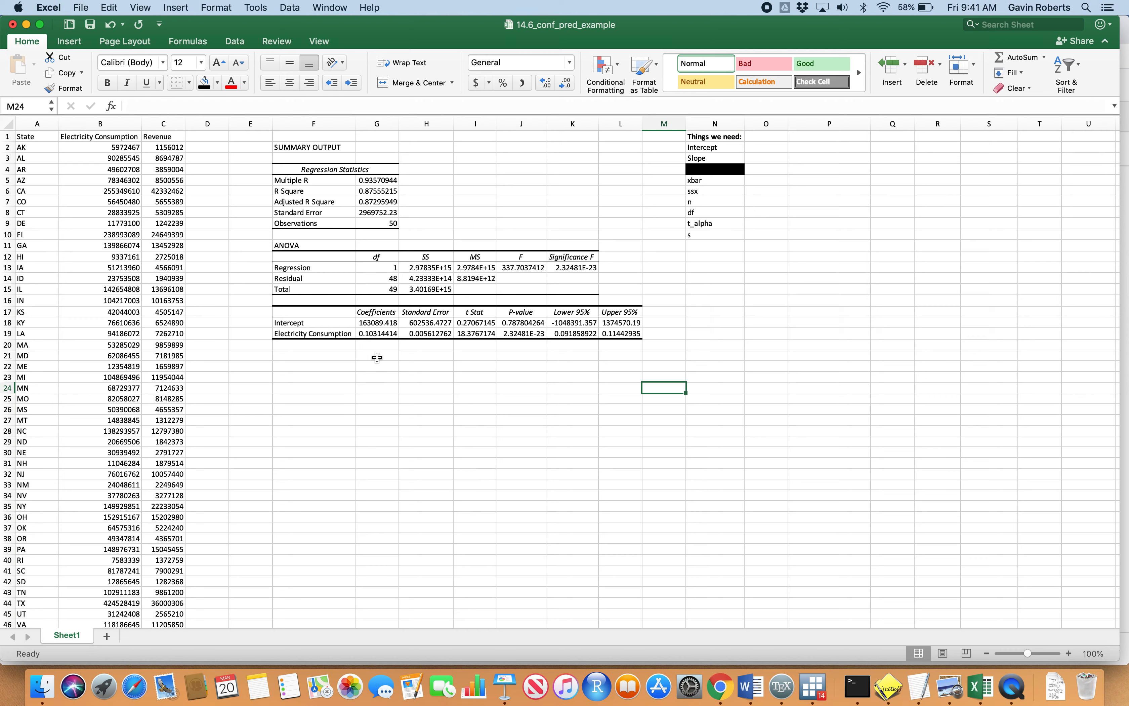
# Examine the Intercept and Electricity Consumption coefficients in the regression output
pyautogui.click(379, 334)
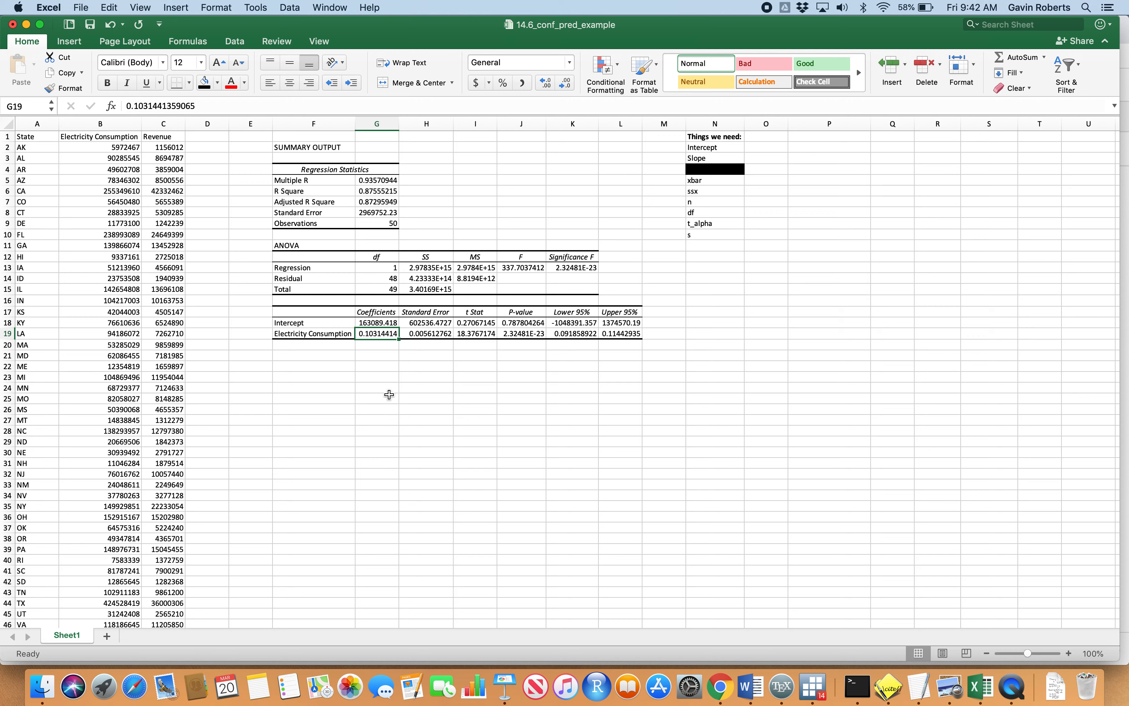
pyautogui.click(325, 336)
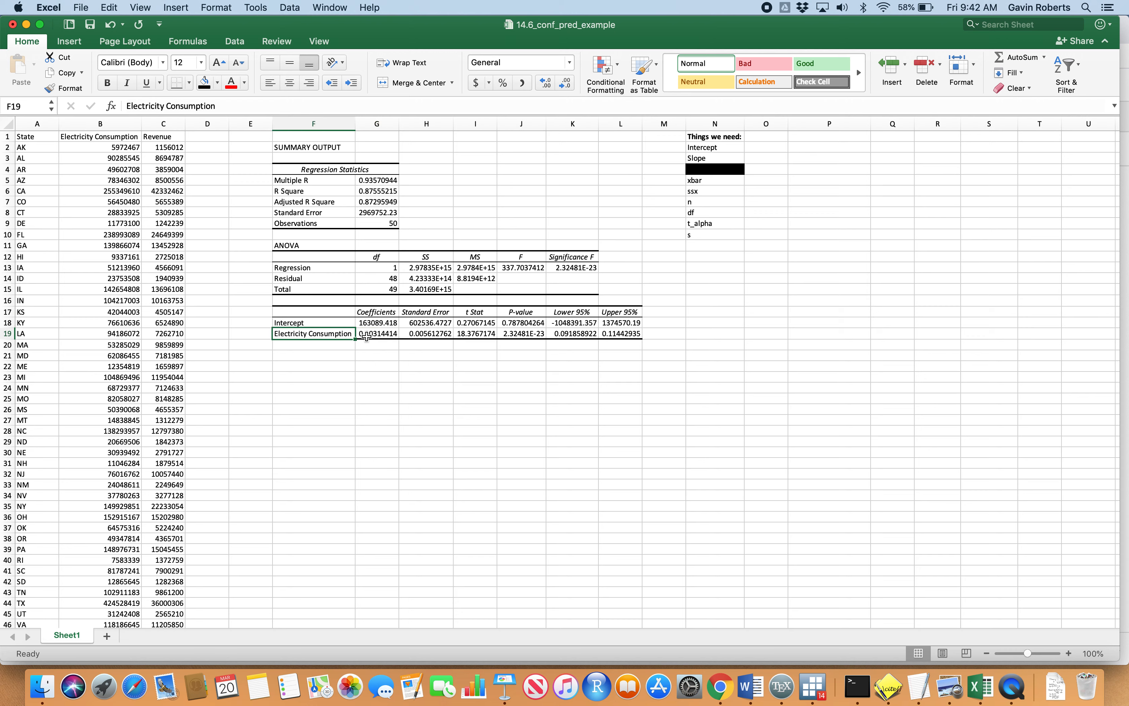
pyautogui.click(376, 336)
pyautogui.click(308, 336)
pyautogui.click(362, 335)
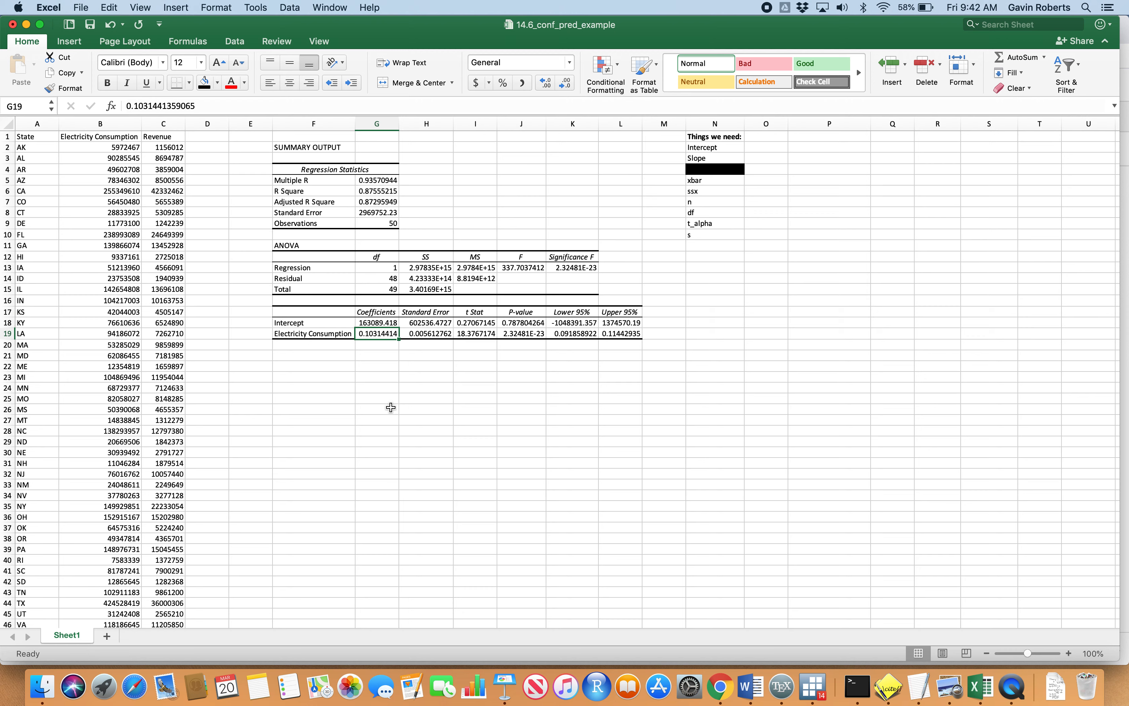
pyautogui.click(322, 322)
pyautogui.click(369, 325)
pyautogui.click(372, 336)
pyautogui.click(329, 336)
pyautogui.click(376, 334)
pyautogui.click(381, 322)
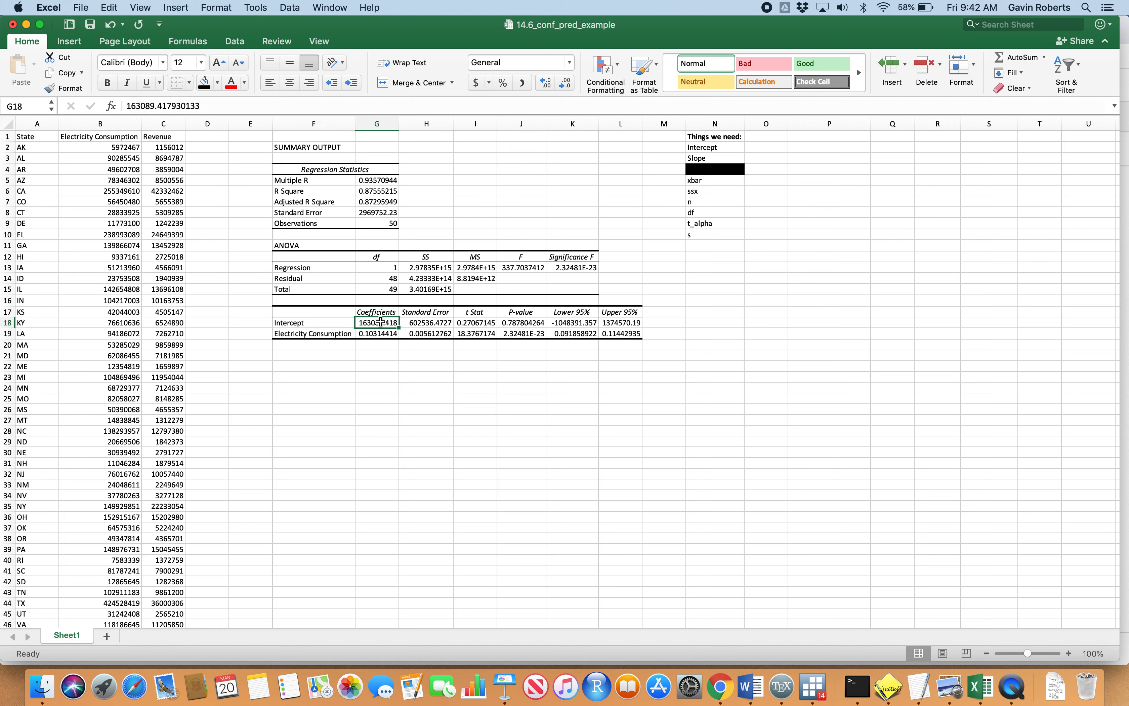
pyautogui.click(326, 334)
pyautogui.click(372, 336)
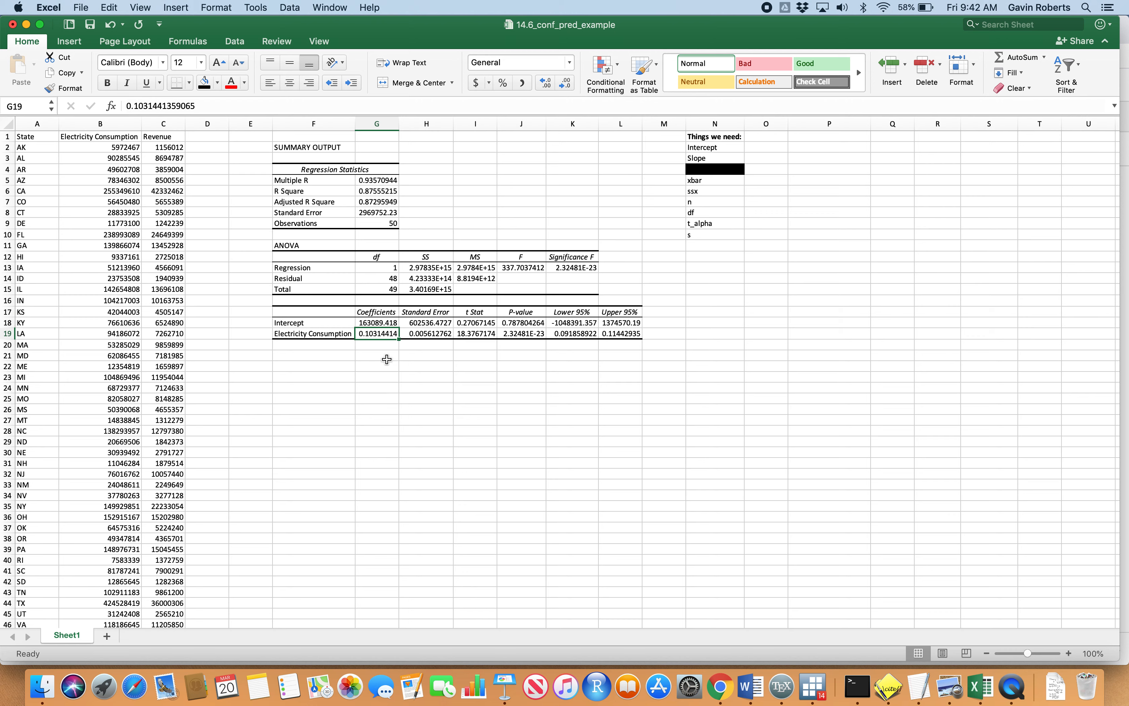
pyautogui.click(379, 375)
pyautogui.click(379, 334)
# Inspect the consumption and revenue values for the first nine states alongside the Electricity Consumption coefficient
pyautogui.moveTo(127, 148); pyautogui.dragTo(173, 233)
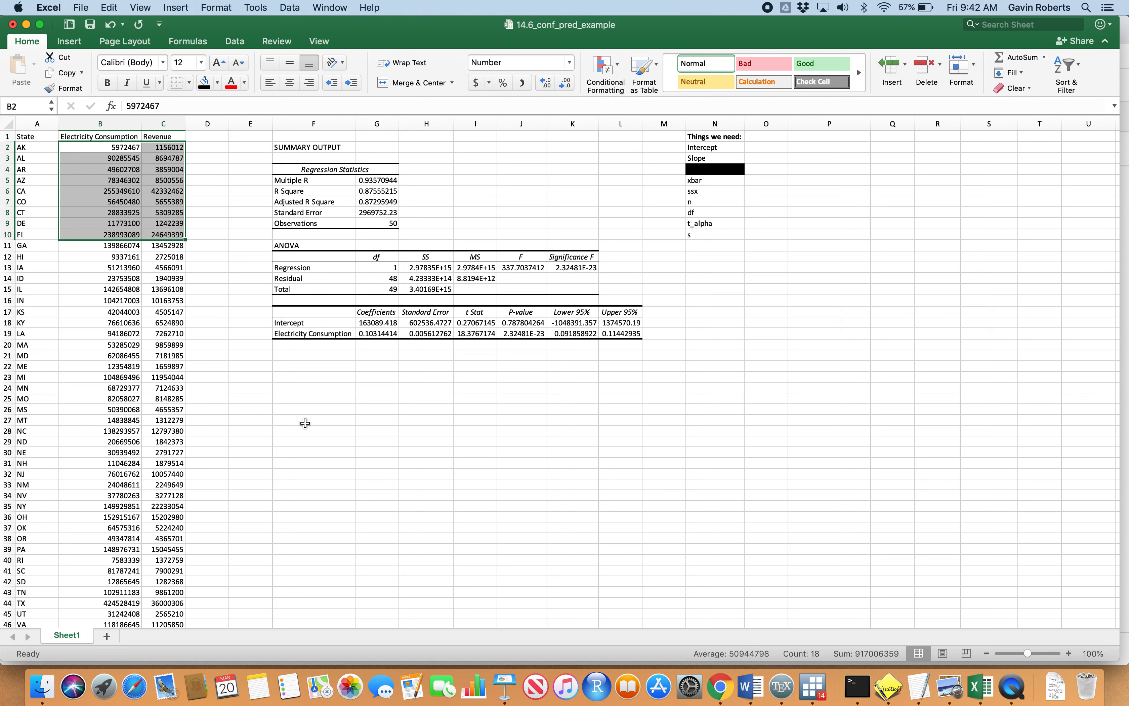
pyautogui.click(432, 437)
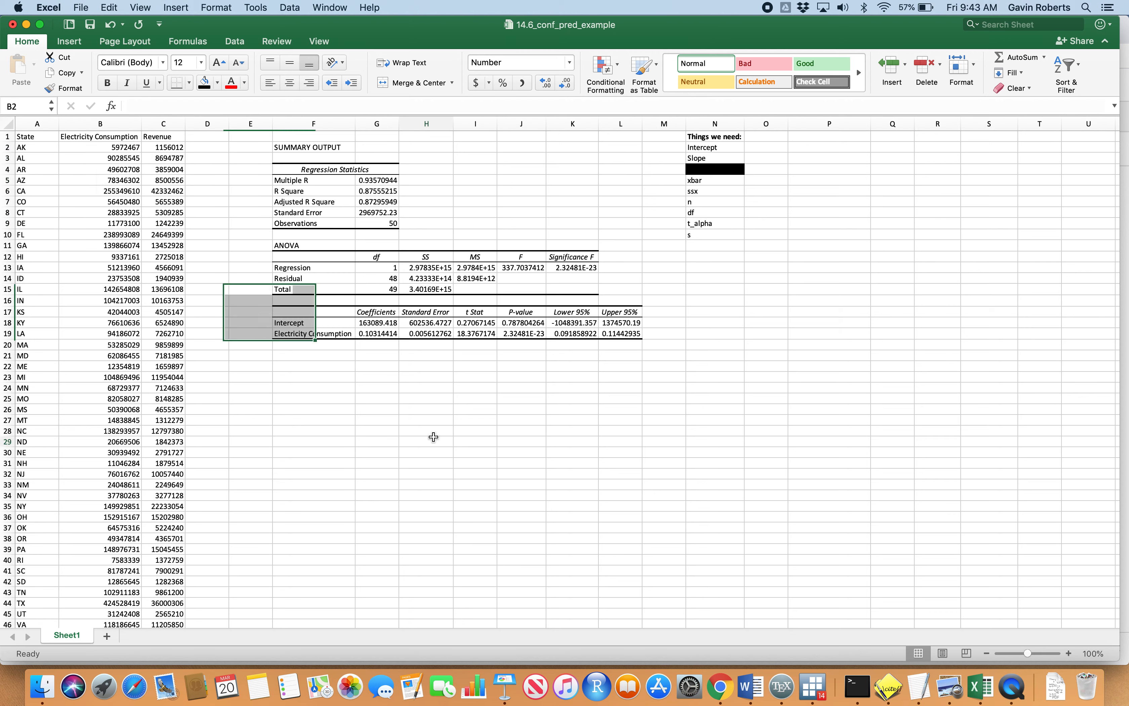
pyautogui.click(374, 334)
pyautogui.click(351, 368)
pyautogui.click(331, 334)
pyautogui.click(375, 342)
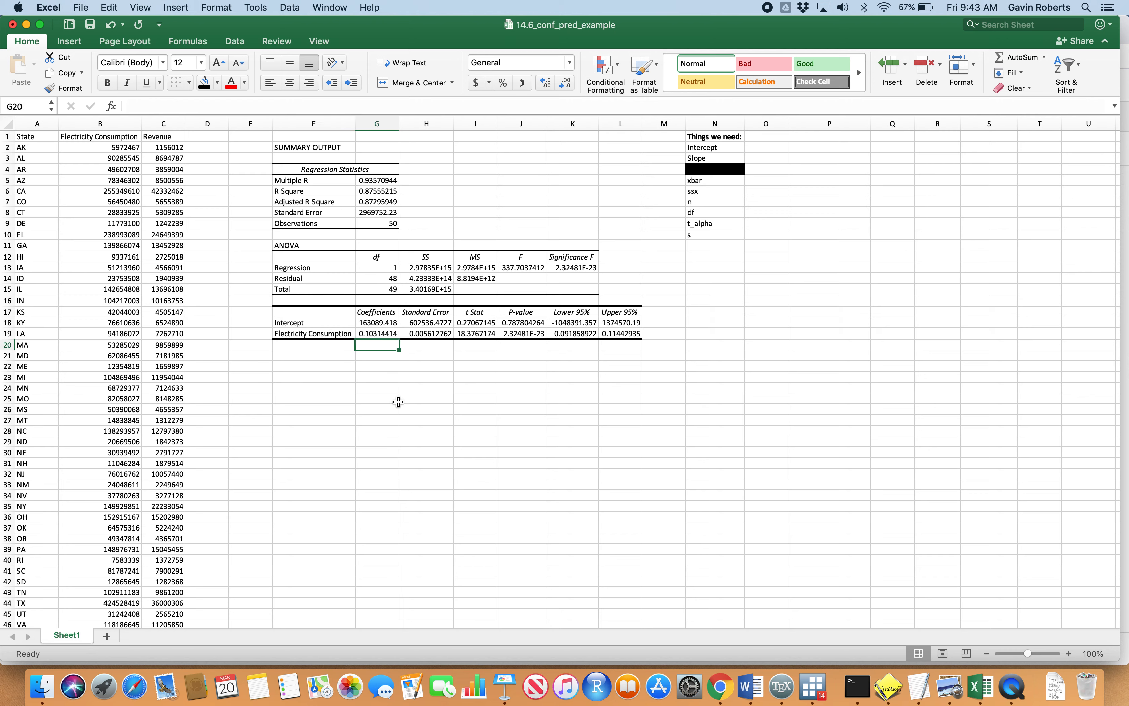
pyautogui.click(386, 386)
pyautogui.click(387, 336)
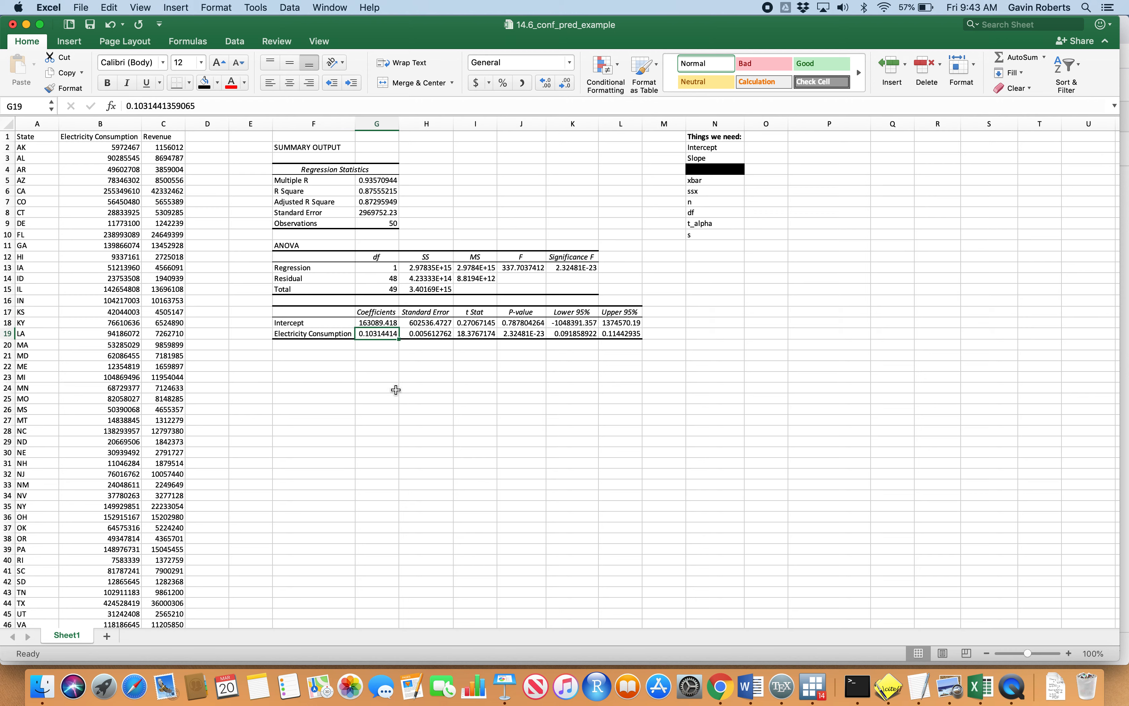
# Calculate 10000 times the Electricity Consumption coefficient in cell G21 as a trial, and undo the entry
pyautogui.click(379, 358)
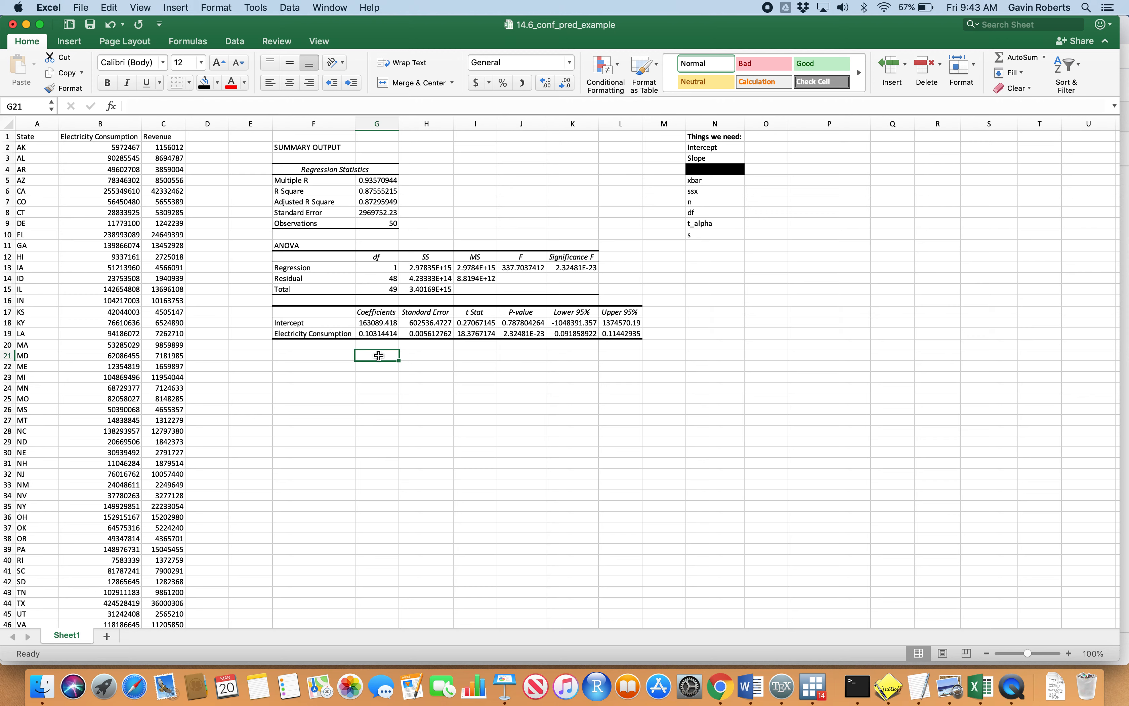
pyautogui.write('=')
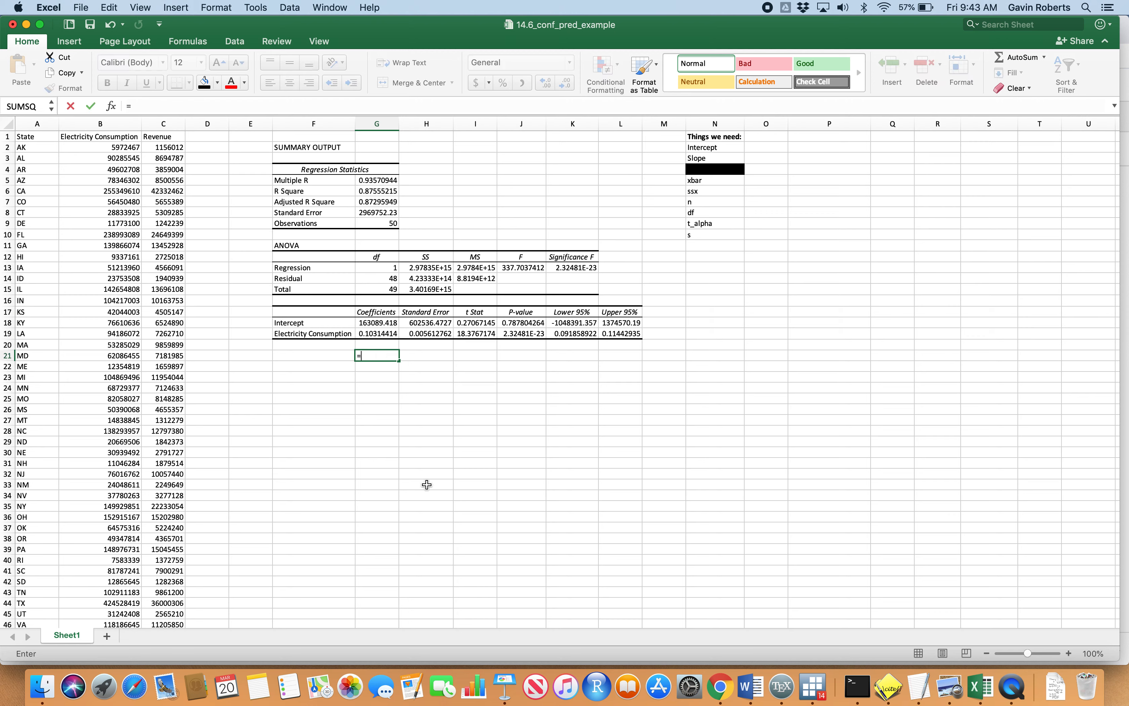
pyautogui.write('10000')
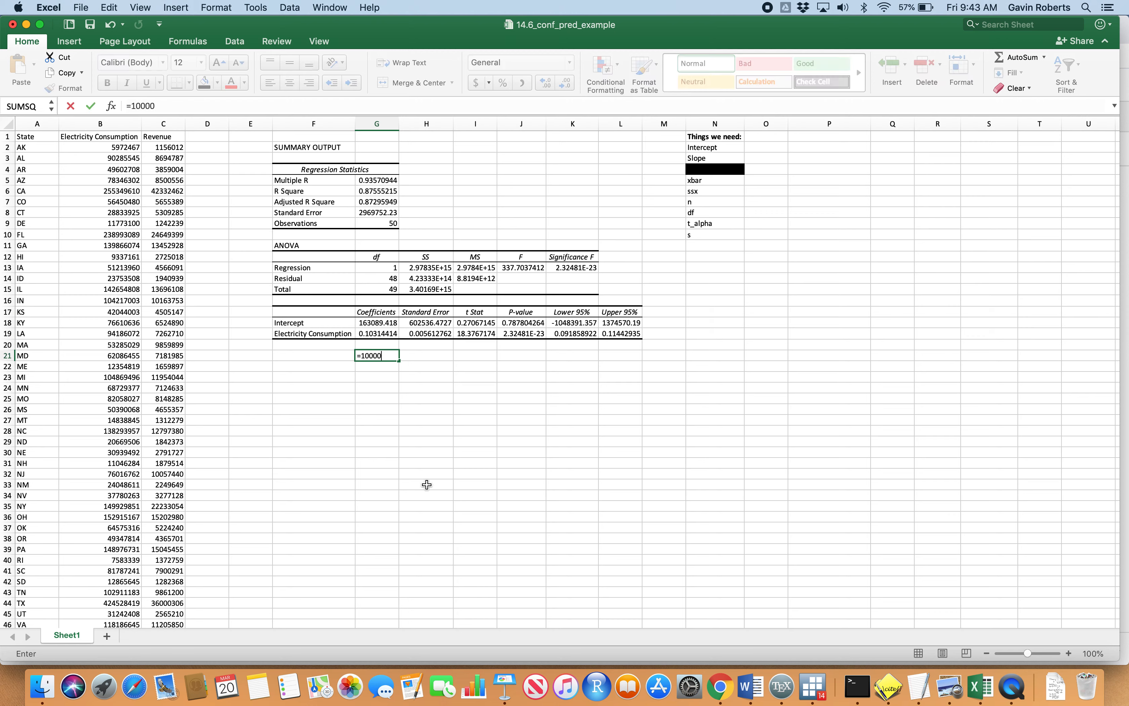
pyautogui.write('*')
pyautogui.click(373, 333)
pyautogui.press('Return')
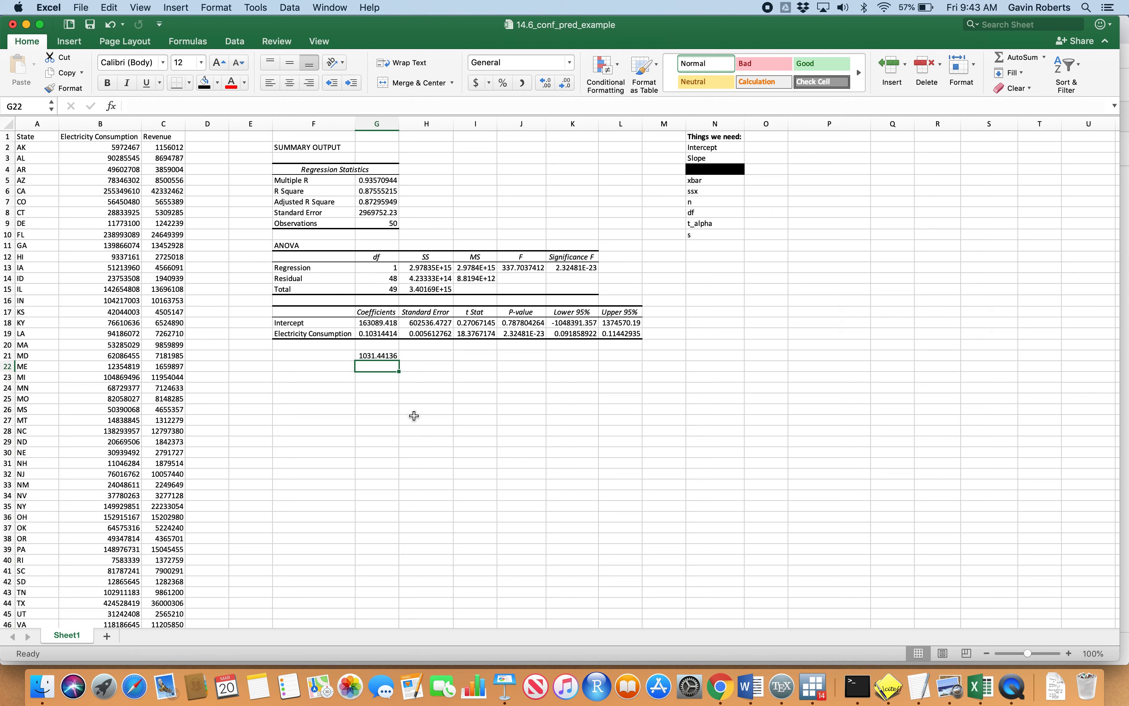
pyautogui.click(382, 356)
pyautogui.press('cmd+z')
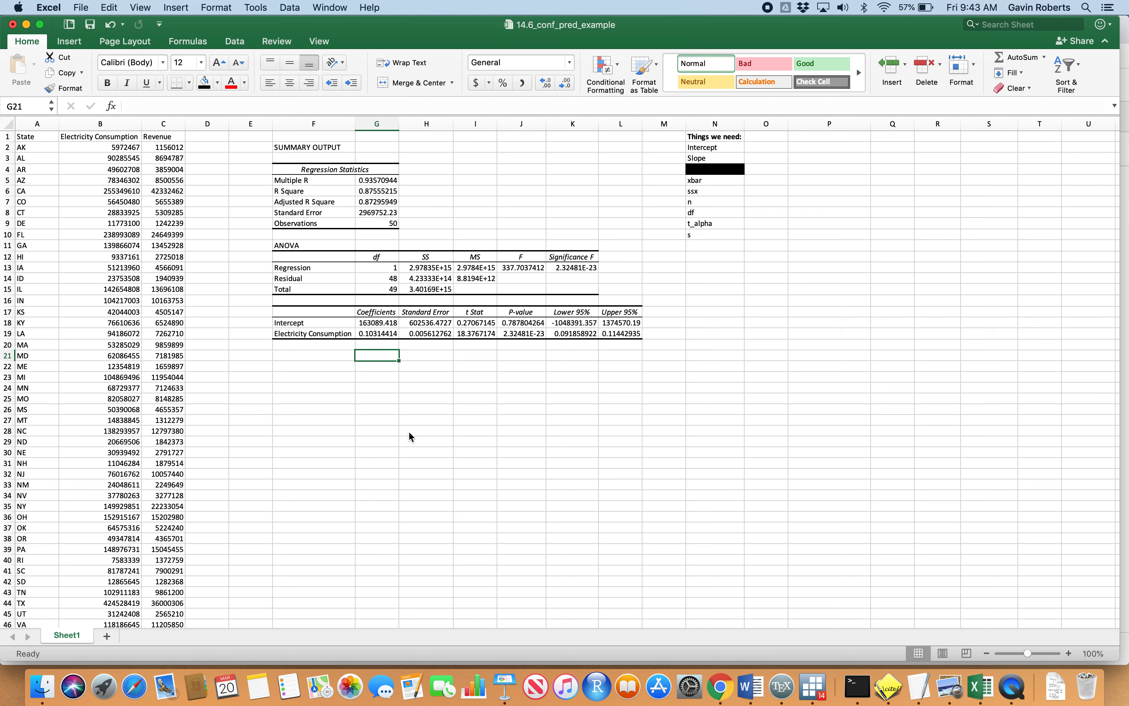
# Examine the coefficient, t Stat and P-value of Electricity Consumption as a predictor of Revenue
pyautogui.click(436, 395)
pyautogui.click(385, 333)
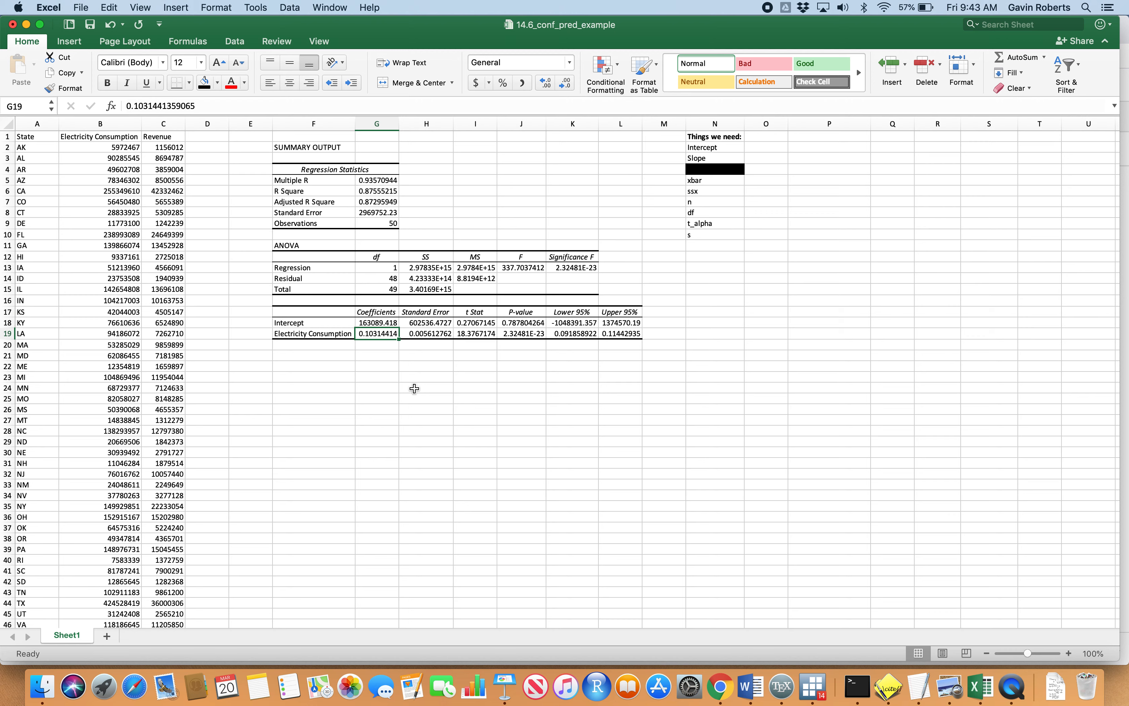
pyautogui.click(409, 356)
pyautogui.click(384, 334)
pyautogui.moveTo(477, 333); pyautogui.dragTo(521, 335)
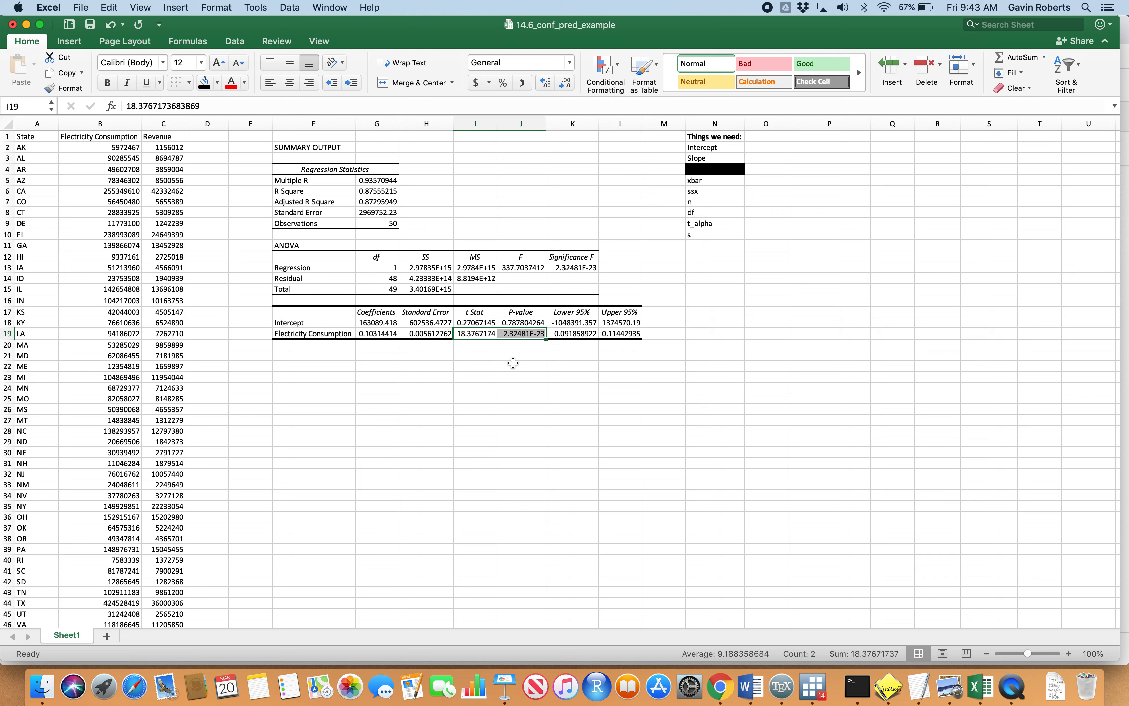
pyautogui.click(483, 331)
pyautogui.click(538, 335)
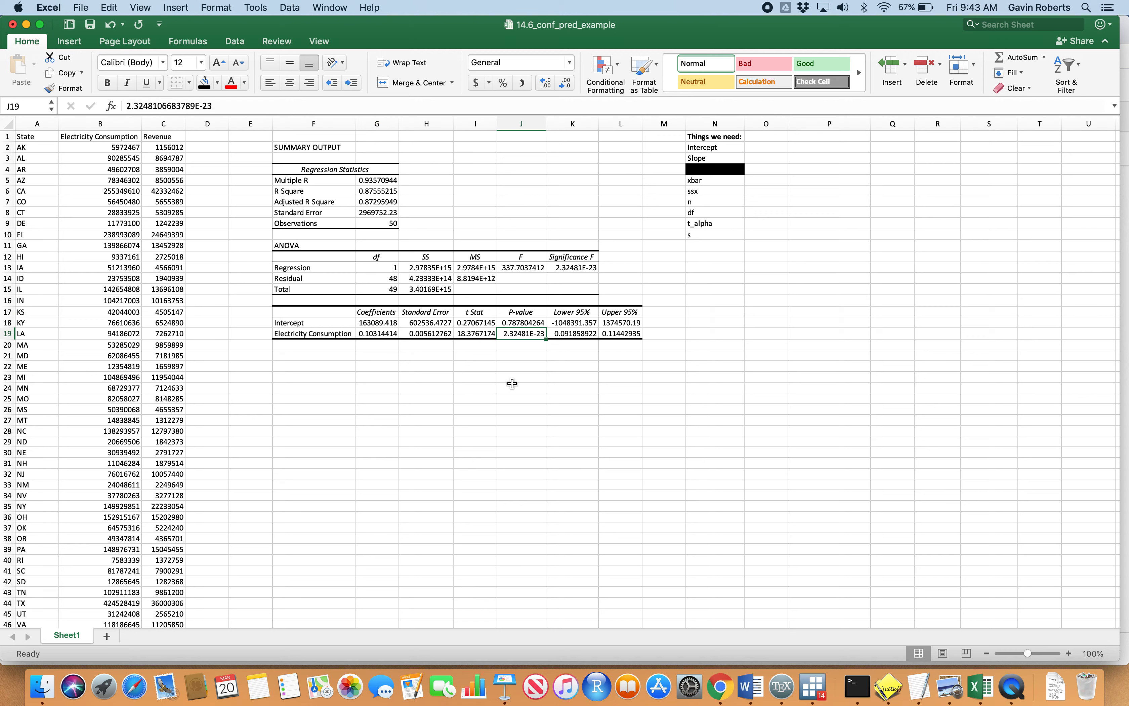
pyautogui.click(481, 335)
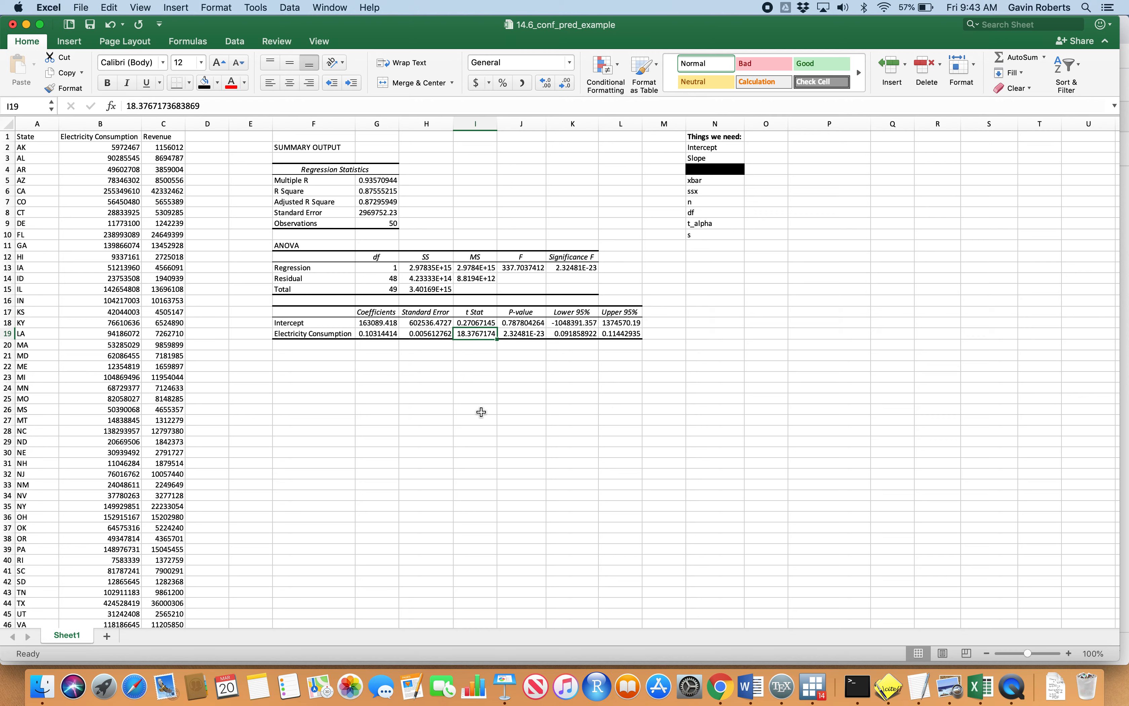
pyautogui.click(376, 336)
pyautogui.click(475, 335)
pyautogui.click(525, 334)
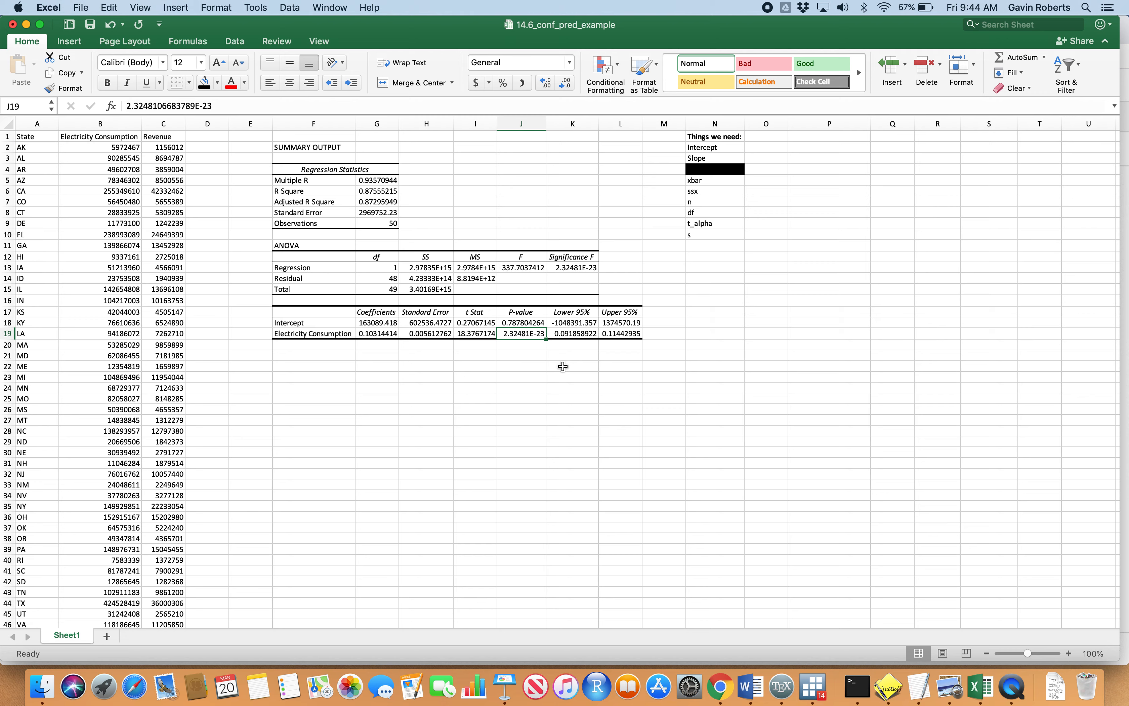
pyautogui.click(541, 374)
pyautogui.click(534, 337)
pyautogui.click(333, 334)
pyautogui.click(176, 138)
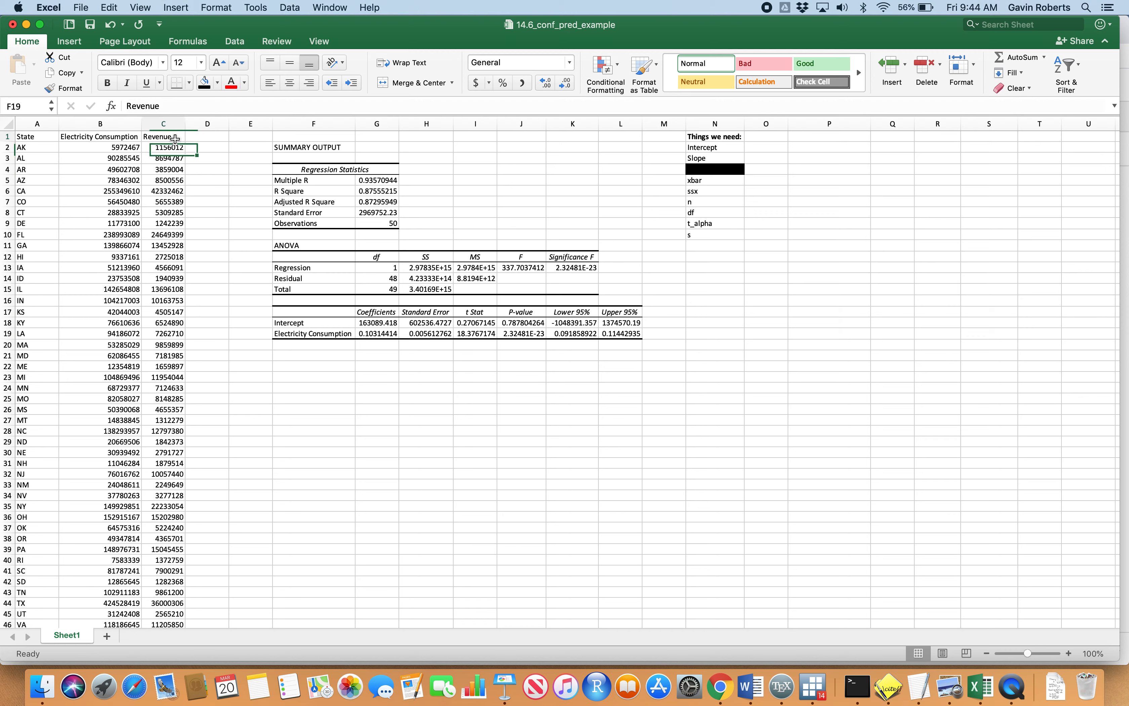
pyautogui.click(501, 485)
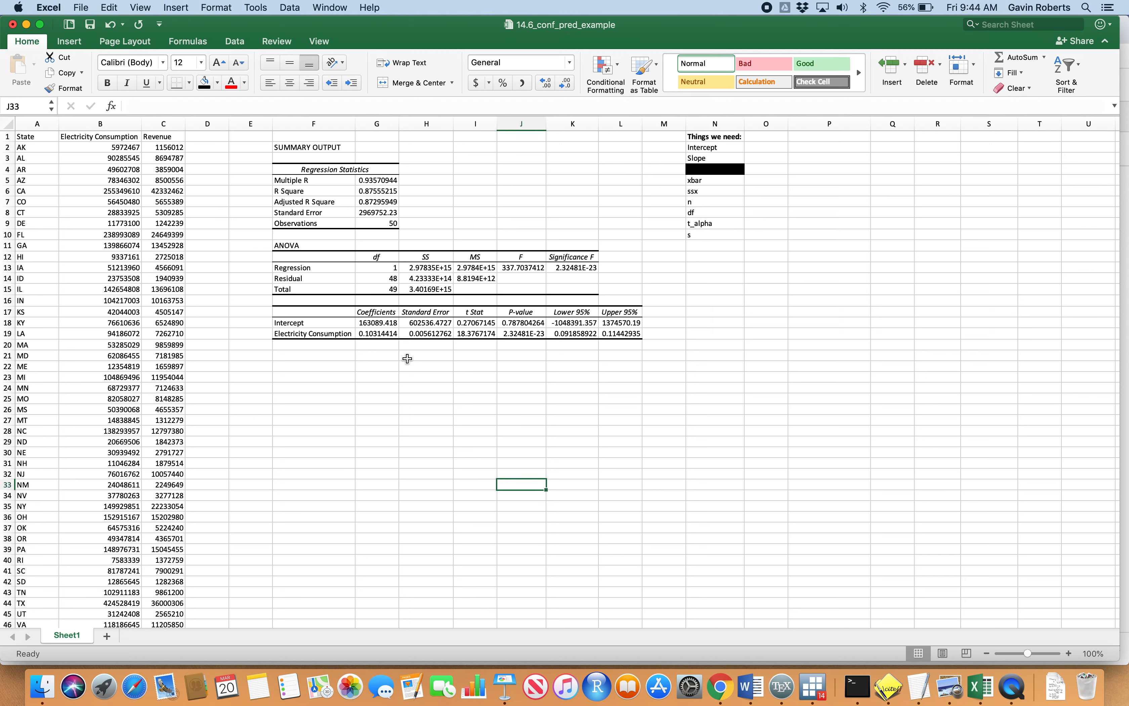
# Check the R Square value and compare the ANOVA Significance F with the Electricity Consumption P-value
pyautogui.click(378, 192)
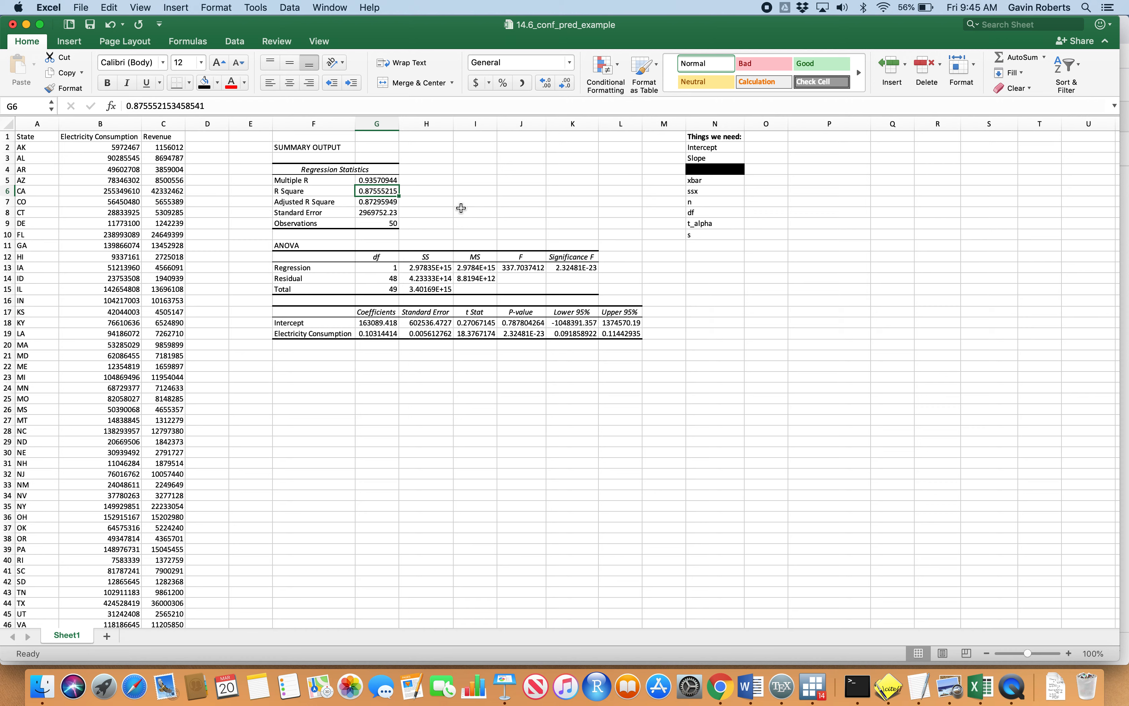
pyautogui.click(504, 361)
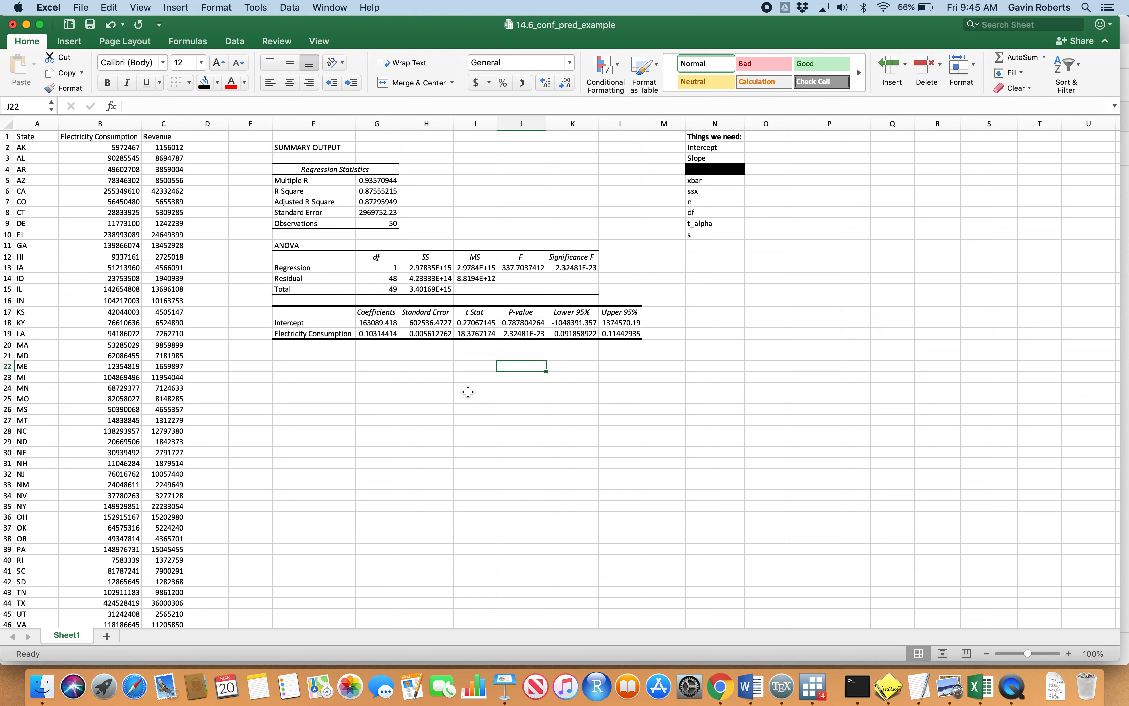
pyautogui.click(586, 265)
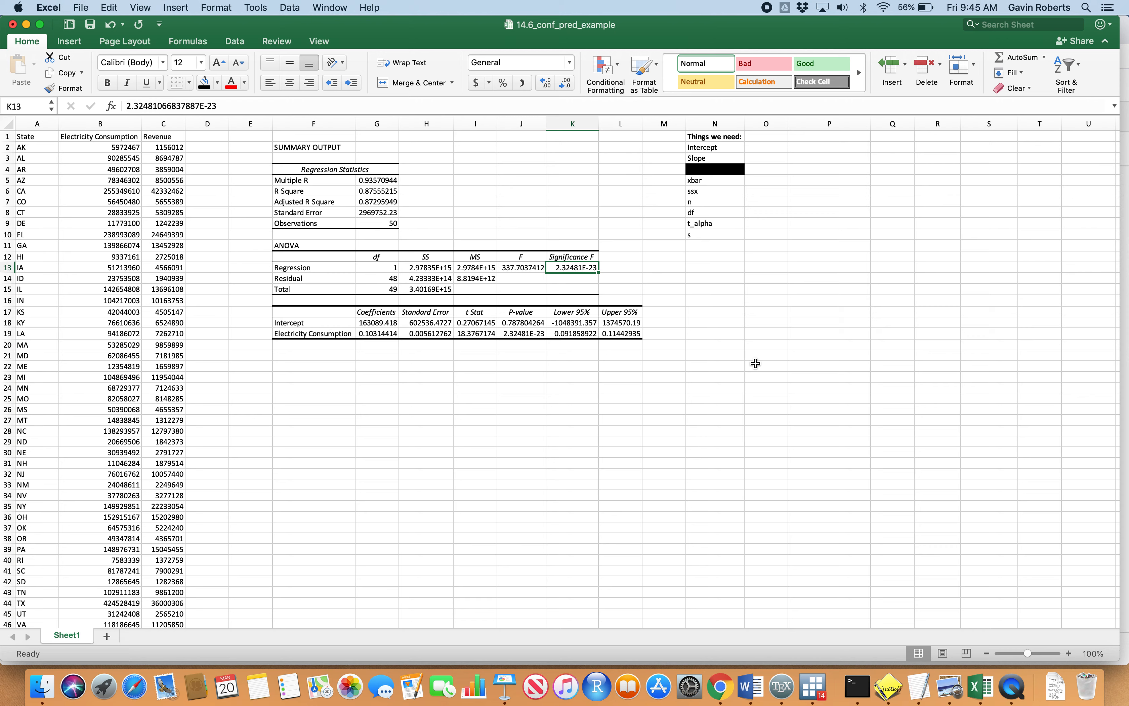
pyautogui.click(536, 333)
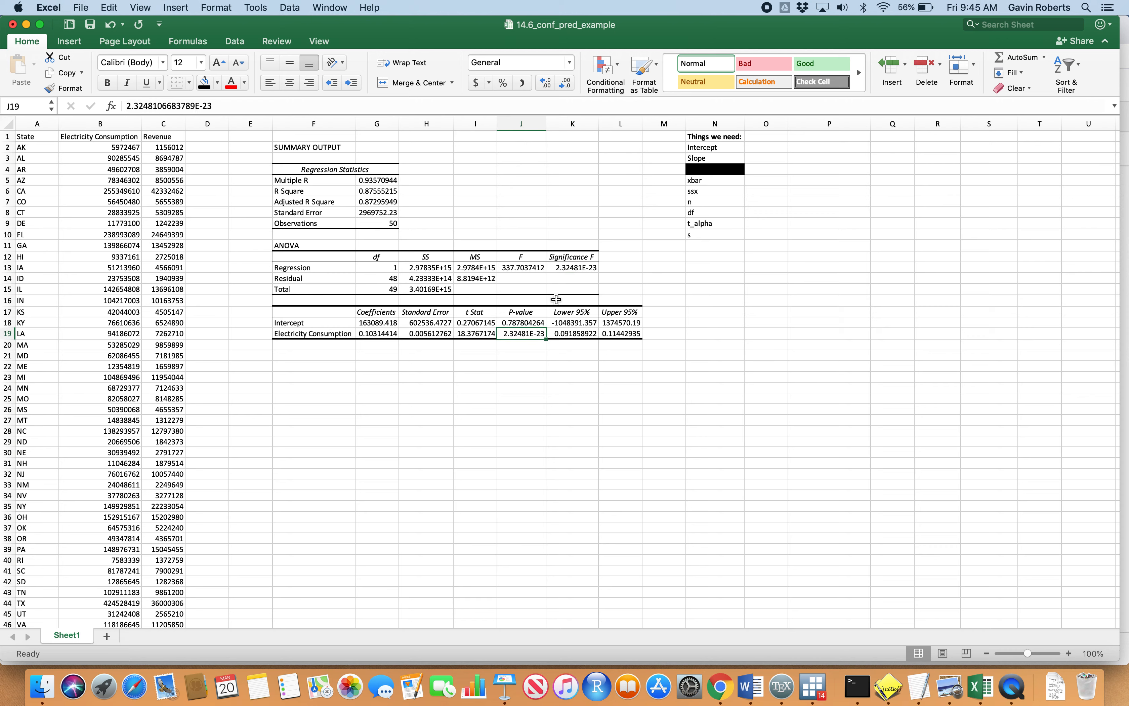
# Examine the overall model's Significance F against the P-value of its only predictor, Electricity Consumption
pyautogui.click(572, 269)
pyautogui.click(520, 333)
pyautogui.click(566, 270)
pyautogui.click(523, 333)
pyautogui.click(568, 271)
pyautogui.click(508, 330)
pyautogui.click(567, 270)
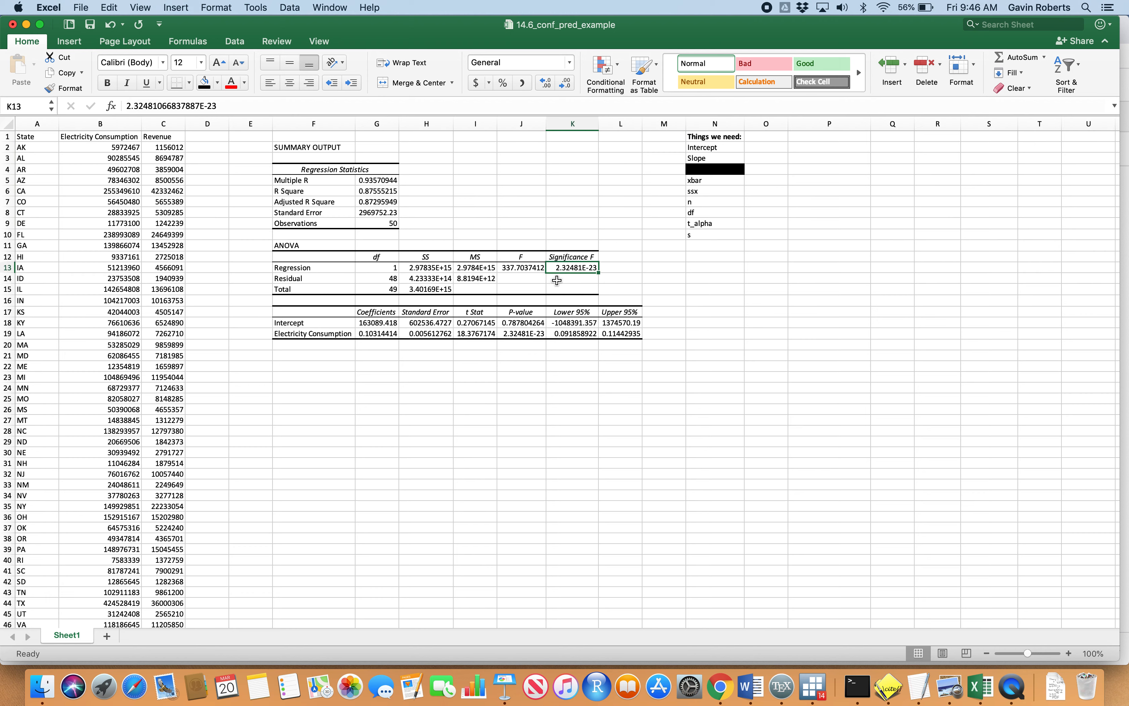
pyautogui.click(520, 335)
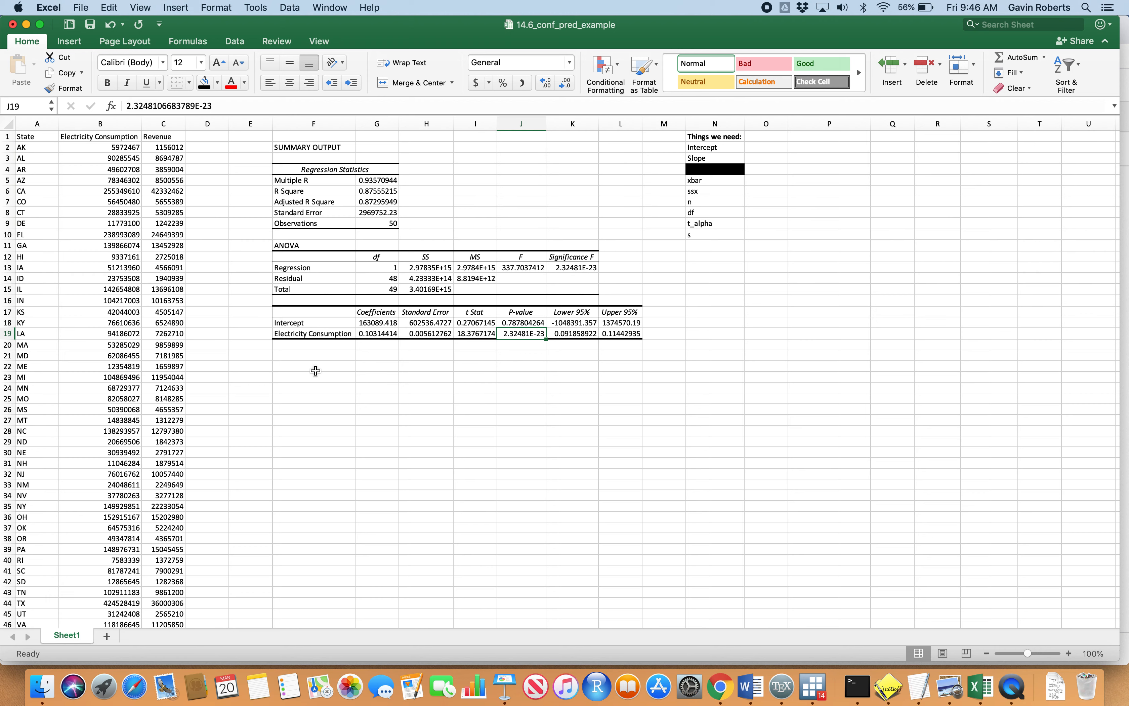
pyautogui.click(570, 272)
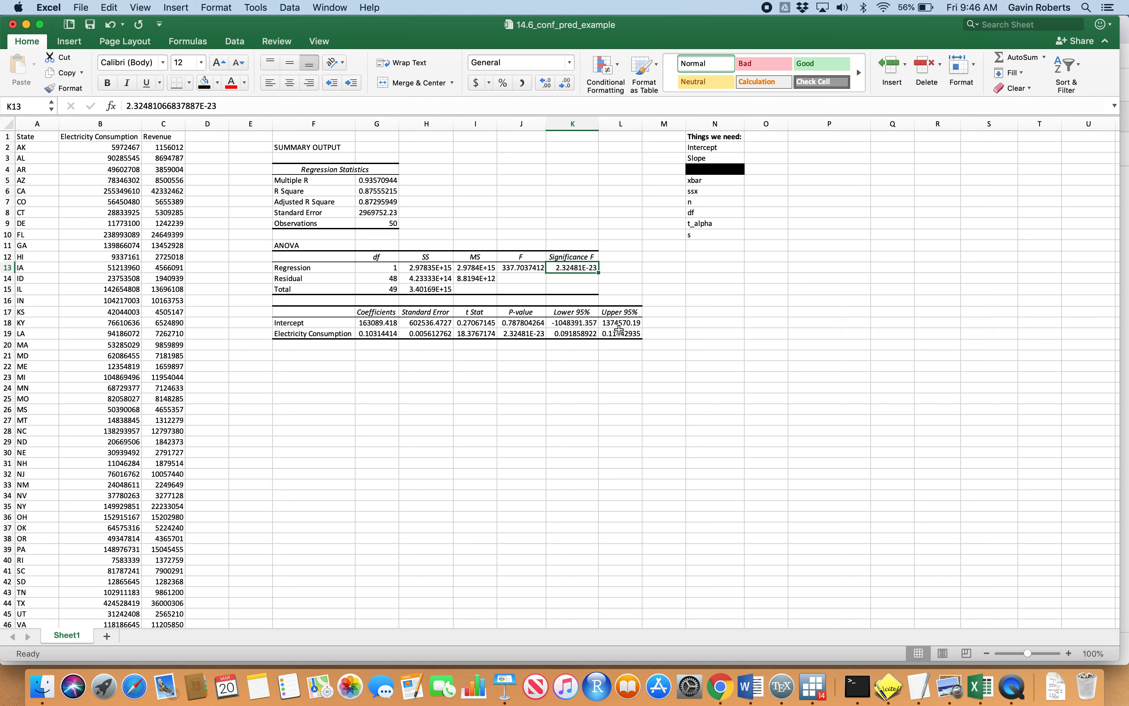
pyautogui.click(336, 335)
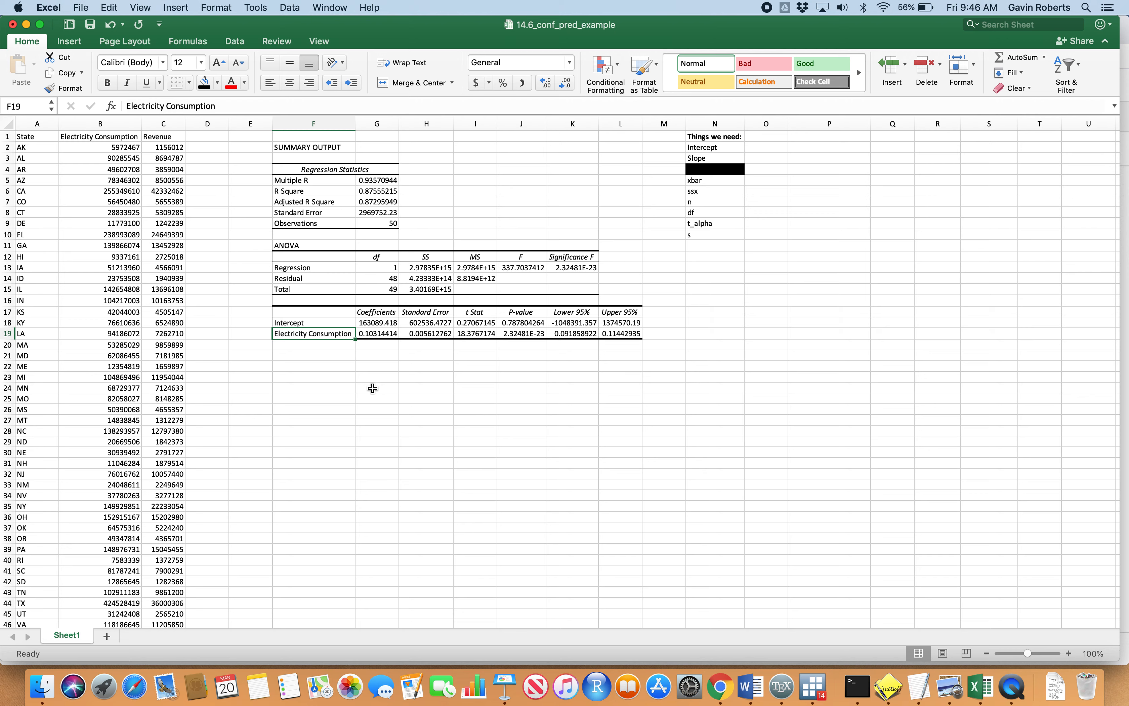
pyautogui.click(539, 334)
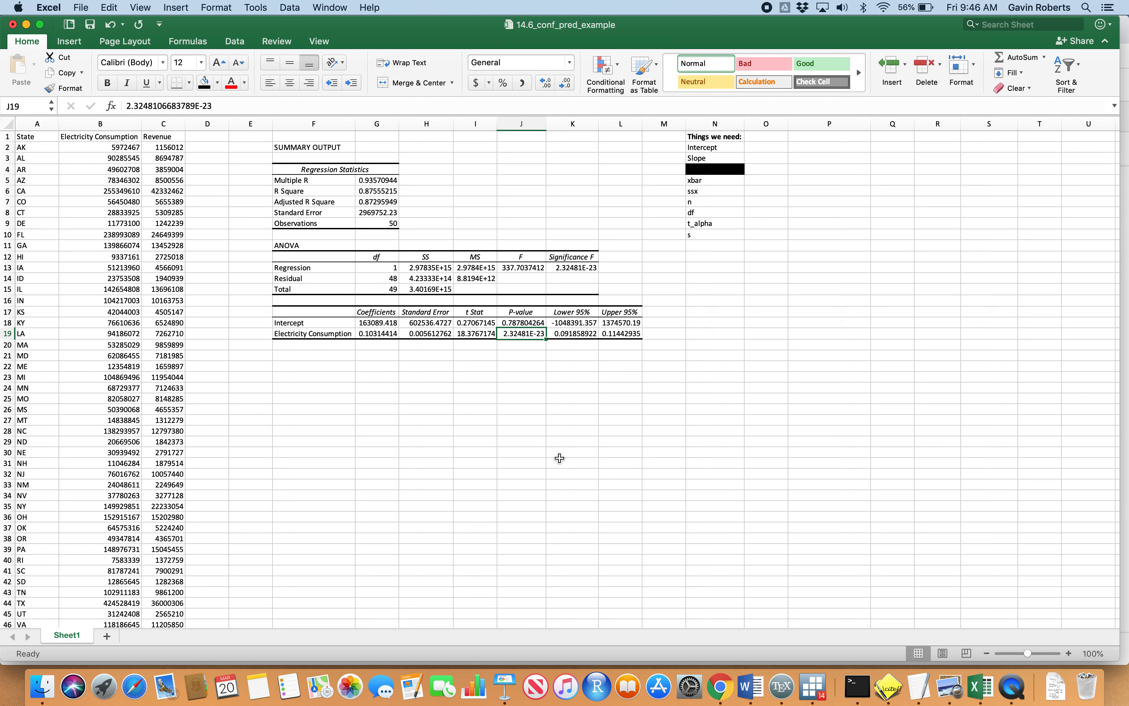
pyautogui.click(566, 268)
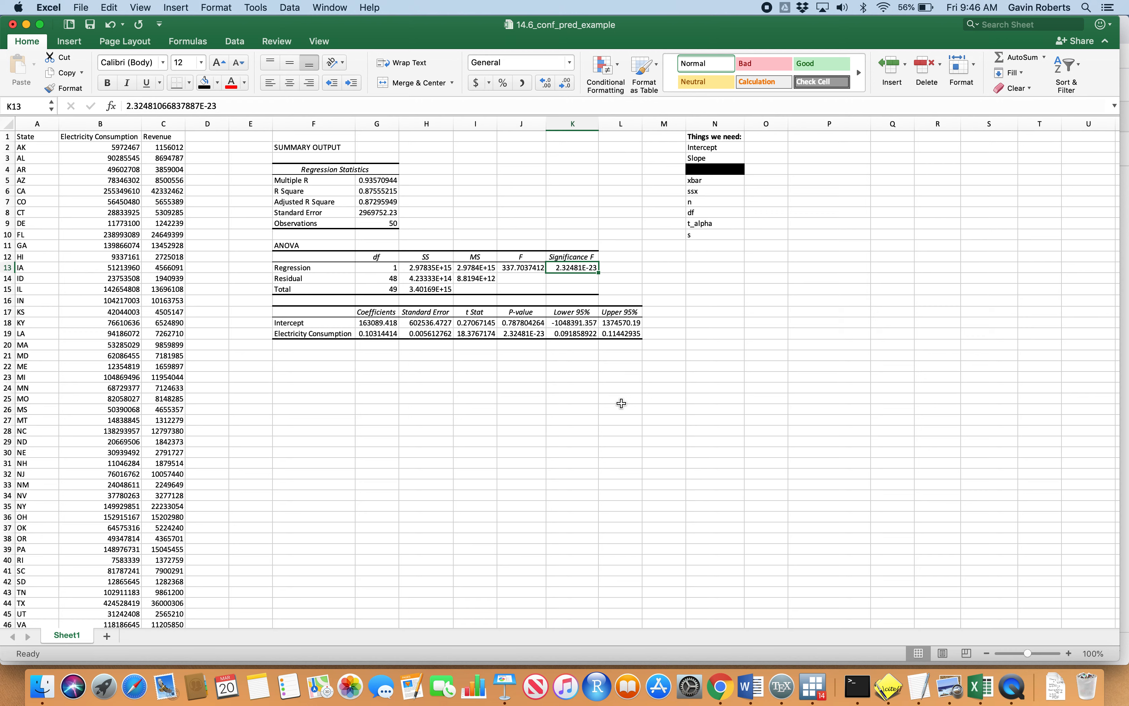
pyautogui.click(575, 253)
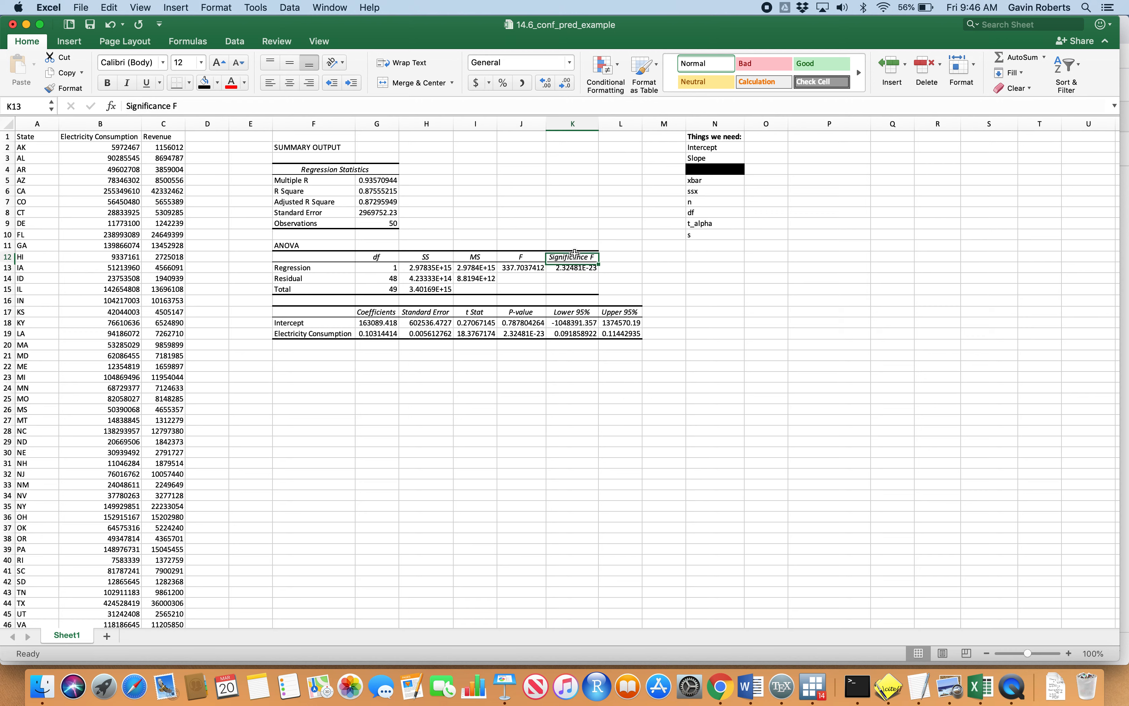
pyautogui.click(575, 267)
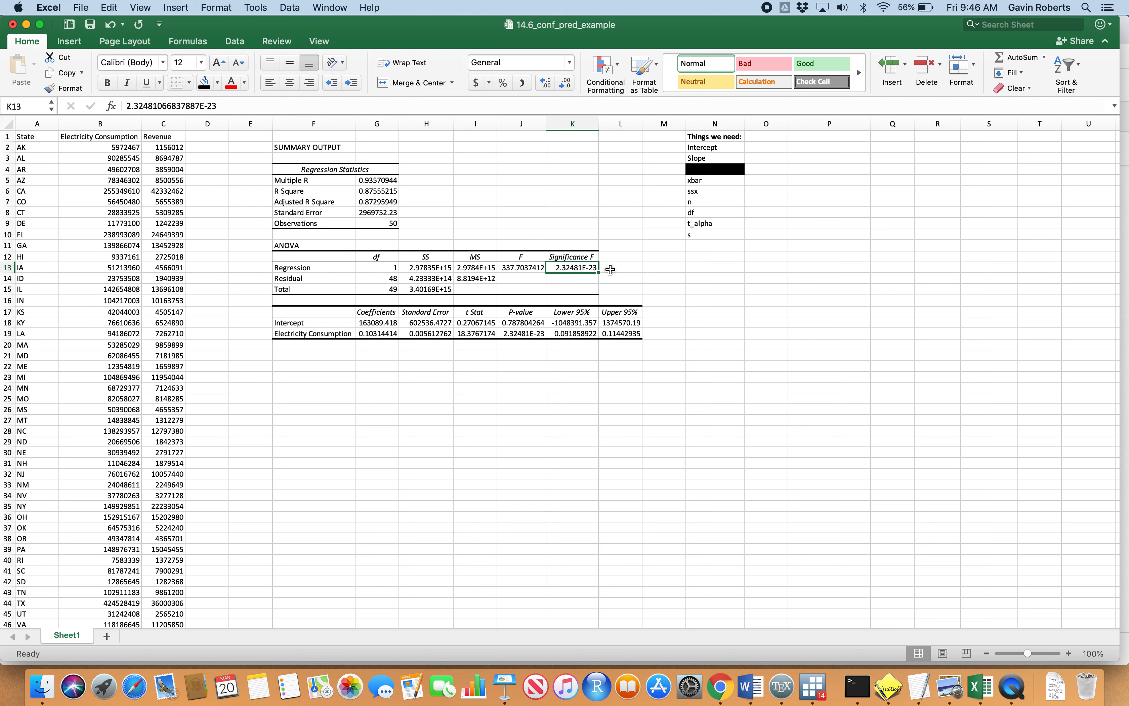
# Copy the Intercept coefficient from the regression output into cell O2 of the list of things needed
pyautogui.click(711, 389)
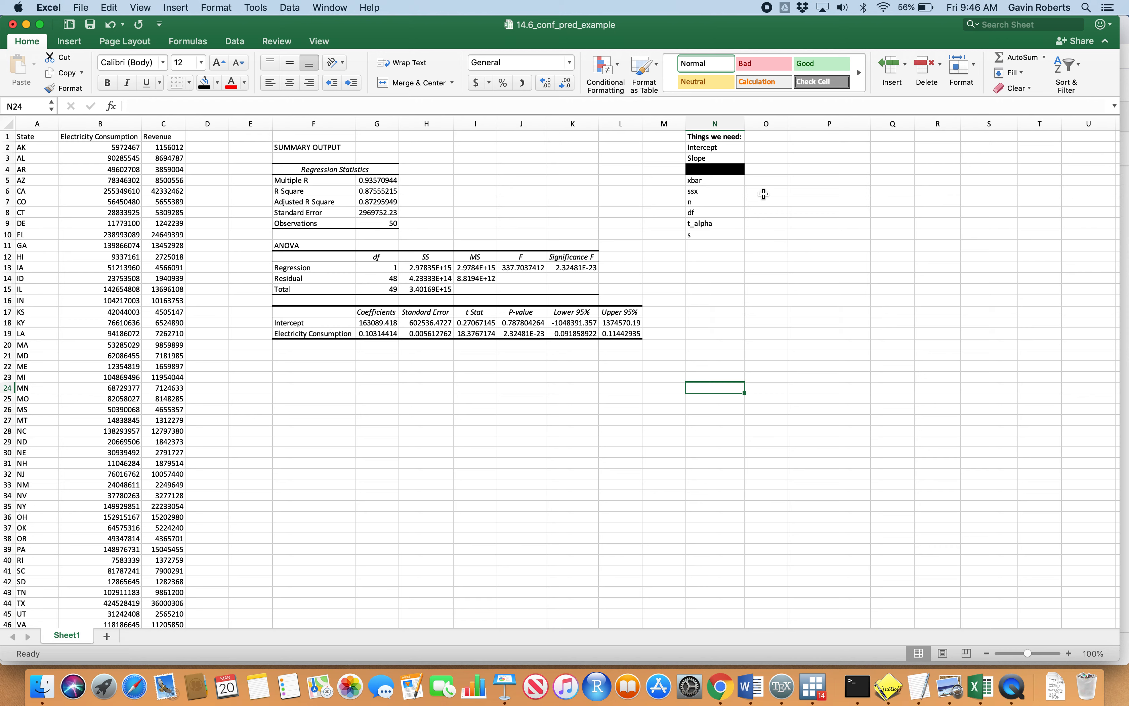
pyautogui.click(716, 124)
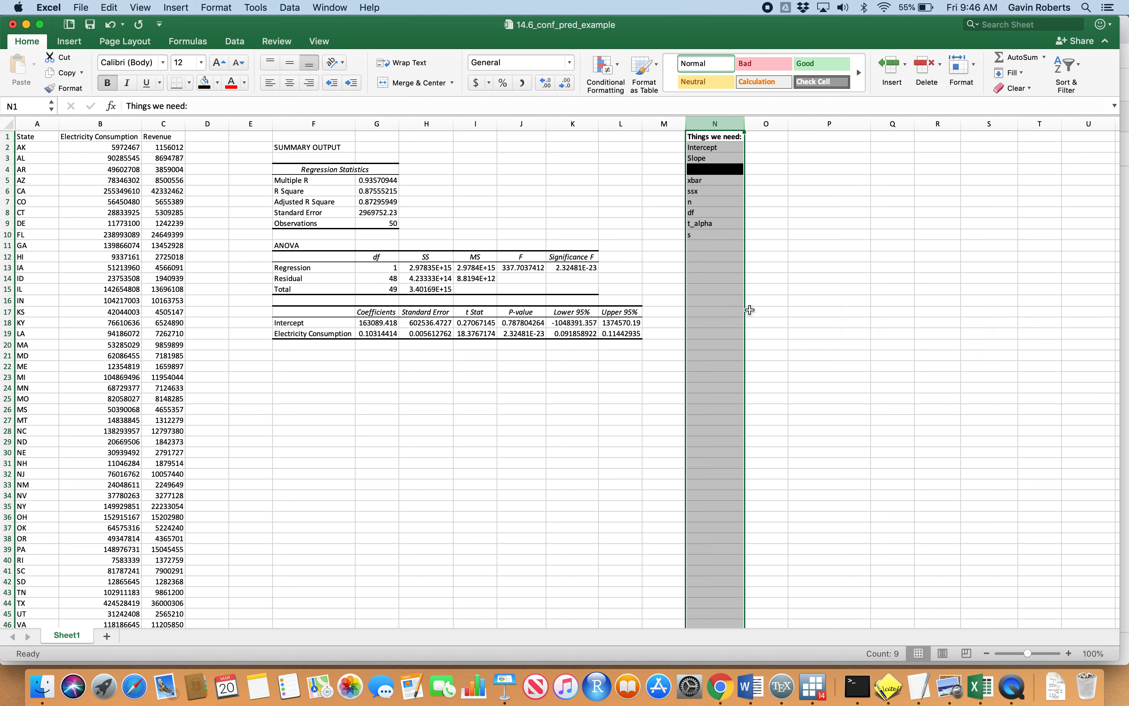
pyautogui.click(779, 311)
pyautogui.click(769, 149)
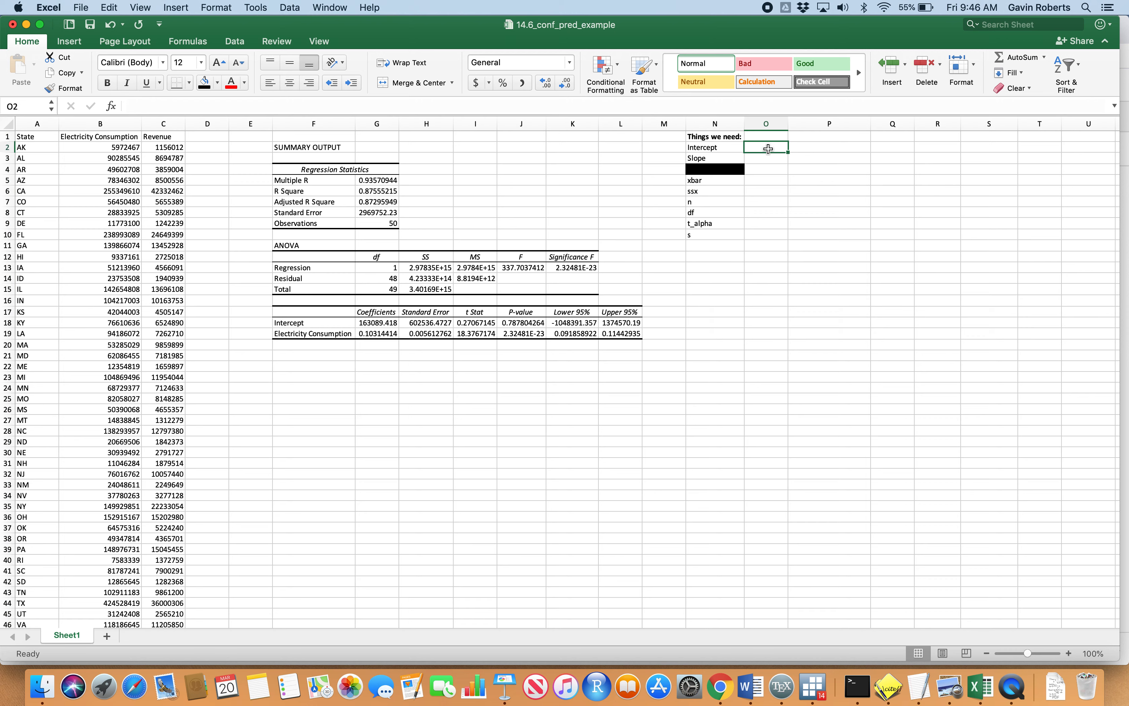
pyautogui.click(770, 160)
pyautogui.click(769, 145)
pyautogui.click(520, 433)
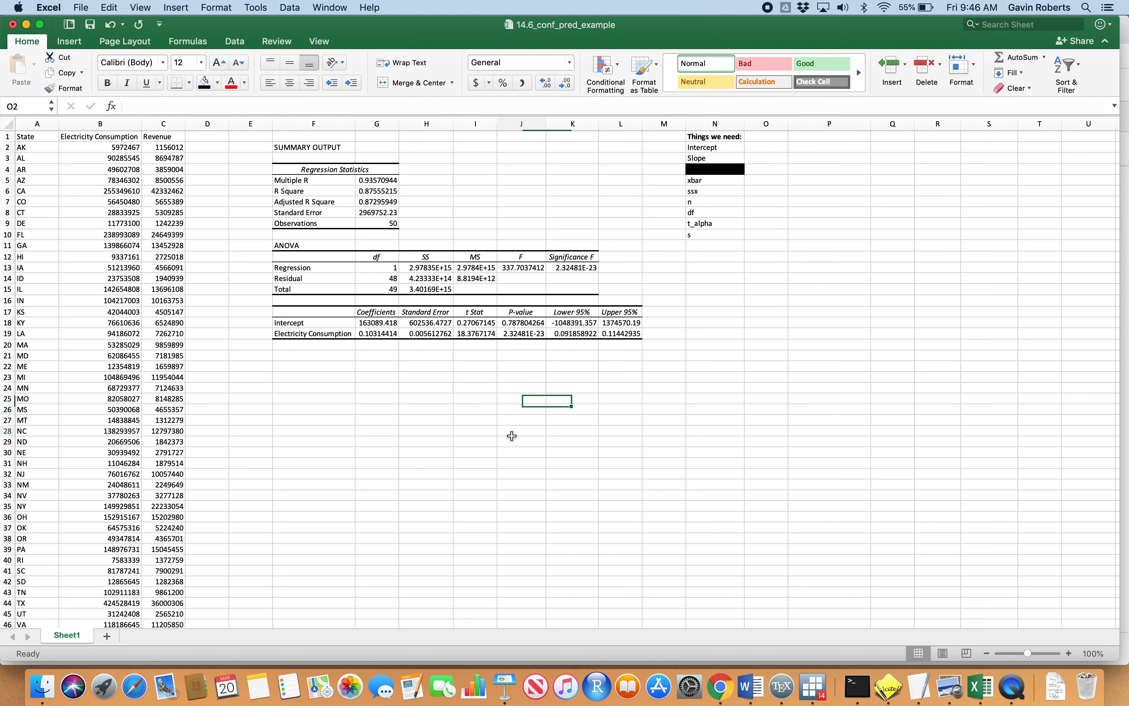
pyautogui.click(379, 324)
pyautogui.press('super+c')
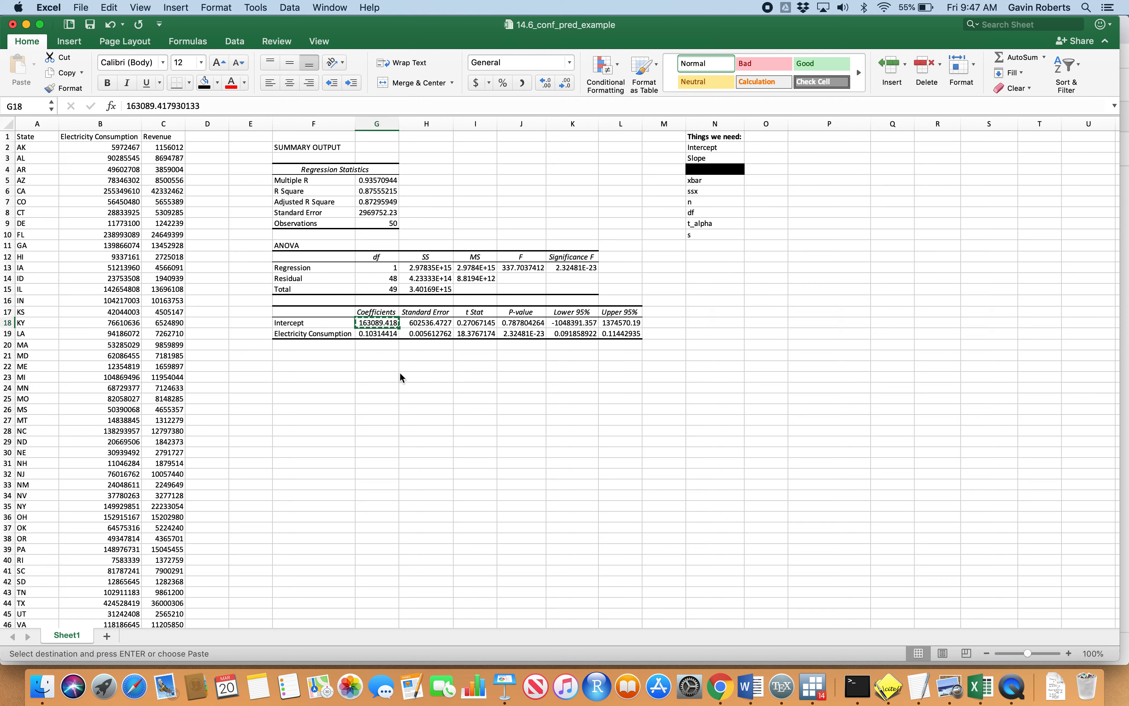
pyautogui.click(769, 149)
pyautogui.press('super+v')
pyautogui.moveTo(610, 348); pyautogui.dragTo(611, 353)
# Copy the Electricity Consumption coefficient into cell O3 next to the Slope label
pyautogui.click(362, 335)
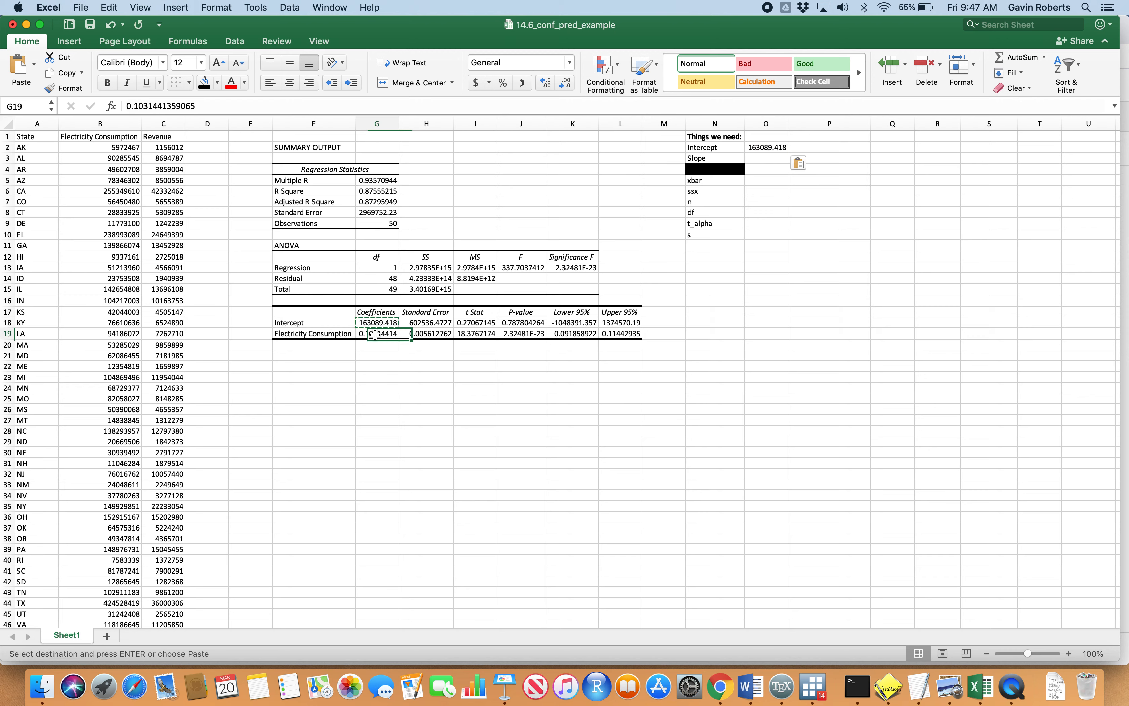
pyautogui.press('super+c')
pyautogui.click(765, 159)
pyautogui.press('super+v')
pyautogui.click(806, 256)
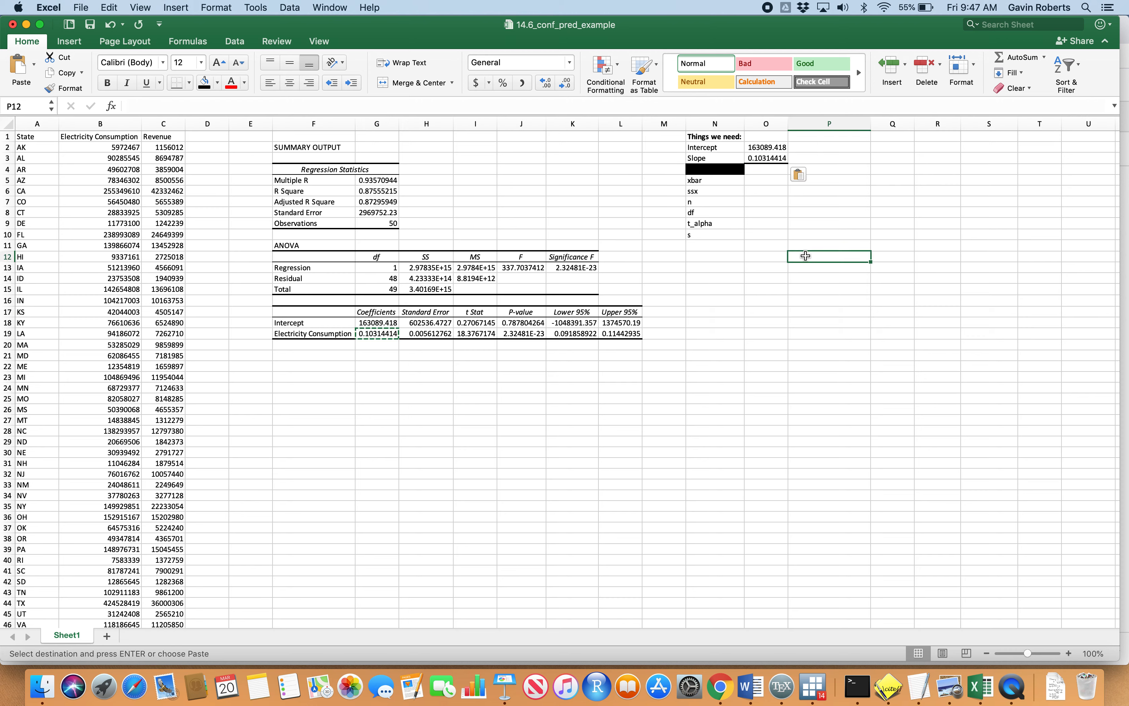
# Enter the heading Electricity Consumption in cell Q1 and fit the width of column Q to it
pyautogui.click(876, 171)
pyautogui.click(846, 150)
pyautogui.click(846, 215)
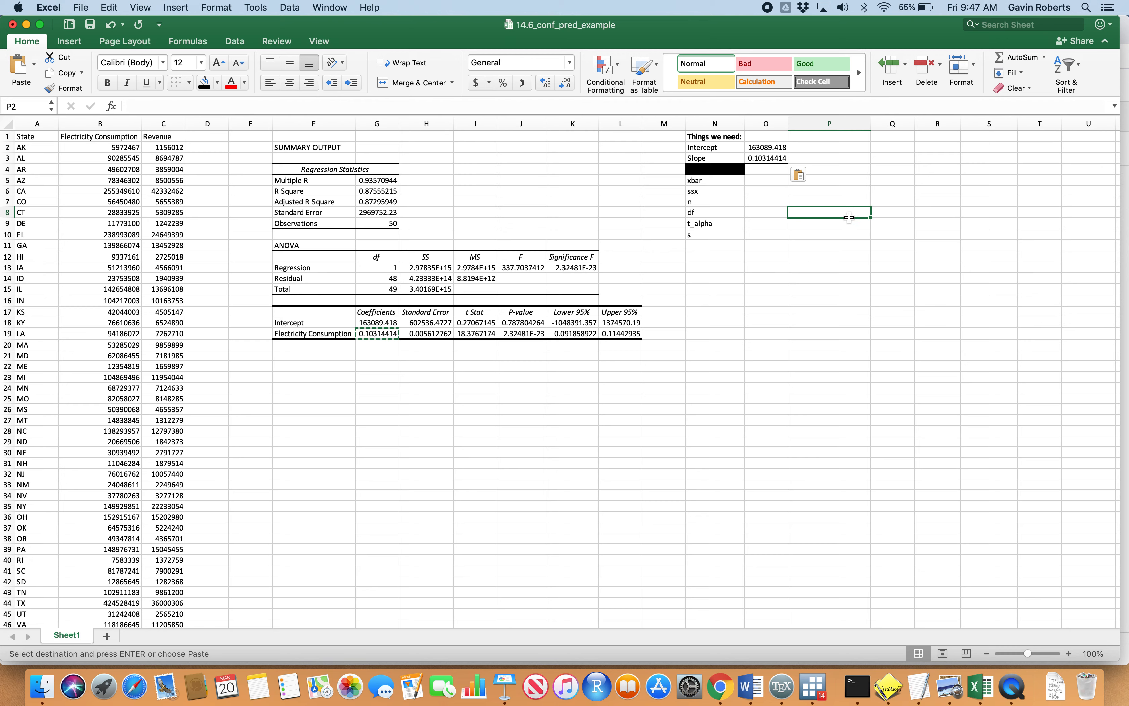
pyautogui.click(164, 123)
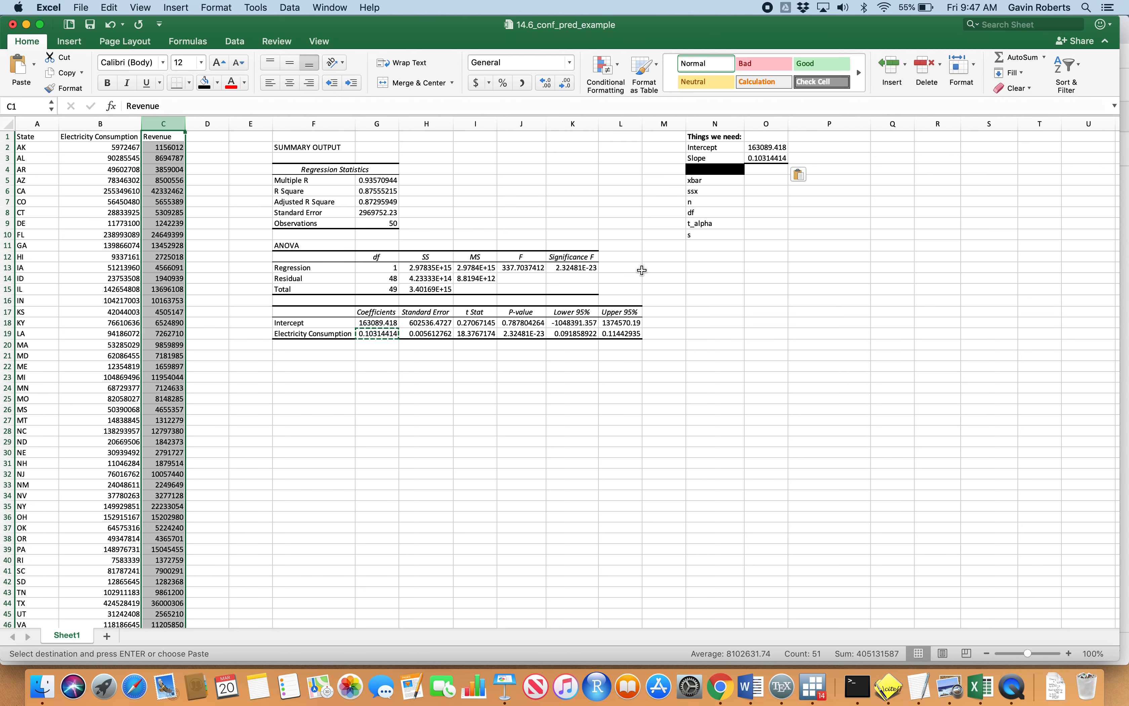
pyautogui.click(851, 265)
pyautogui.click(848, 139)
pyautogui.click(899, 136)
pyautogui.write('E')
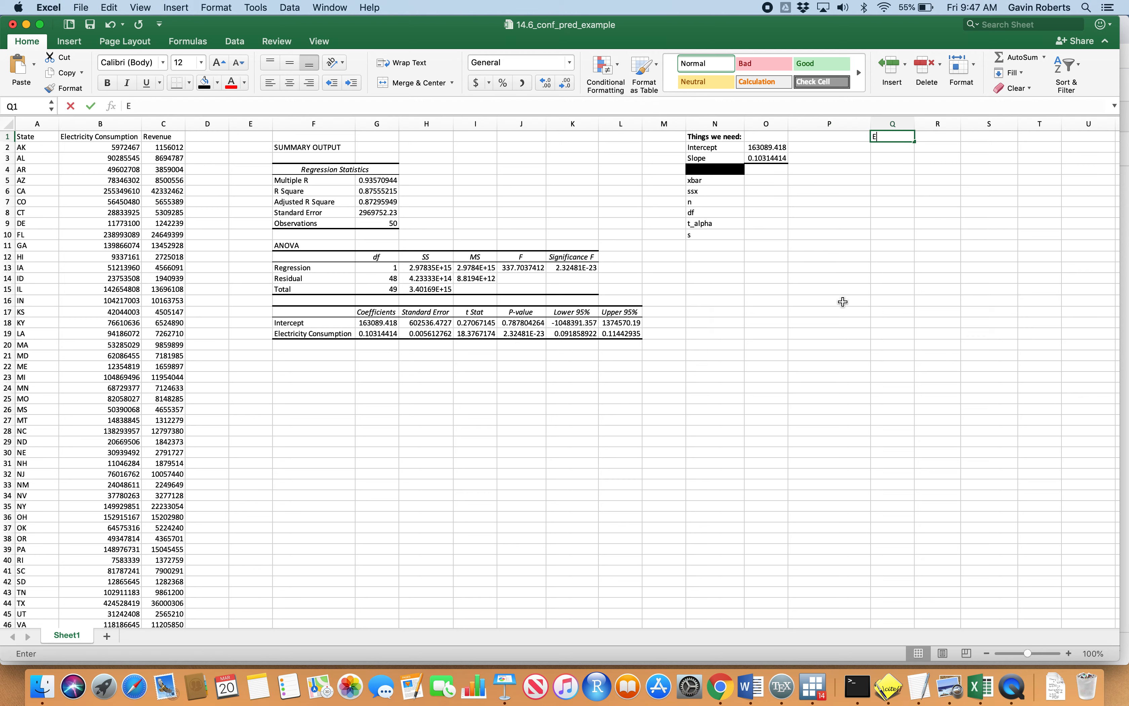
pyautogui.write('lectricity Consumptio')
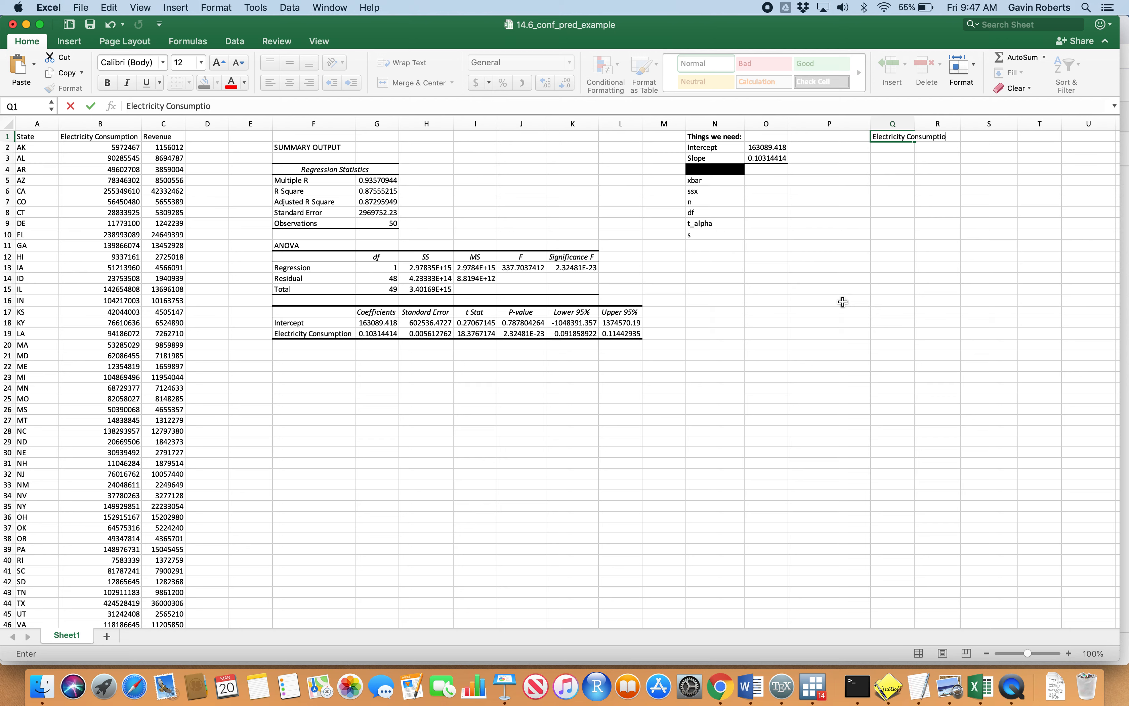
pyautogui.write('n')
pyautogui.click(886, 301)
pyautogui.doubleClick(915, 123)
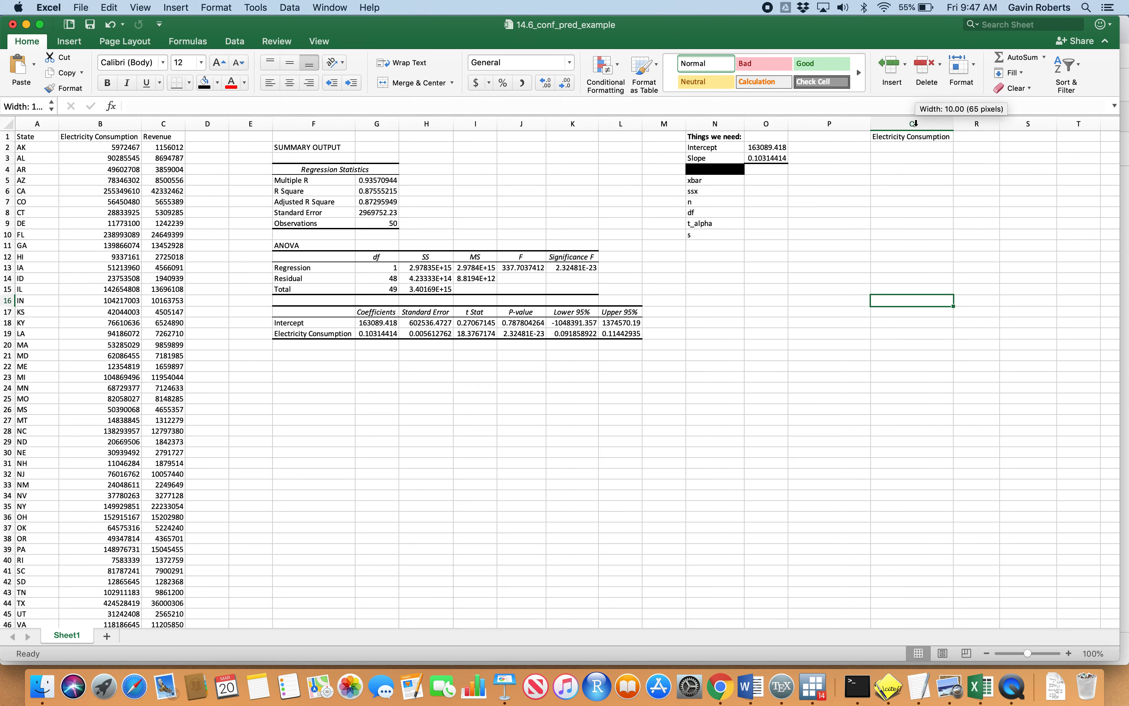
# Enter the heading Revenue Hat in cell R1, beside the Electricity Consumption heading
pyautogui.click(898, 223)
pyautogui.click(894, 148)
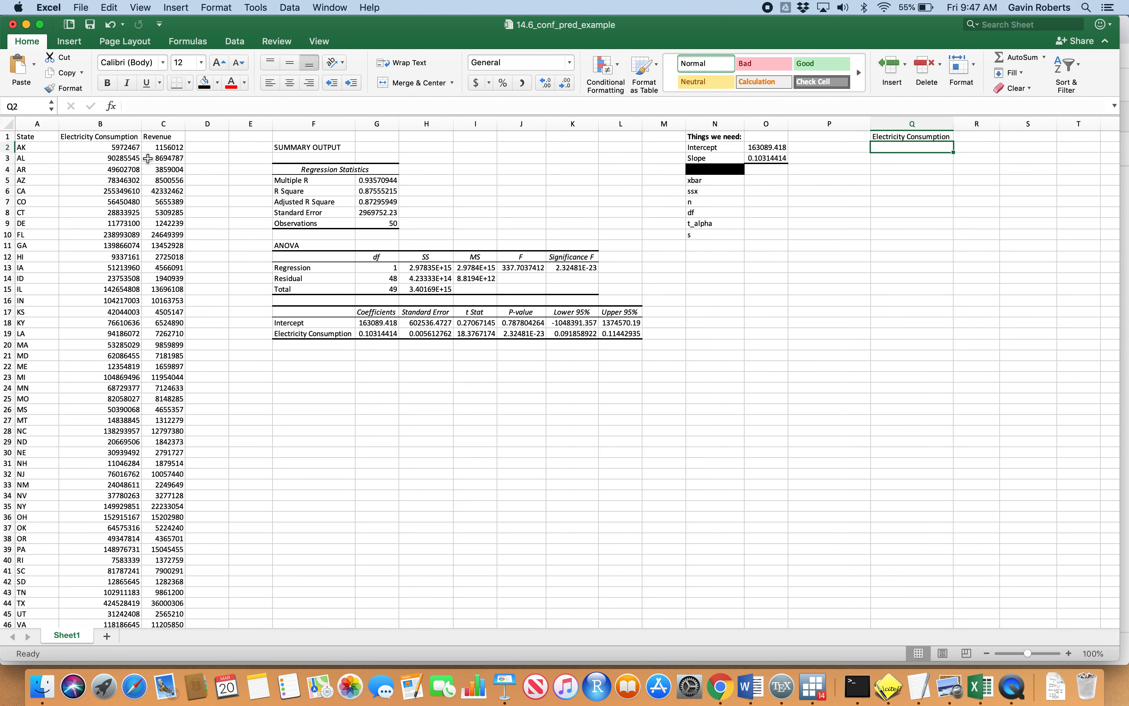
pyautogui.click(136, 125)
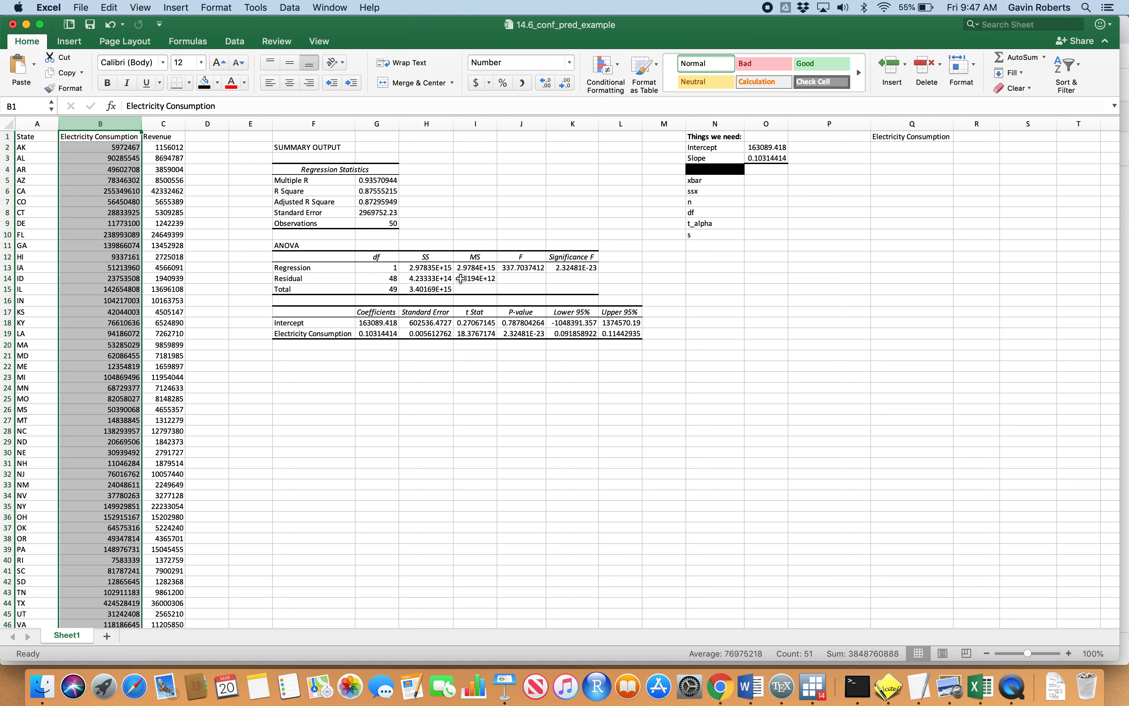
pyautogui.click(973, 138)
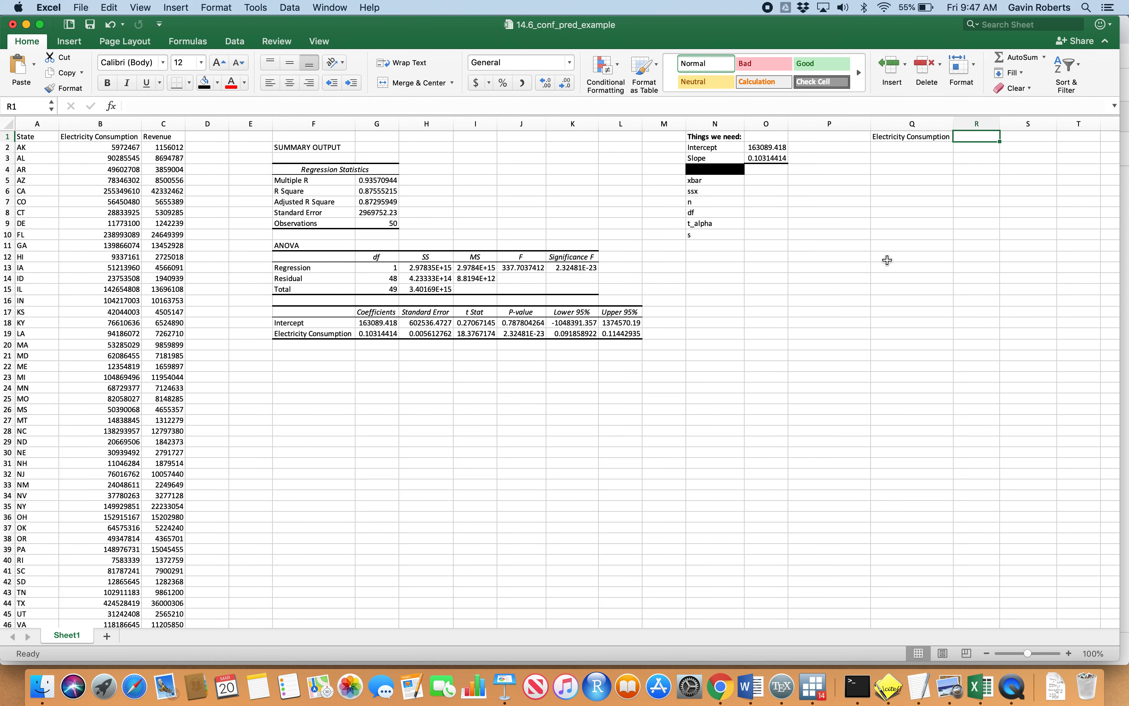
pyautogui.write('Revenue')
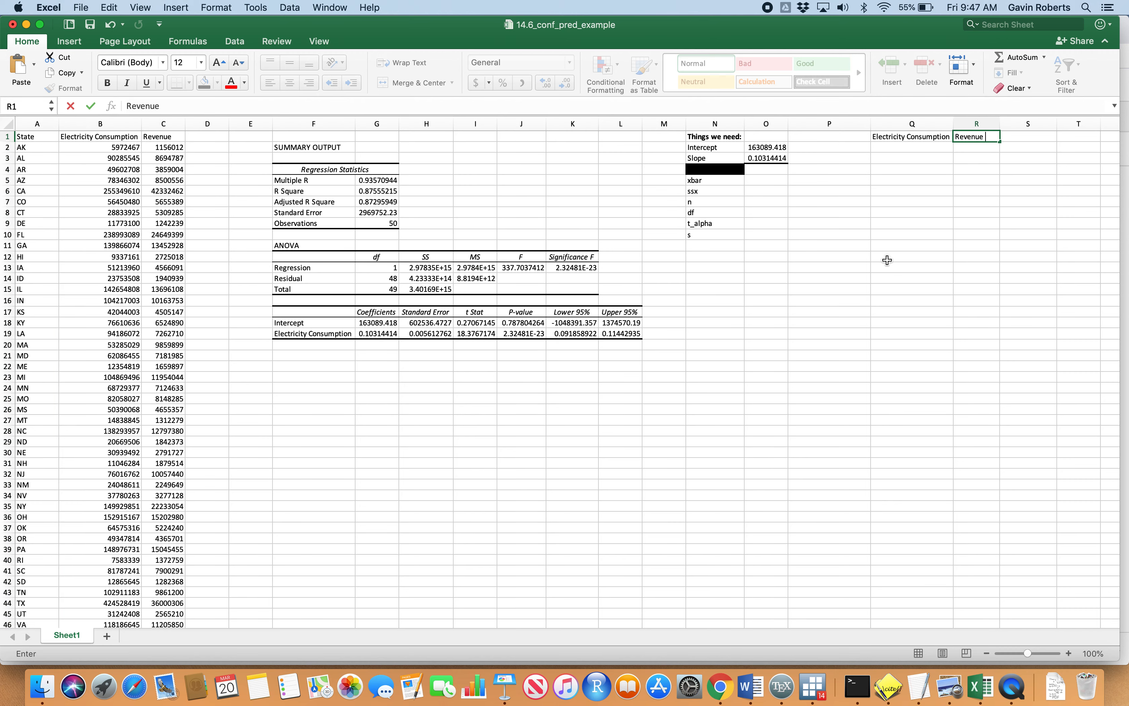
pyautogui.write(' Hat')
pyautogui.click(978, 302)
pyautogui.click(981, 147)
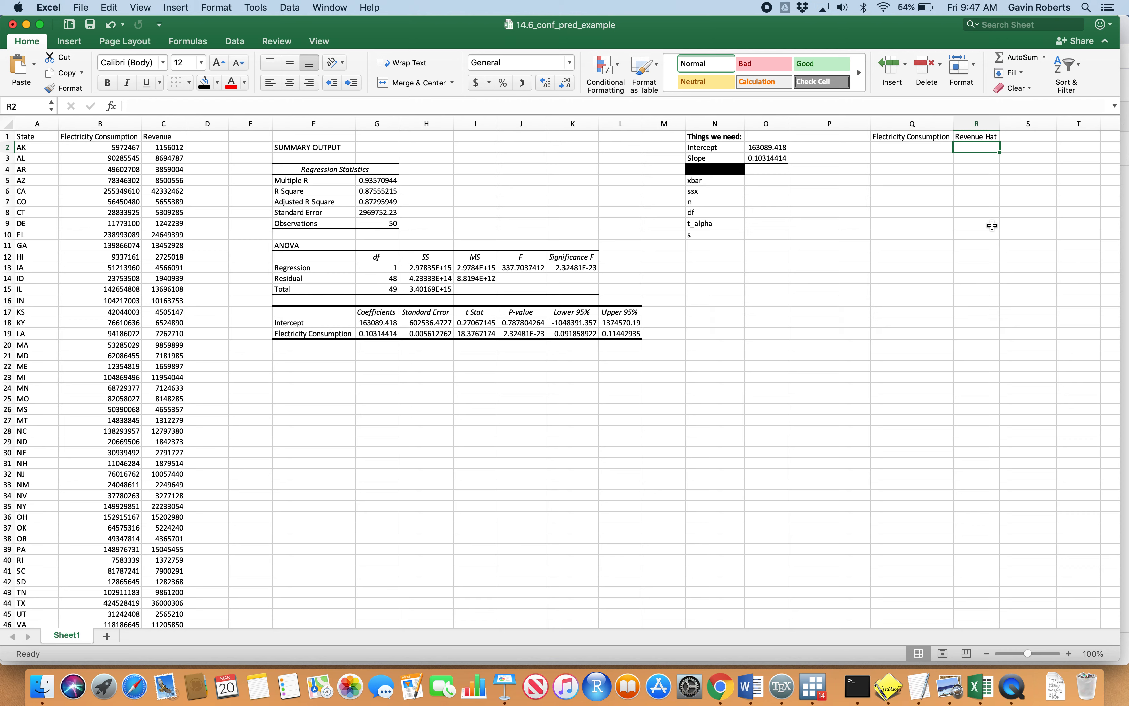
pyautogui.click(978, 137)
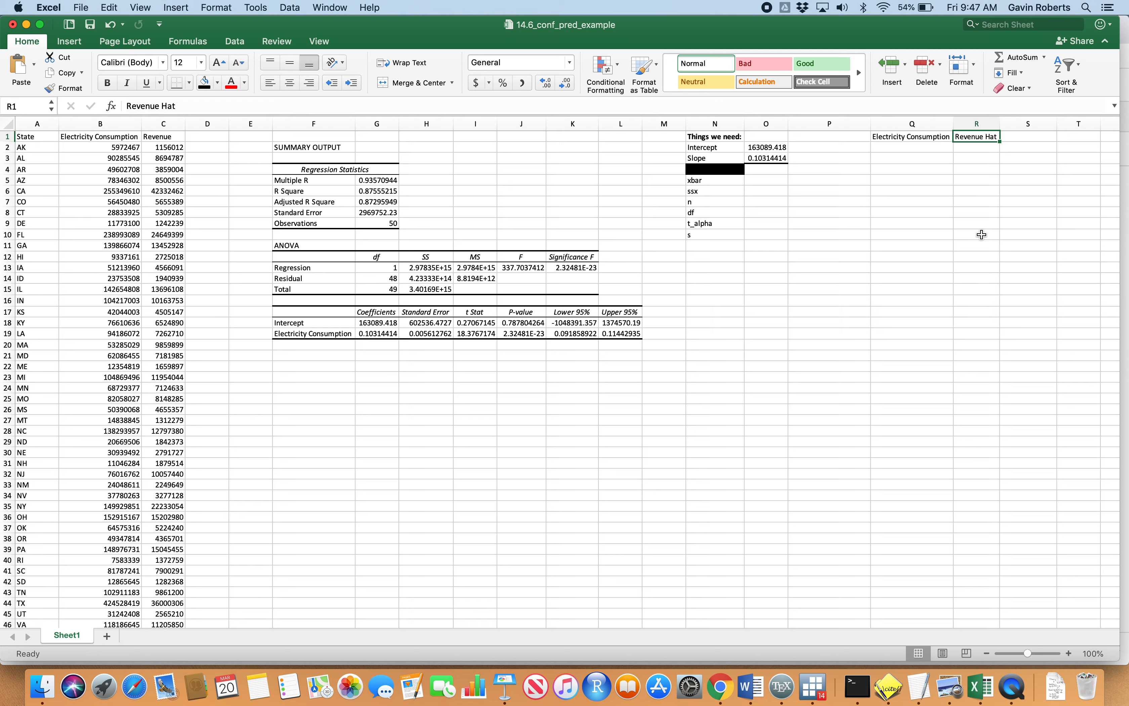
pyautogui.moveTo(914, 147); pyautogui.dragTo(921, 301)
pyautogui.click(965, 344)
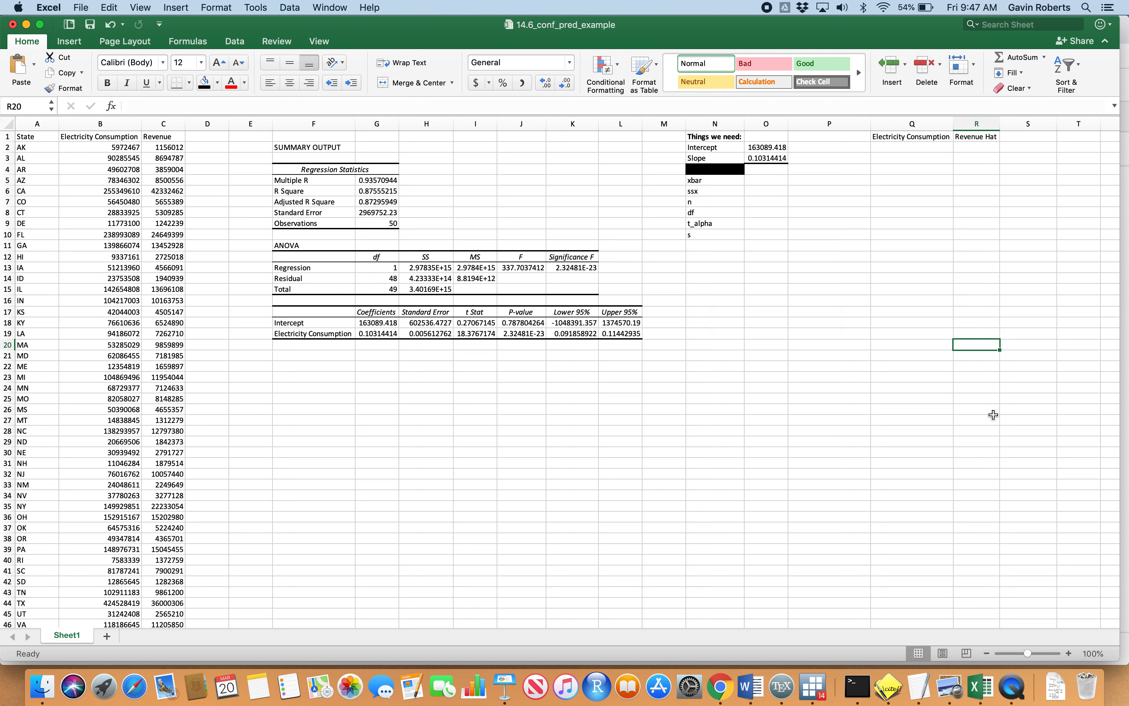
pyautogui.moveTo(895, 145); pyautogui.dragTo(886, 572)
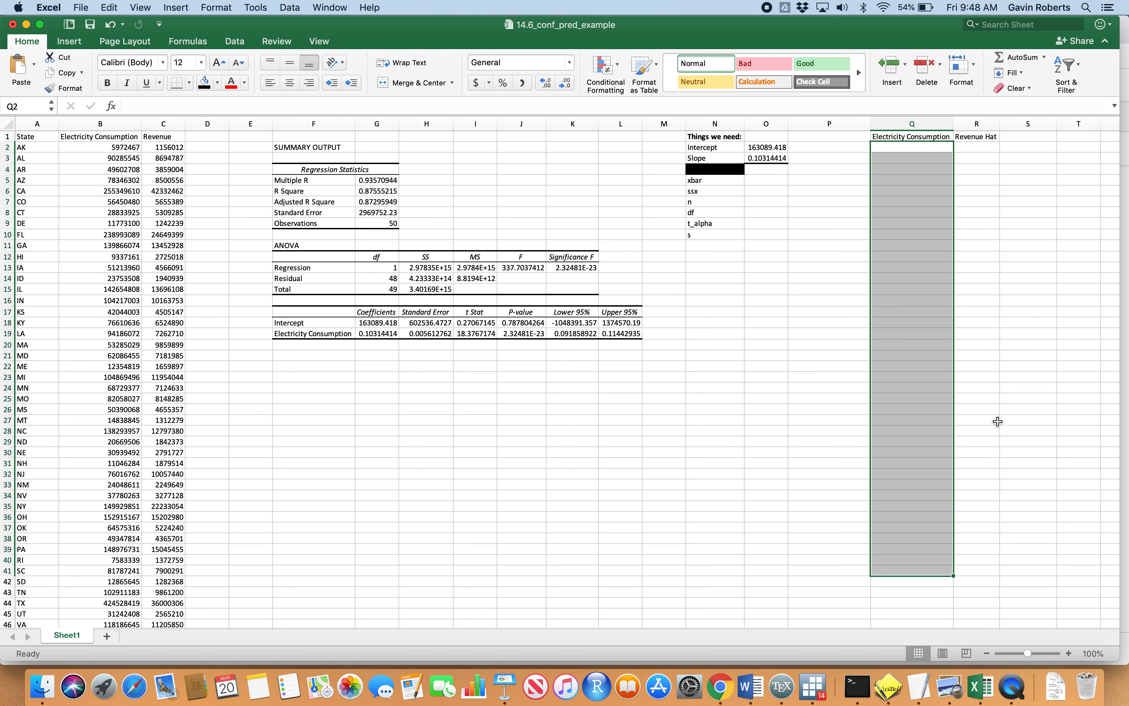
pyautogui.click(997, 420)
pyautogui.click(916, 156)
# Calculate the minimum of the Electricity Consumption data in column B with a MIN formula in cell E2
pyautogui.click(121, 145)
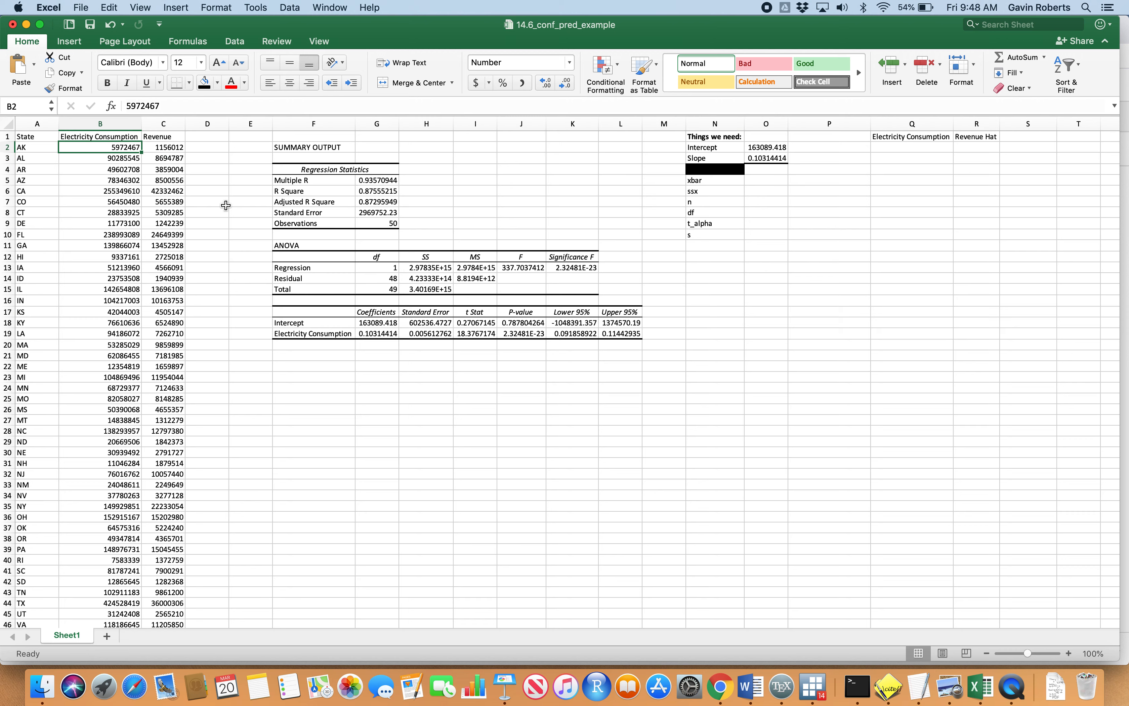
pyautogui.click(217, 148)
pyautogui.click(247, 149)
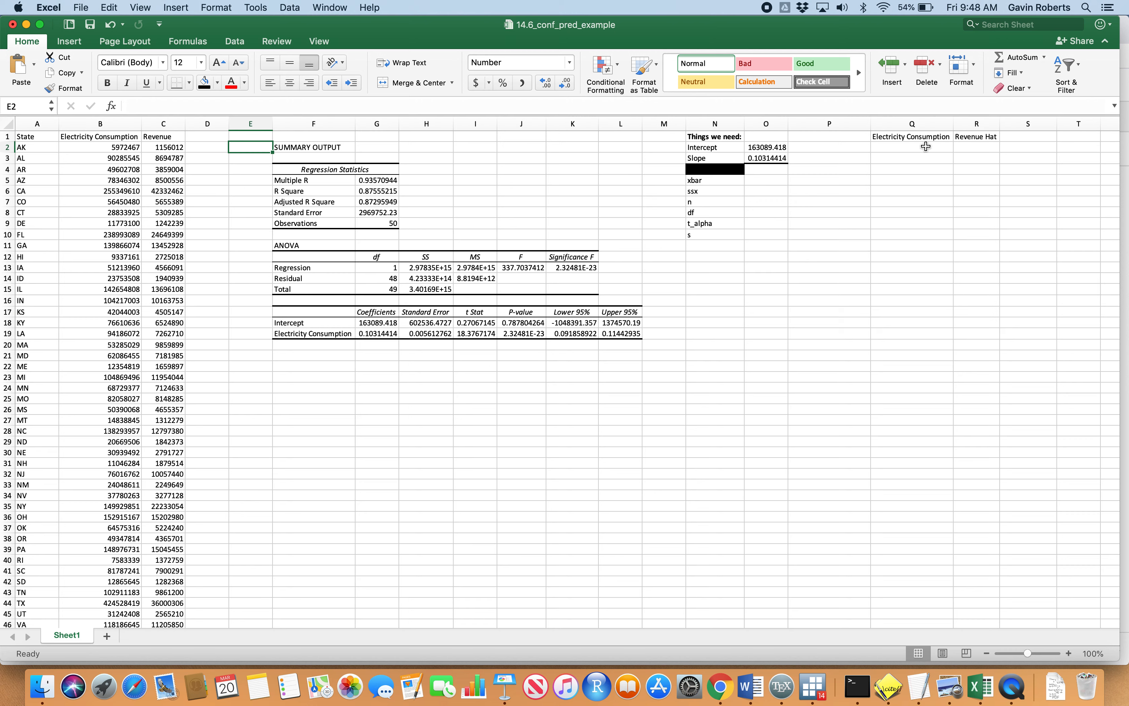
pyautogui.moveTo(925, 147); pyautogui.dragTo(919, 327)
pyautogui.click(698, 386)
pyautogui.click(236, 147)
pyautogui.write('=')
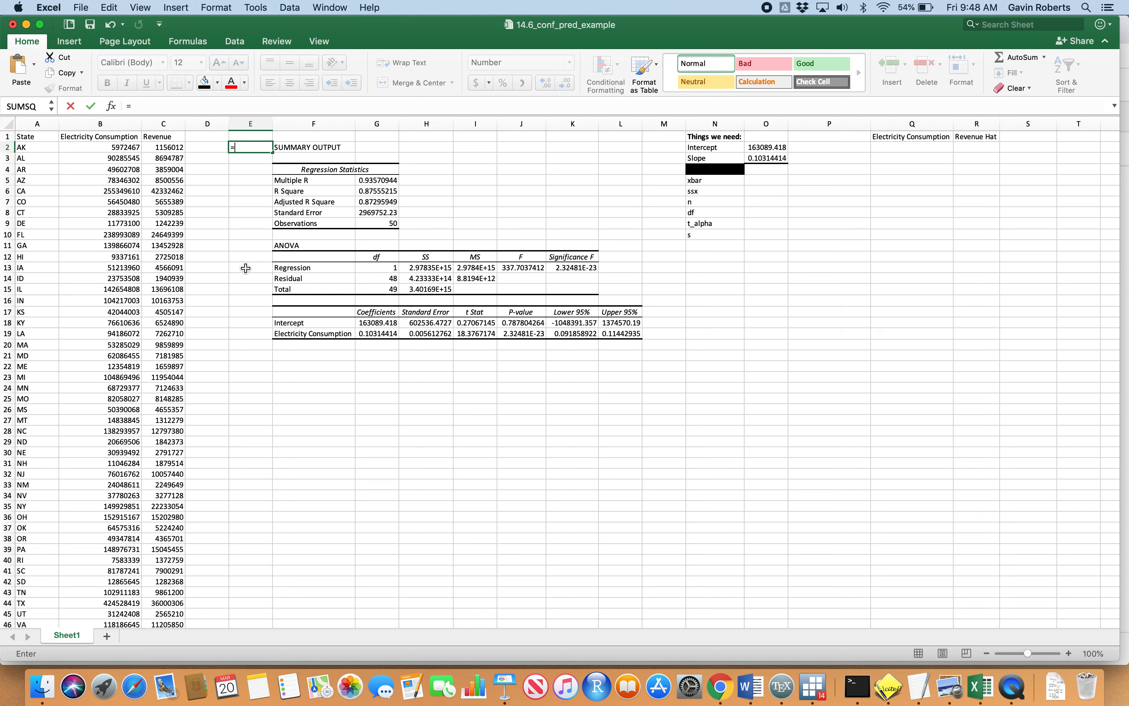
pyautogui.write('min(')
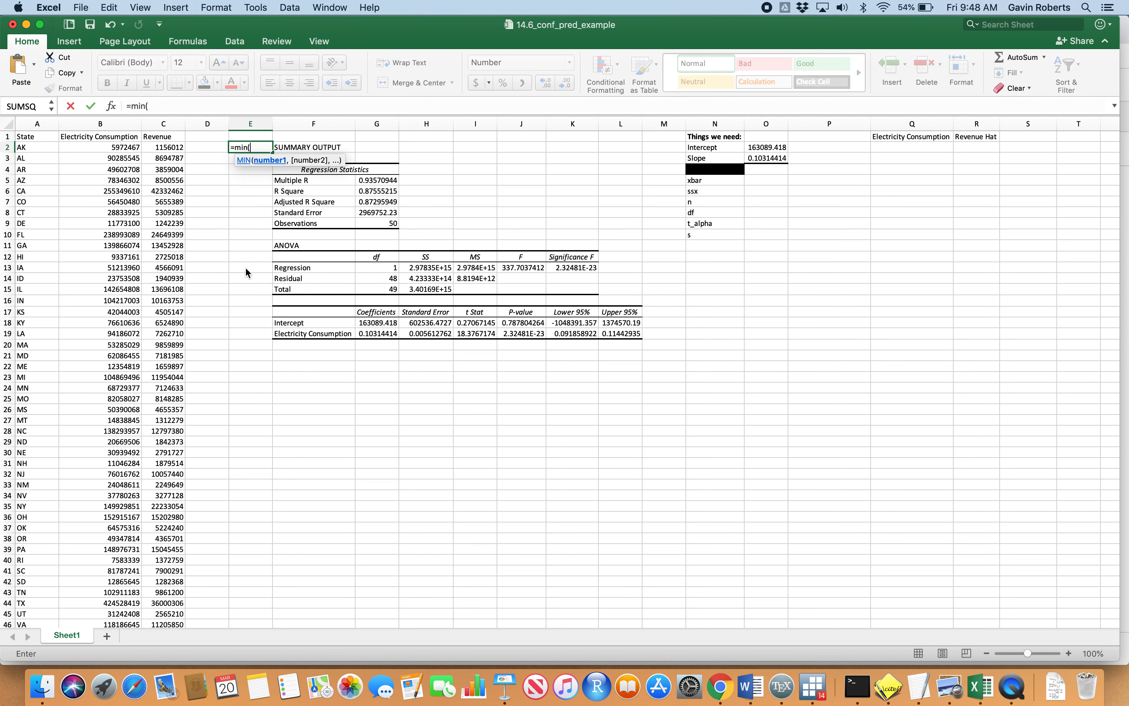
pyautogui.click(118, 124)
pyautogui.press('Return')
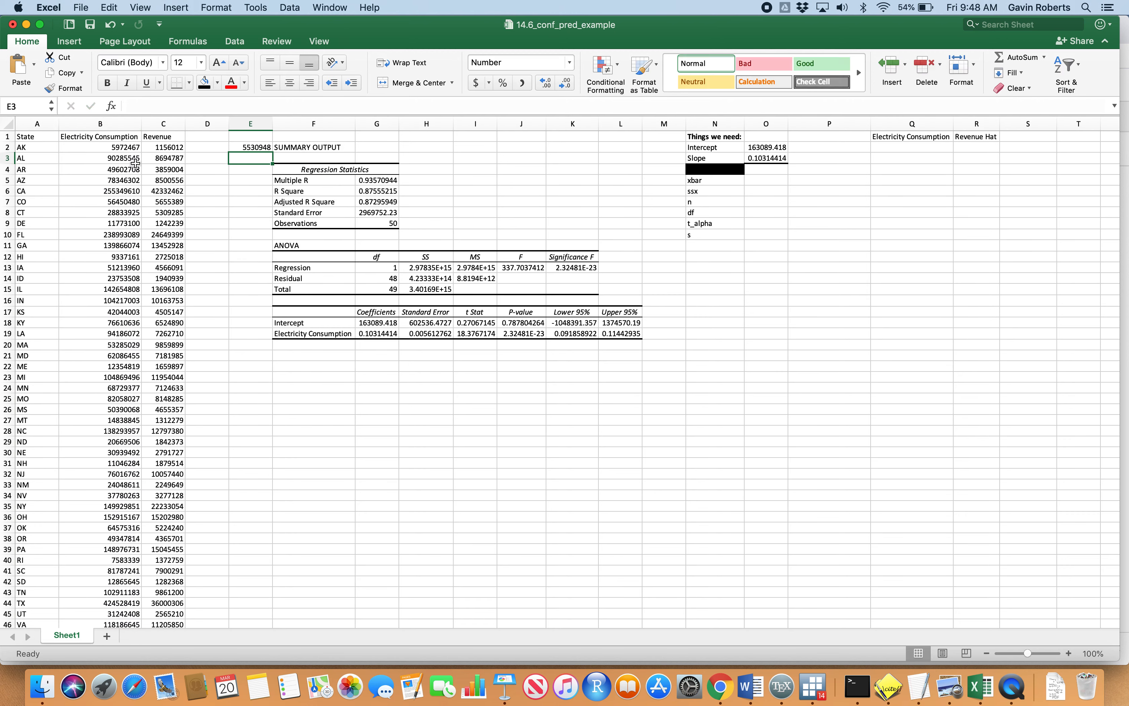
pyautogui.click(255, 149)
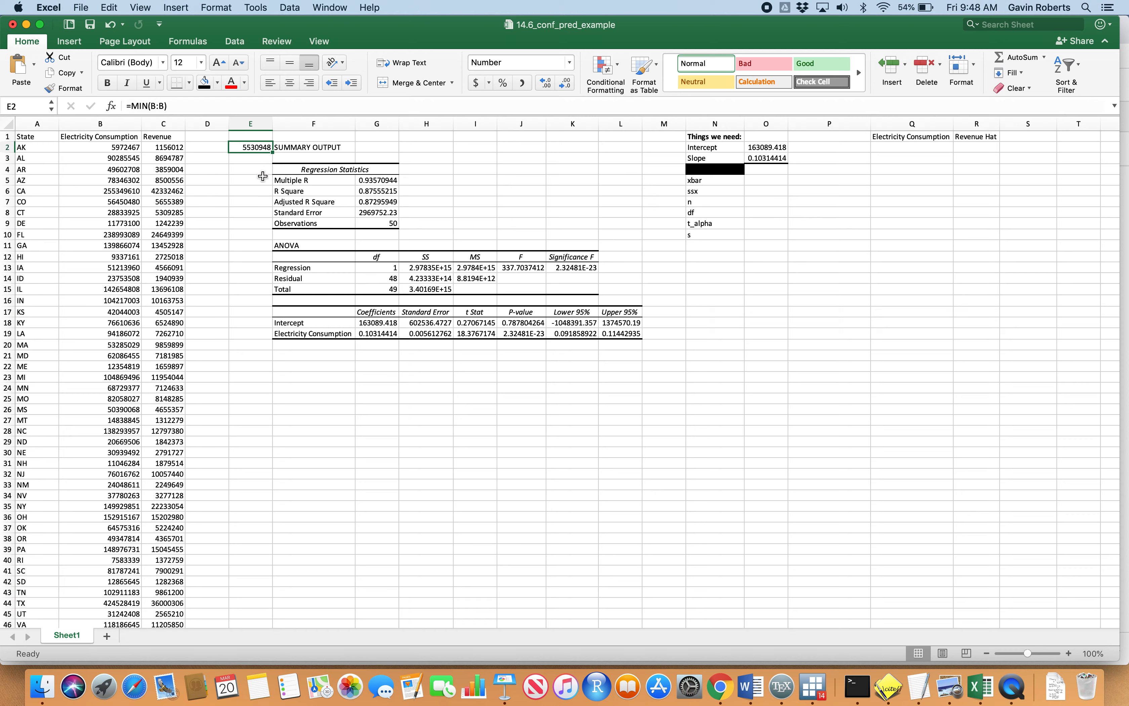
# Calculate the maximum of the Electricity Consumption data in column B with a MAX formula in cell E3
pyautogui.click(255, 160)
pyautogui.write('=')
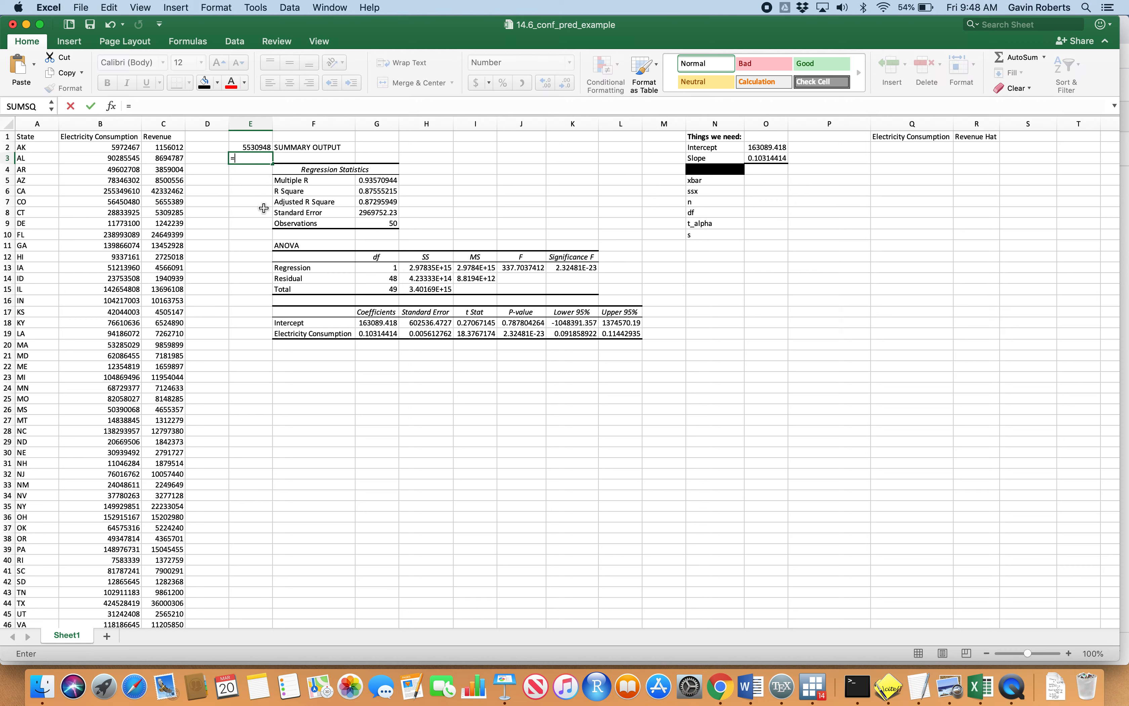
pyautogui.write('max(')
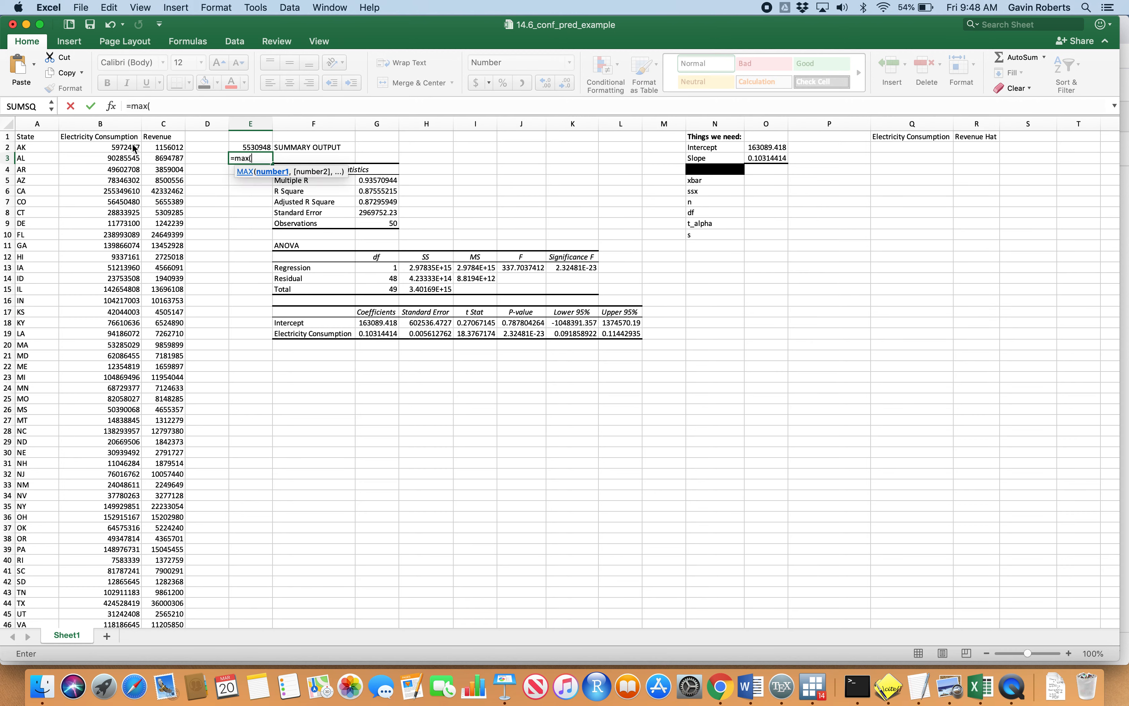
pyautogui.click(118, 125)
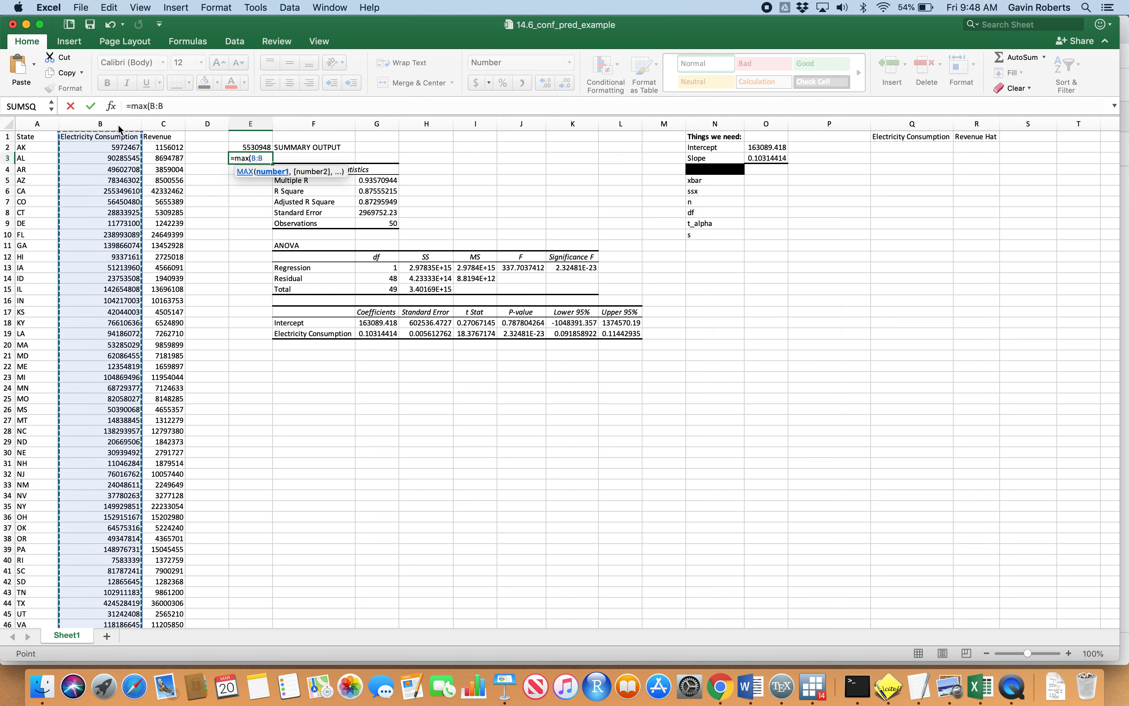
pyautogui.write(')')
pyautogui.press('Return')
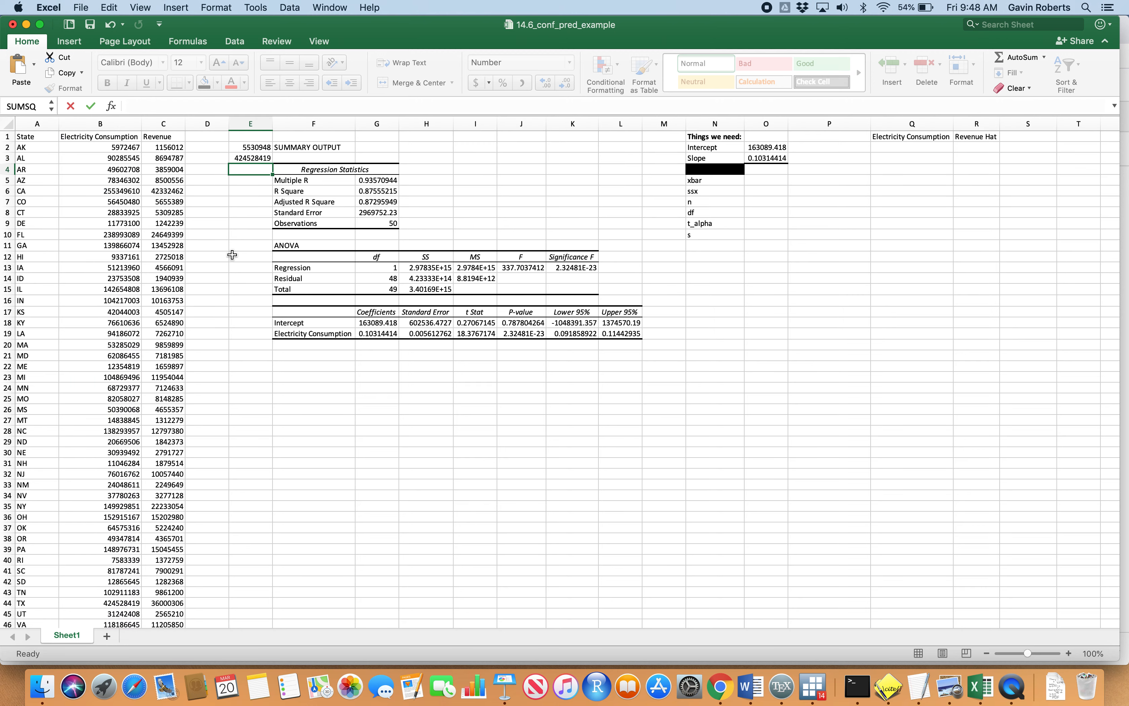
pyautogui.click(262, 159)
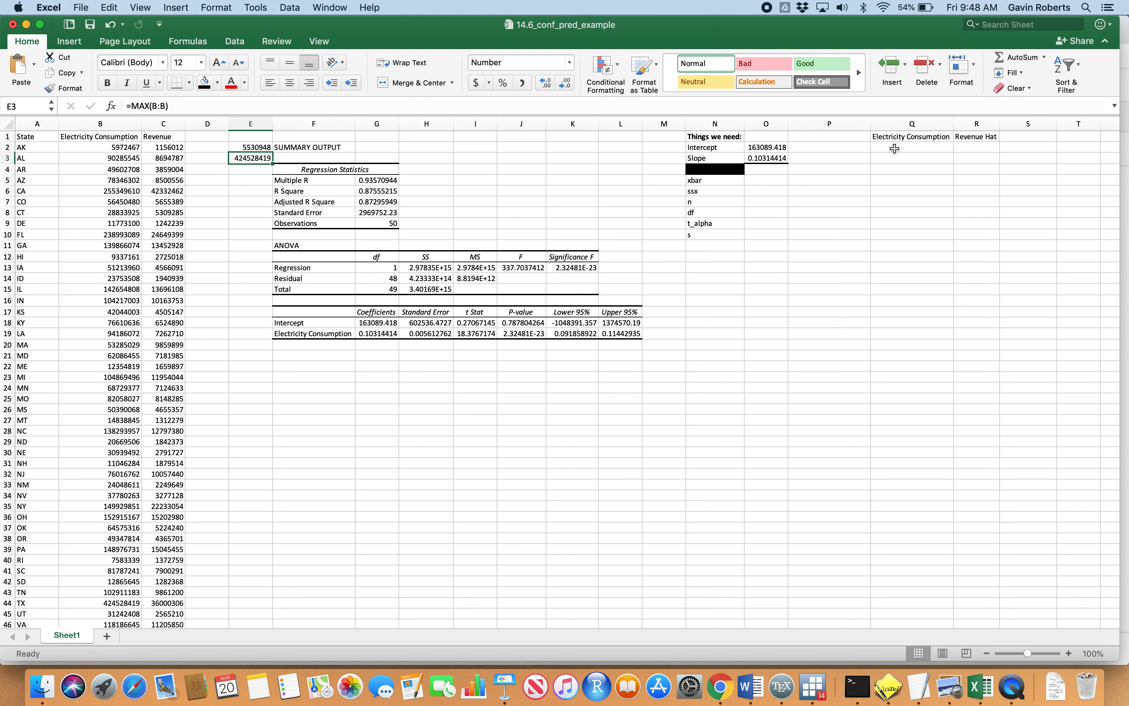
# Enter the starting values 5000000 in Q2 and 6000000 in Q3 under the second Electricity Consumption heading
pyautogui.moveTo(893, 149); pyautogui.dragTo(894, 399)
pyautogui.click(925, 506)
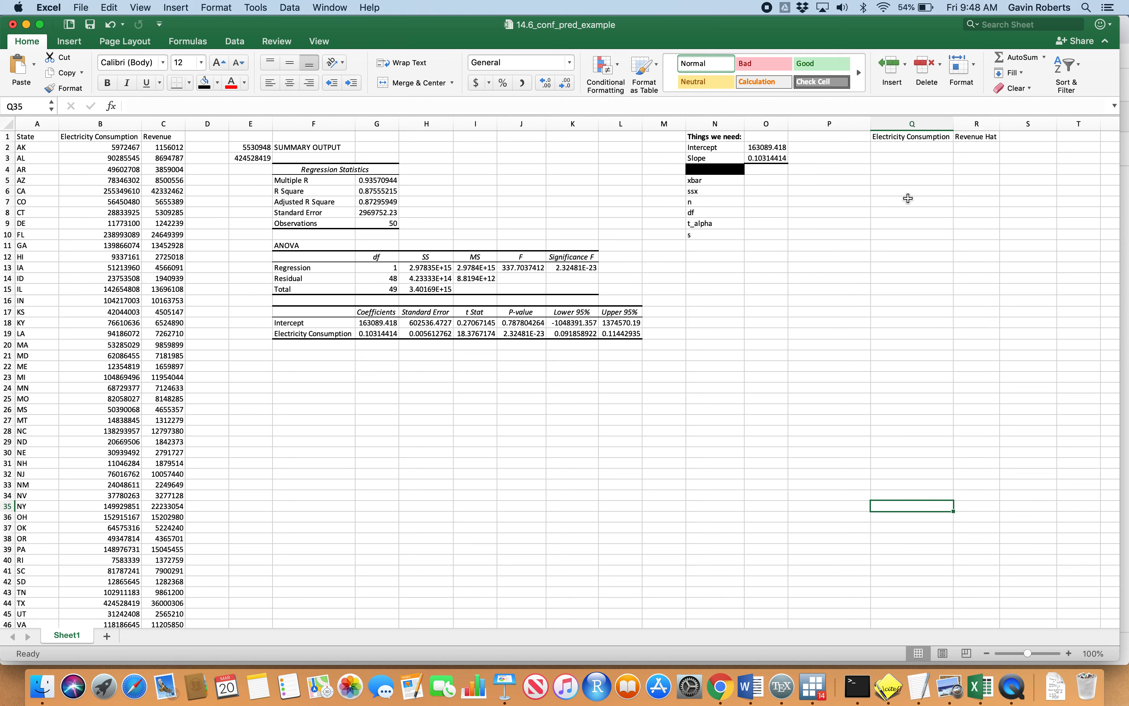
pyautogui.click(909, 149)
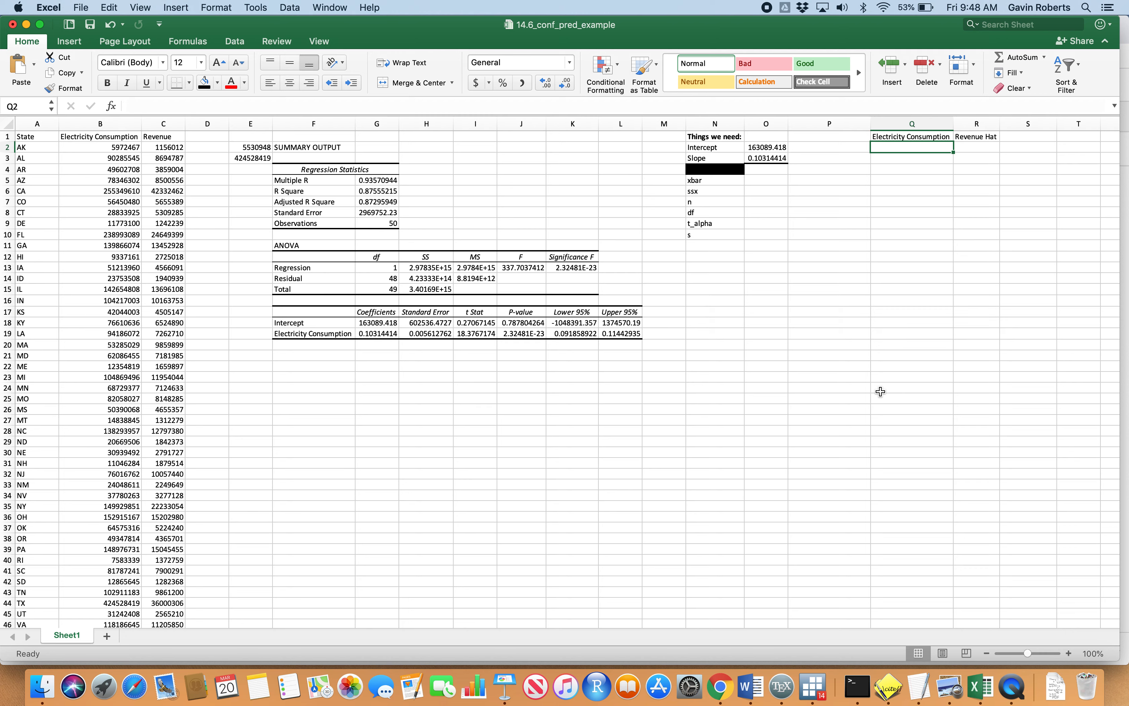
pyautogui.write('5000000')
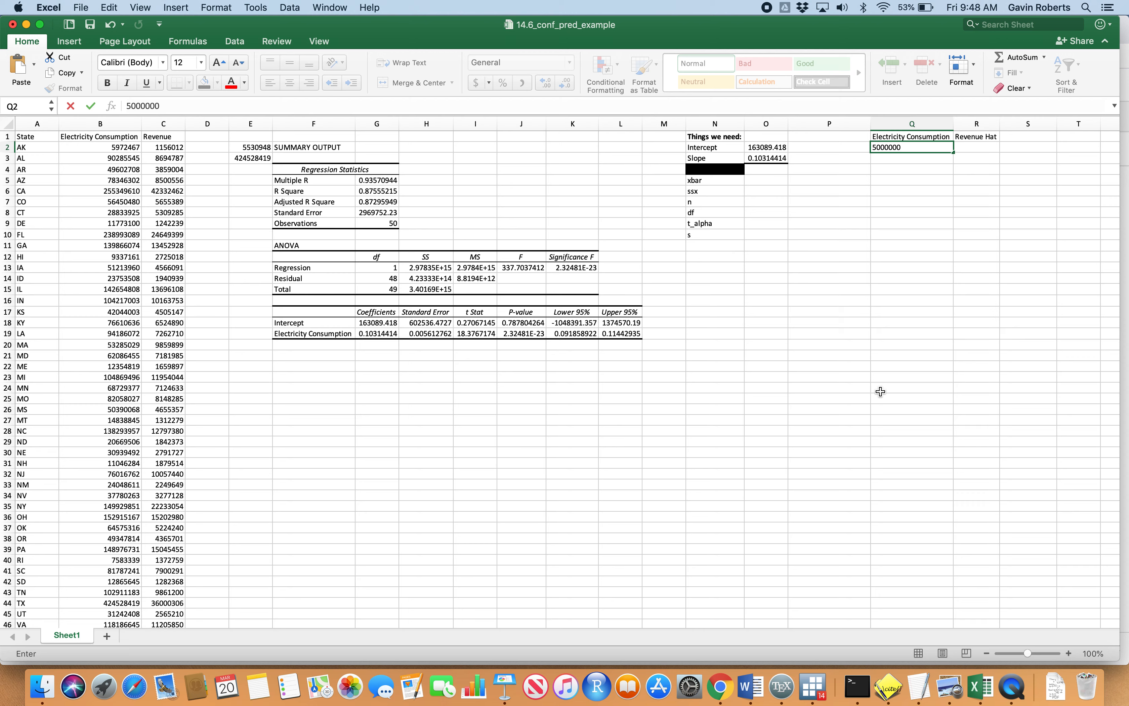
pyautogui.press('Return')
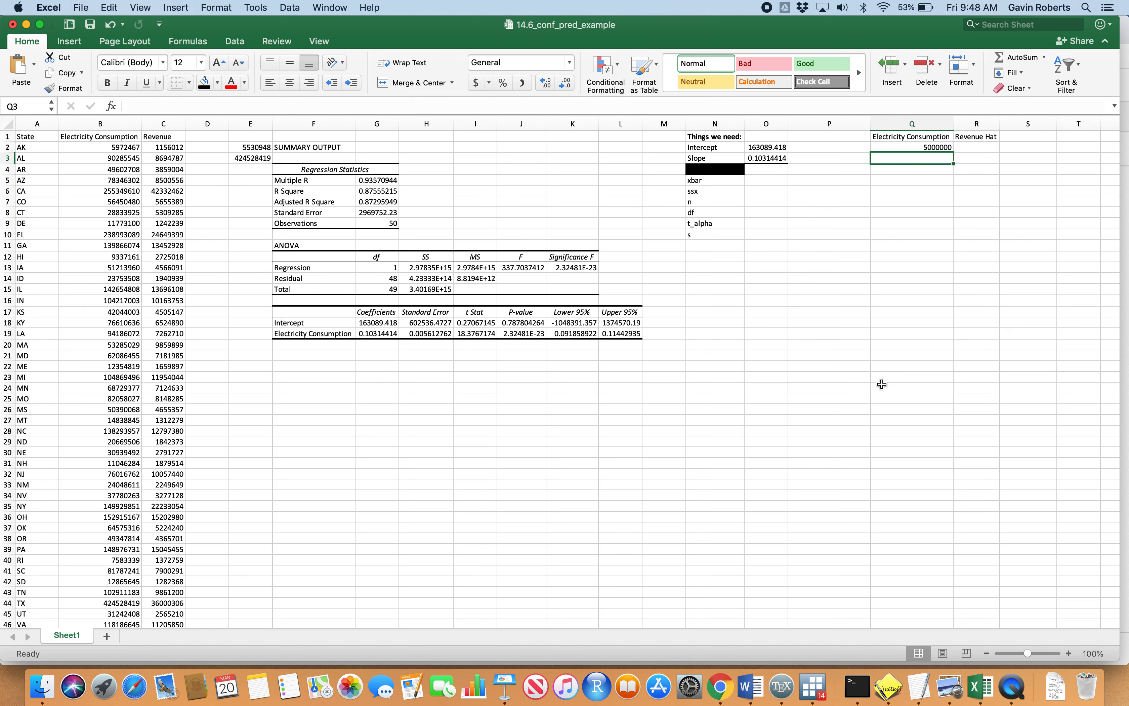
pyautogui.write('6000000')
pyautogui.press('Return')
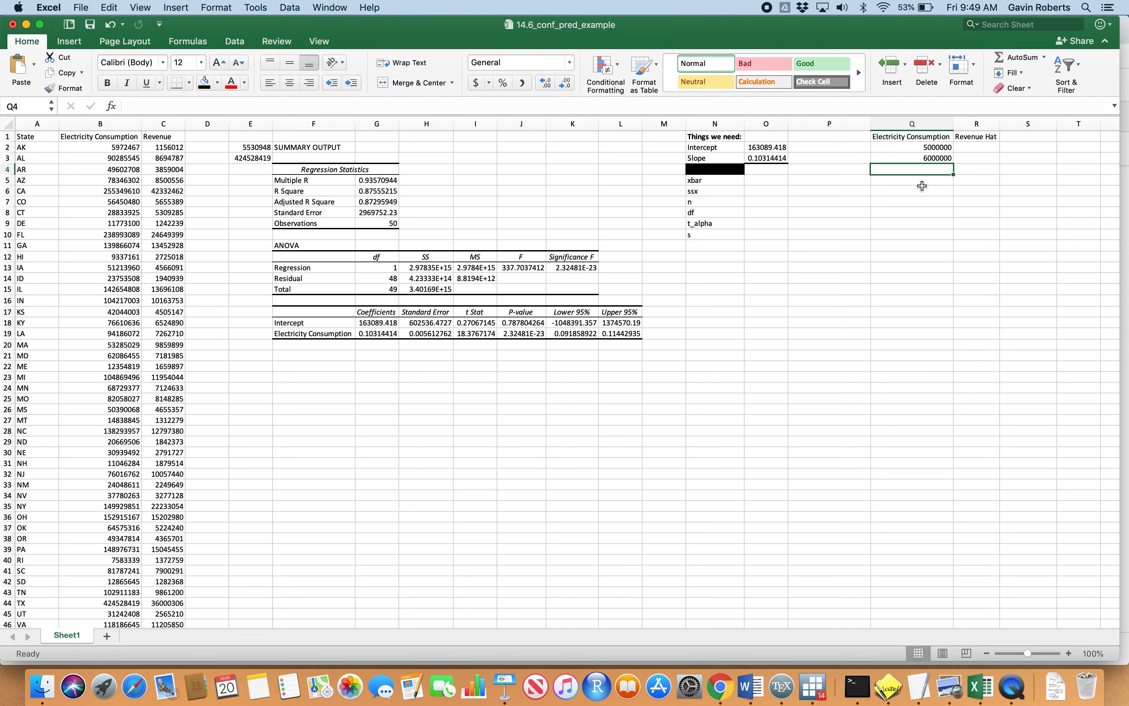
# Extend the series from Q2:Q3 down column Q in increments of 1000000 until it reaches 50000000 in row 47
pyautogui.click(930, 149)
pyautogui.moveTo(930, 152); pyautogui.dragTo(930, 158)
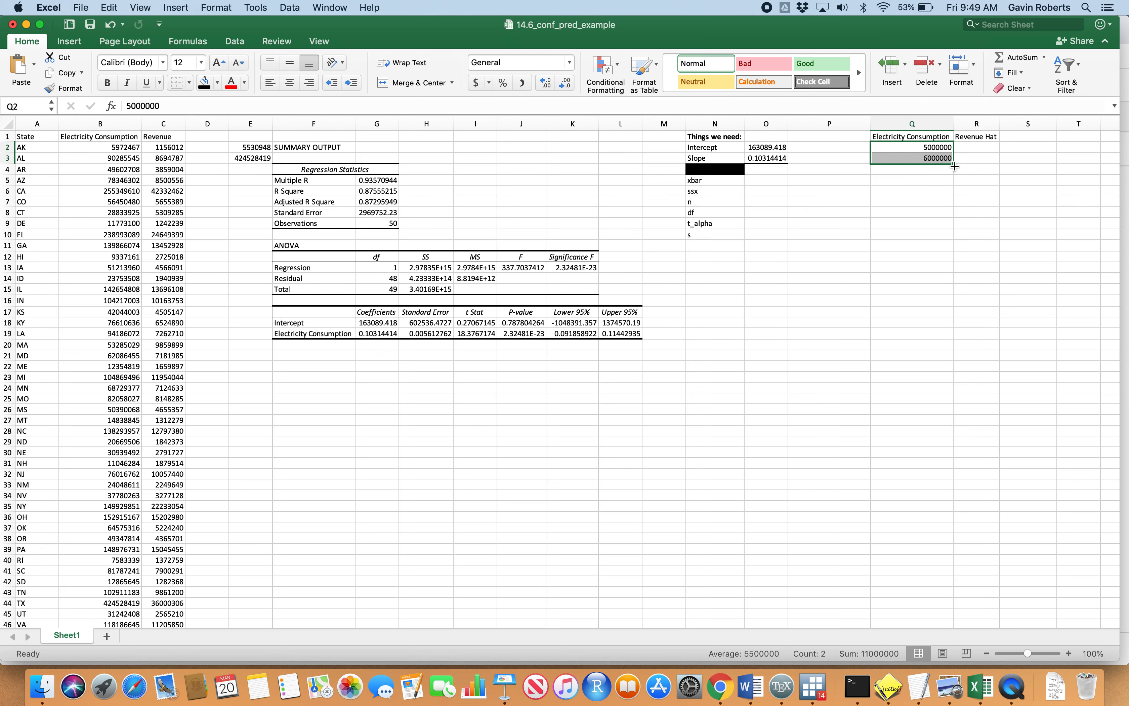
pyautogui.moveTo(953, 163); pyautogui.dragTo(962, 432)
pyautogui.scroll(-3, 998, 365)
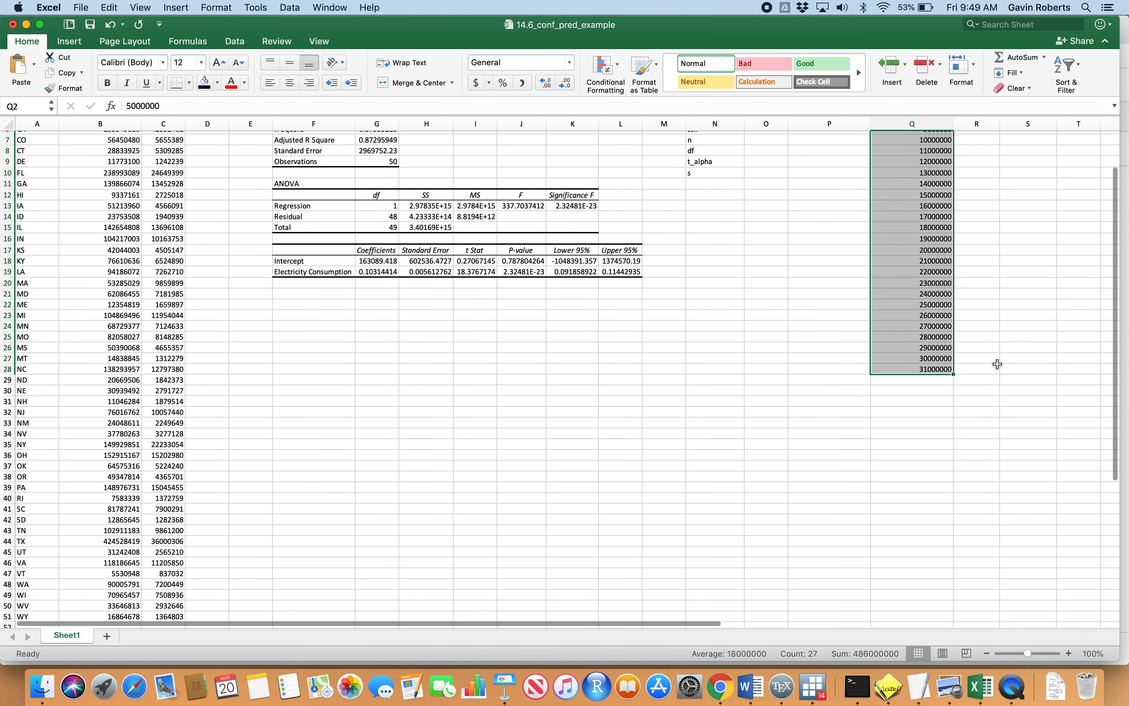
pyautogui.moveTo(952, 345); pyautogui.dragTo(952, 547)
pyautogui.scroll(3, 607, 397)
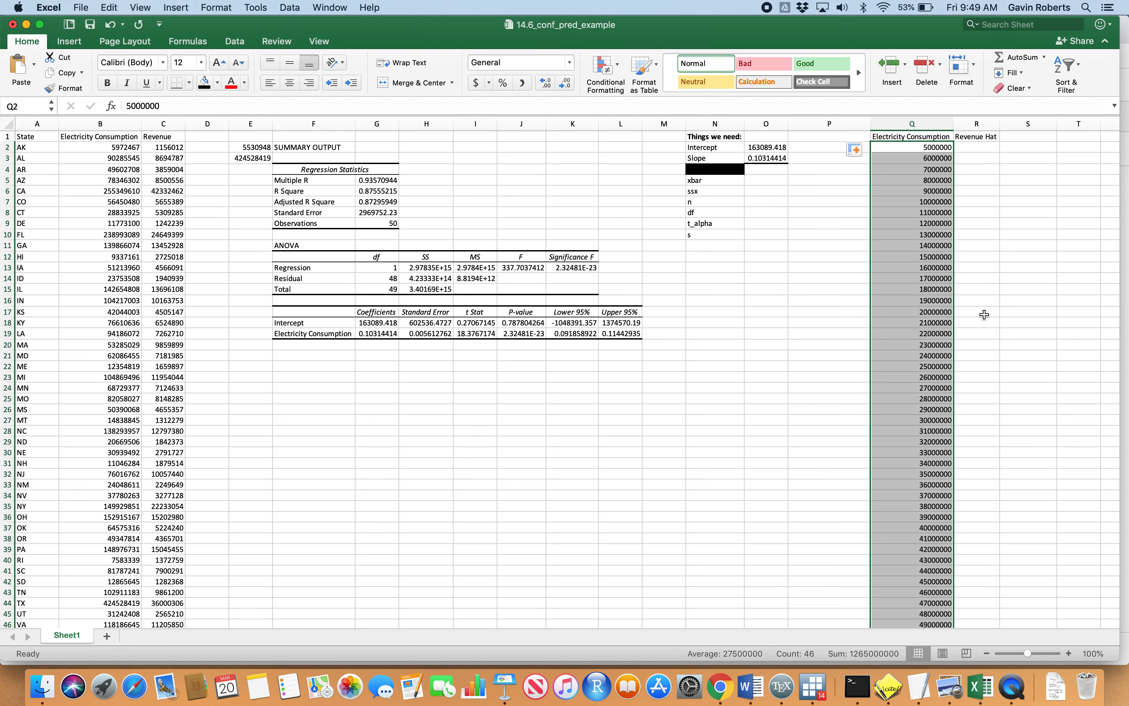
pyautogui.scroll(-3, 984, 314)
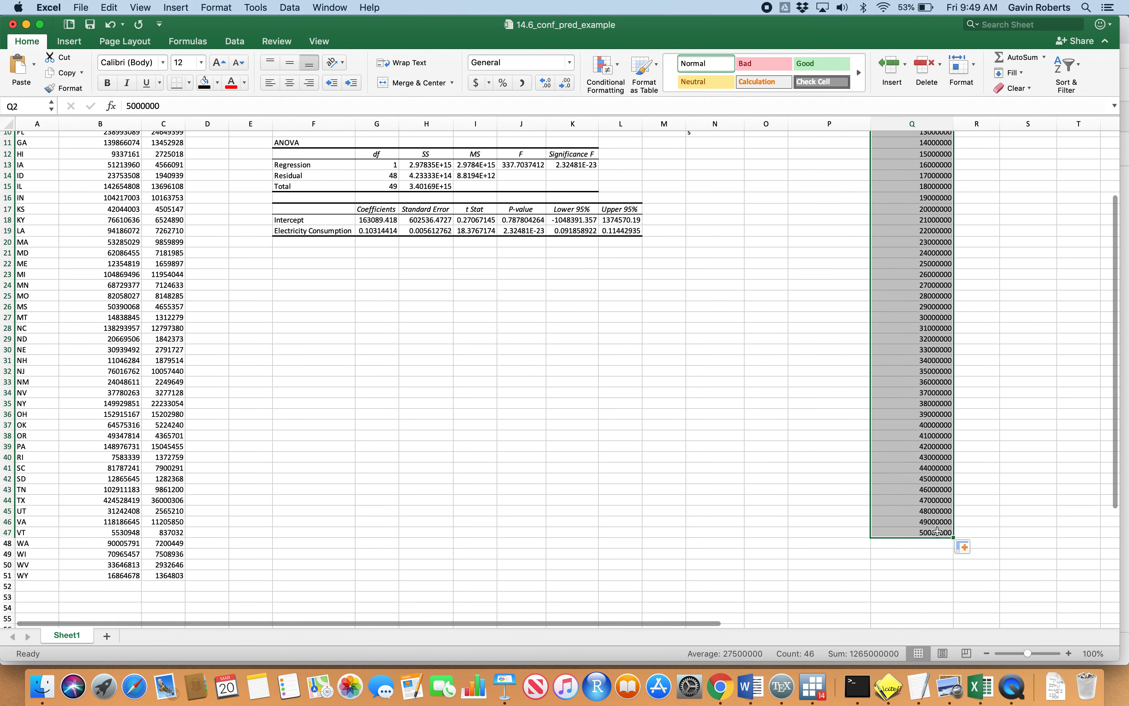
pyautogui.scroll(3, 931, 154)
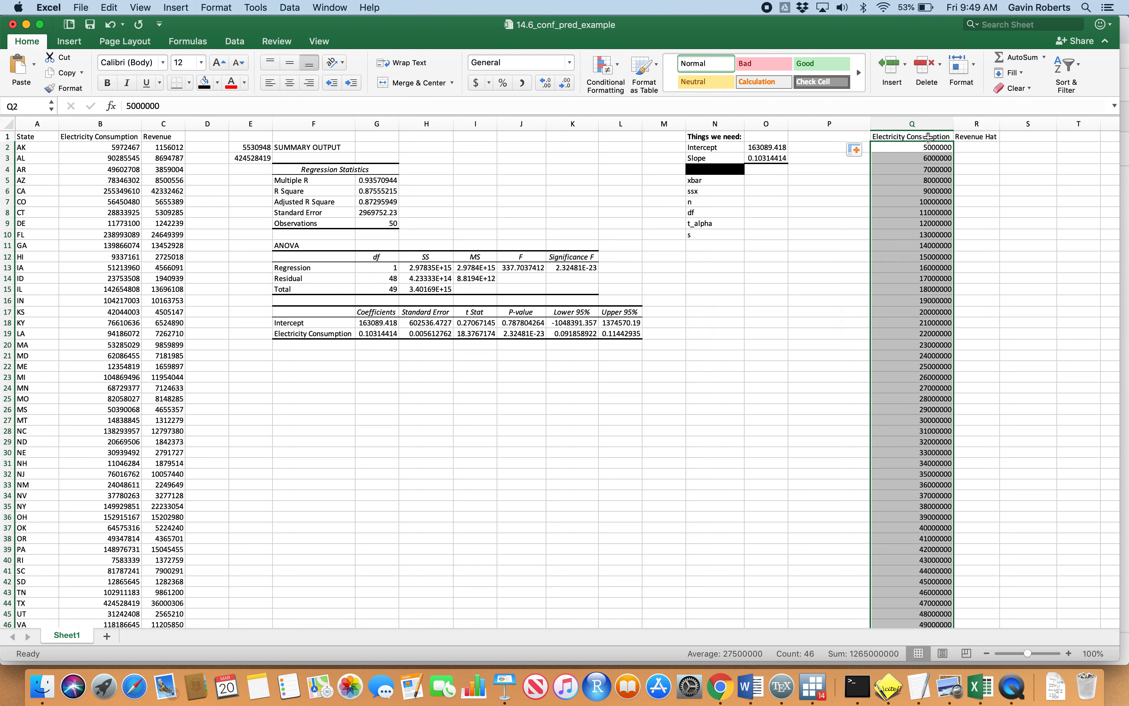
pyautogui.click(991, 260)
pyautogui.click(927, 150)
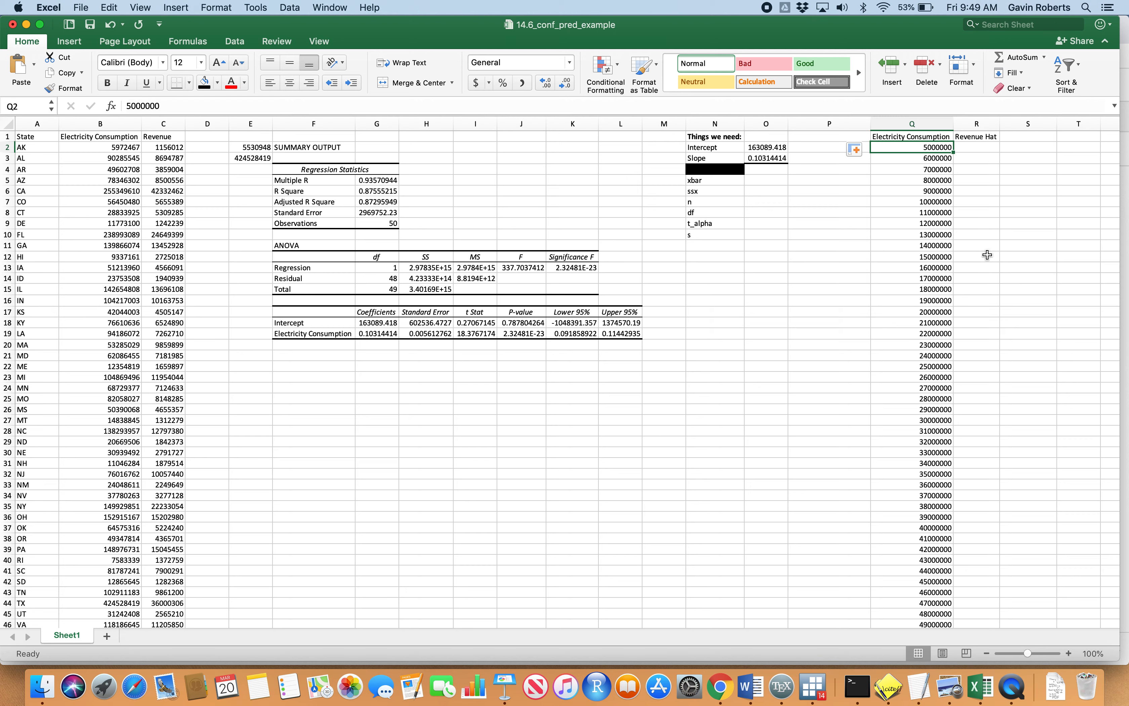
pyautogui.click(974, 149)
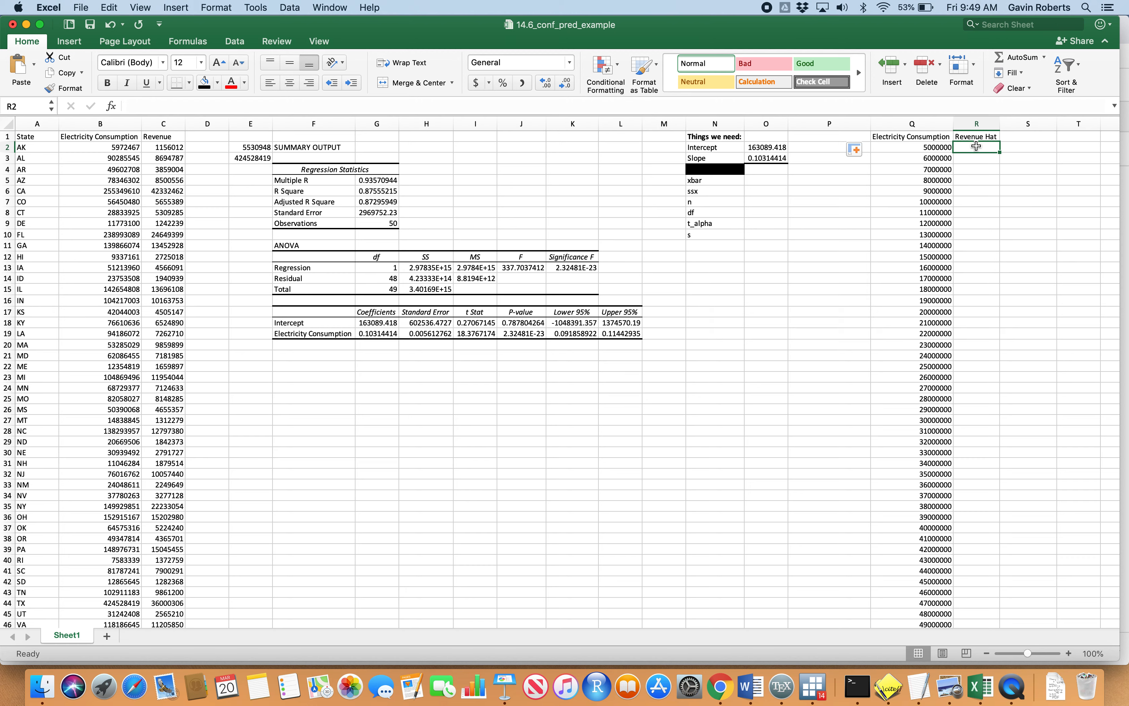
pyautogui.click(916, 147)
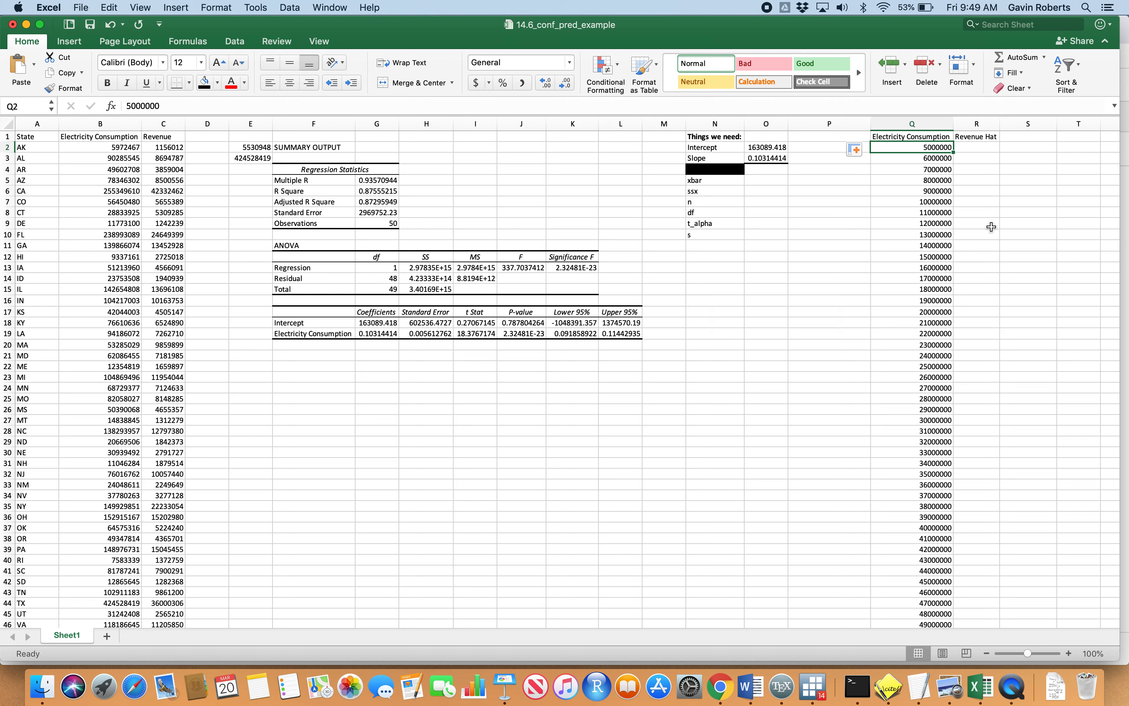
pyautogui.moveTo(760, 146); pyautogui.dragTo(765, 159)
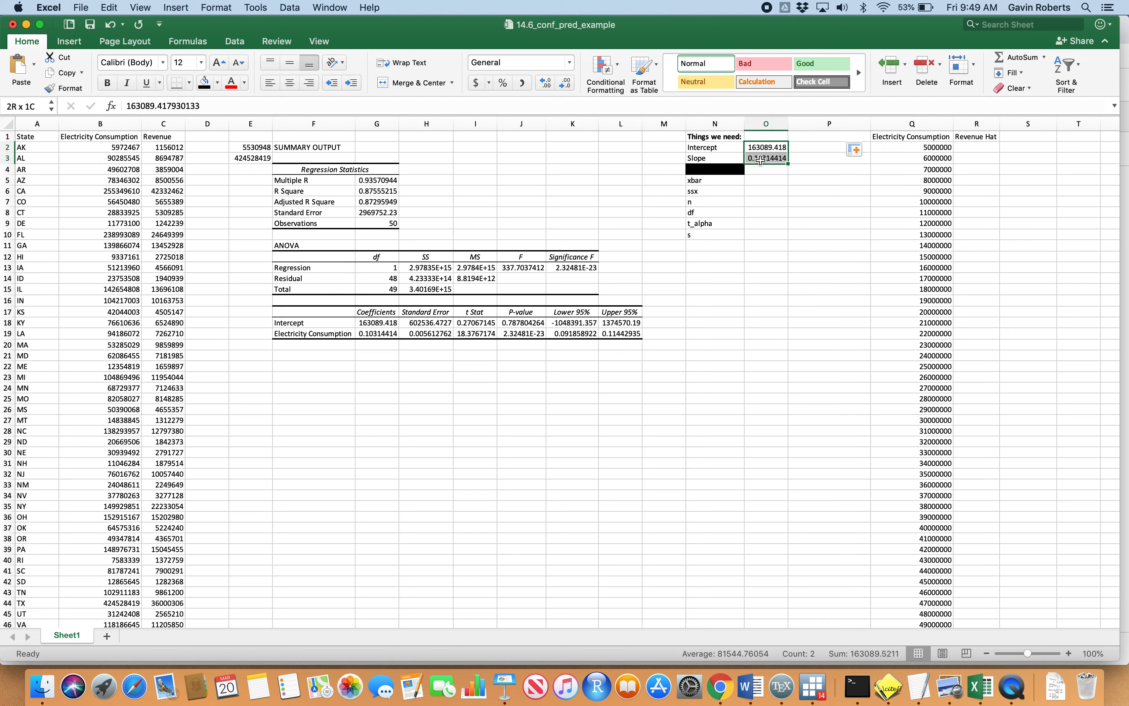
pyautogui.click(805, 430)
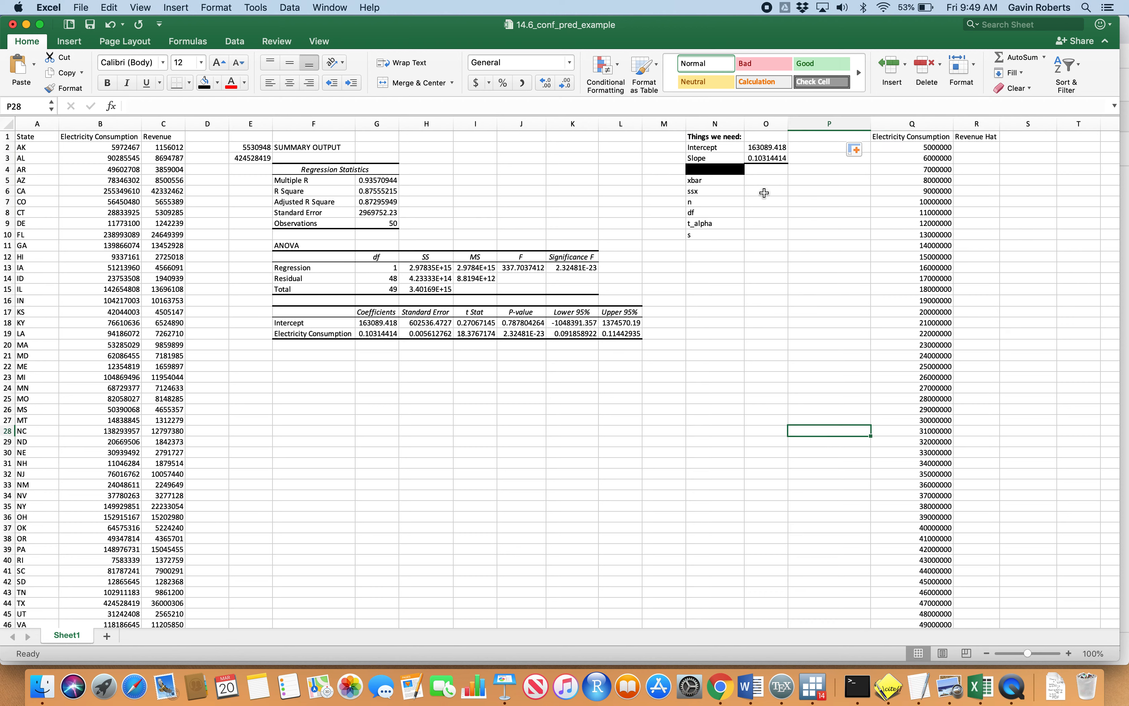
pyautogui.click(980, 181)
# Compute the first predicted revenue in cell R2 from the intercept, slope and Q2 with the formula =O2+O3*Q2
pyautogui.click(984, 150)
pyautogui.write('=')
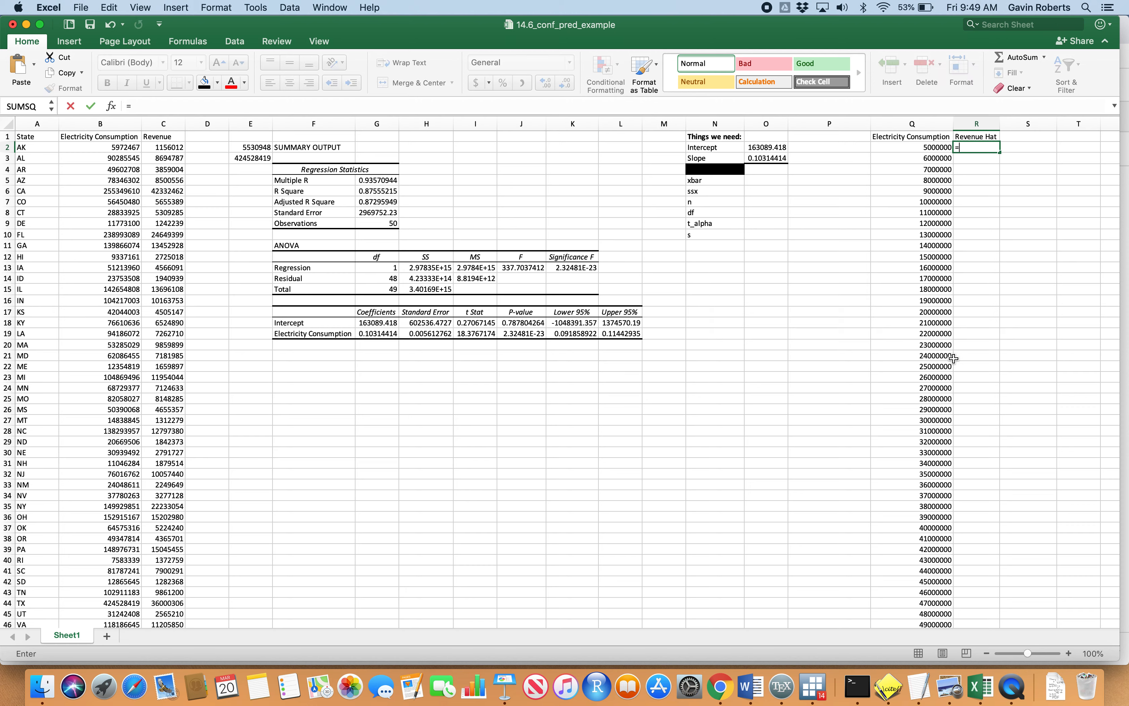
pyautogui.click(775, 149)
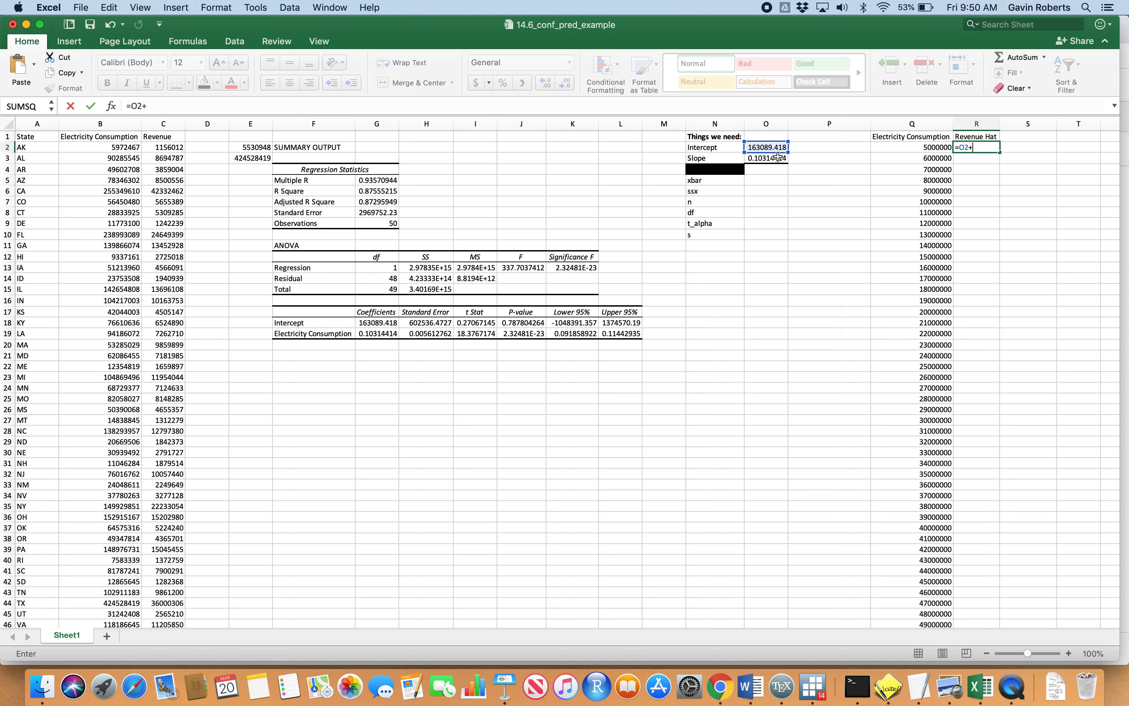
pyautogui.write('+')
pyautogui.click(778, 159)
pyautogui.write('*')
pyautogui.click(910, 149)
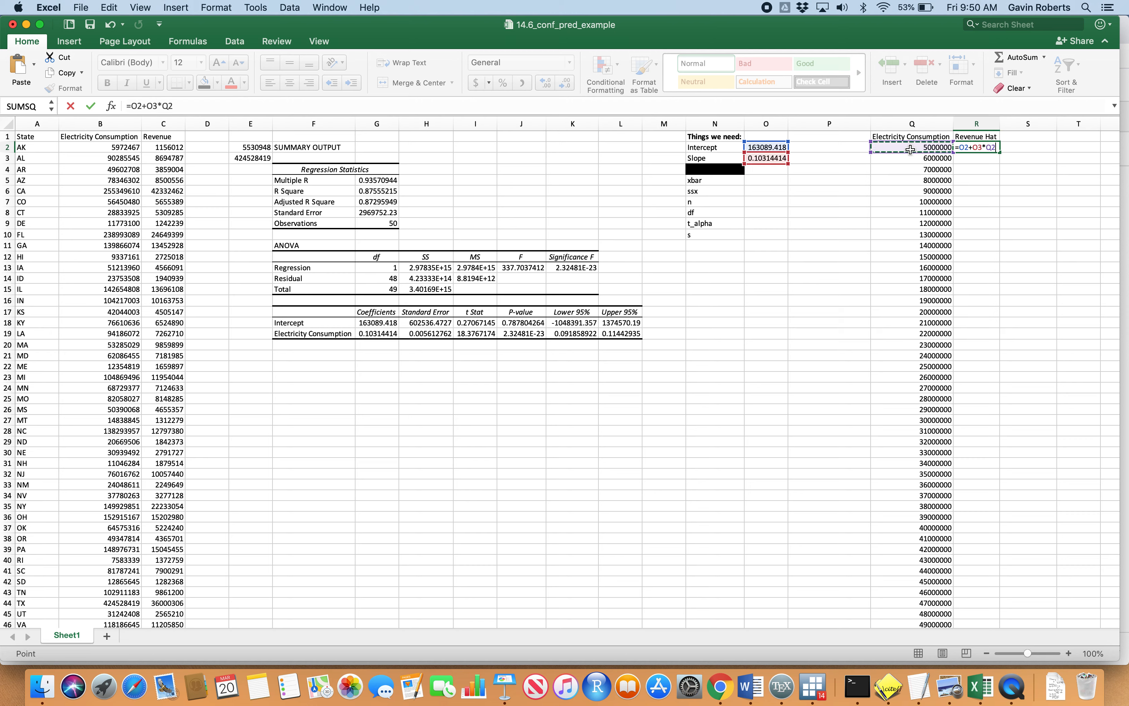
pyautogui.press('Return')
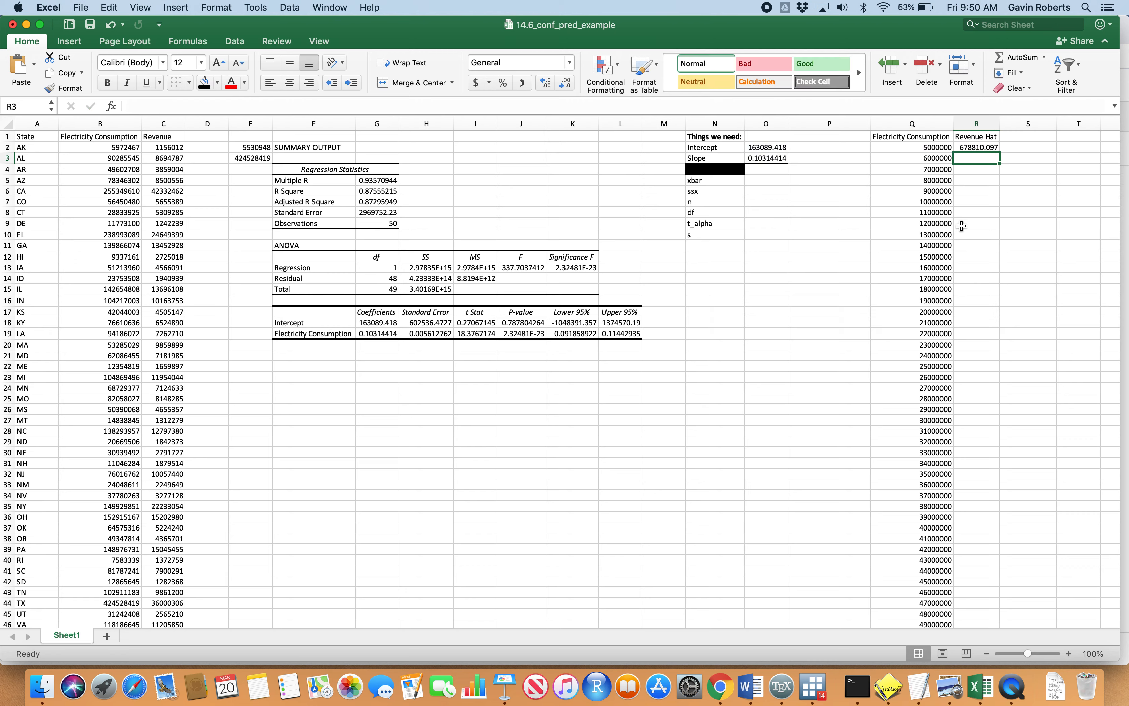
# Make the intercept and slope references in R2's formula absolute so that it reads =$O$2+$O$3*Q2
pyautogui.click(932, 148)
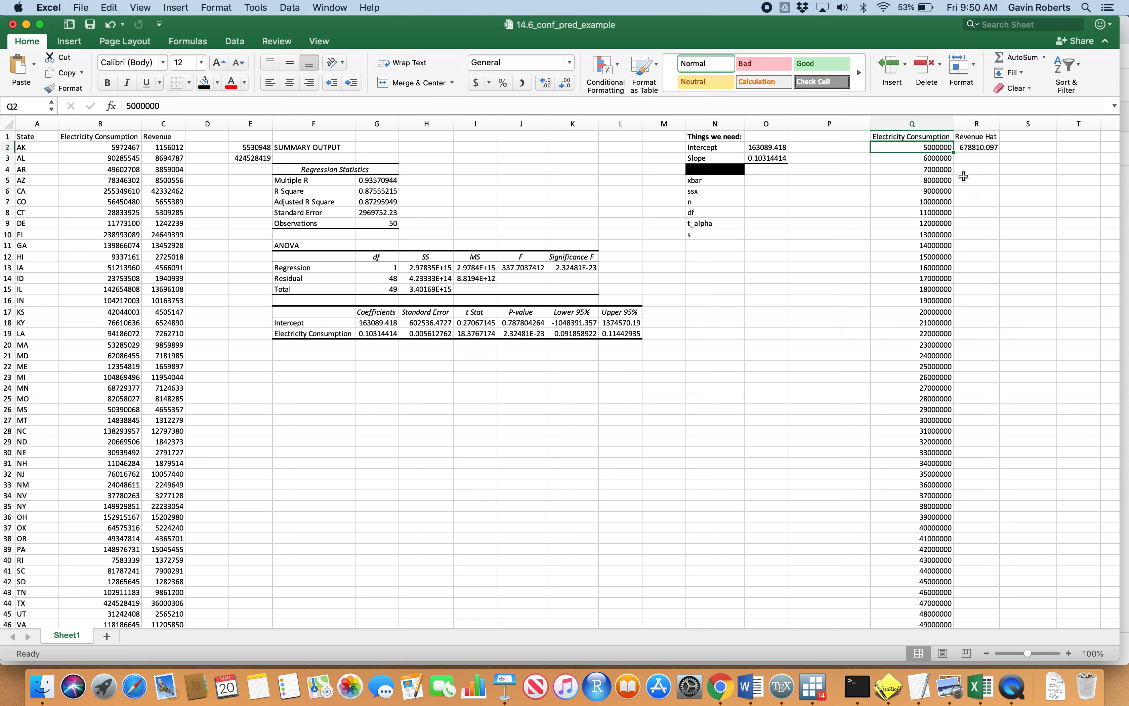
pyautogui.click(974, 146)
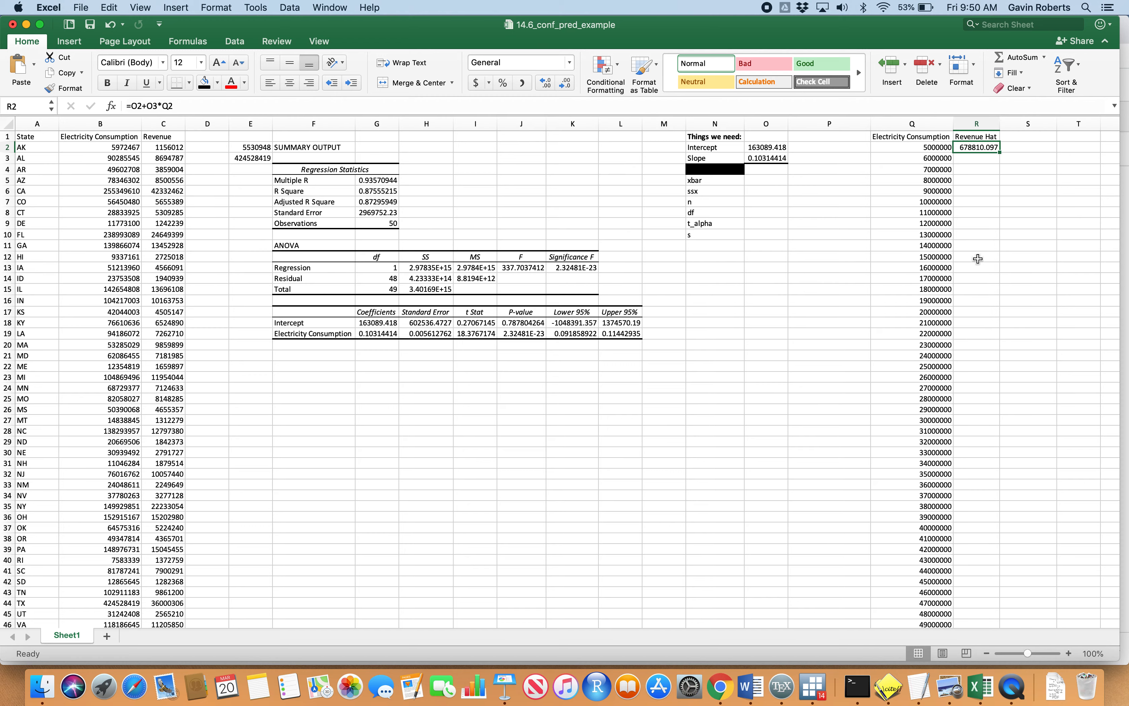
pyautogui.scroll(-3, 972, 308)
pyautogui.scroll(3, 972, 308)
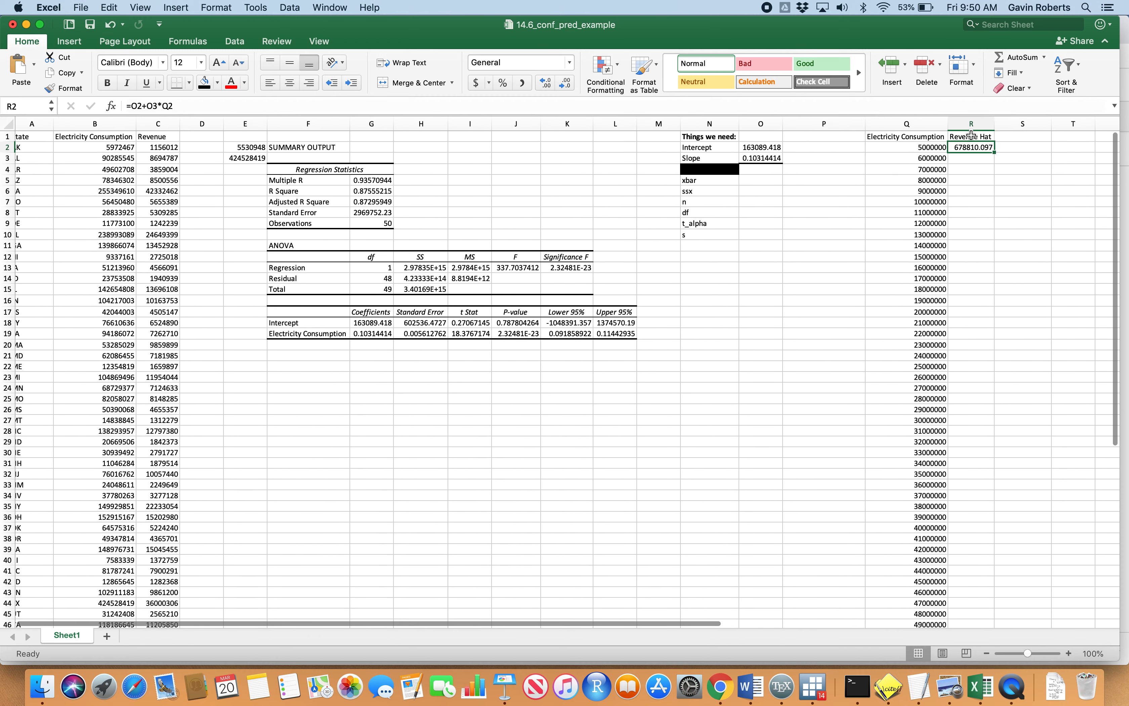
pyautogui.scroll(-3, 971, 260)
pyautogui.scroll(3, 970, 261)
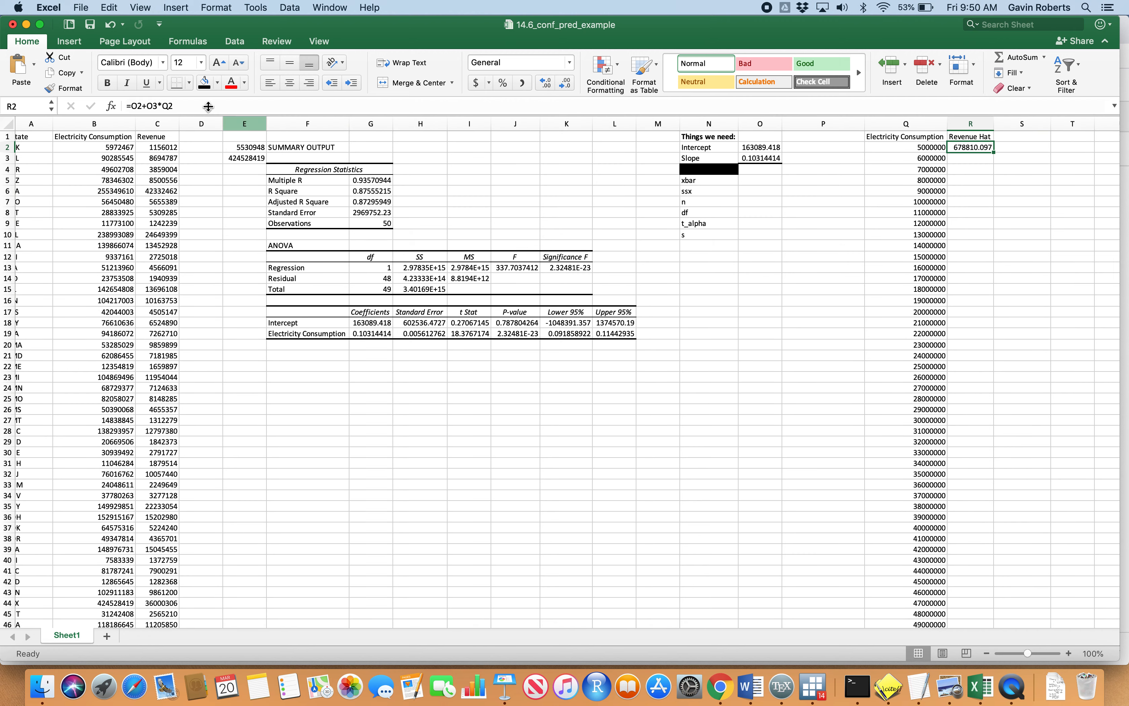
pyautogui.click(134, 107)
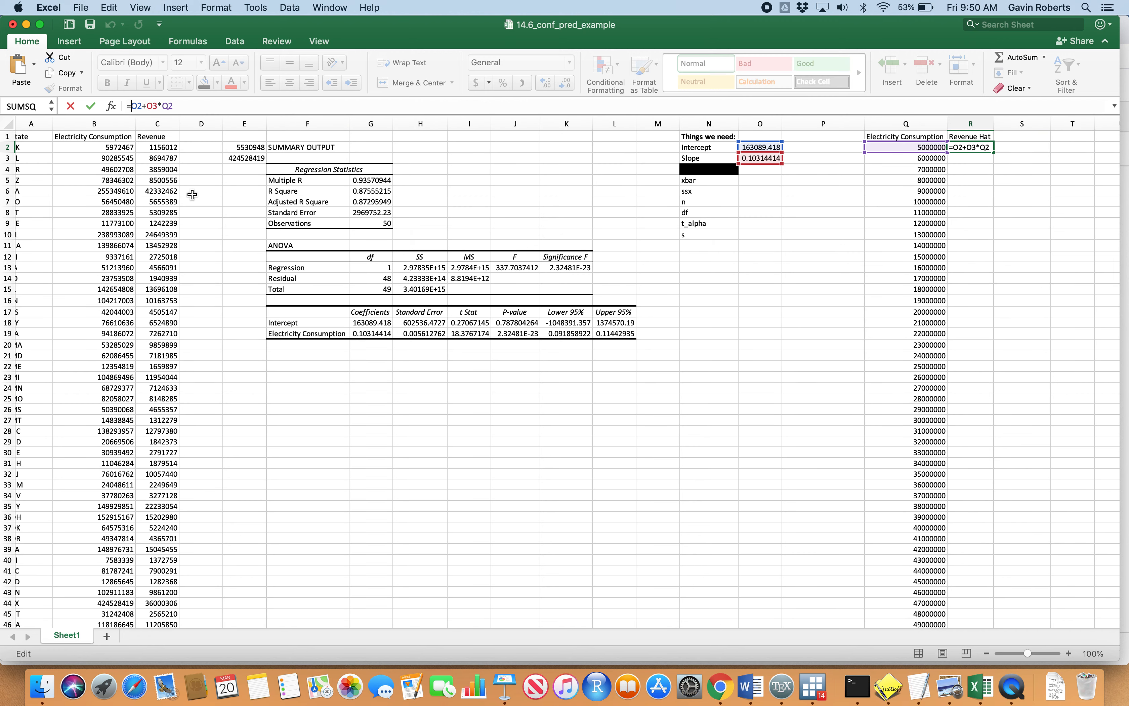
pyautogui.write('$O$')
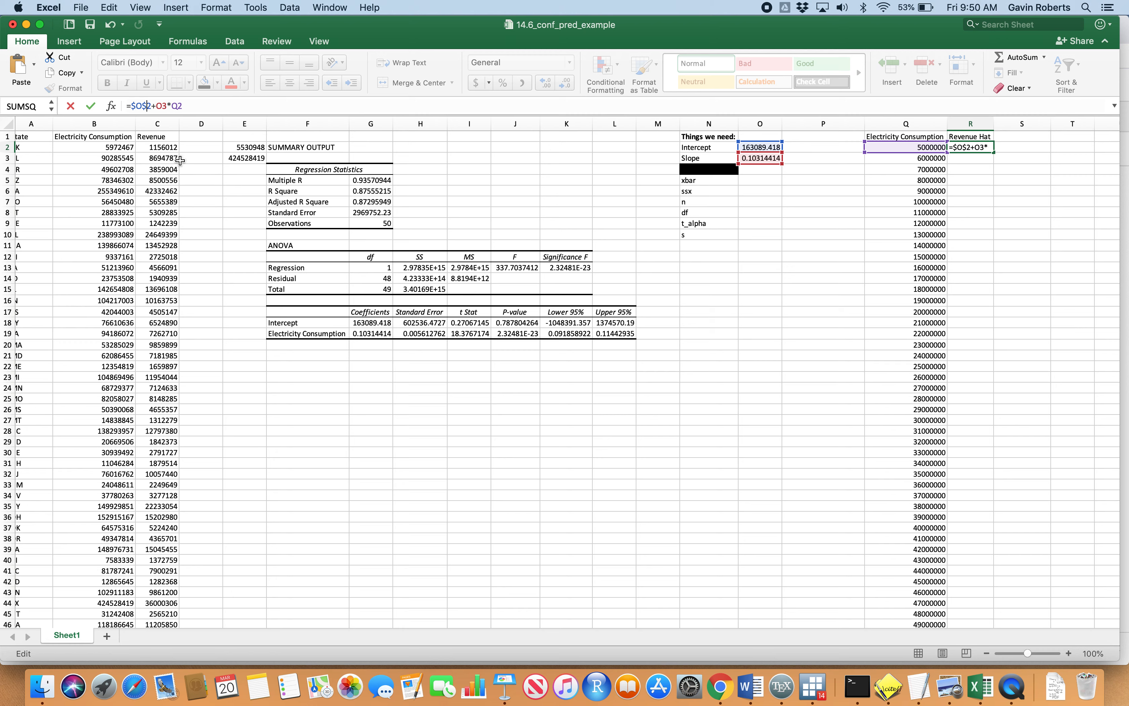
pyautogui.press('Right')
pyautogui.press('Right')
pyautogui.write('$')
pyautogui.press('Right')
pyautogui.write('$')
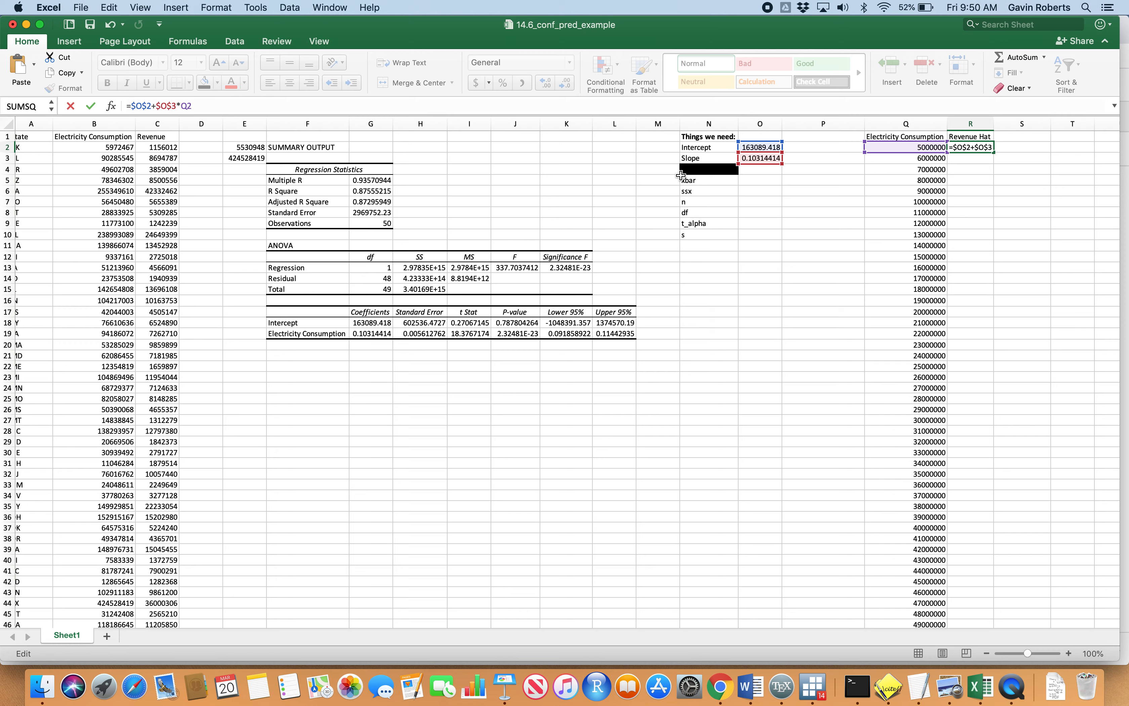
pyautogui.press('Return')
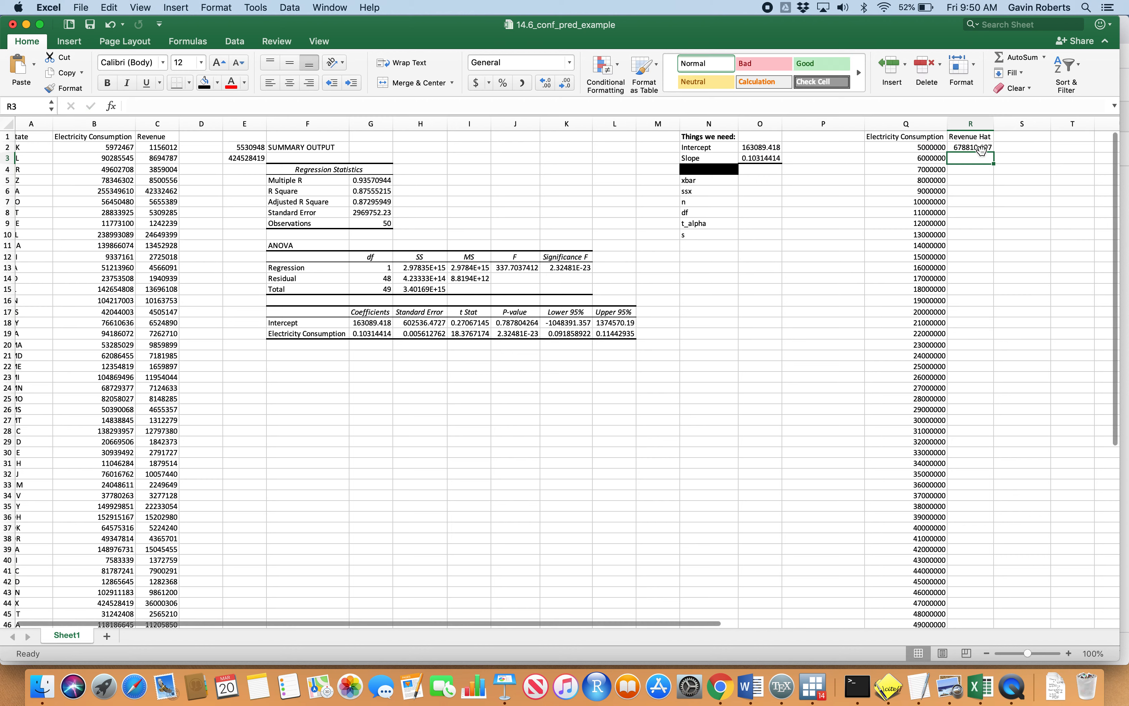
# Fill the Revenue Hat formula from R2 down column R for every Electricity Consumption value in column Q
pyautogui.click(982, 149)
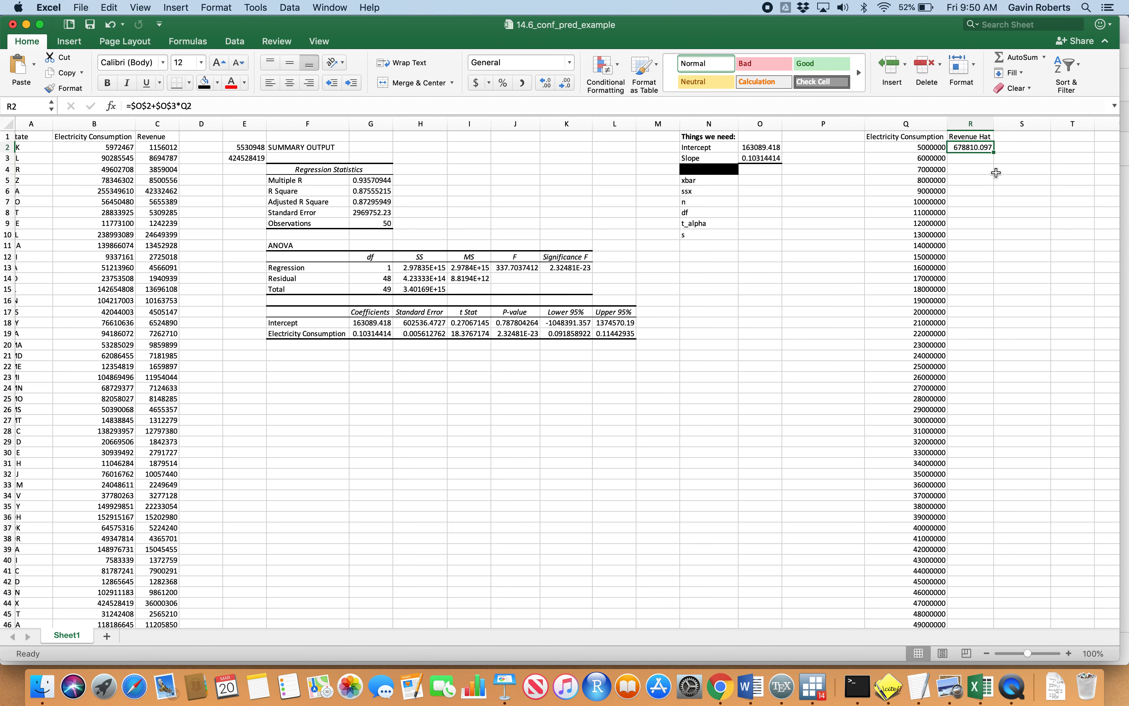
pyautogui.doubleClick(994, 154)
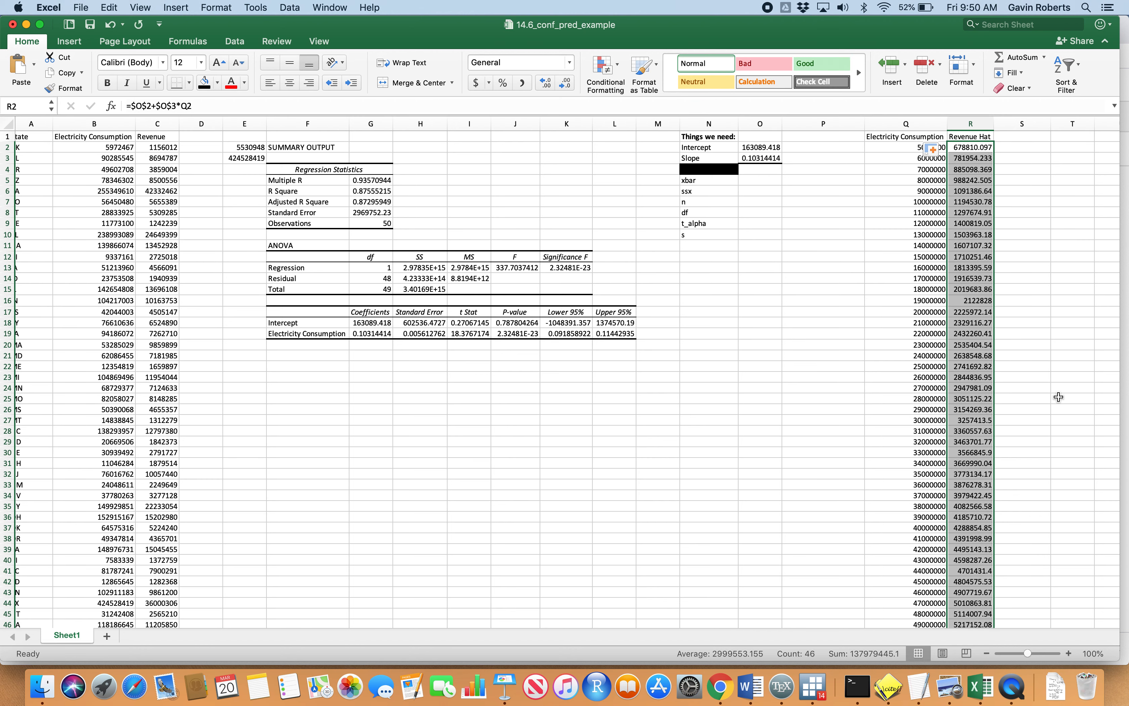
pyautogui.hscroll(2, 1033, 381)
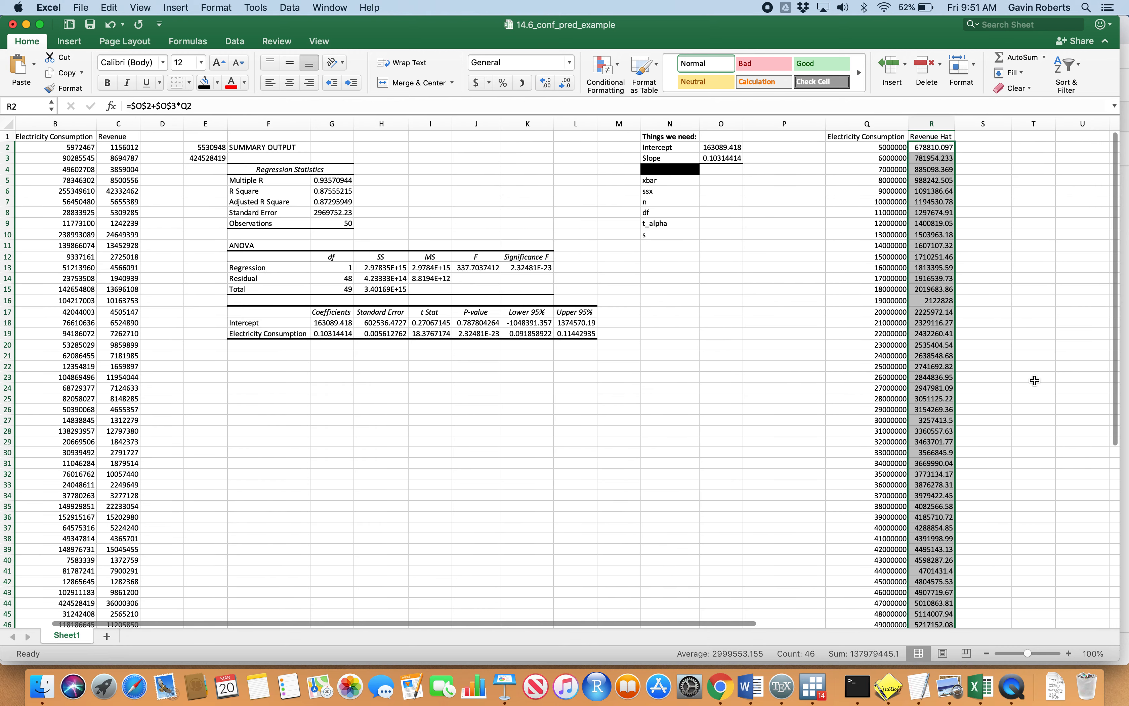
# Review the Revenue Hat predictions in column R alongside the Electricity Consumption values in column Q, down to the last row
pyautogui.click(932, 119)
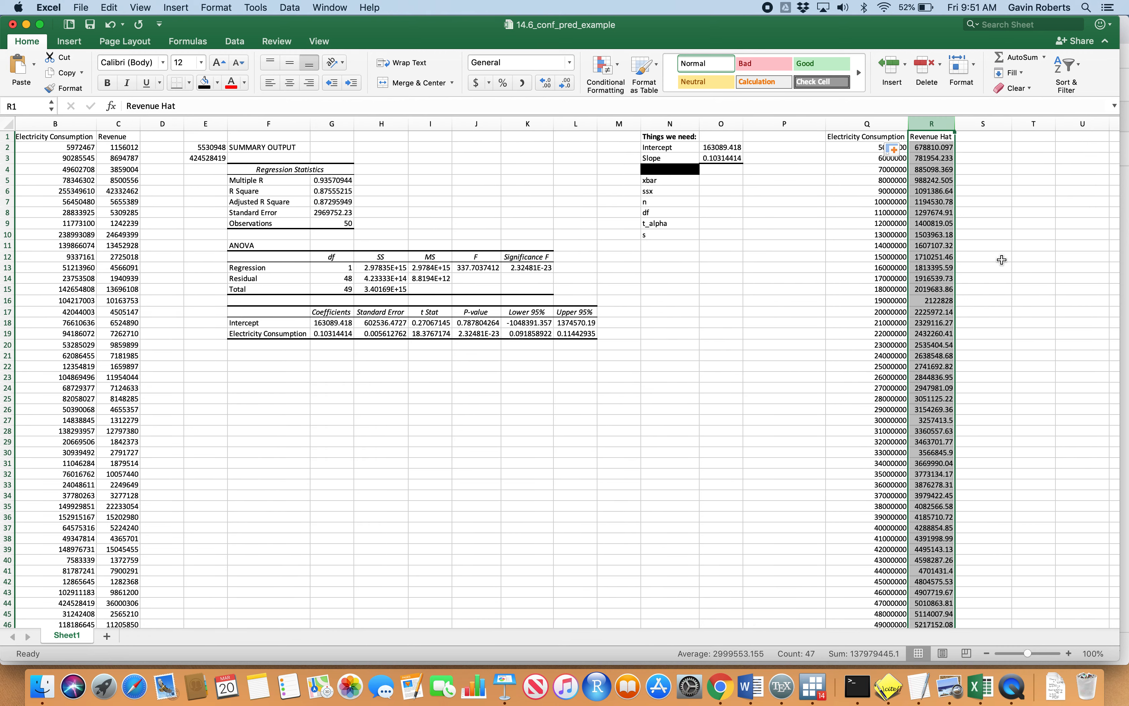
pyautogui.scroll(-5, 951, 195)
pyautogui.scroll(-1, 967, 350)
pyautogui.click(981, 367)
pyautogui.scroll(6, 889, 304)
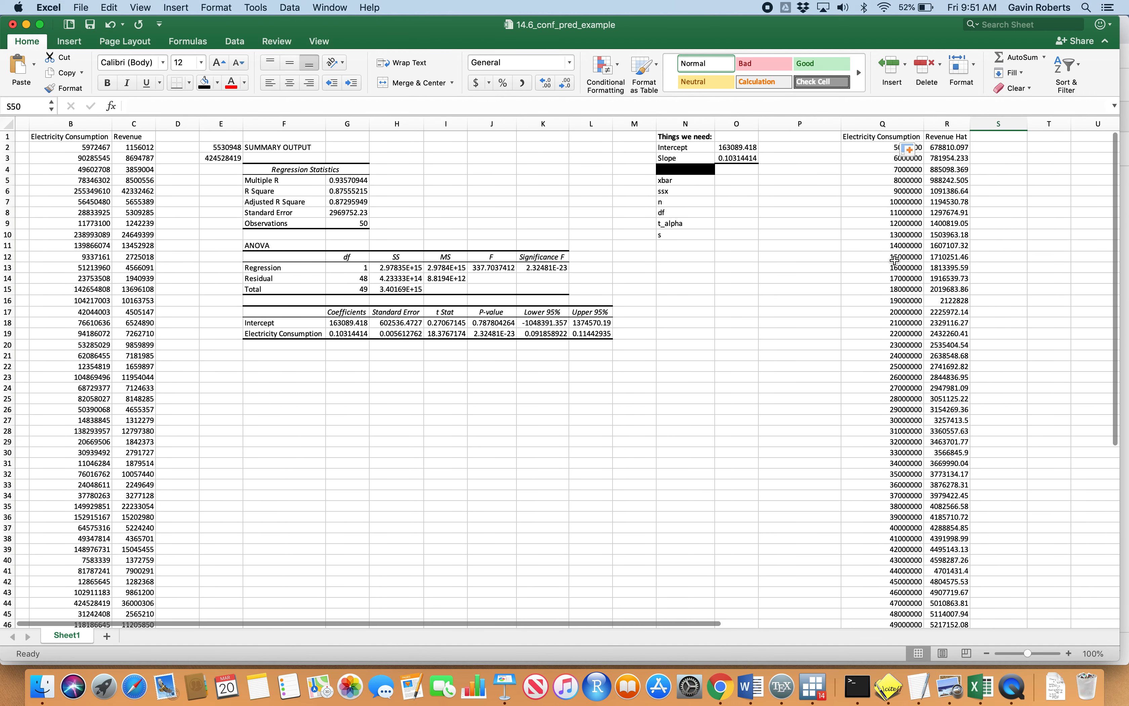
pyautogui.hscroll(2, 943, 224)
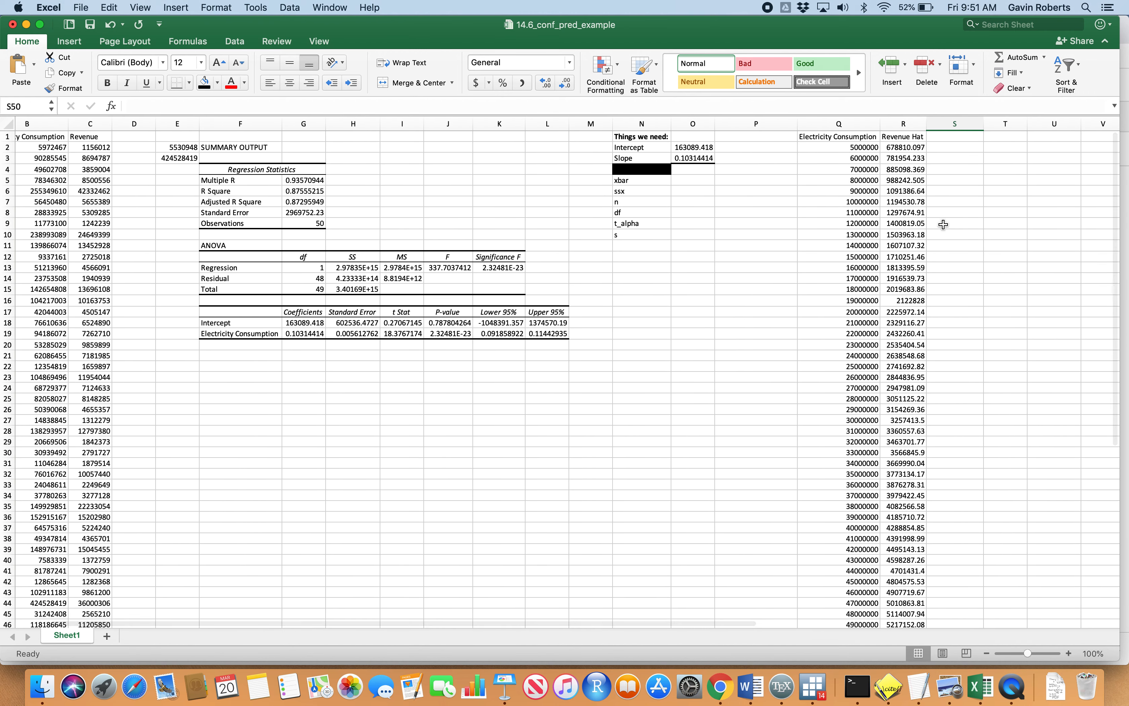
pyautogui.hscroll(1, 942, 223)
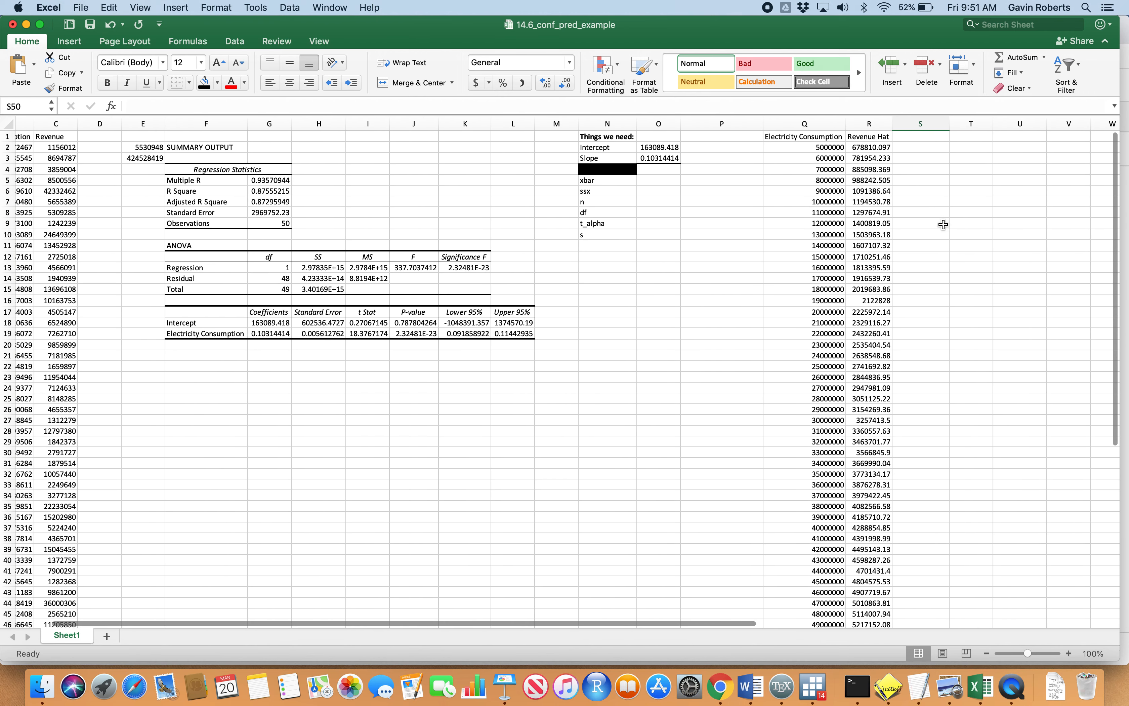
pyautogui.click(877, 145)
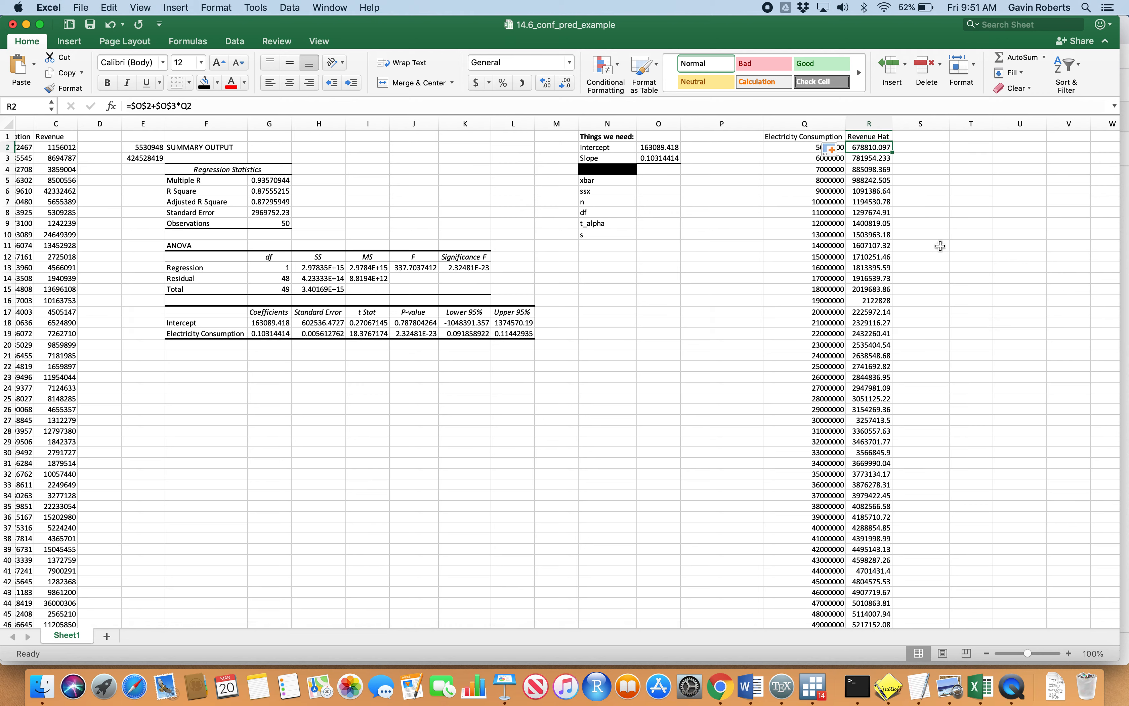
pyautogui.click(802, 151)
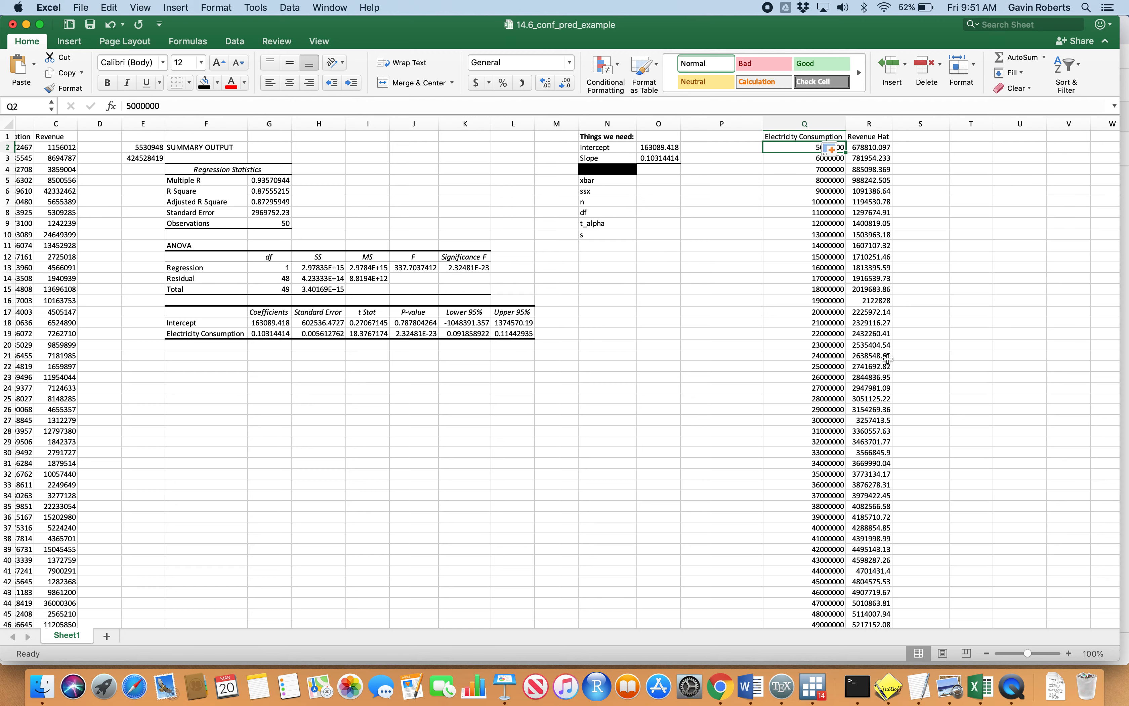
pyautogui.click(863, 381)
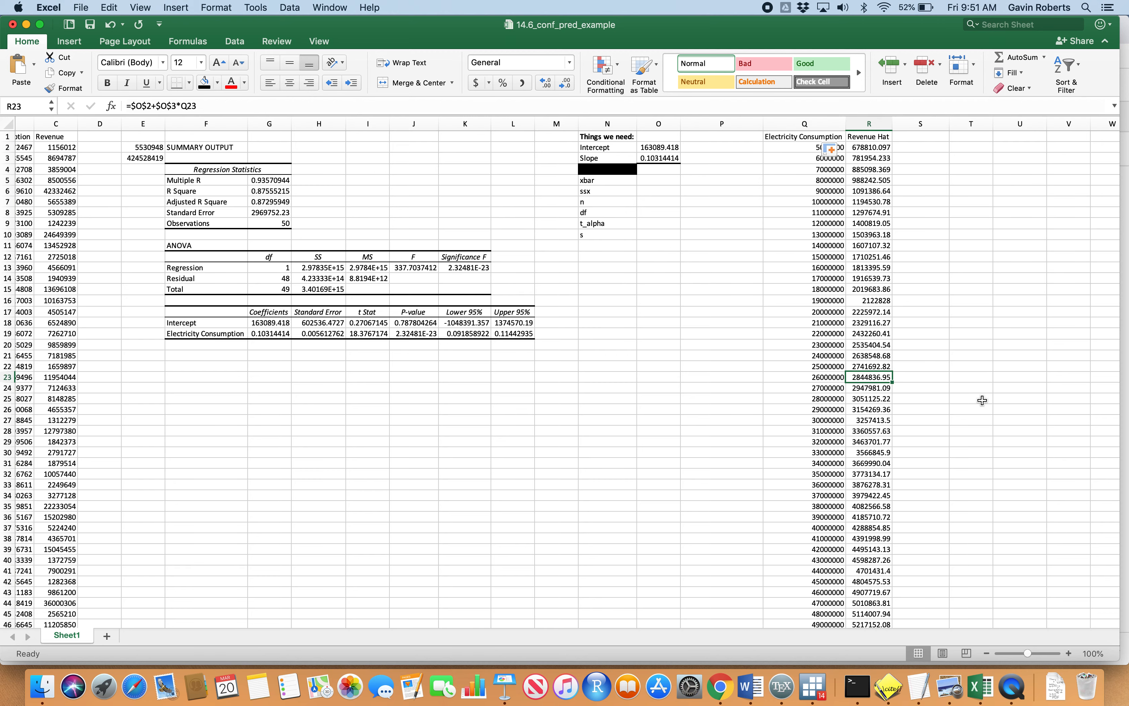
pyautogui.scroll(-3, 982, 399)
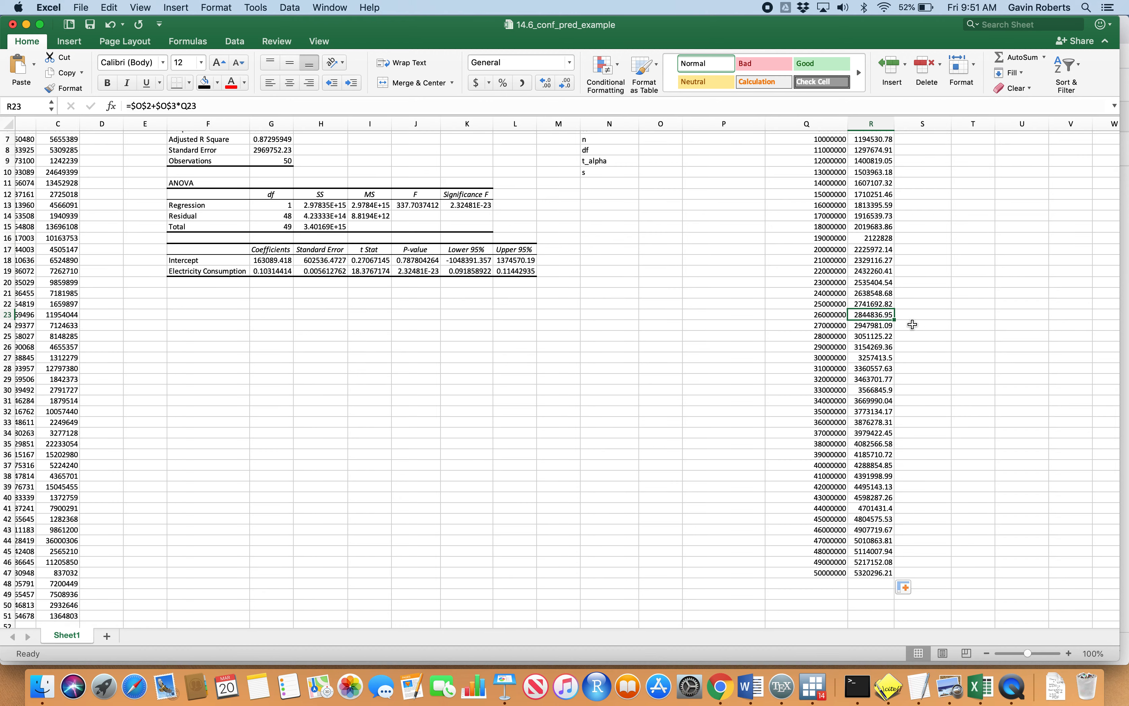
pyautogui.scroll(3, 912, 324)
pyautogui.hscroll(1, 912, 324)
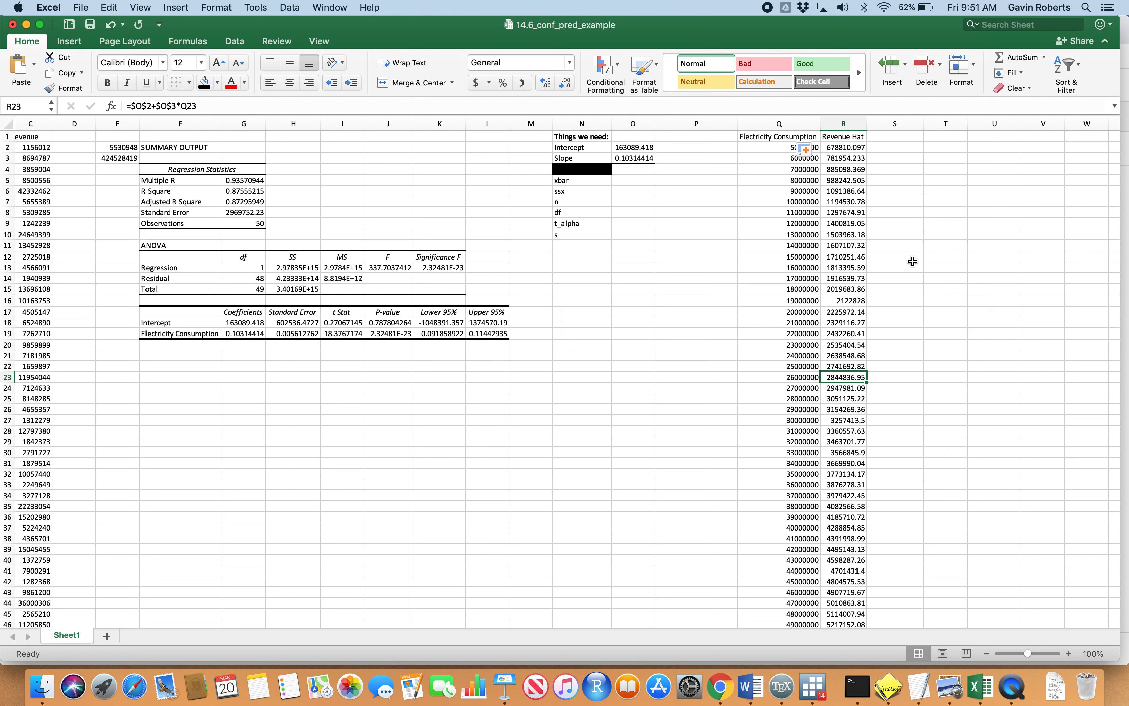
# Enter the header 95% Confidence in cell S1, next to the Revenue Hat header
pyautogui.click(920, 276)
pyautogui.click(907, 137)
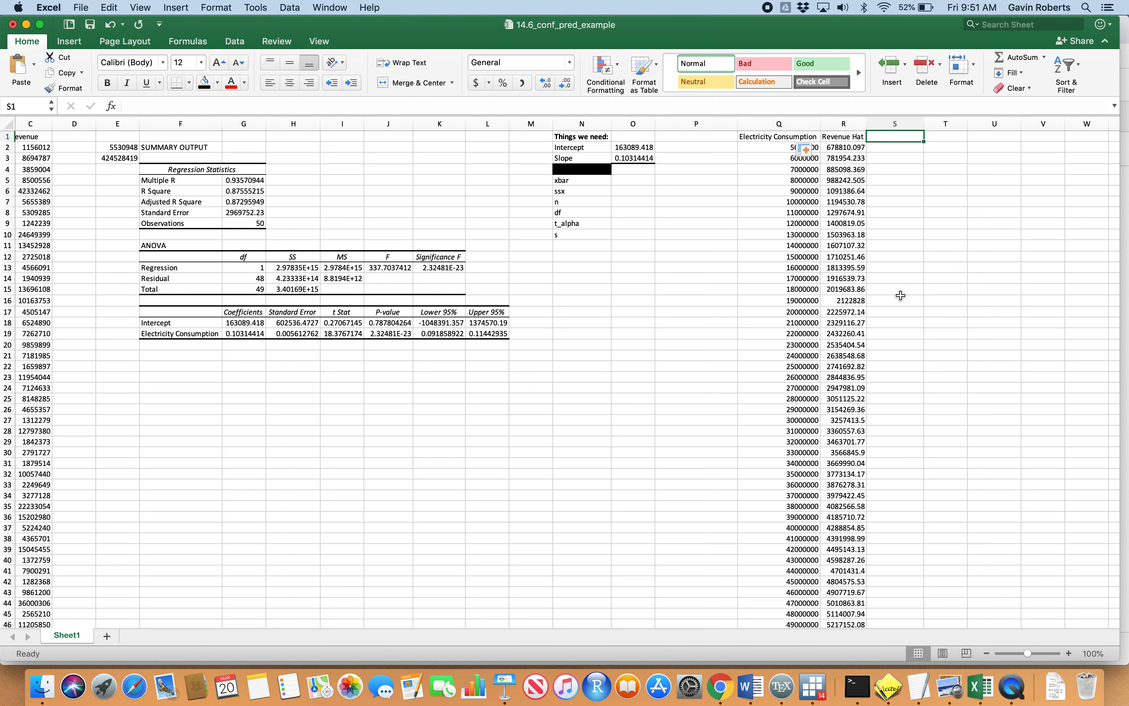
pyautogui.moveTo(848, 149); pyautogui.dragTo(847, 267)
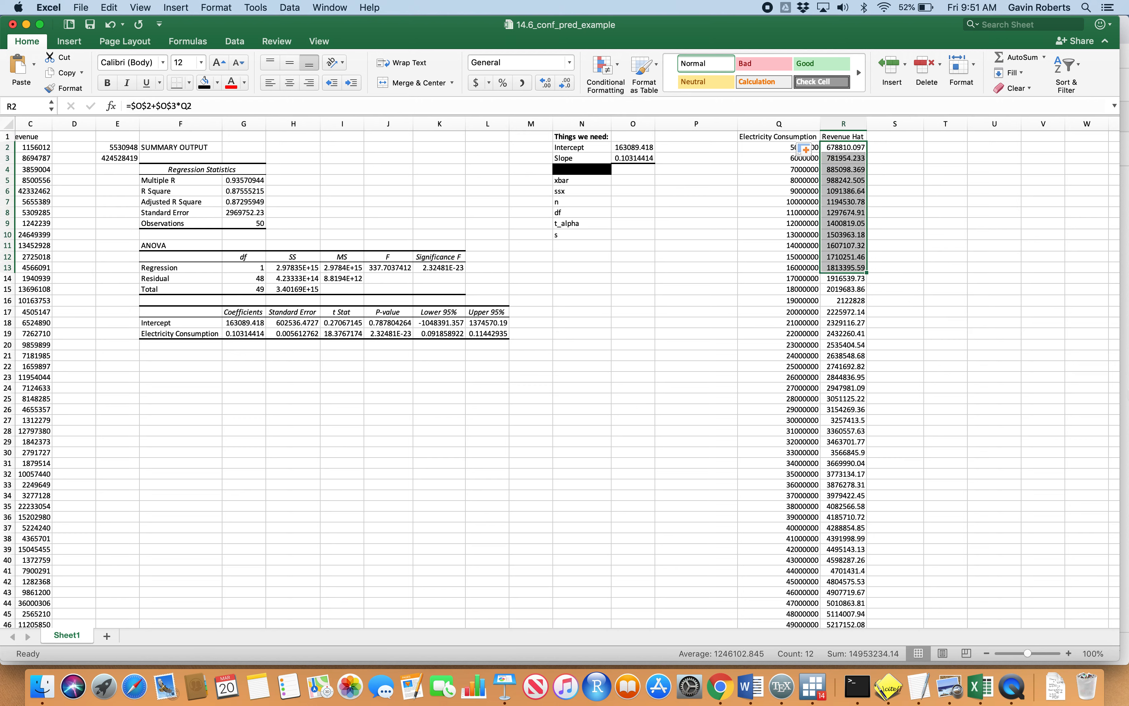
pyautogui.click(927, 232)
pyautogui.click(891, 138)
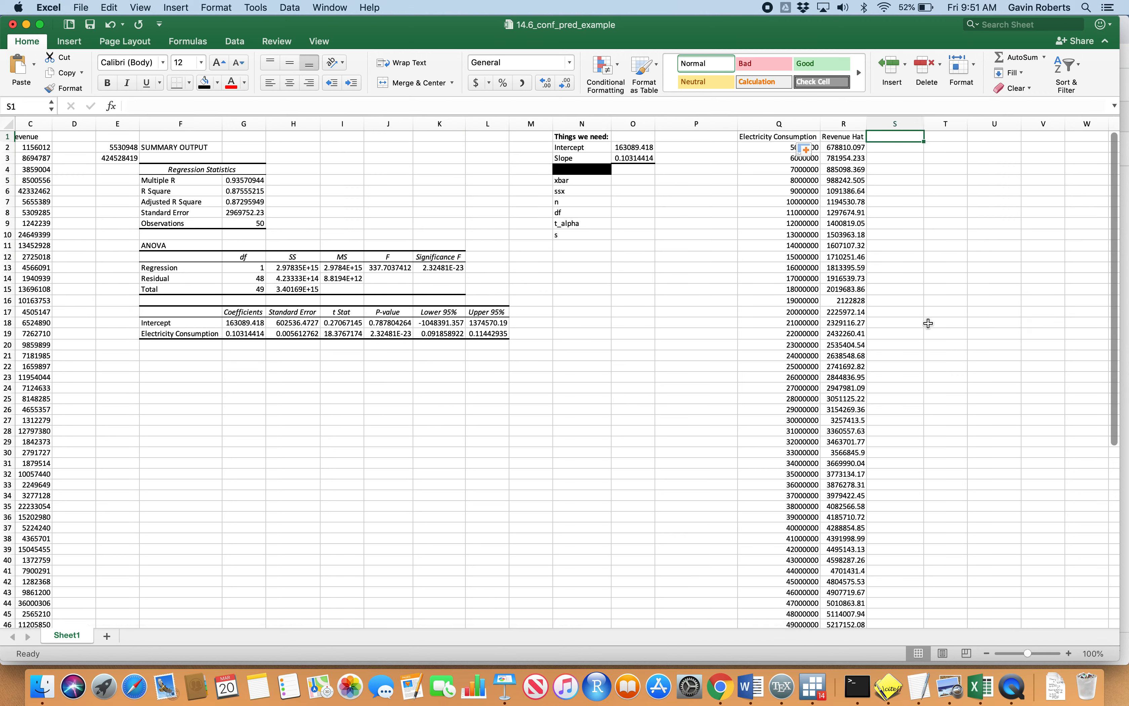
pyautogui.write('9%')
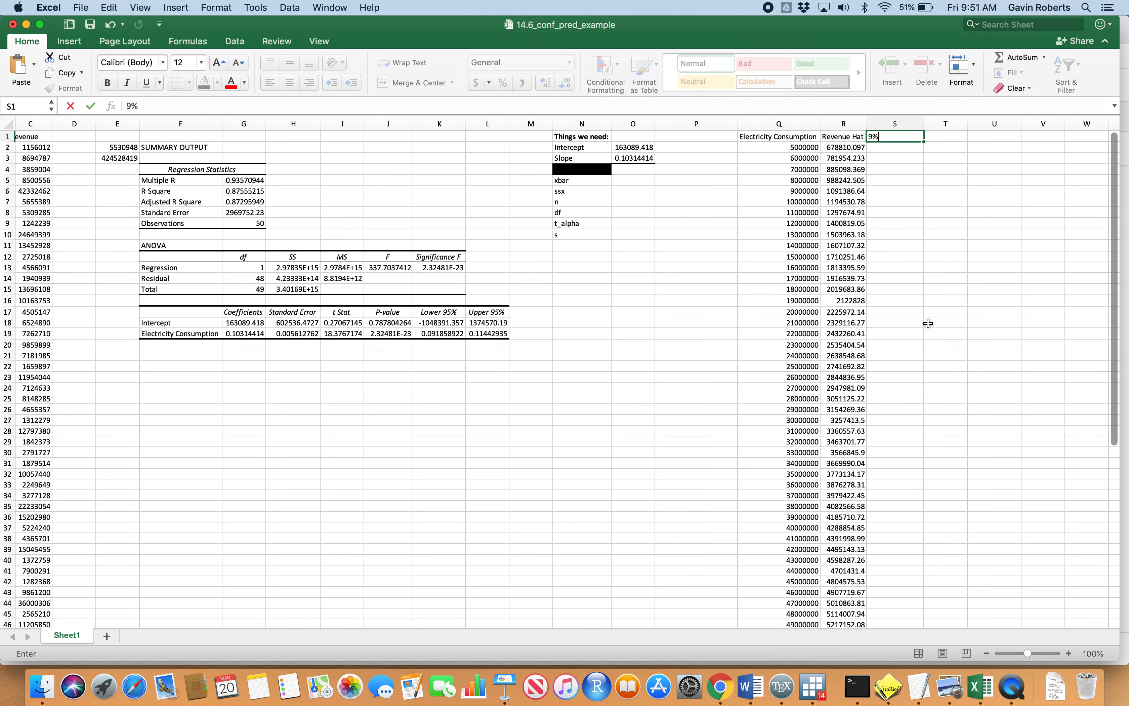
pyautogui.press('BackSpace')
pyautogui.write('5% Confidence')
pyautogui.press('Tab')
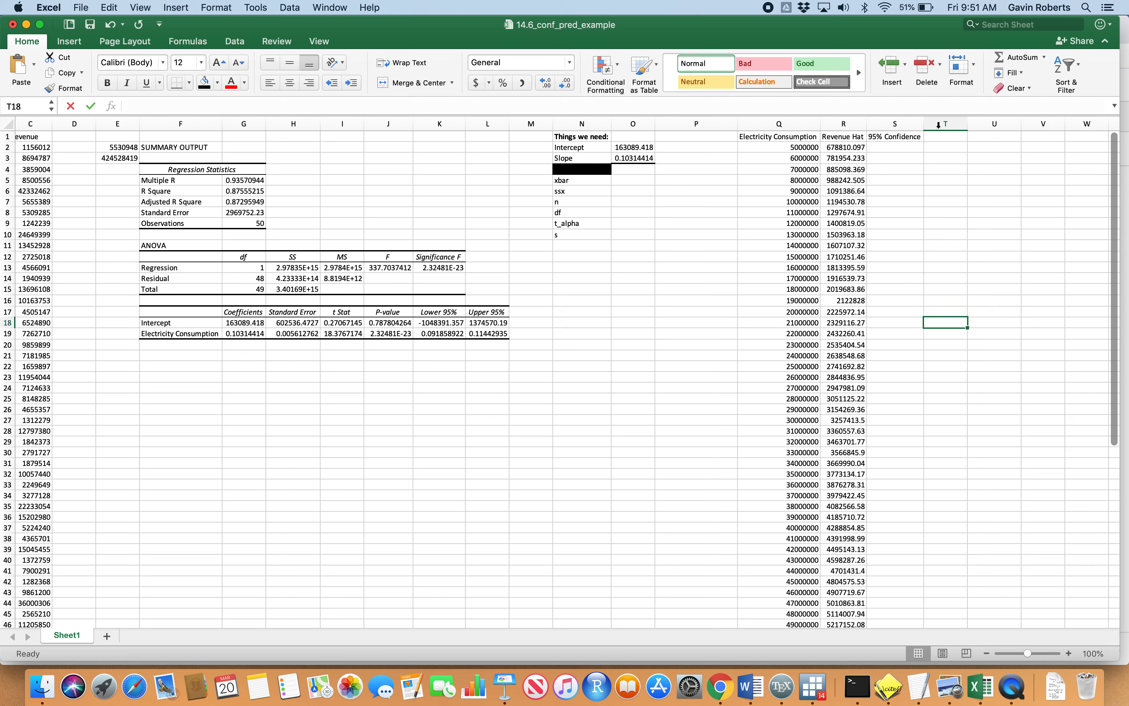
# Enter a second 95% Confidence header in cell T1 and widen column T to fit it
pyautogui.write('95%')
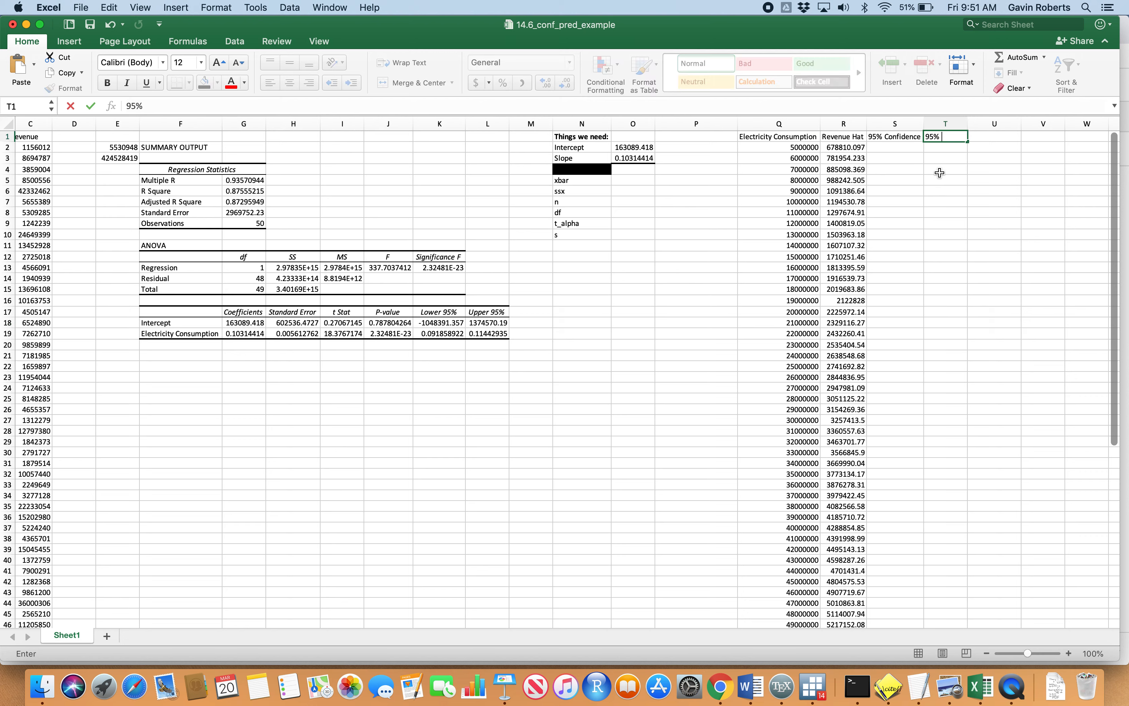
pyautogui.write(' Confidence')
pyautogui.click(947, 191)
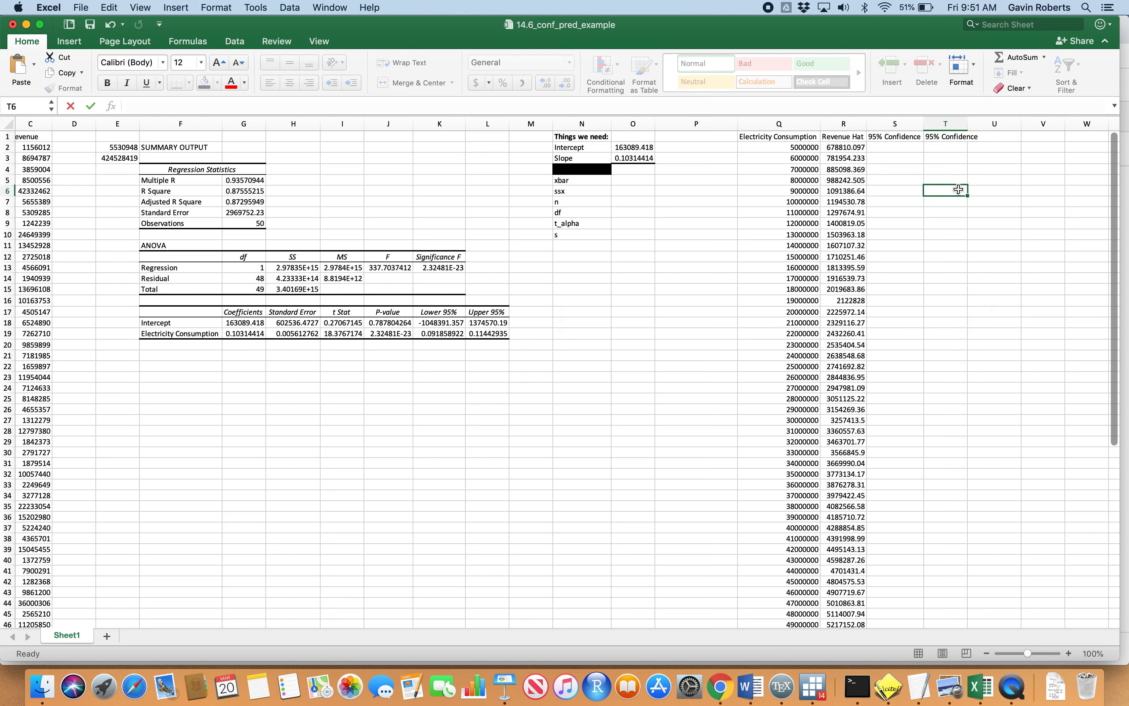
pyautogui.moveTo(968, 123); pyautogui.dragTo(981, 123)
# Enter the header 95% Prediction in cell U1
pyautogui.click(1008, 177)
pyautogui.click(1007, 140)
pyautogui.write('9')
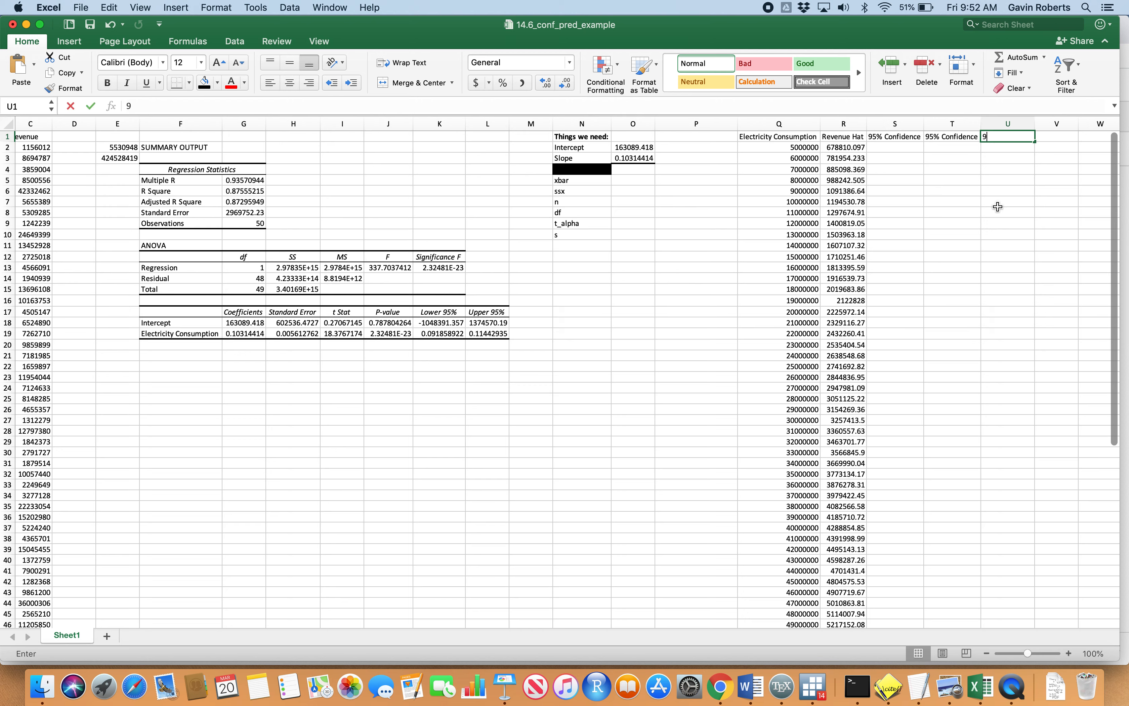
pyautogui.write('5% Prediction')
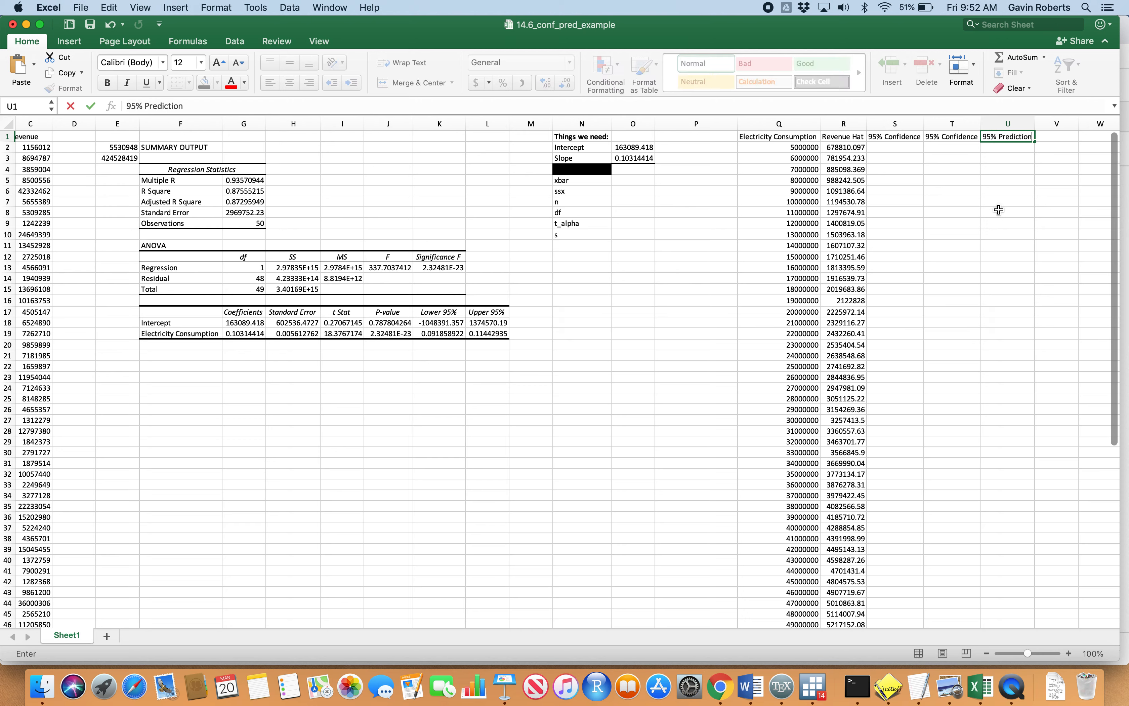
pyautogui.click(998, 210)
# Enter a second 95% Prediction header in cell V1 and widen column V to fit it
pyautogui.hscroll(2, 1015, 151)
pyautogui.click(997, 140)
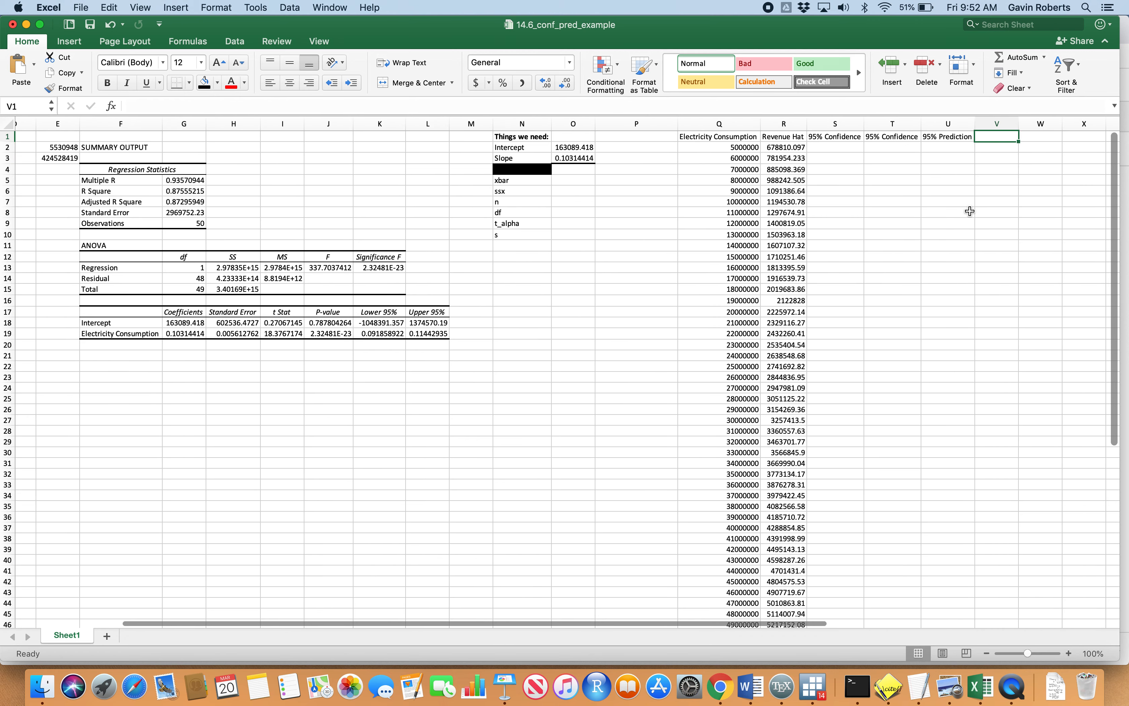
pyautogui.write('95% Predicti')
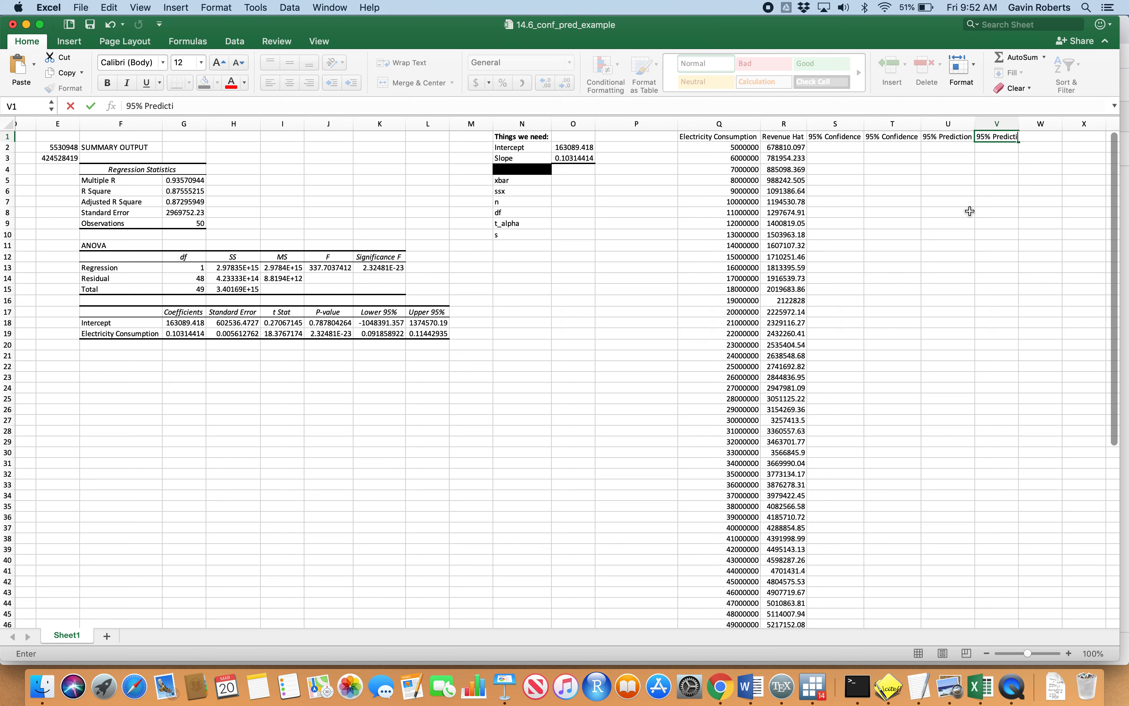
pyautogui.write('on')
pyautogui.click(998, 182)
pyautogui.click(999, 201)
pyautogui.moveTo(1019, 123); pyautogui.dragTo(1029, 122)
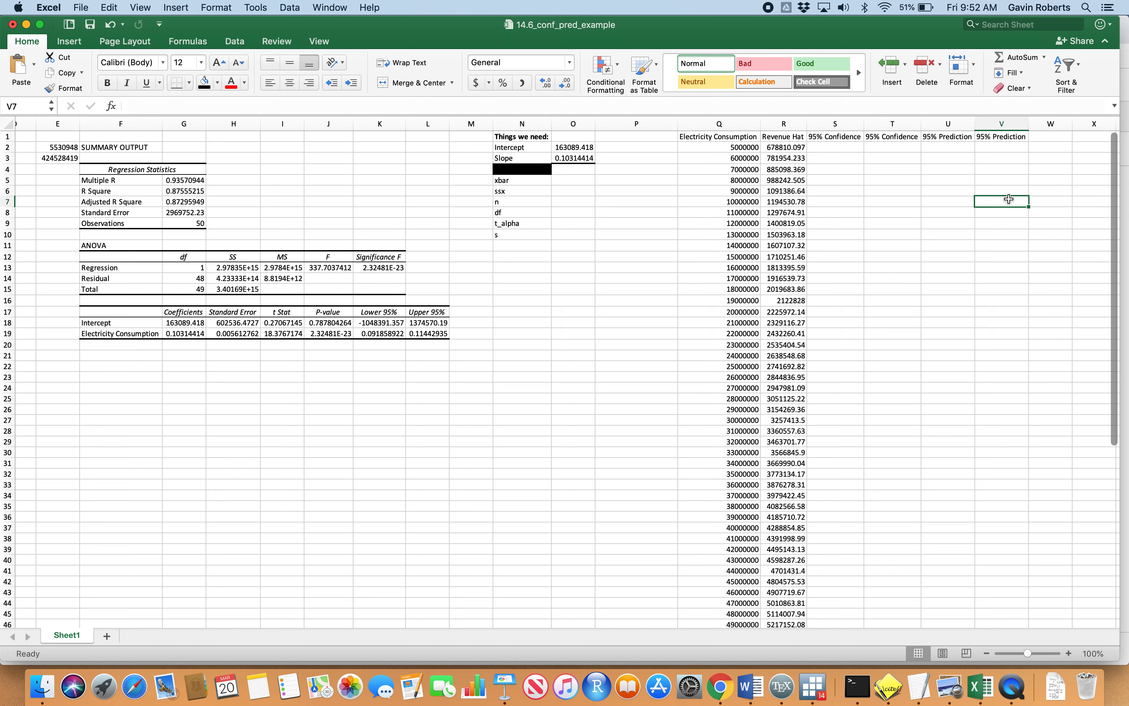
pyautogui.moveTo(950, 136); pyautogui.dragTo(996, 138)
pyautogui.moveTo(835, 140); pyautogui.dragTo(991, 137)
pyautogui.click(901, 178)
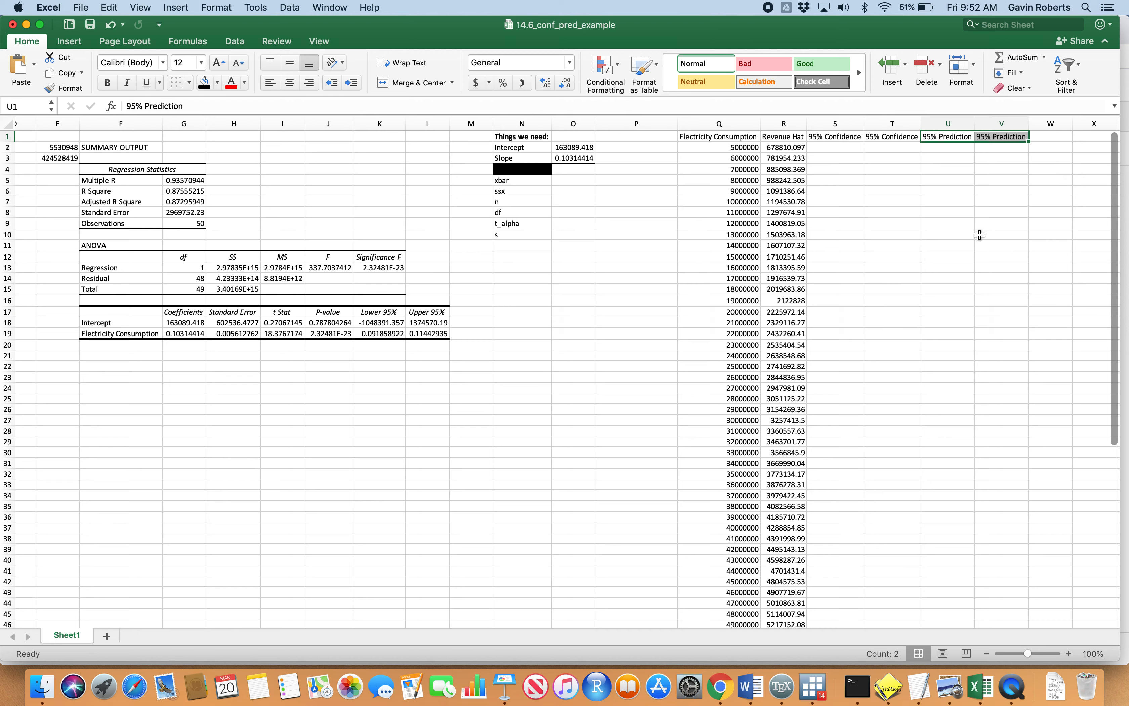
pyautogui.moveTo(849, 137); pyautogui.dragTo(874, 137)
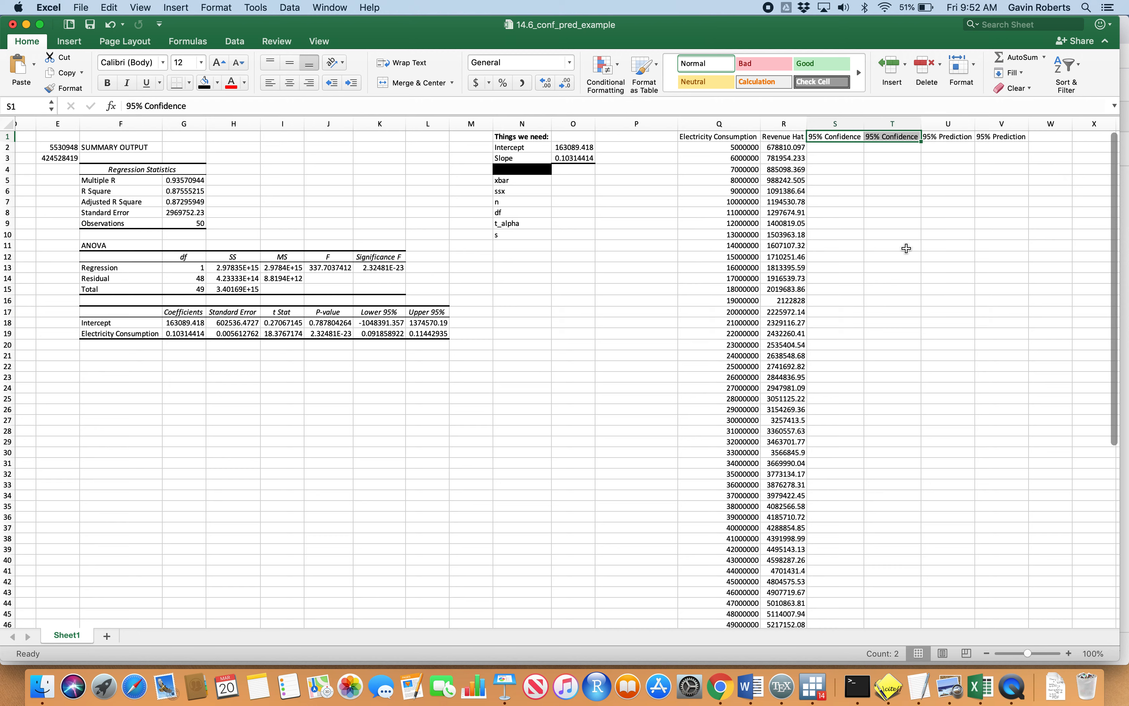
pyautogui.click(951, 144)
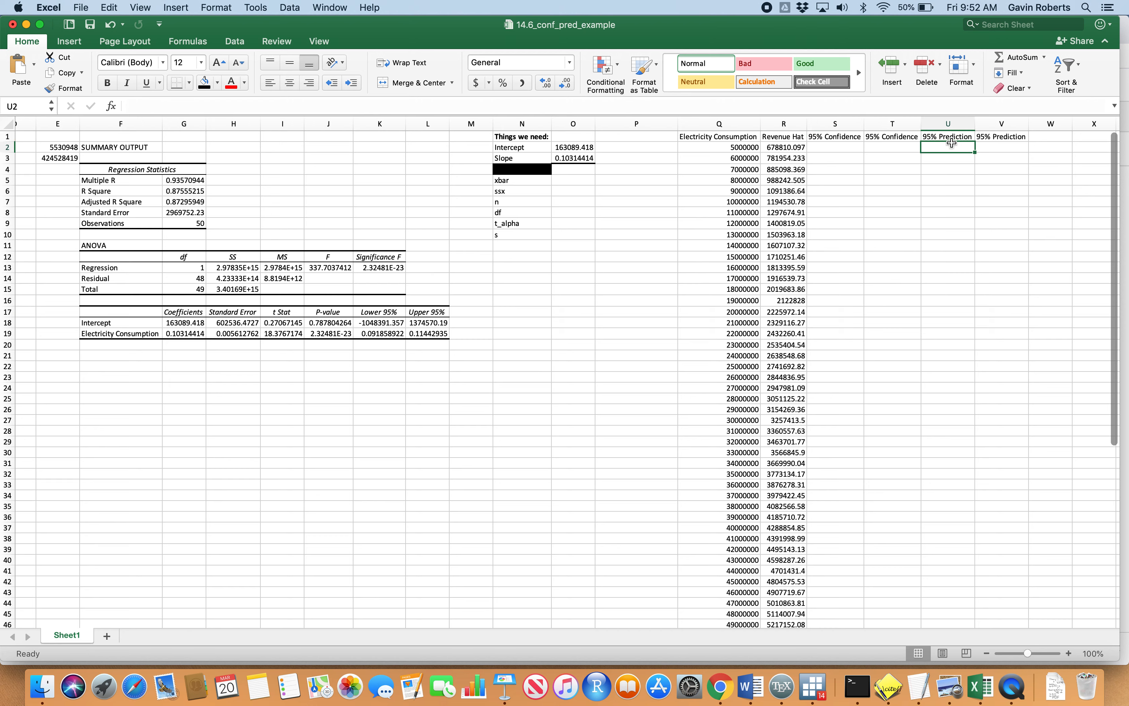
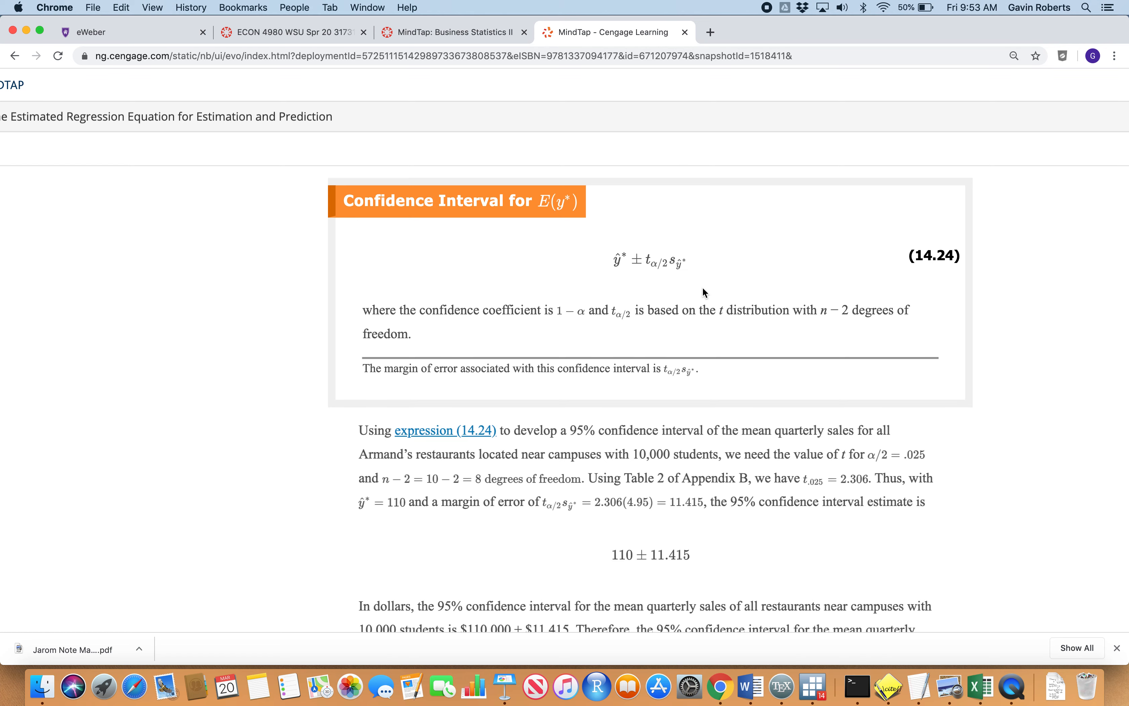
# Review the variance and standard deviation formulas for ŷ*, equations (14.22) and (14.23), in the online textbook, and return to the Excel workbook
pyautogui.scroll(7, 704, 292)
pyautogui.scroll(5, 704, 292)
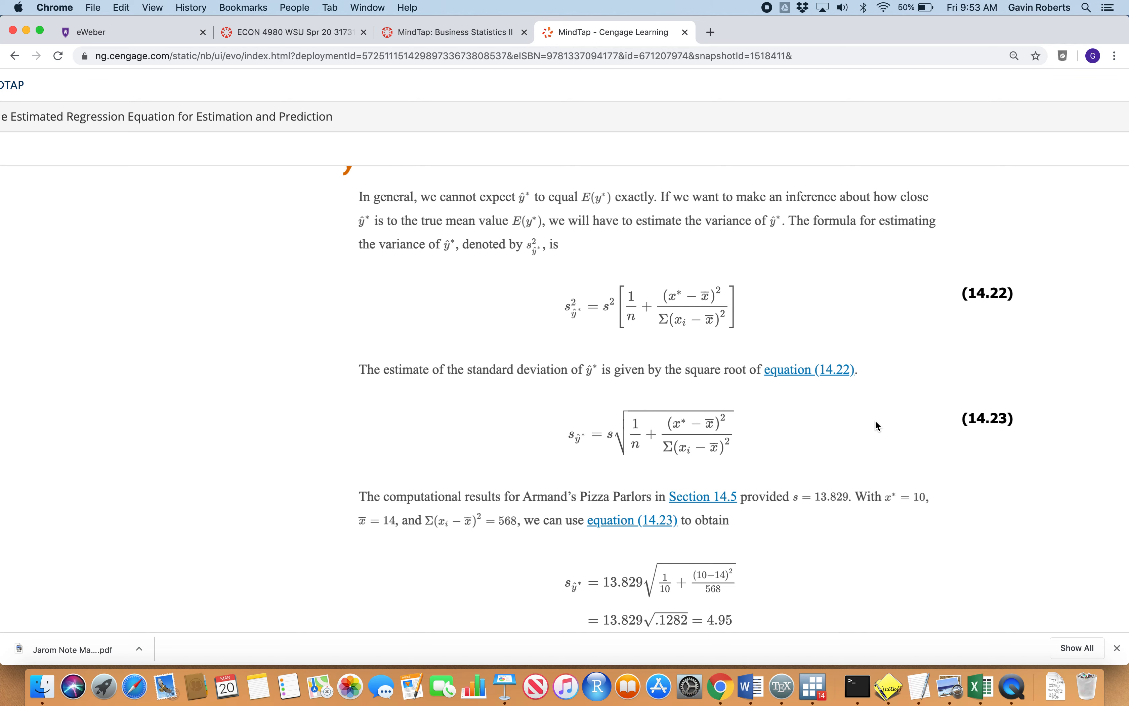
pyautogui.scroll(-3, 847, 480)
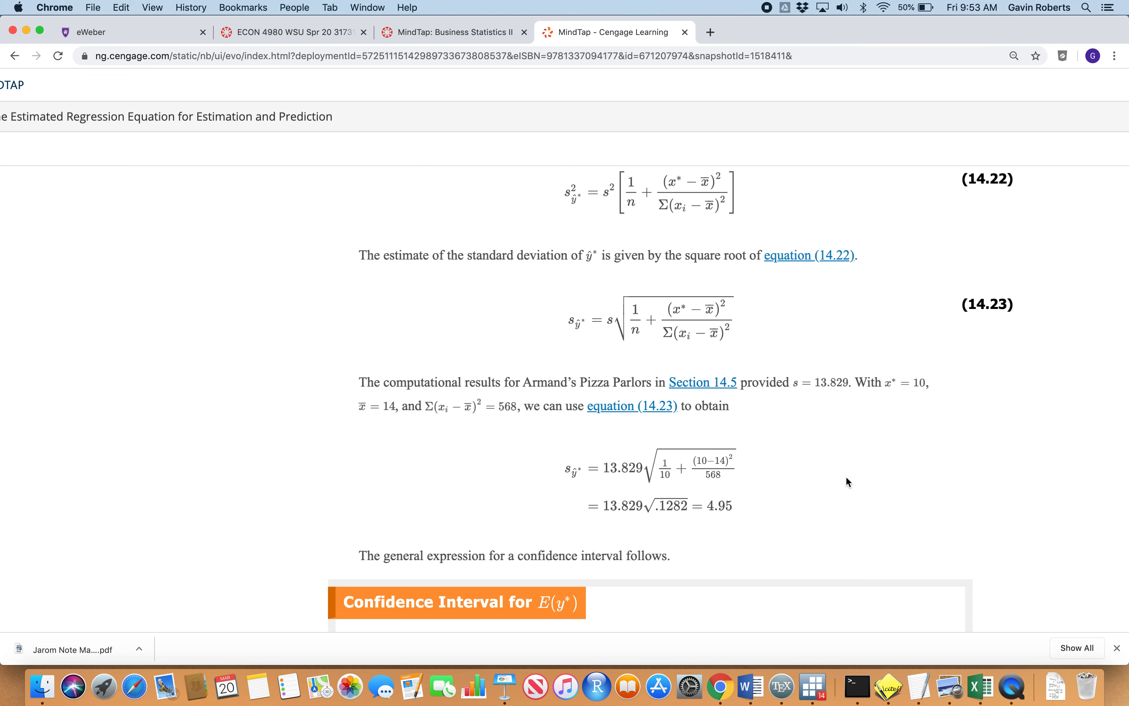
pyautogui.hotkey('ctrl', 'Up')
pyautogui.click(978, 490)
# Compute xbar in cell O5 as the average of the Electricity Consumption column with the formula =AVERAGE(B:B)
pyautogui.click(803, 224)
pyautogui.click(763, 180)
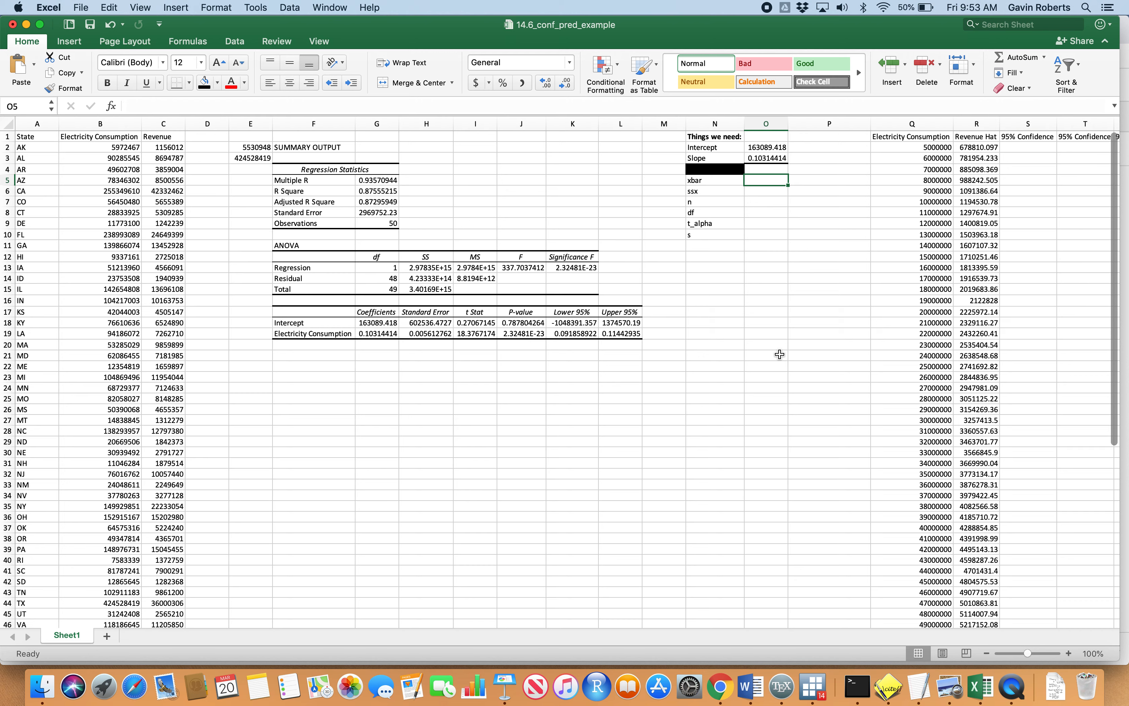
pyautogui.write('=average')
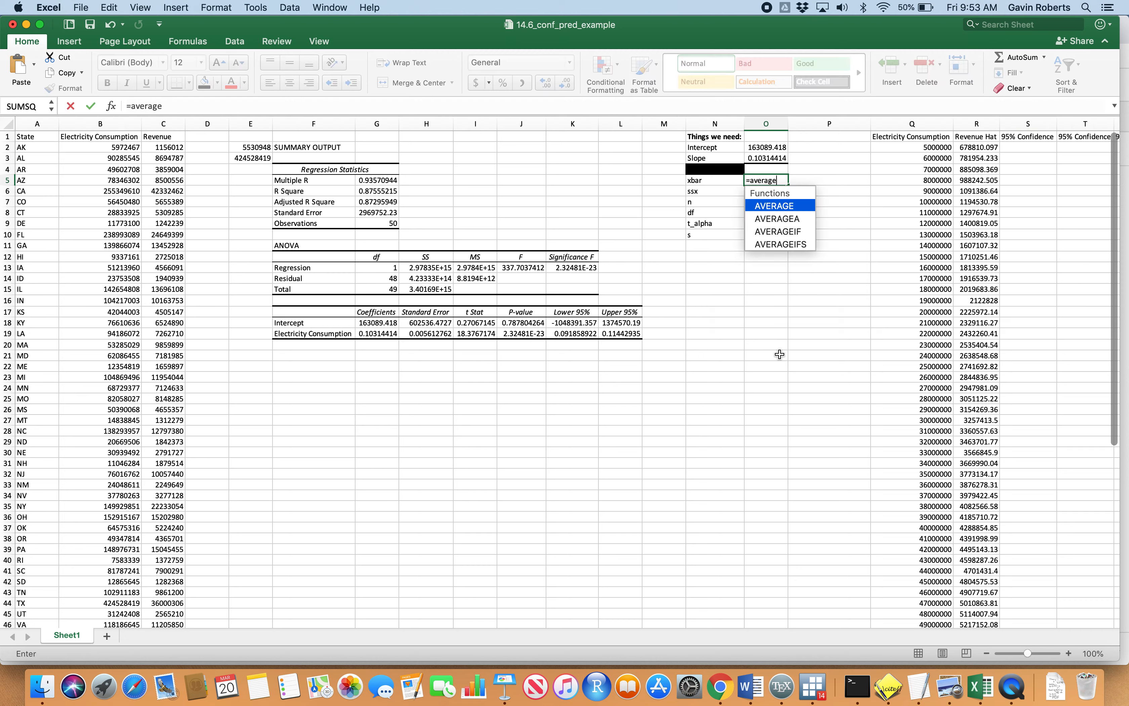
pyautogui.write('(')
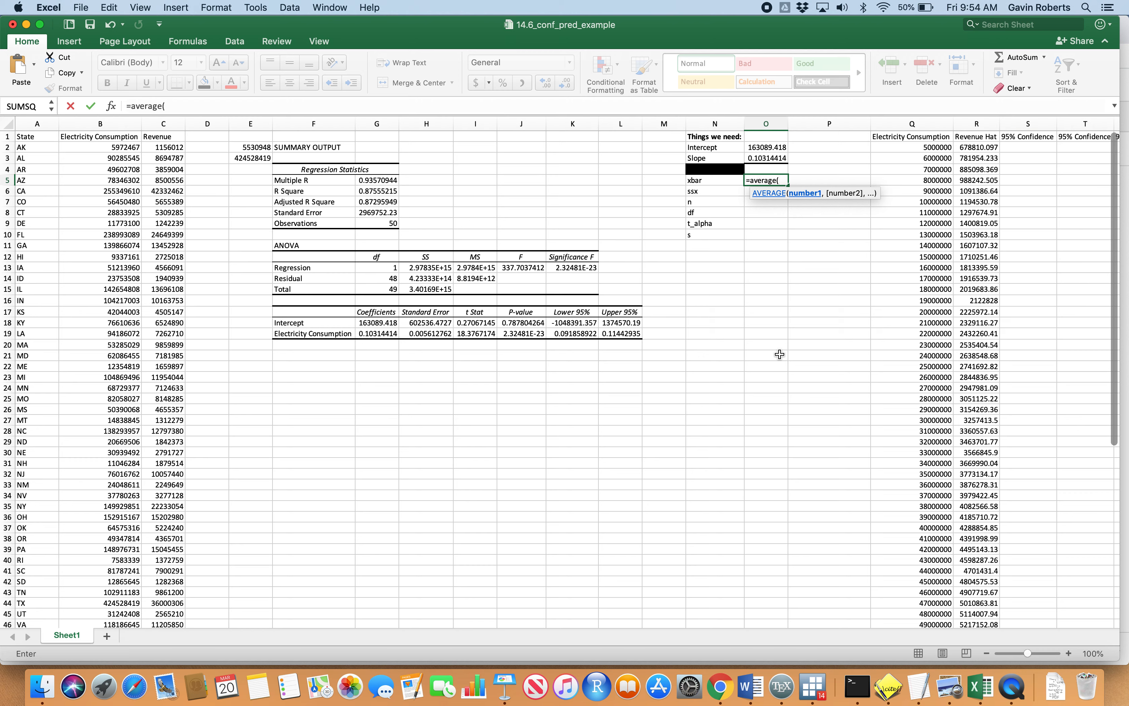
pyautogui.click(118, 123)
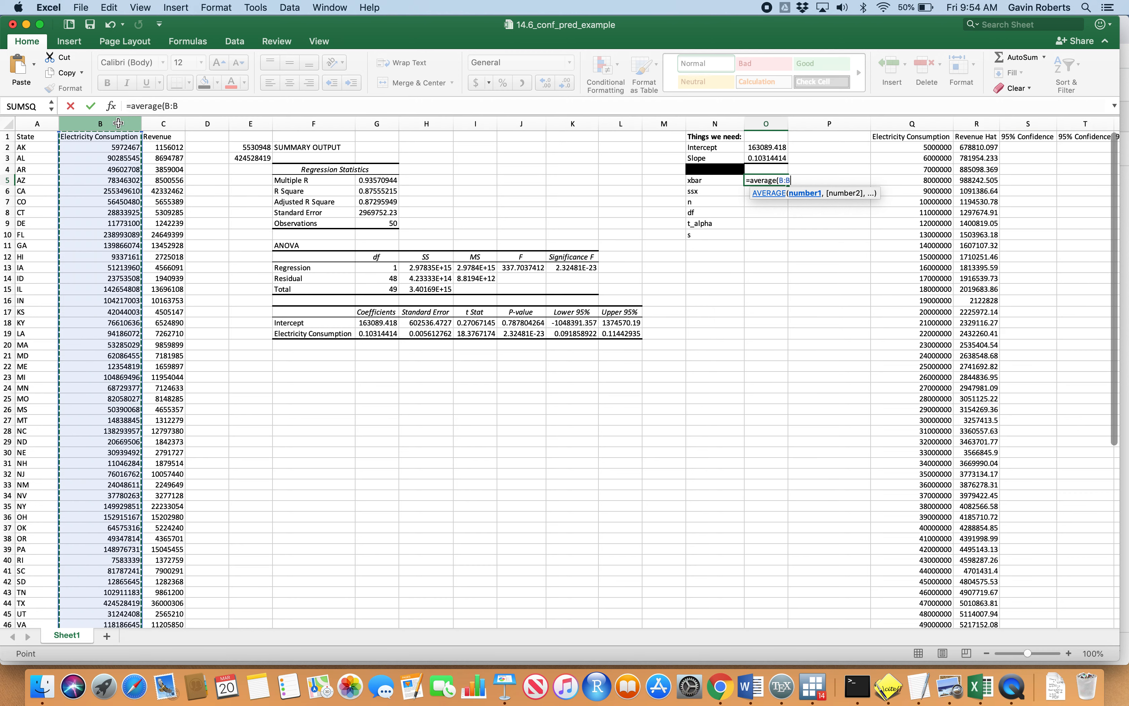
pyautogui.press('Return')
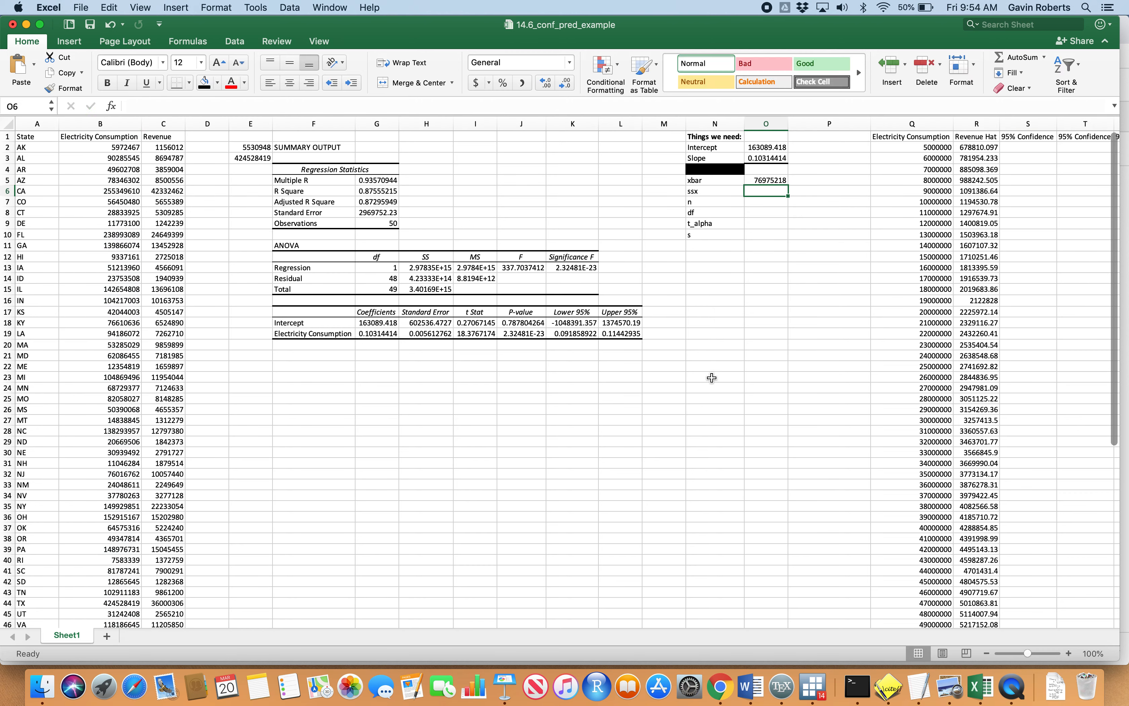
pyautogui.click(765, 176)
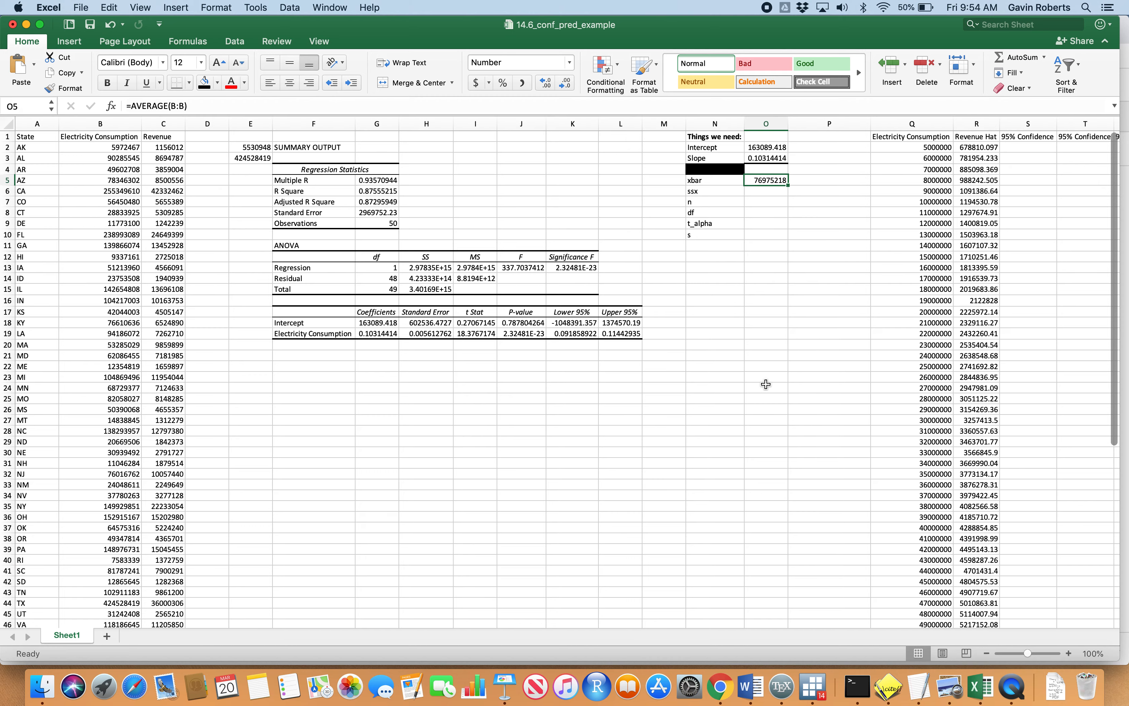
# Switch to the textbook in Chrome to check where x̄ enters equation (14.23), and return to the Excel workbook
pyautogui.hotkey('ctrl', 'Up')
pyautogui.click(463, 214)
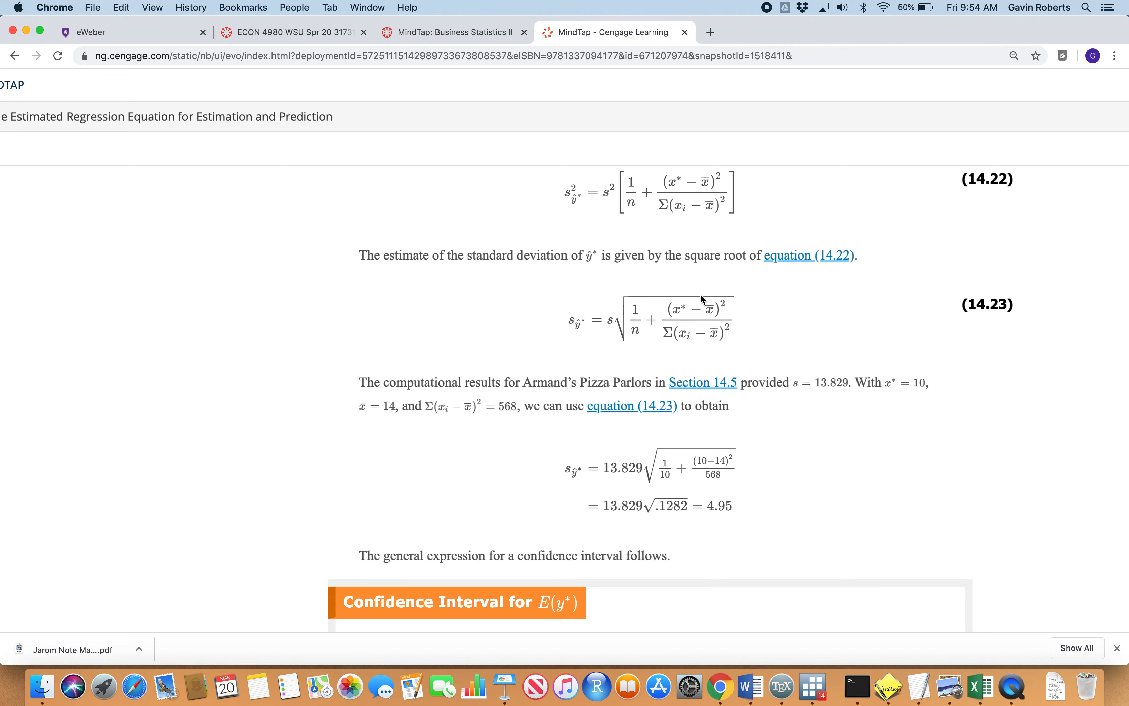
pyautogui.hotkey('ctrl', 'Up')
pyautogui.click(908, 424)
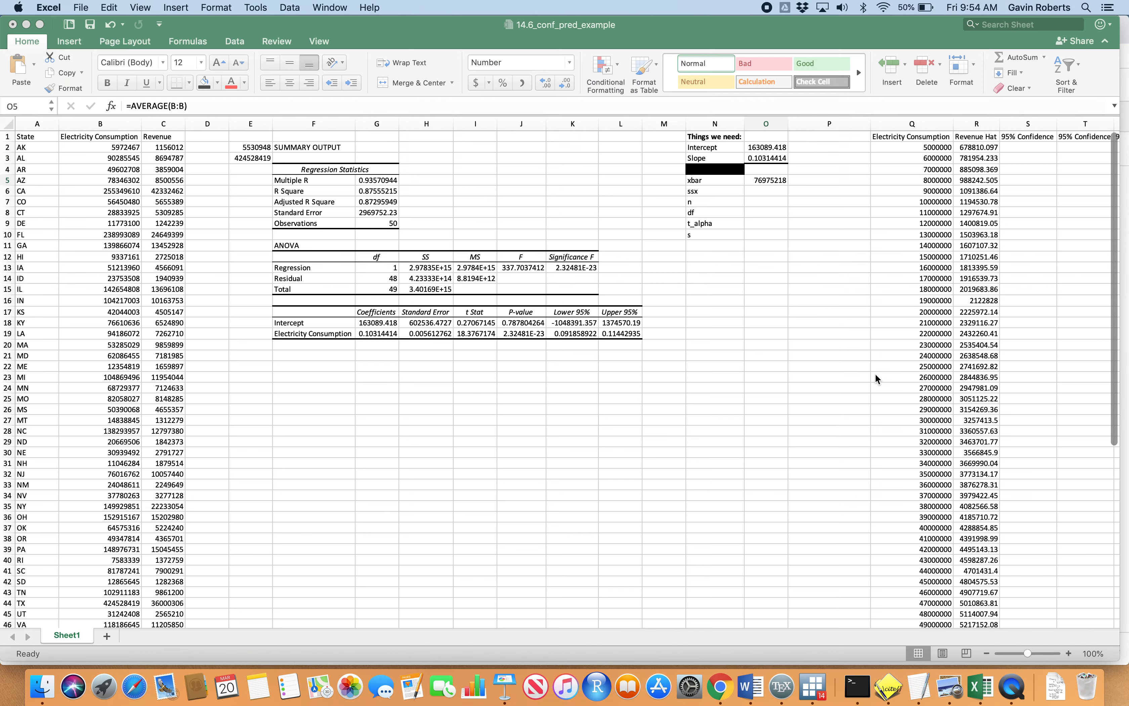
# Check the sum of squared deviations Σ(xi − x̄)² in the textbook's equation (14.23) in Chrome, and return to the Excel workbook
pyautogui.click(757, 193)
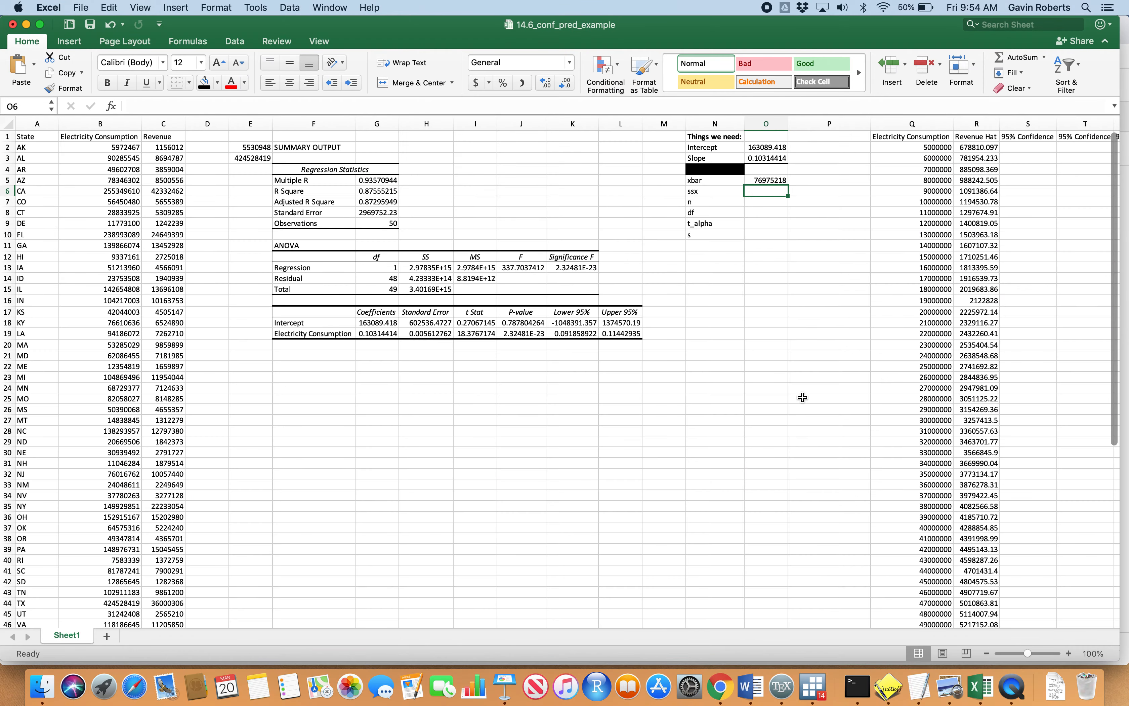
pyautogui.hotkey('ctrl', 'Up')
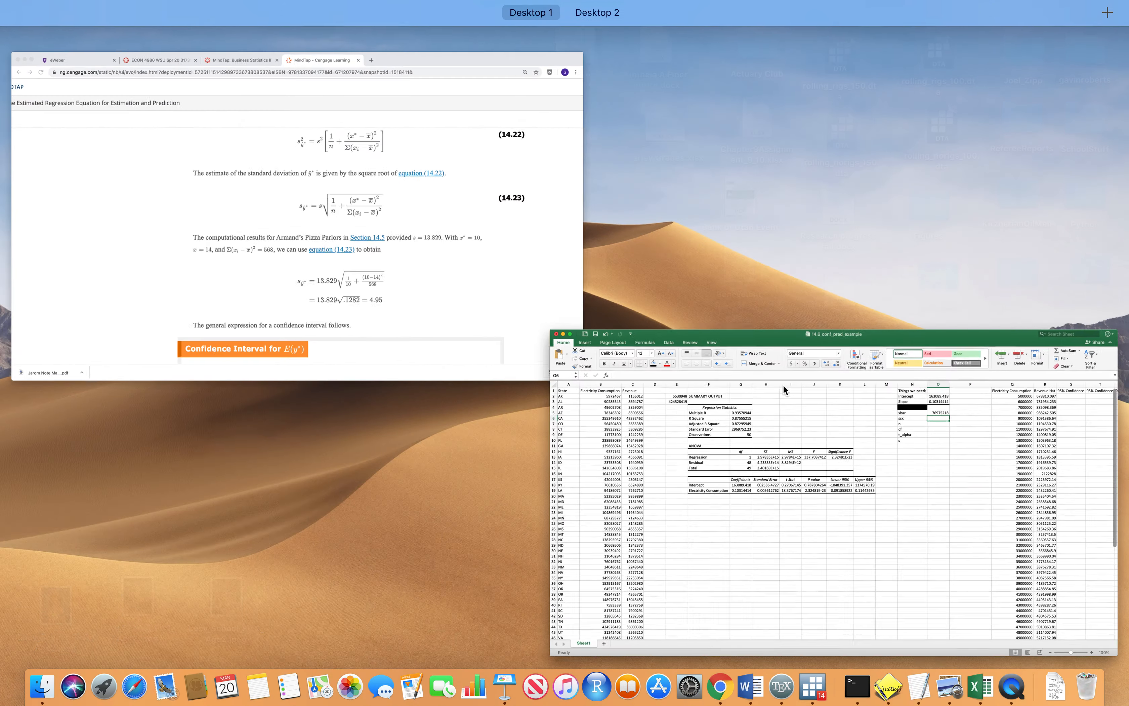
pyautogui.click(440, 195)
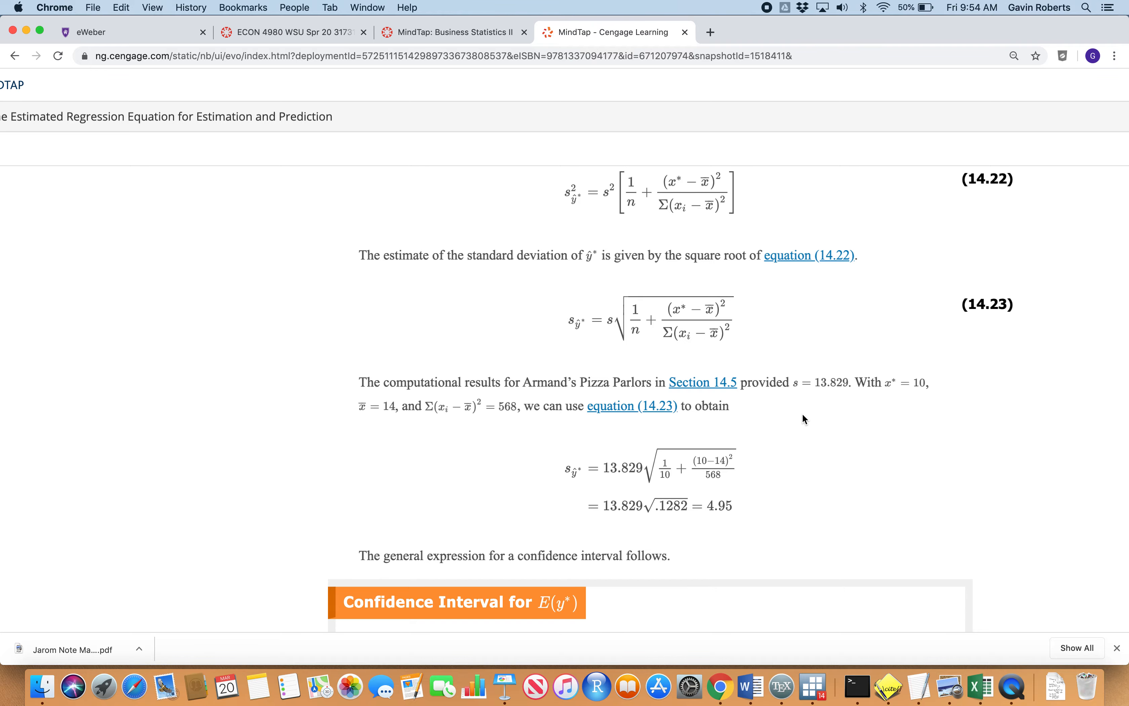
pyautogui.hotkey('ctrl', 'Up')
pyautogui.click(920, 469)
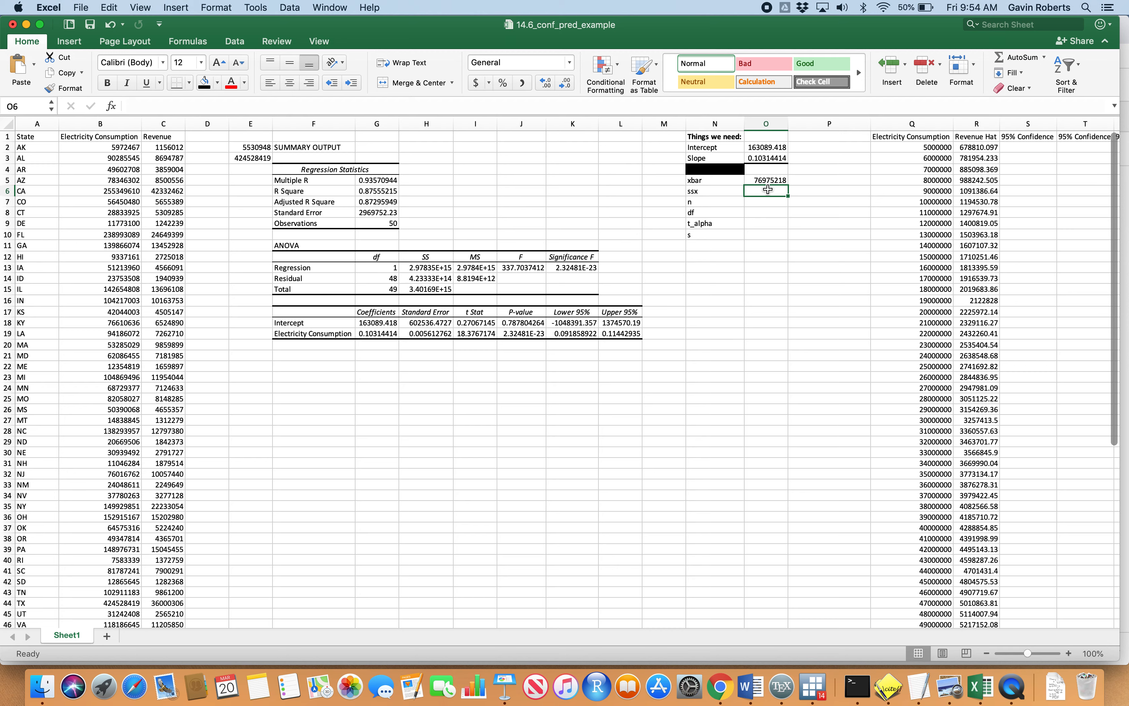
# Enter the header xi - xbar in cell D1, beside the Revenue column
pyautogui.click(765, 235)
pyautogui.hscroll(2, 219, 154)
pyautogui.hscroll(-2, 224, 154)
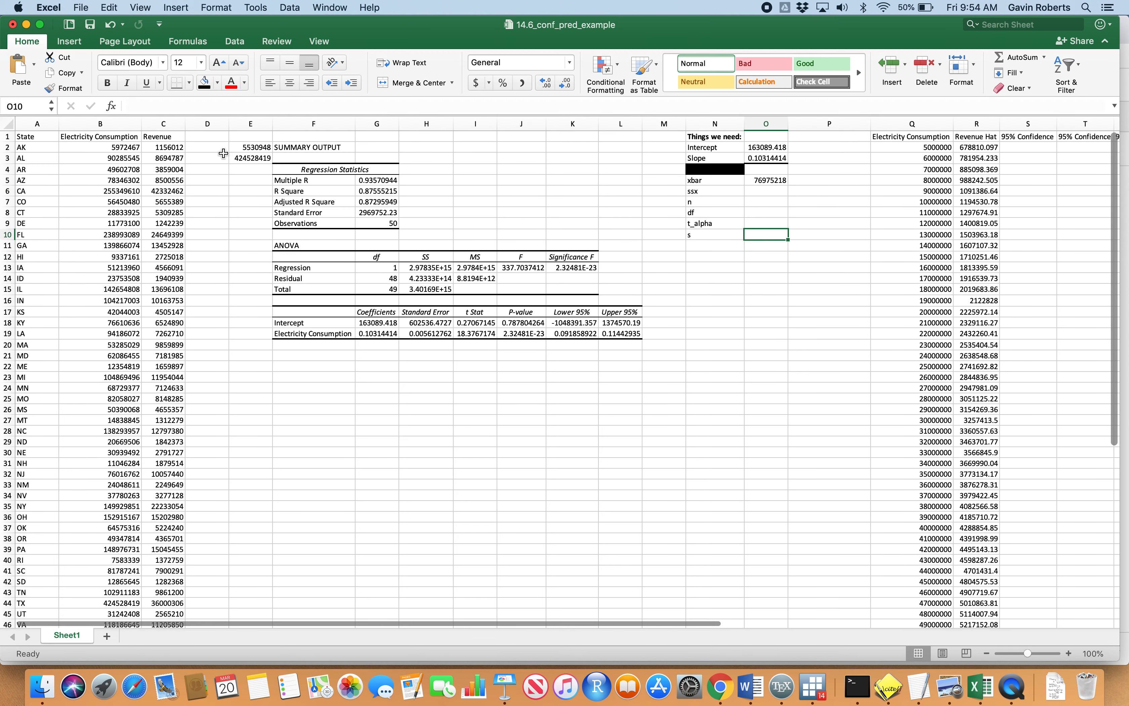
pyautogui.click(211, 137)
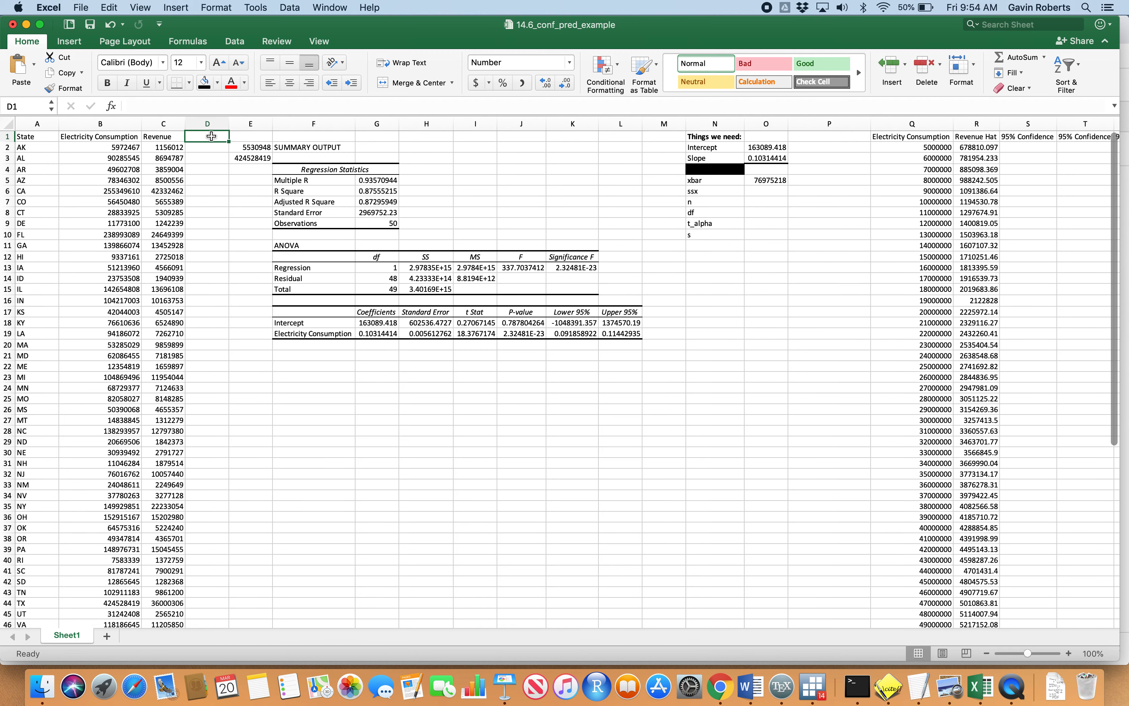
pyautogui.write('xi')
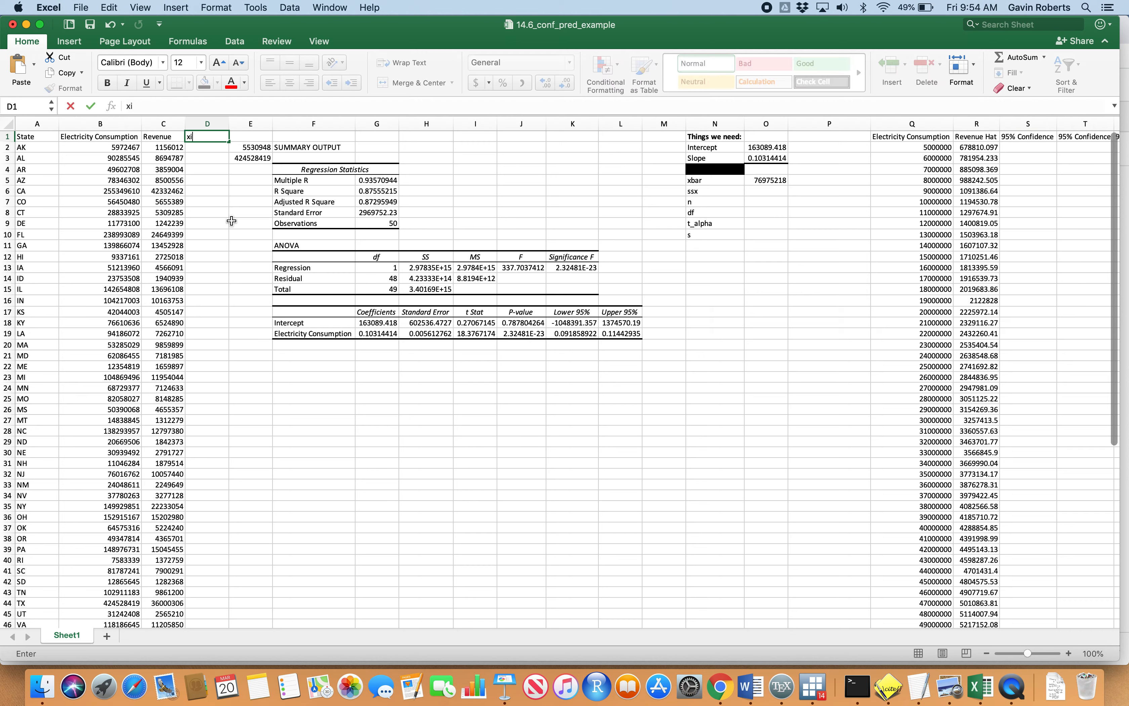
pyautogui.write(' - xbar')
pyautogui.click(193, 226)
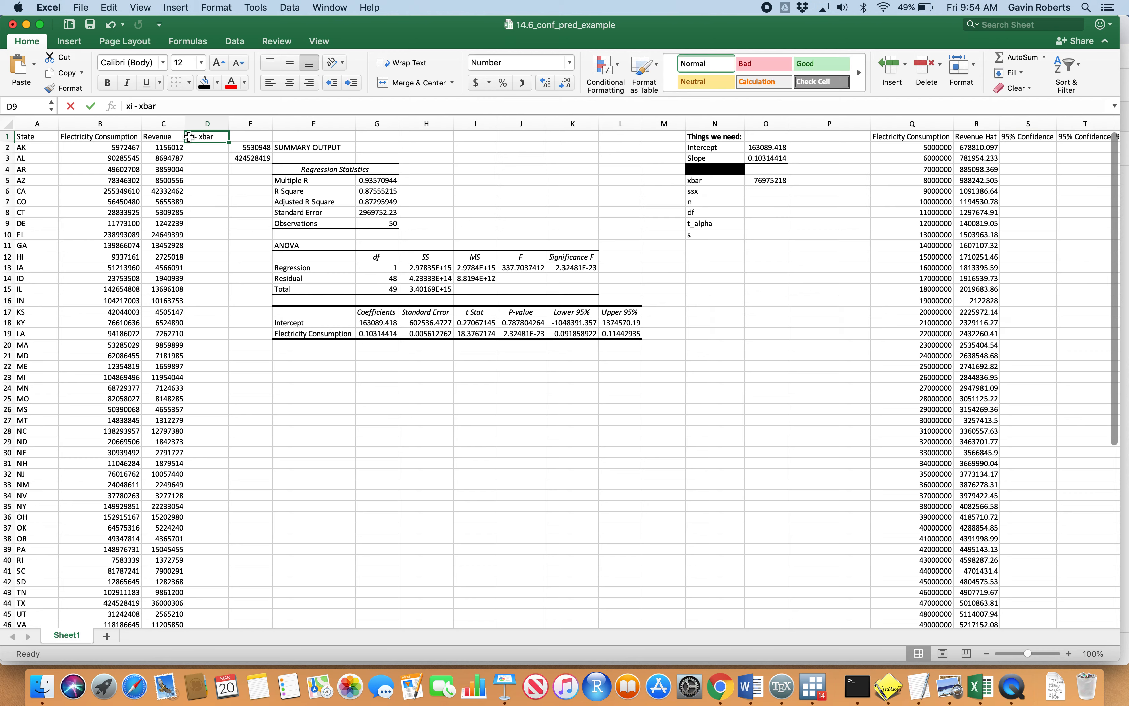
pyautogui.click(222, 264)
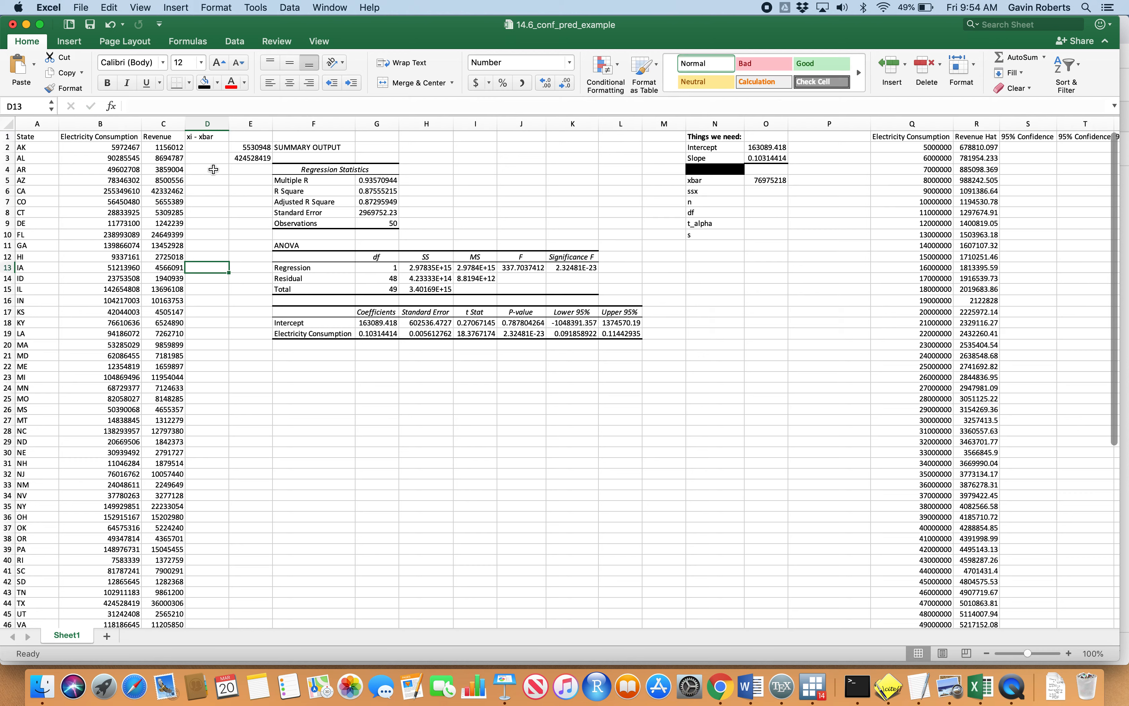
# Compute the first state's deviation from the mean in cell D2 with the formula =B2-$O$5, keeping the xbar reference absolute
pyautogui.click(216, 149)
pyautogui.write('=')
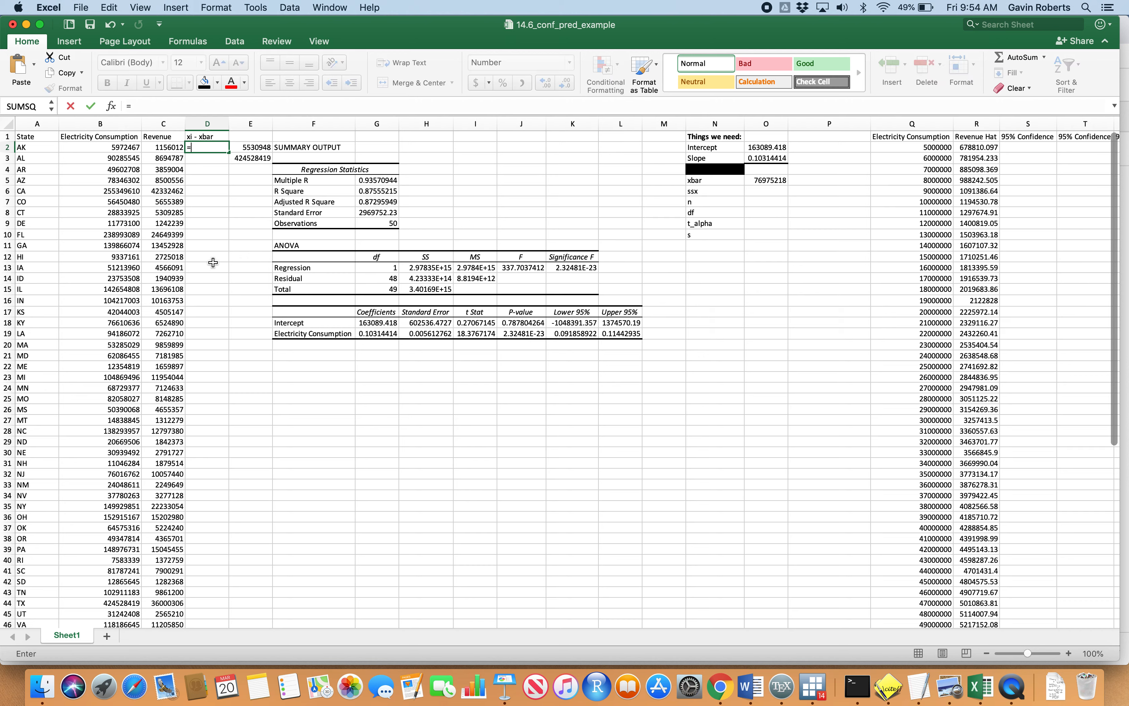
pyautogui.click(111, 146)
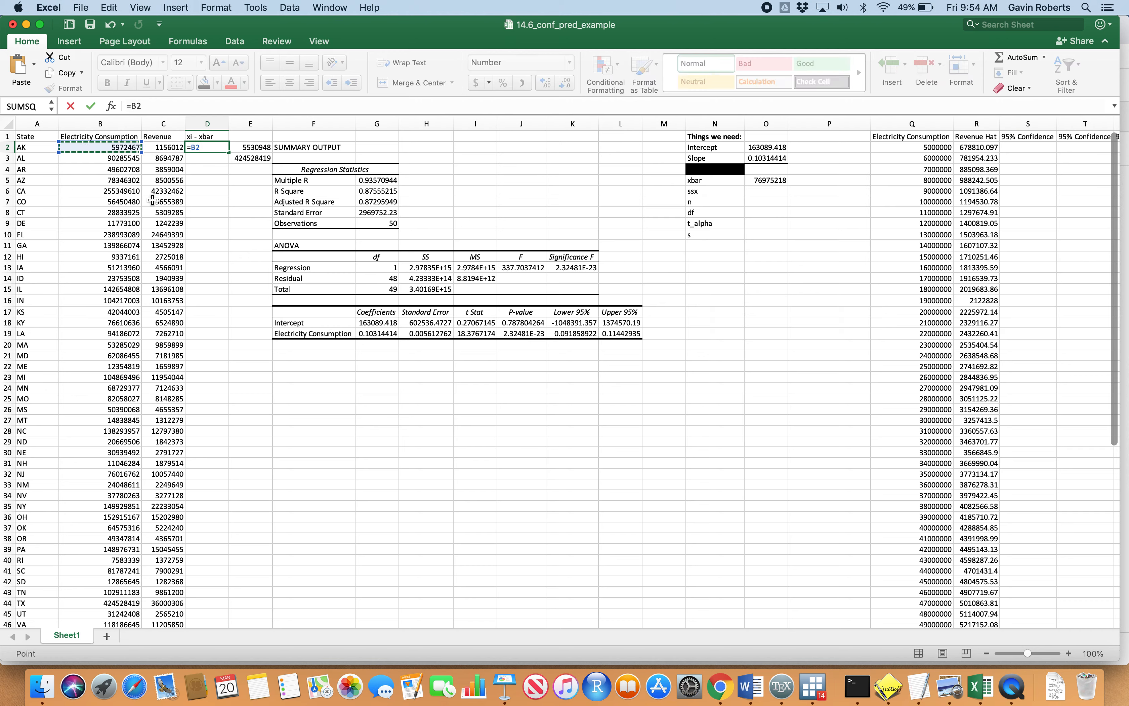
pyautogui.write('-')
pyautogui.click(757, 181)
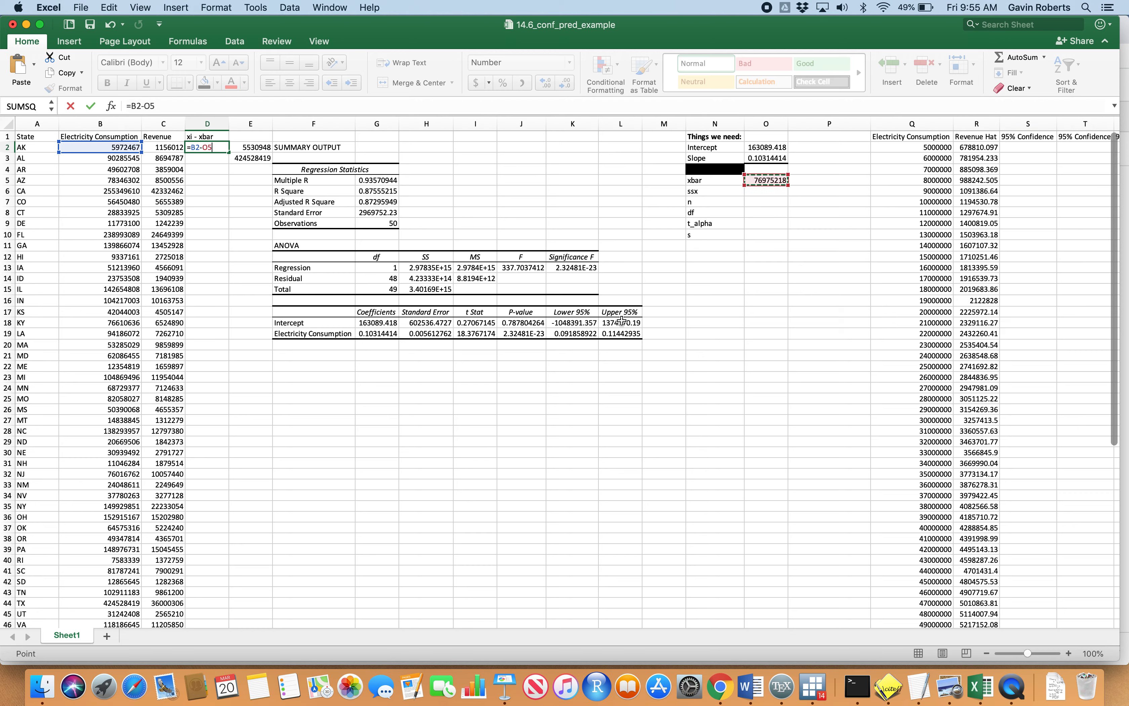
pyautogui.click(144, 106)
pyautogui.press('super+t')
pyautogui.press('Return')
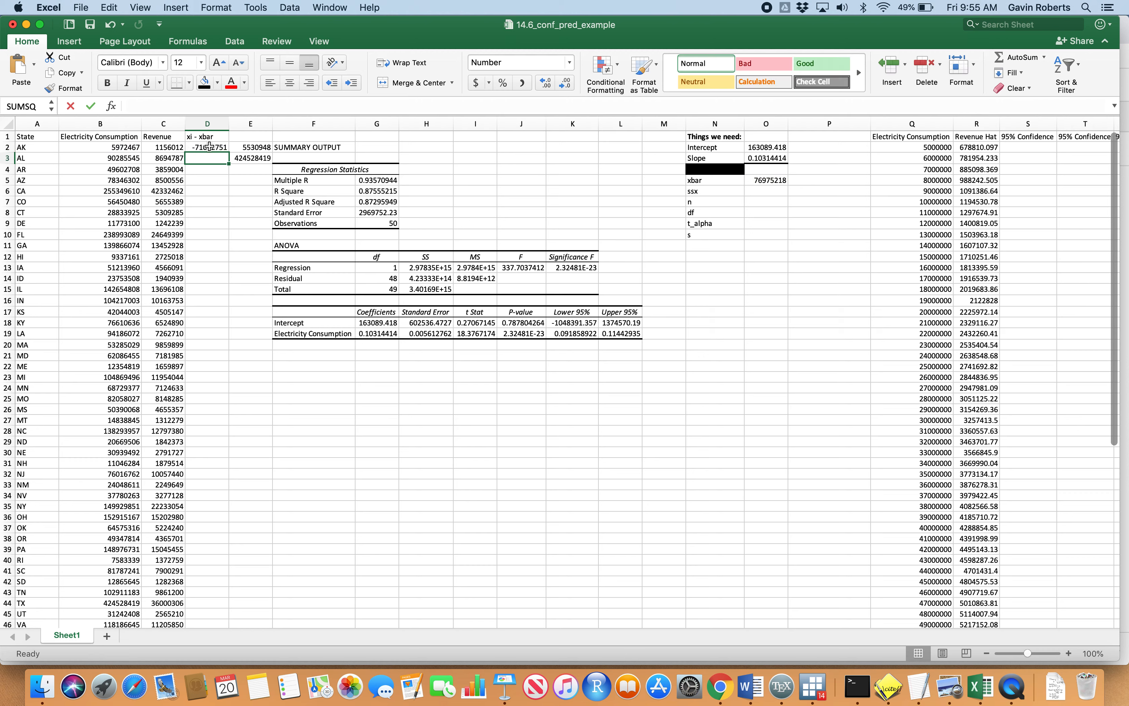
# Fill the deviation formula from D2 down column D for all the states and look over the filled rows
pyautogui.doubleClick(230, 153)
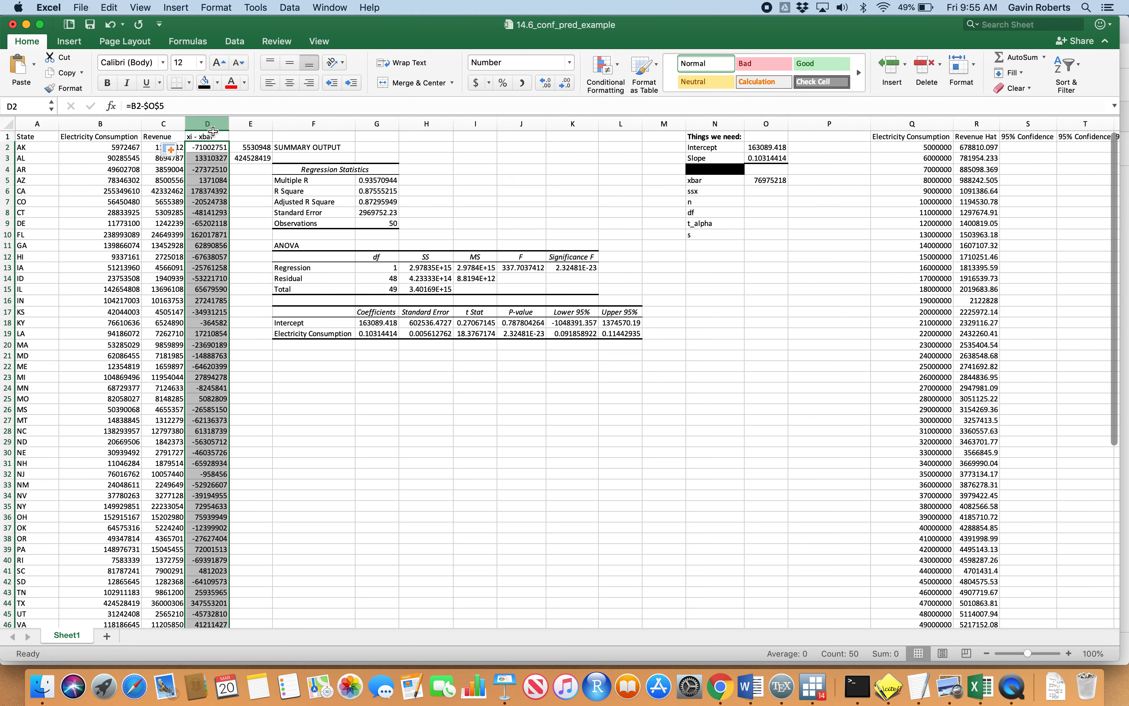
pyautogui.scroll(-3, 201, 285)
pyautogui.scroll(-10, 201, 285)
pyautogui.scroll(15, 201, 286)
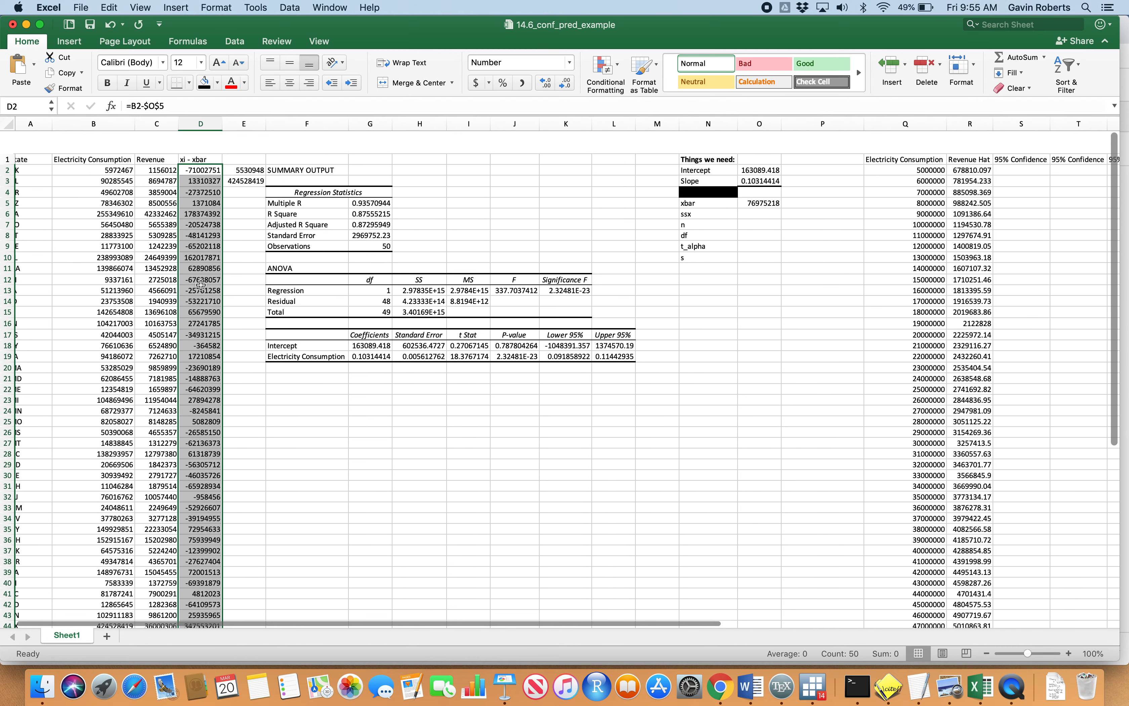
# Compute ssx in cell O6 as the sum of squares of the deviation column with the formula =SUMSQ(D:D)
pyautogui.click(712, 304)
pyautogui.click(756, 194)
pyautogui.write('=')
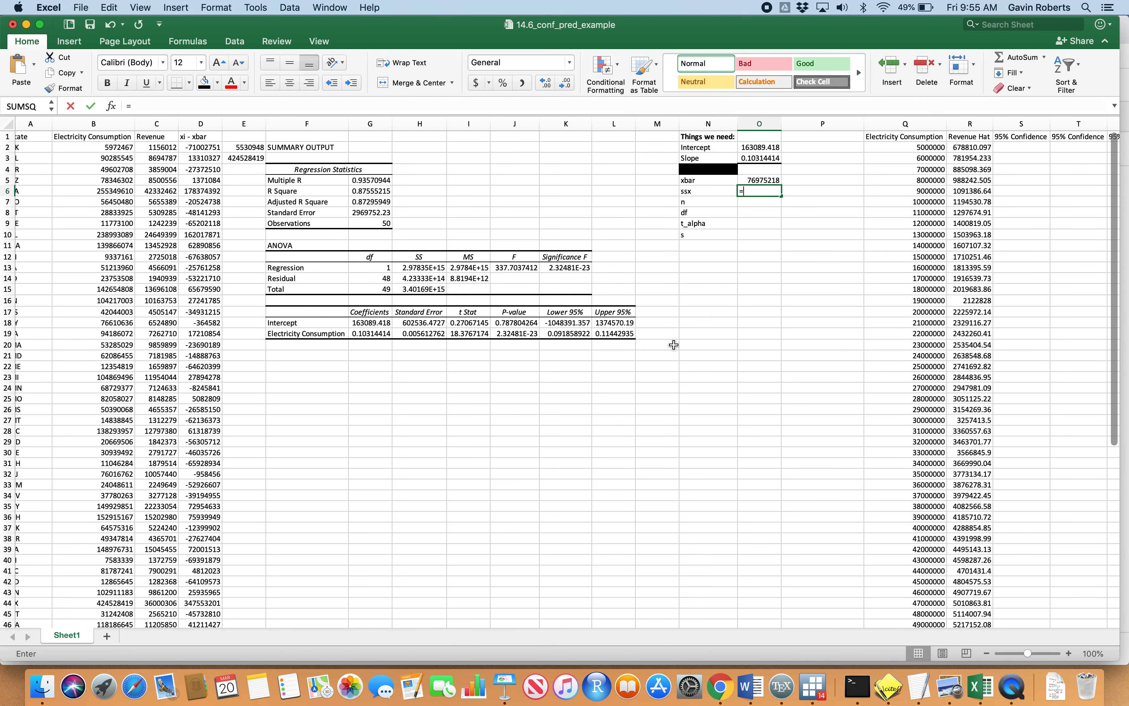
pyautogui.write('sums')
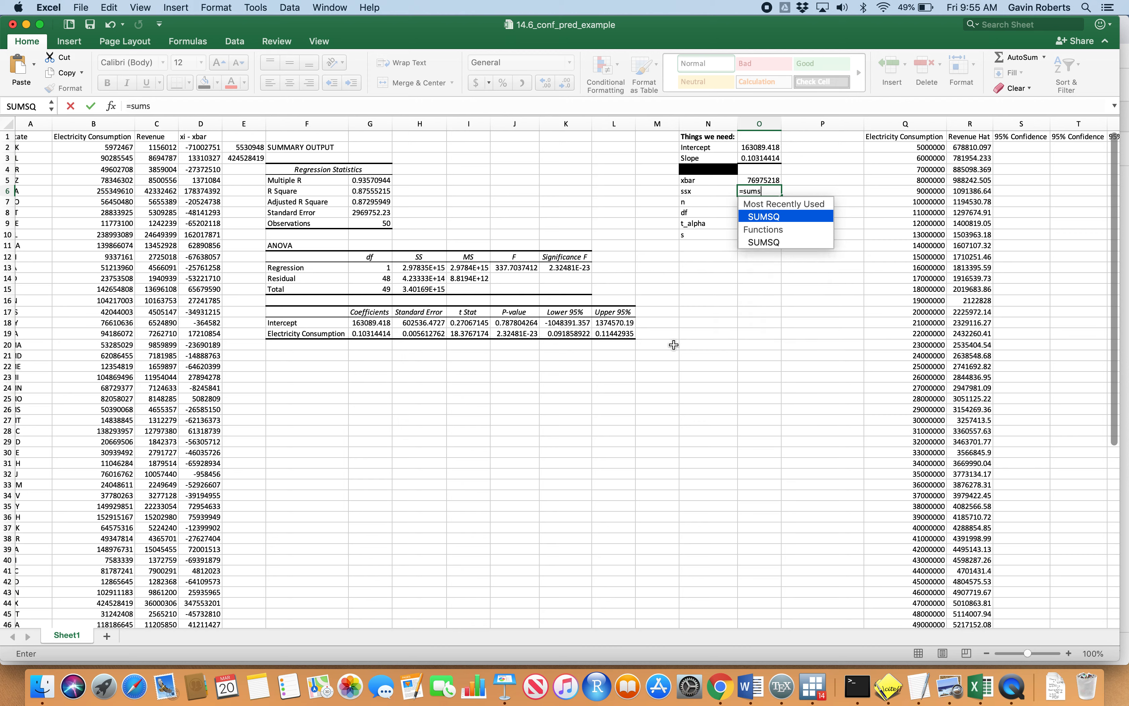
pyautogui.write('q')
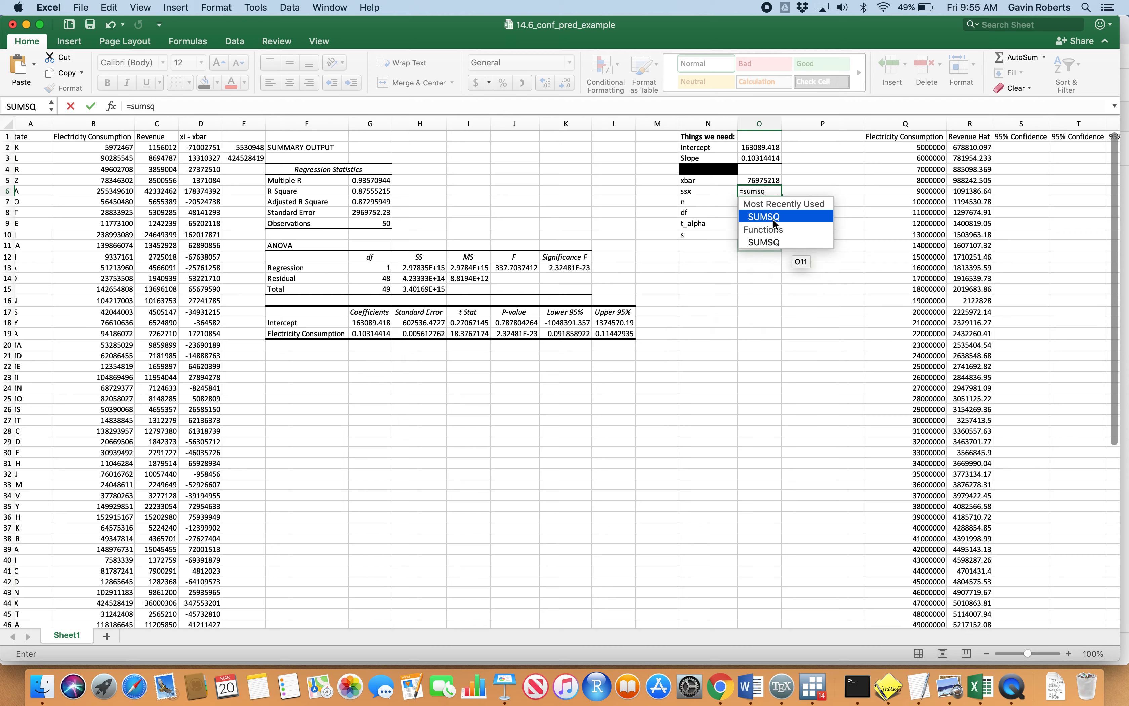
pyautogui.write('(')
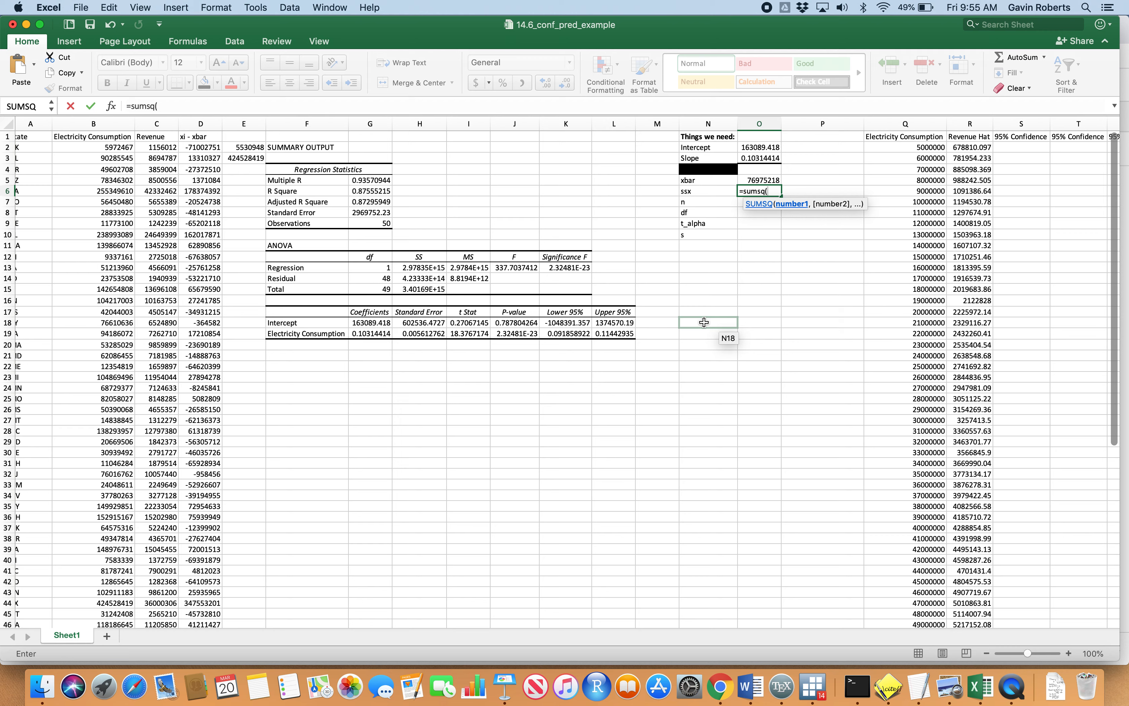
pyautogui.click(211, 124)
pyautogui.press('Return')
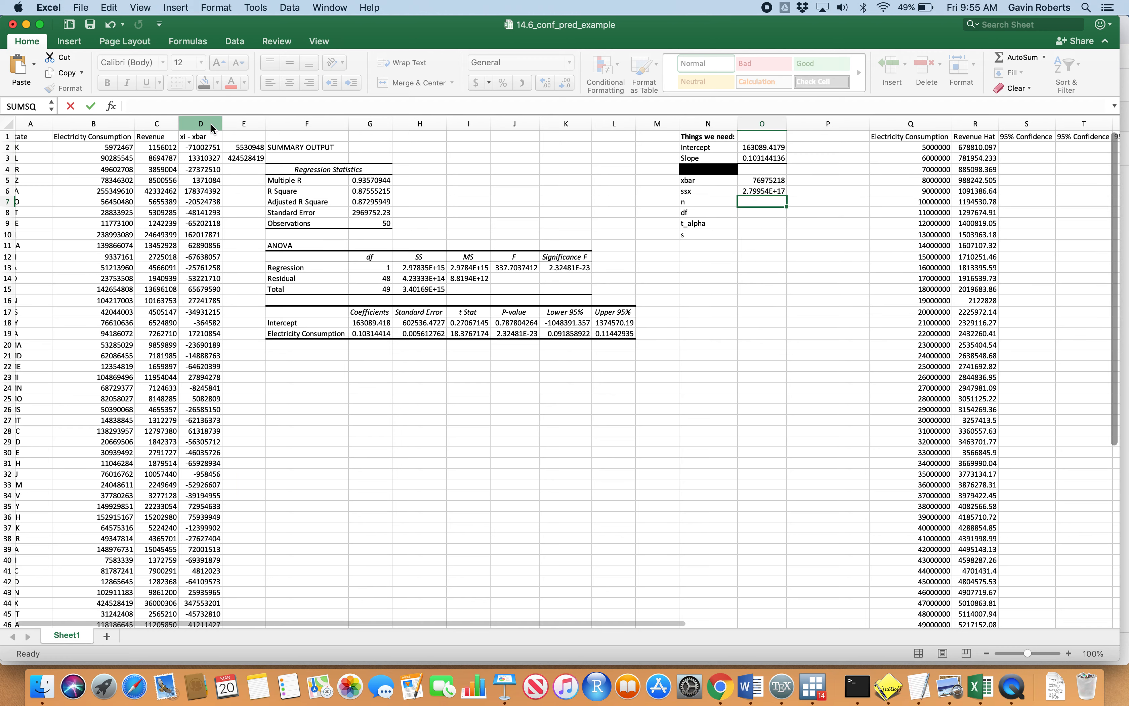
pyautogui.click(824, 255)
pyautogui.click(770, 194)
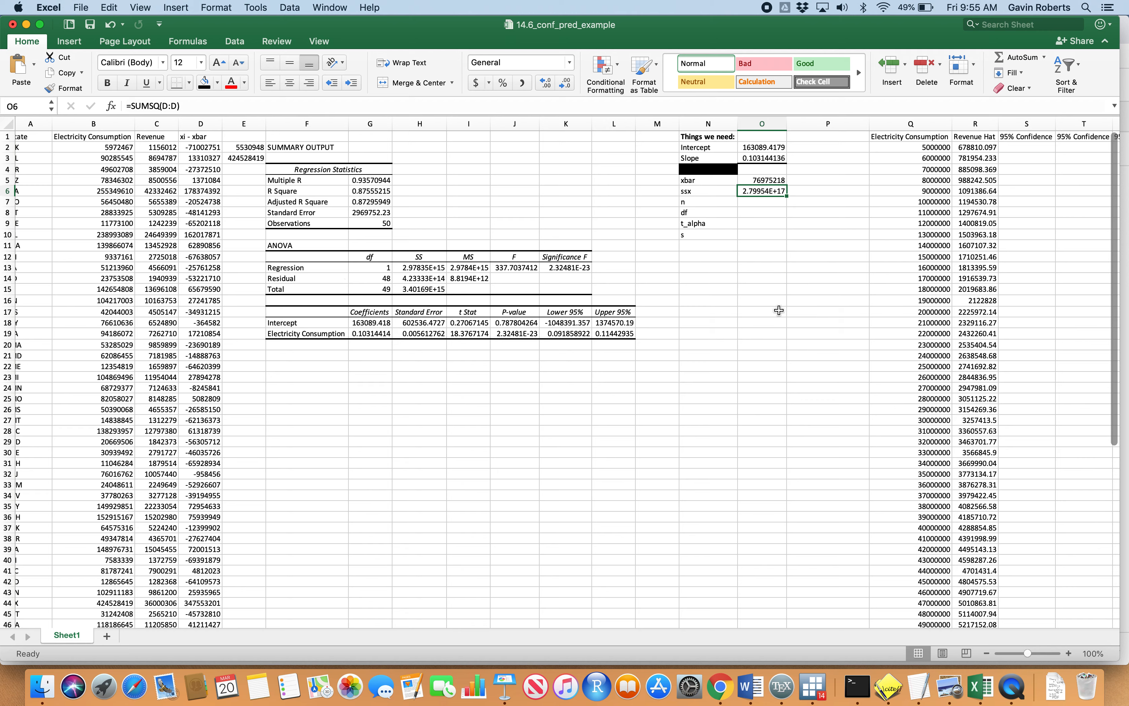
# Enter 50 as n in cell O7, taken from the Observations value in the regression output
pyautogui.click(758, 204)
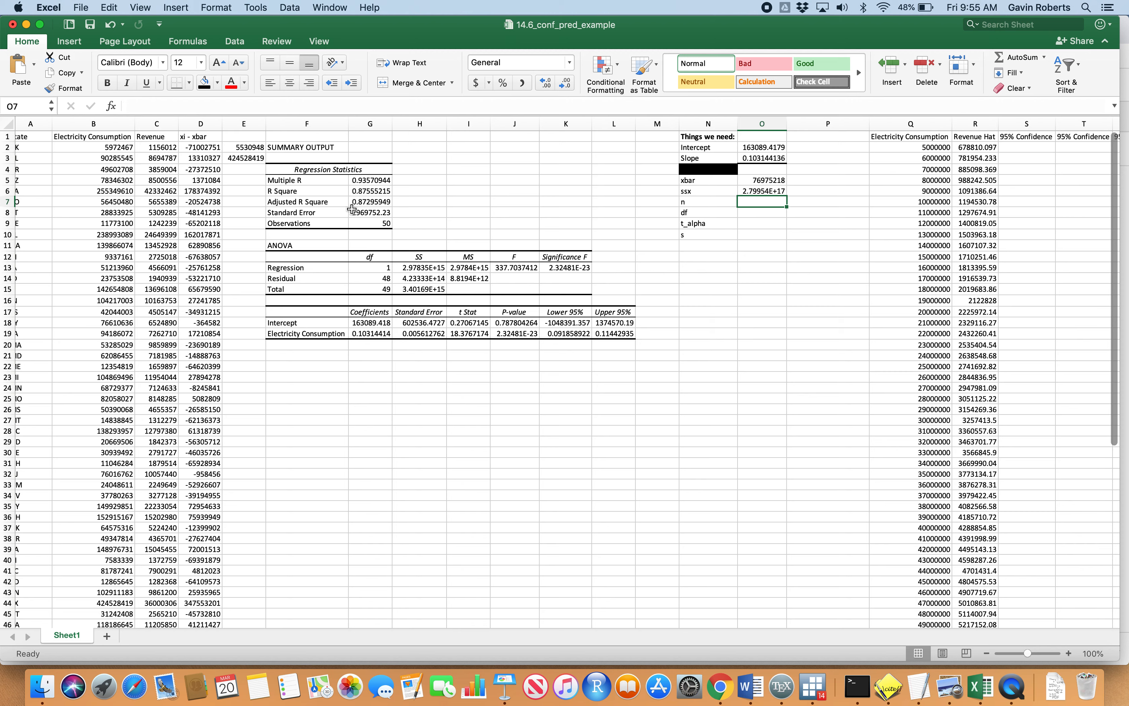
pyautogui.click(380, 226)
pyautogui.click(803, 303)
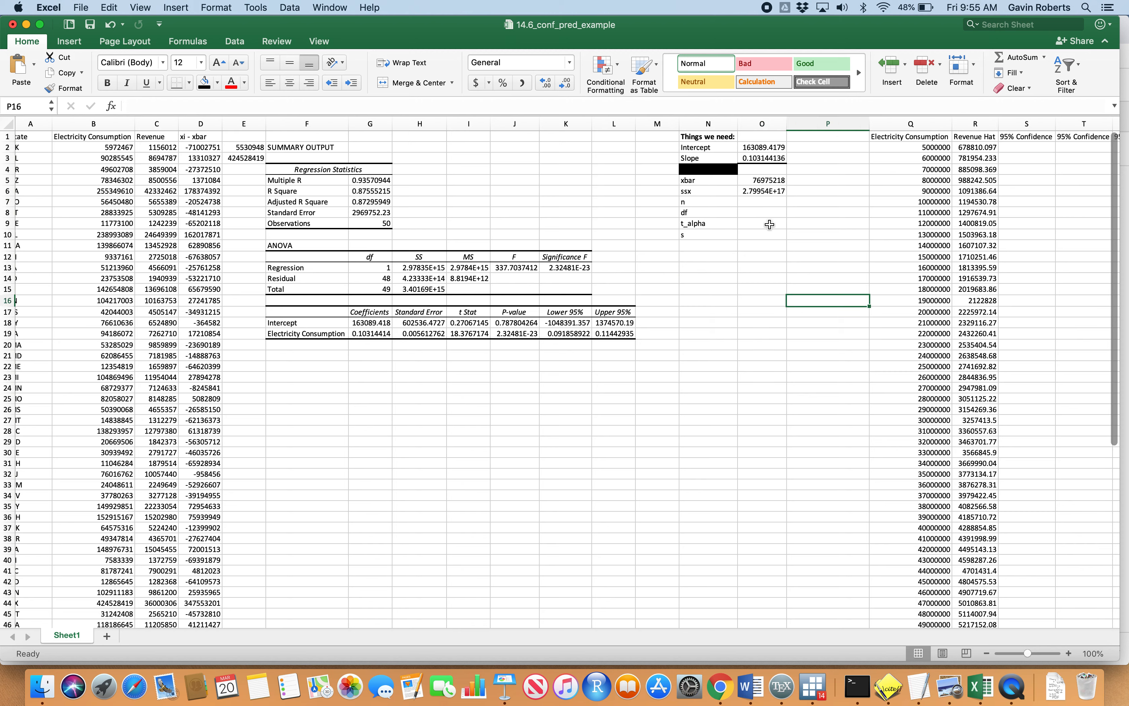
pyautogui.click(760, 202)
pyautogui.write('50')
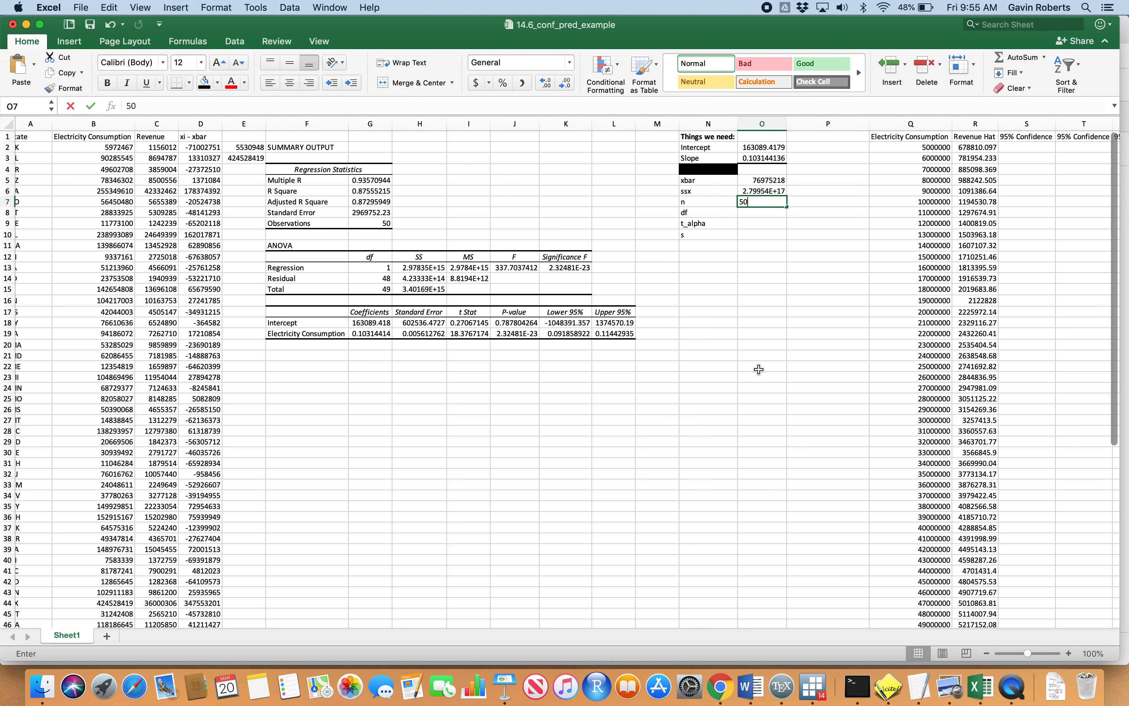
pyautogui.click(759, 369)
pyautogui.click(758, 388)
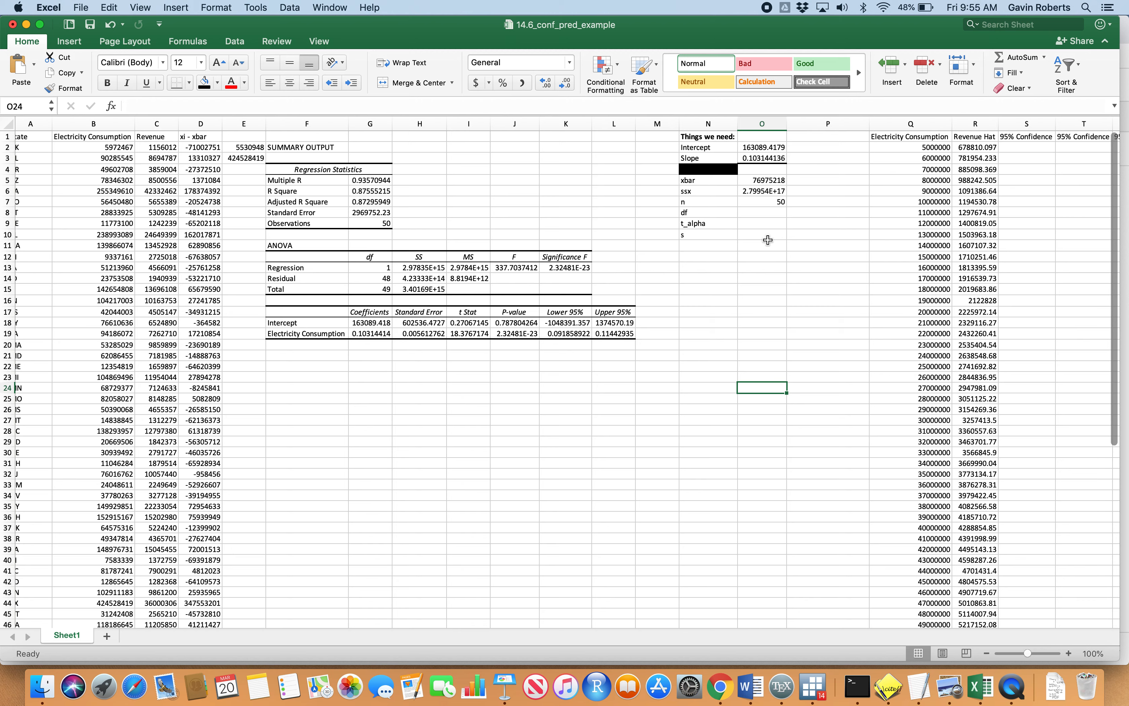
# Compute df in cell O8 as n minus 2 with the formula =O7-2
pyautogui.click(765, 215)
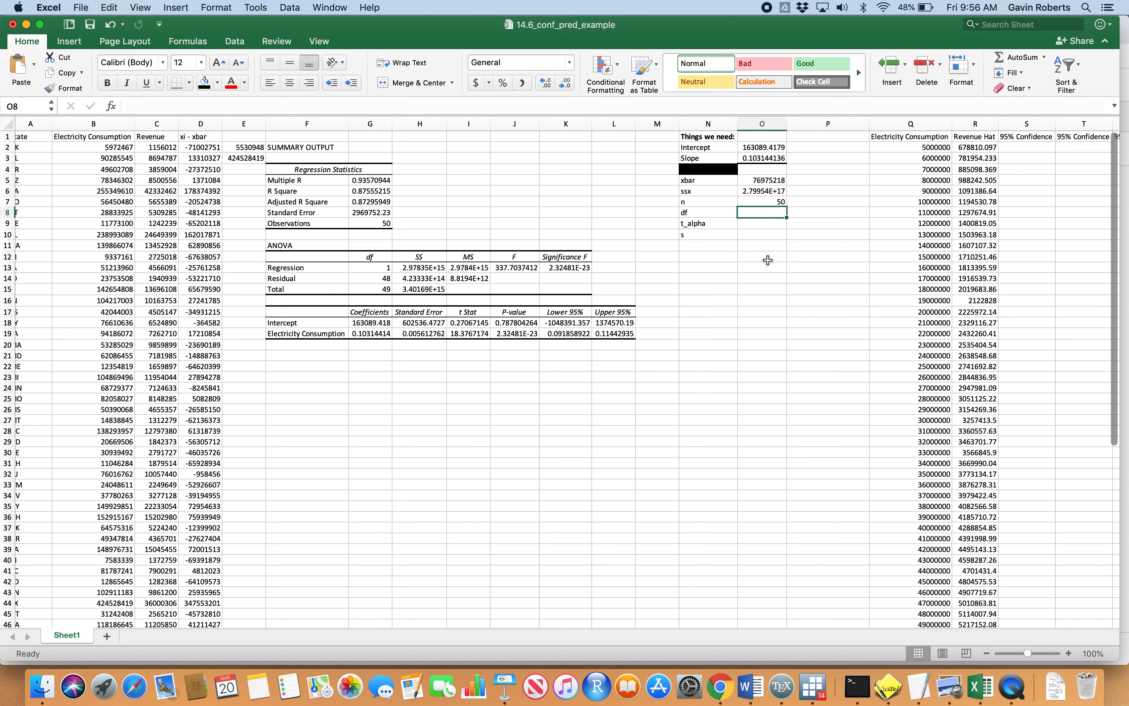
pyautogui.write('=')
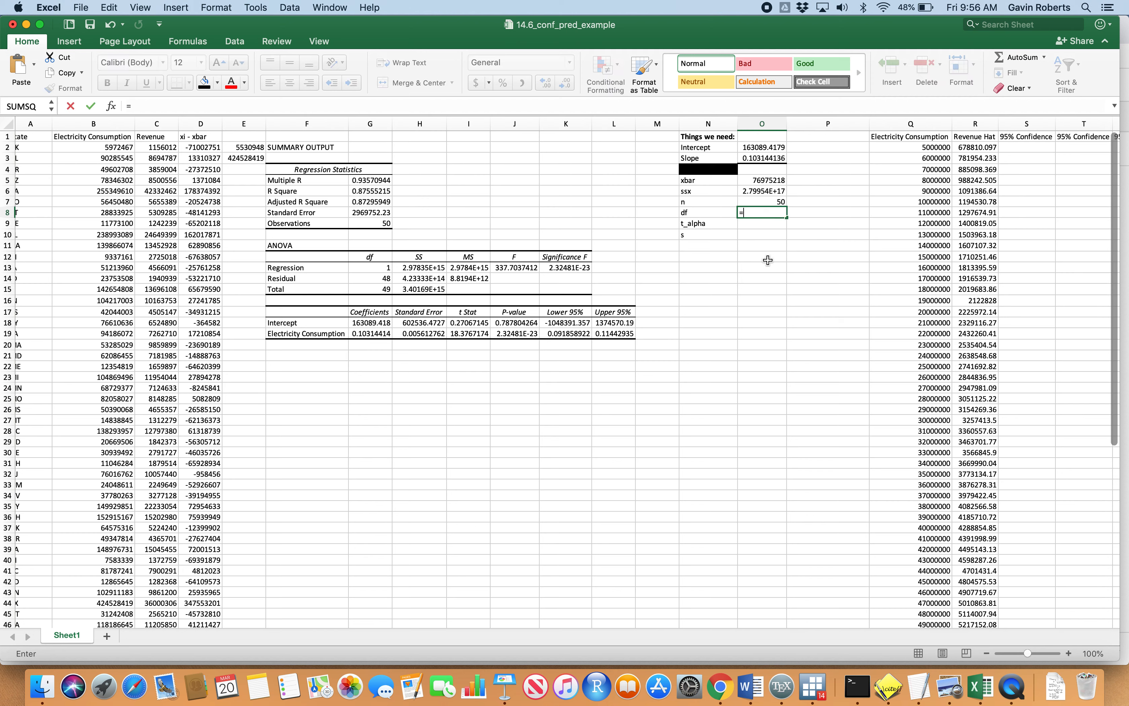
pyautogui.click(774, 202)
pyautogui.write('-')
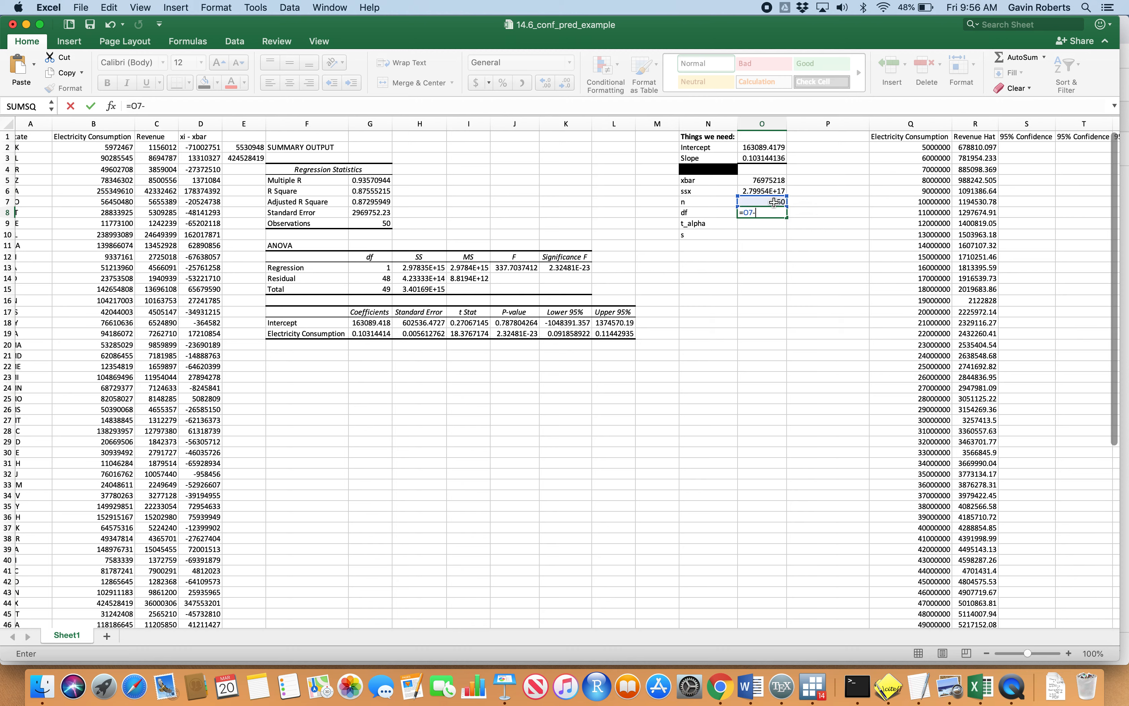
pyautogui.write('2')
pyautogui.press('Return')
pyautogui.click(778, 254)
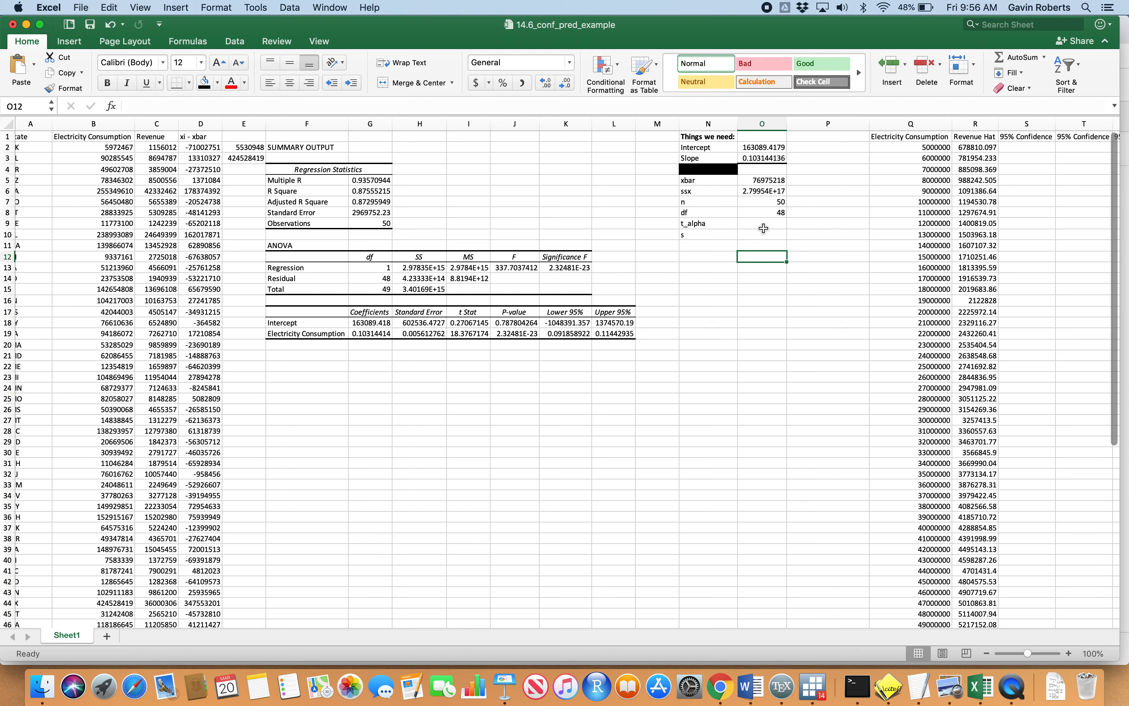
# Compute t_alpha in cell O9 from the 0.975 probability and the df cell with the formula =T.INV(.975,O8)
pyautogui.click(763, 227)
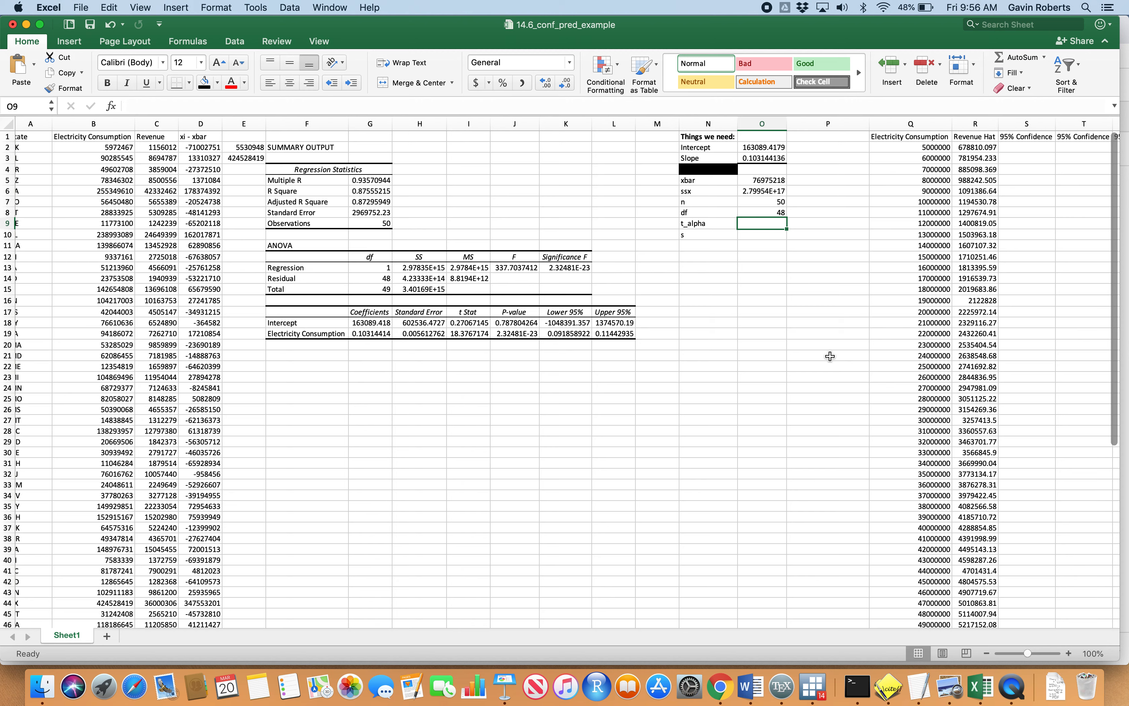
pyautogui.write('=T.I')
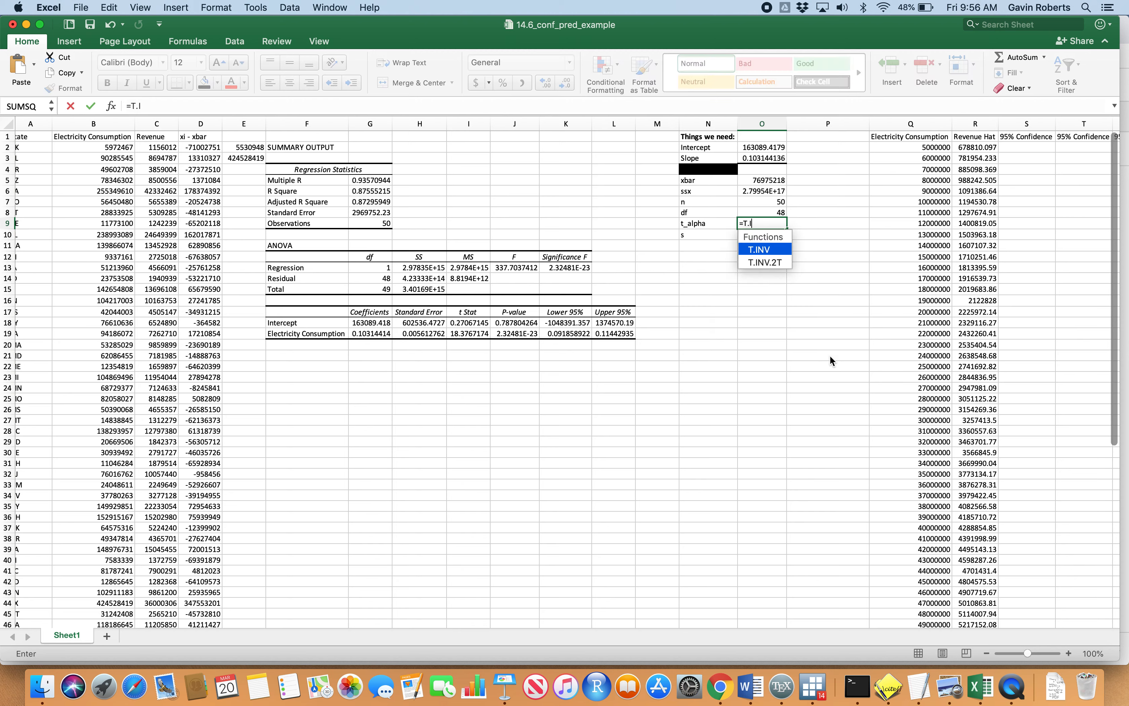
pyautogui.write('NV(')
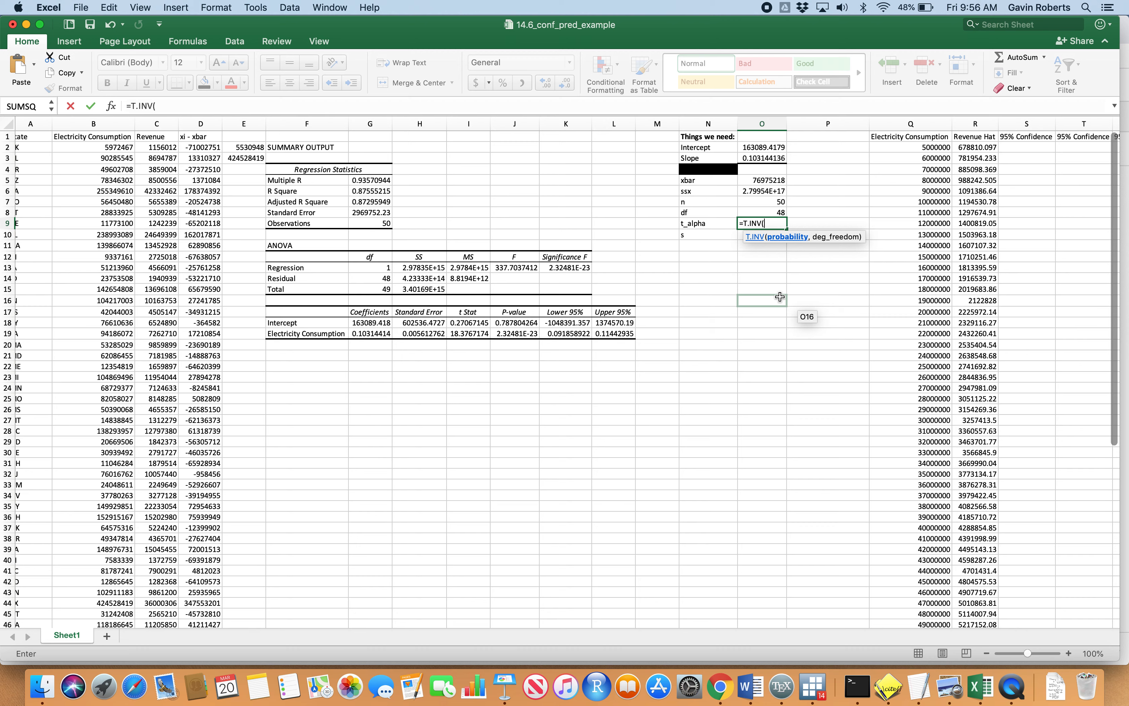
pyautogui.write('75')
pyautogui.write(',')
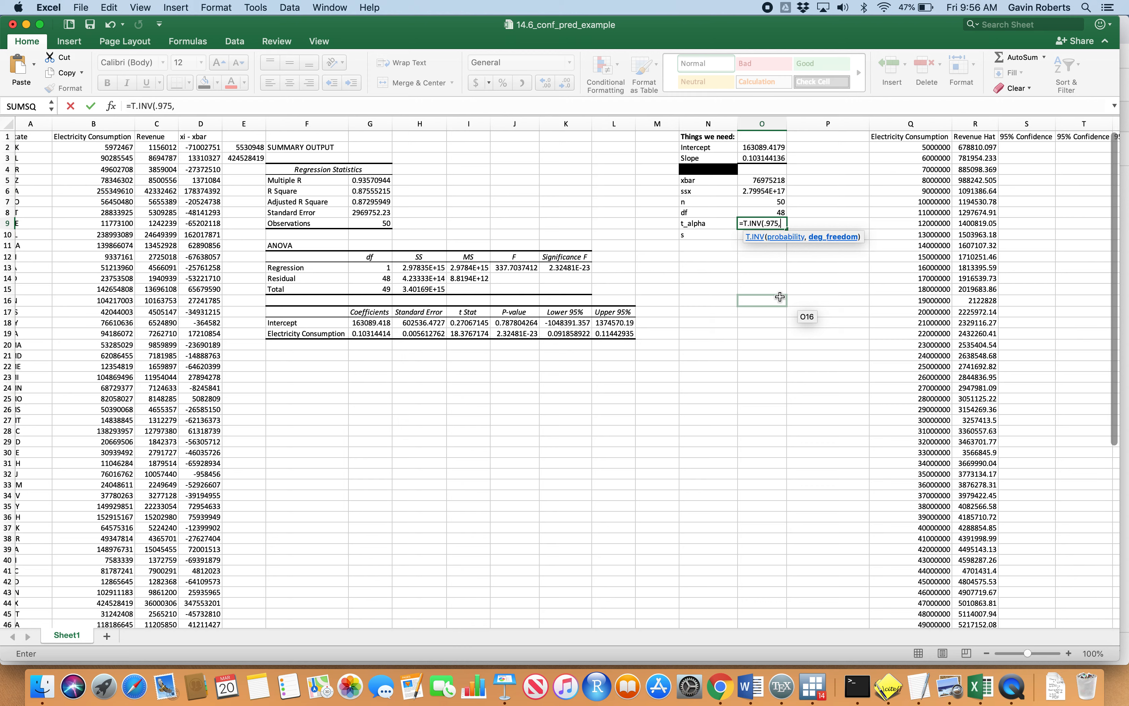
pyautogui.click(770, 213)
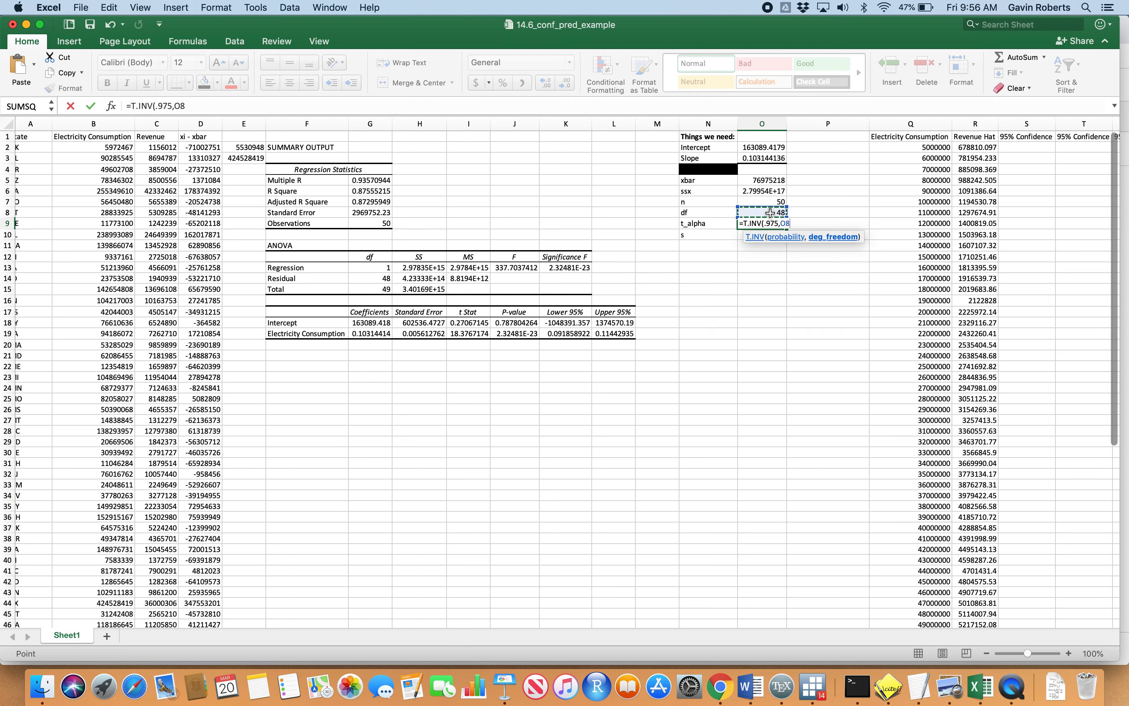
pyautogui.write(')')
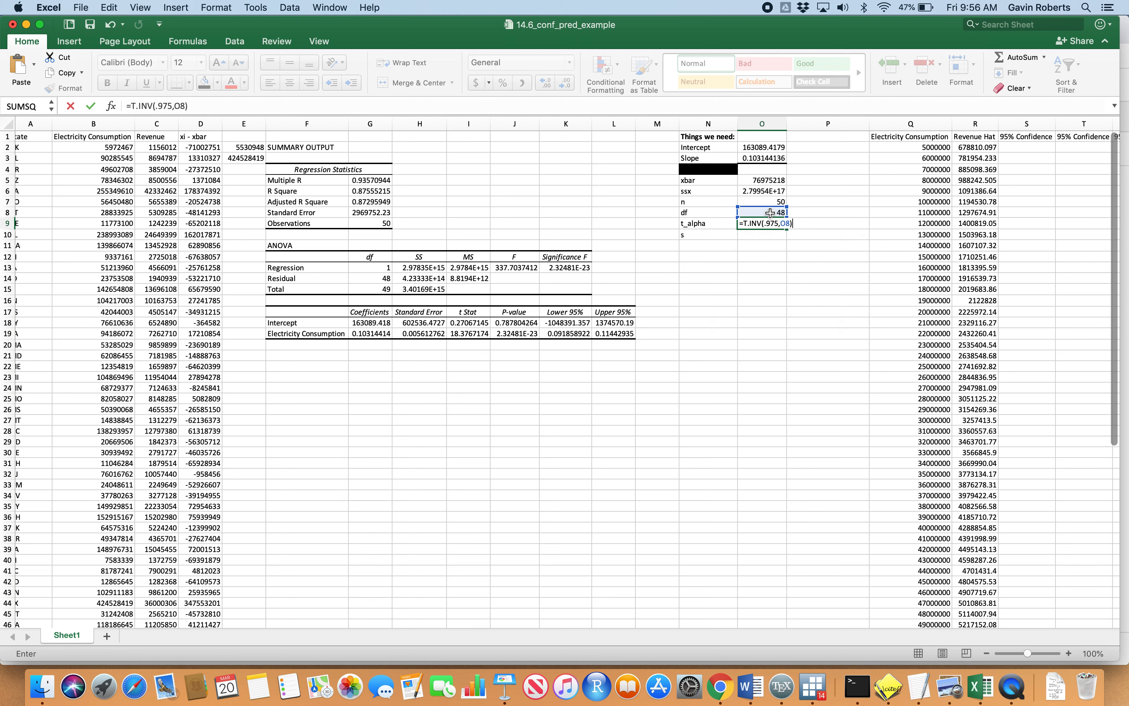
pyautogui.press('Return')
pyautogui.click(780, 311)
# Check how s is used in equation (14.23) on the textbook page in Chrome, return to Excel and examine the residual sum of squares
pyautogui.click(770, 235)
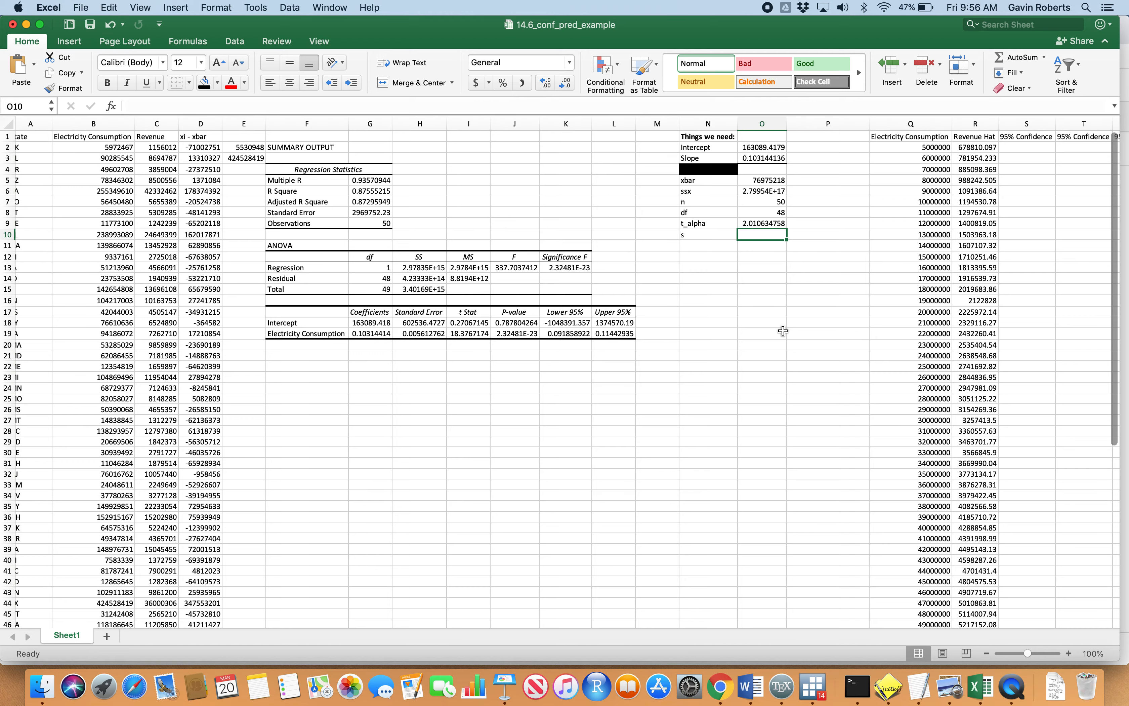
pyautogui.hotkey('ctrl', 'Up')
pyautogui.click(367, 227)
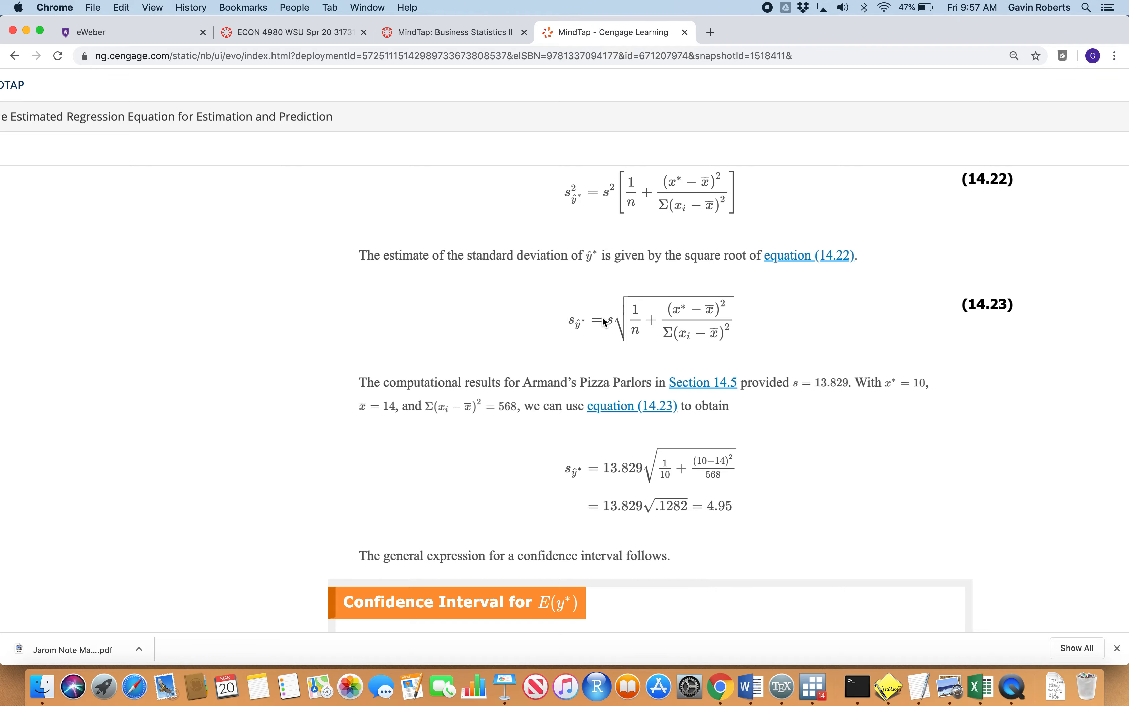
pyautogui.hotkey('ctrl', 'Up')
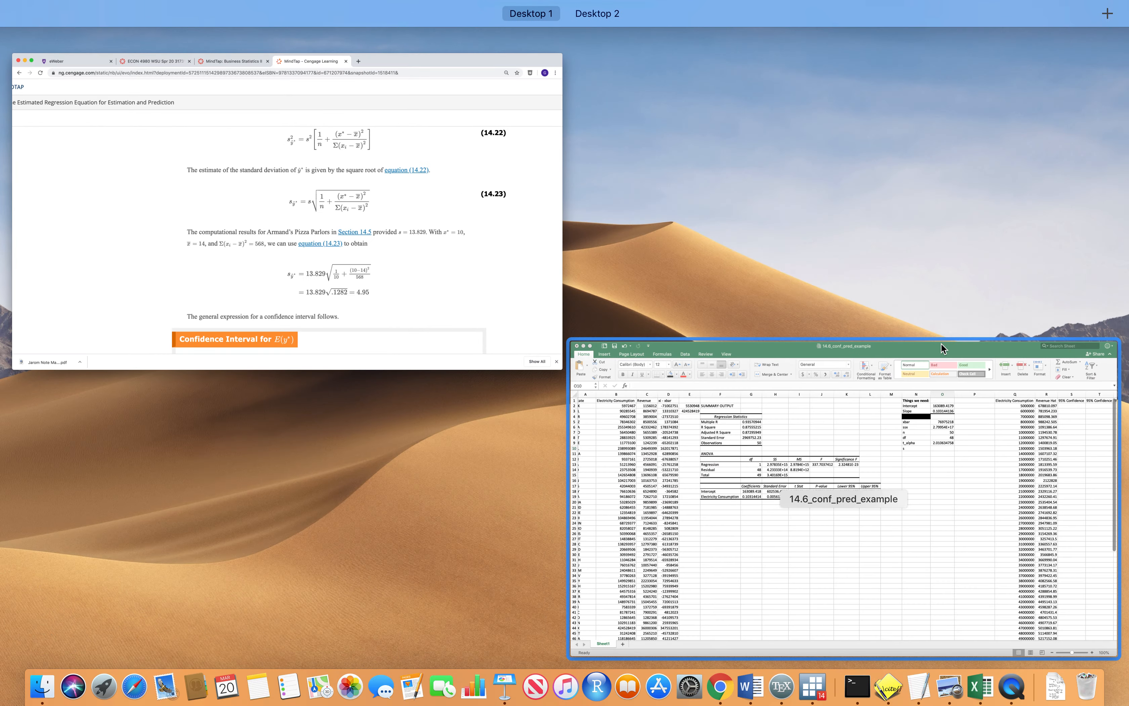
pyautogui.click(808, 428)
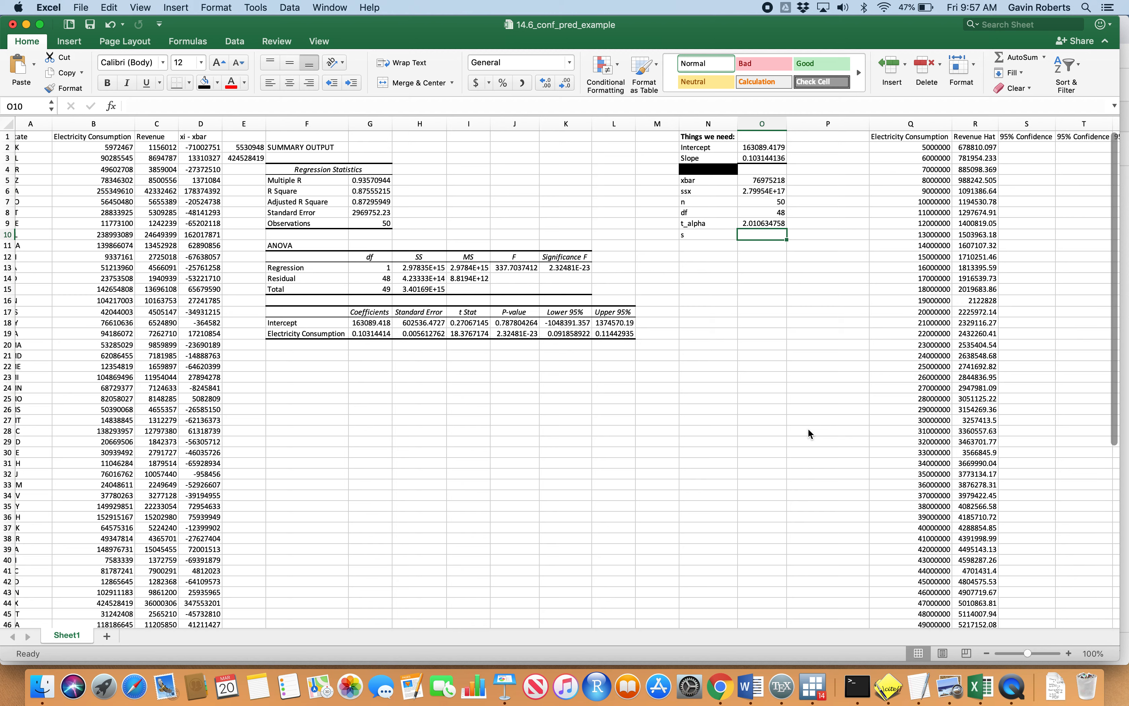
pyautogui.click(514, 228)
pyautogui.click(320, 281)
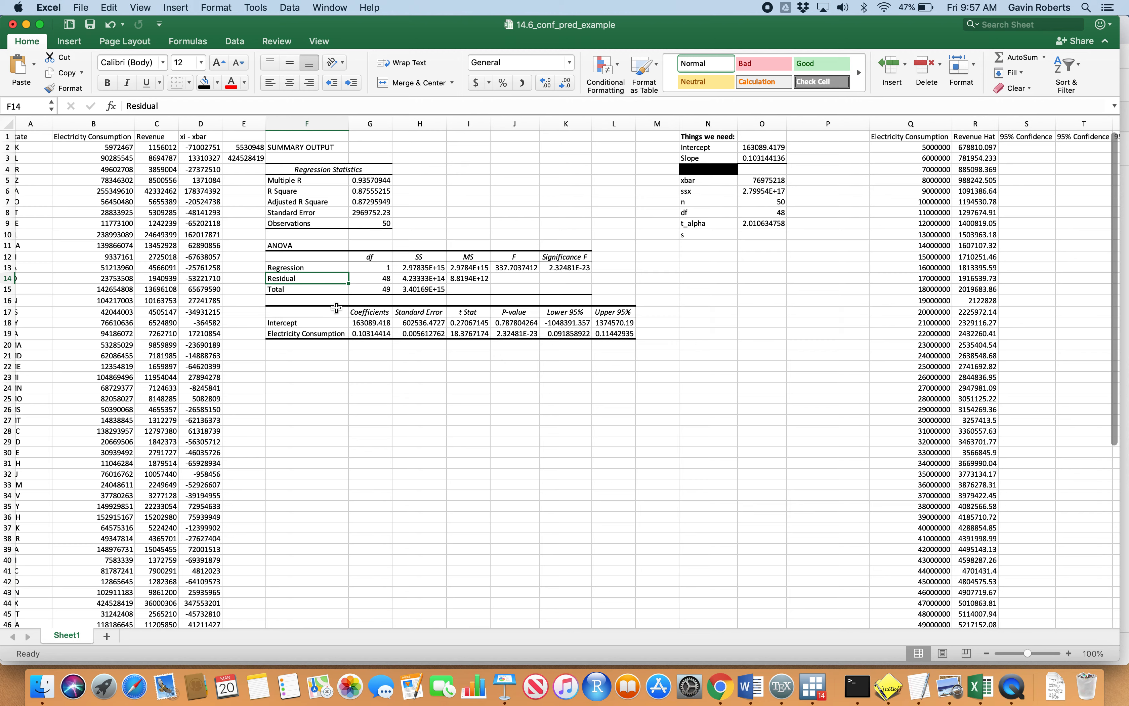
pyautogui.click(421, 281)
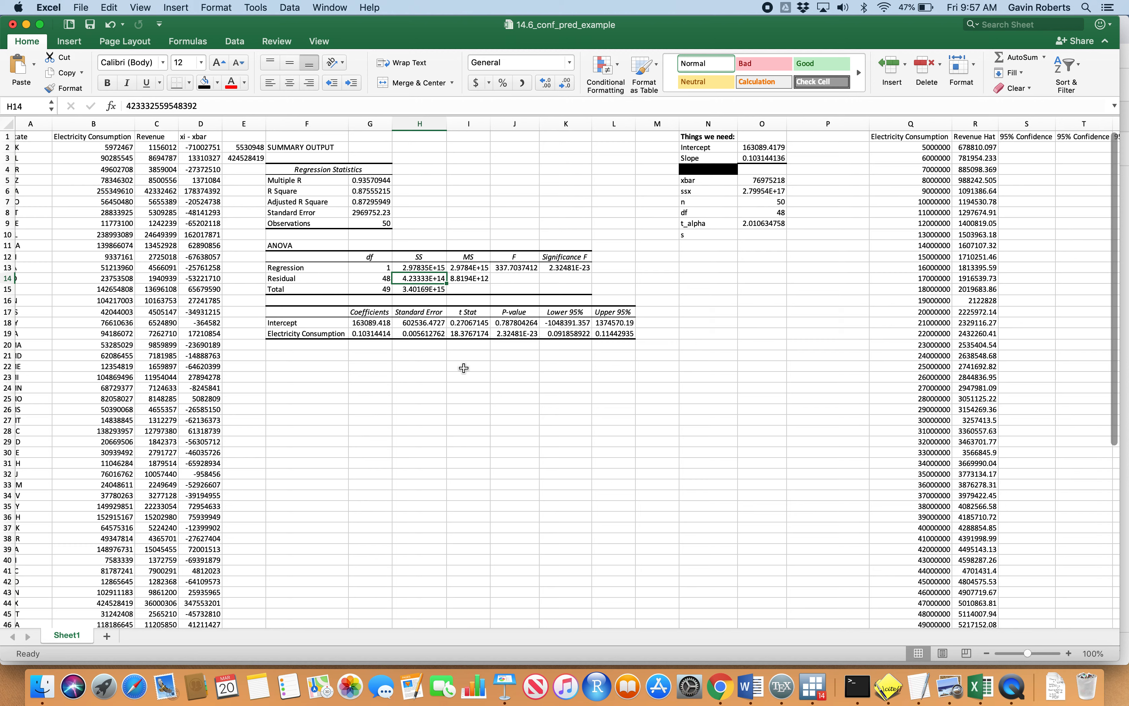
# Compute s by hand in cell I8 as the square root of residual SS over 48 with the formula =SQRT(H14/48)
pyautogui.click(469, 213)
pyautogui.write('=')
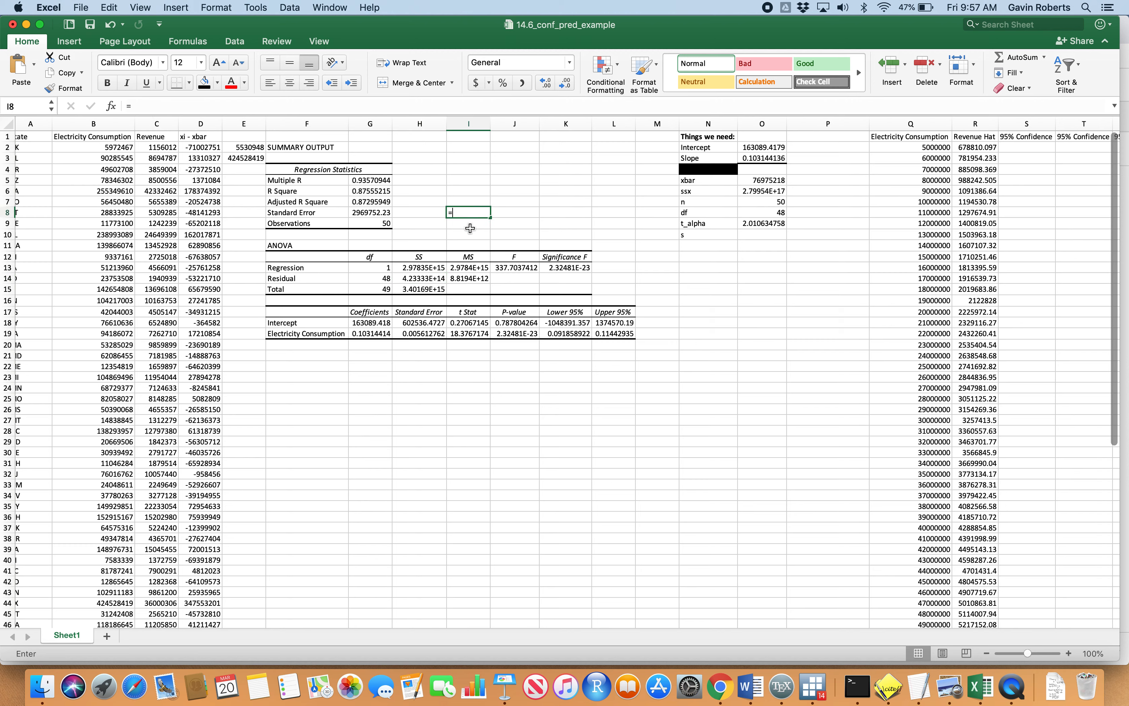
pyautogui.click(432, 279)
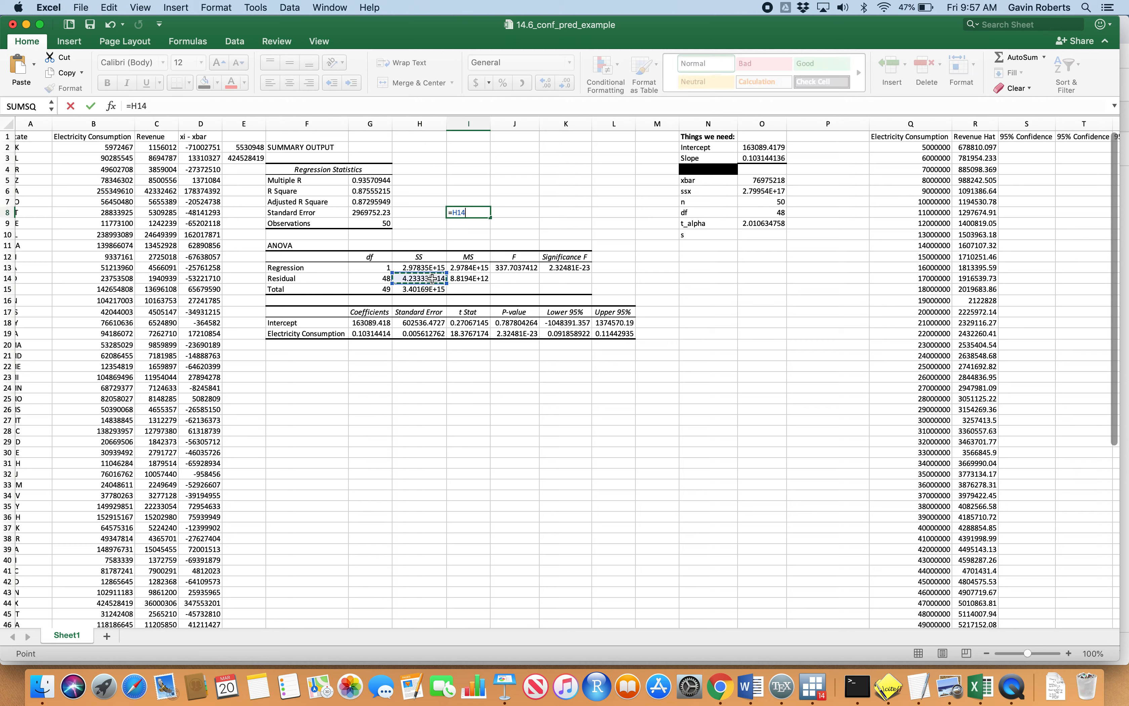
pyautogui.write('/(')
pyautogui.press('BackSpace')
pyautogui.write('48')
pyautogui.click(451, 213)
pyautogui.write('sqrt(')
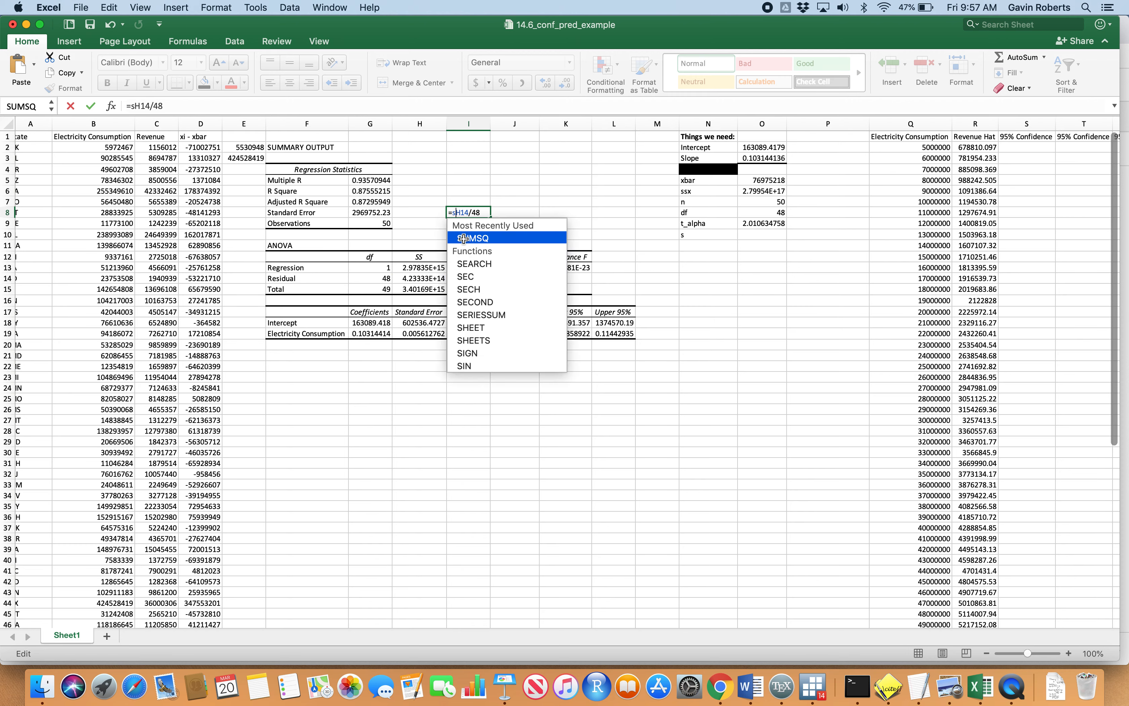
pyautogui.click(491, 212)
pyautogui.click(211, 107)
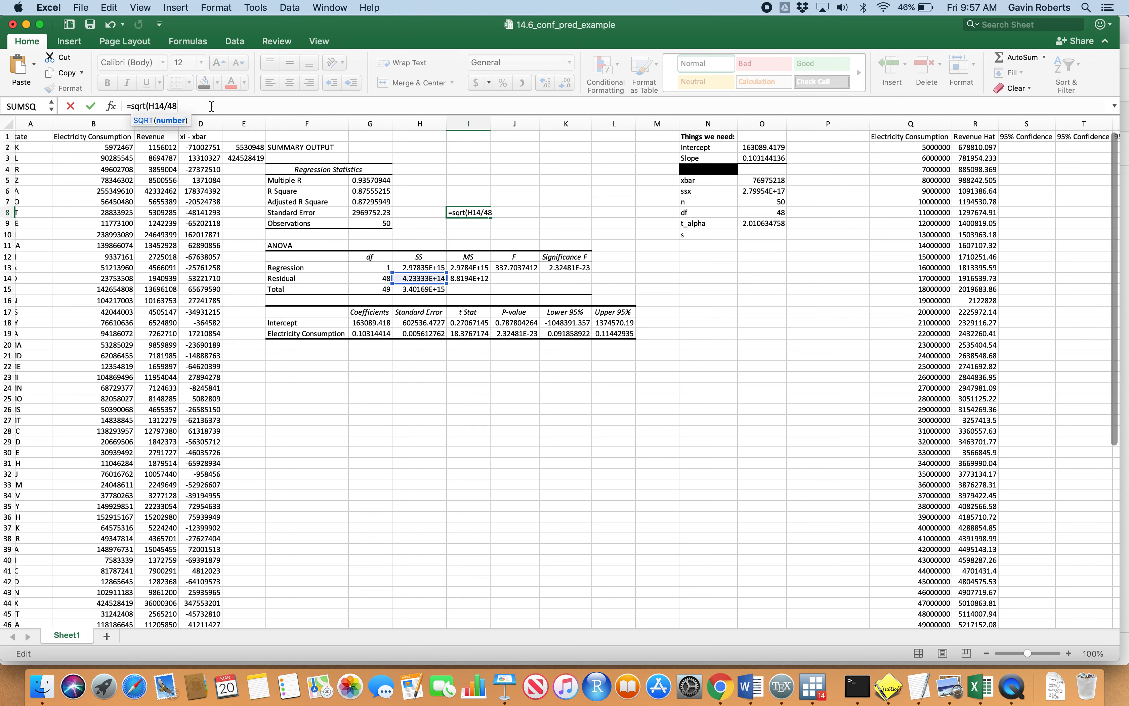
pyautogui.write(')')
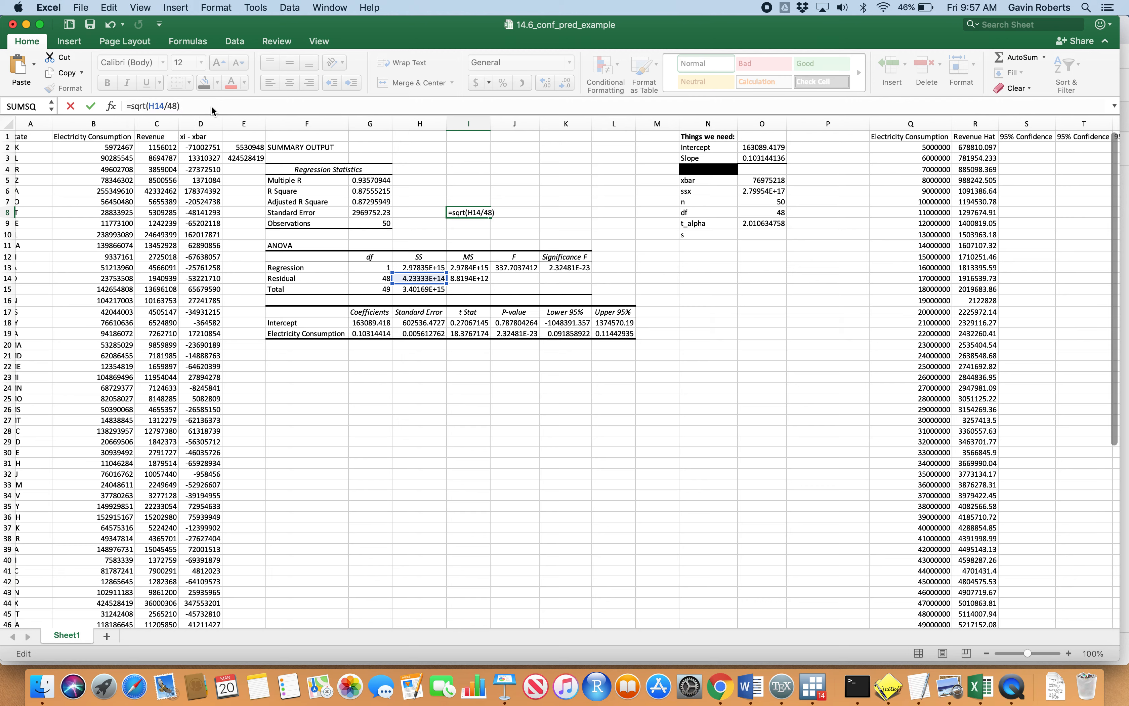
pyautogui.press('Tab')
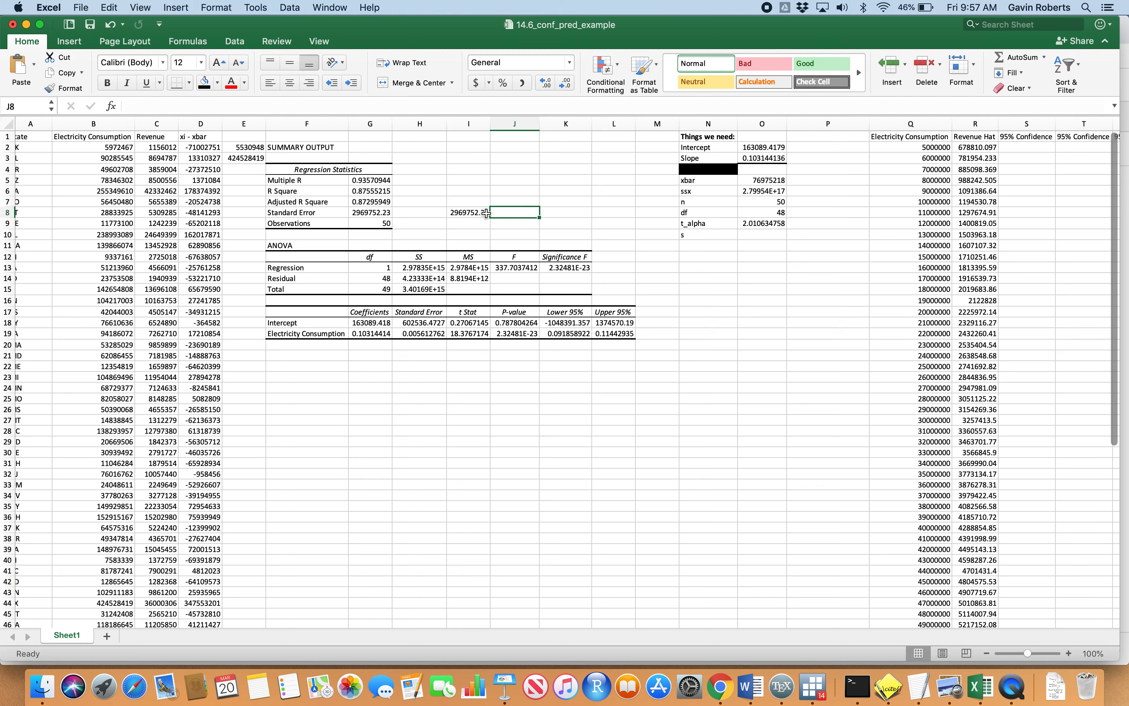
# Compare the hand-computed value in I8 with the Standard Error in G8 of the regression output
pyautogui.click(460, 212)
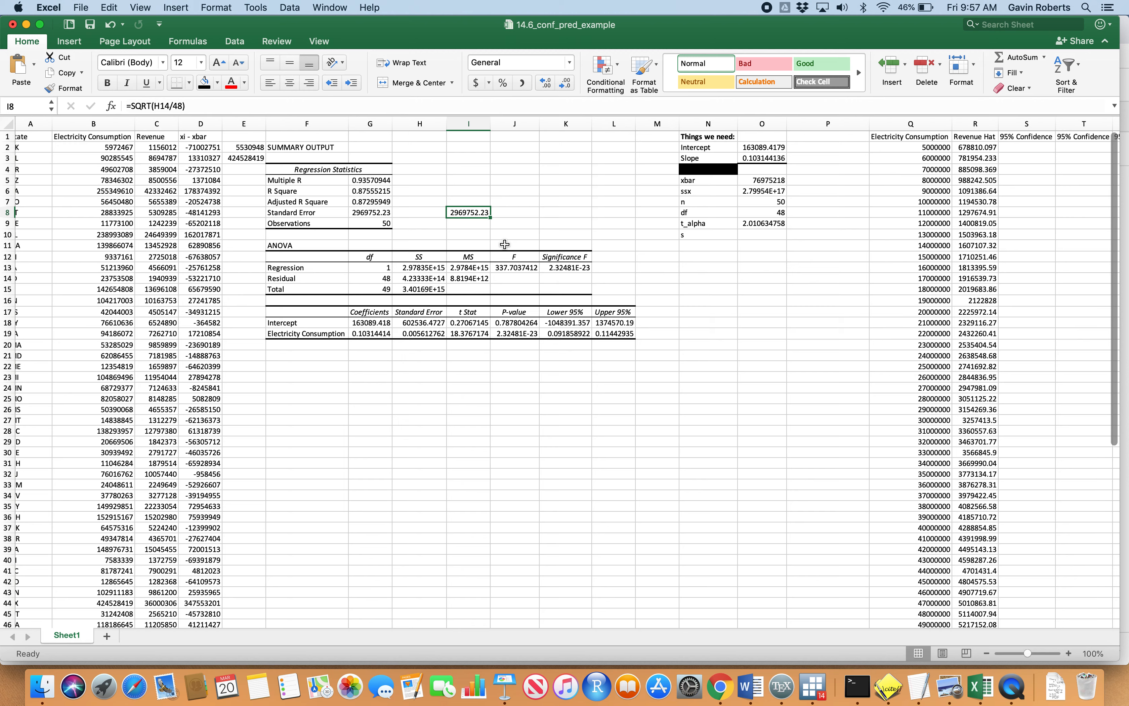
pyautogui.click(377, 212)
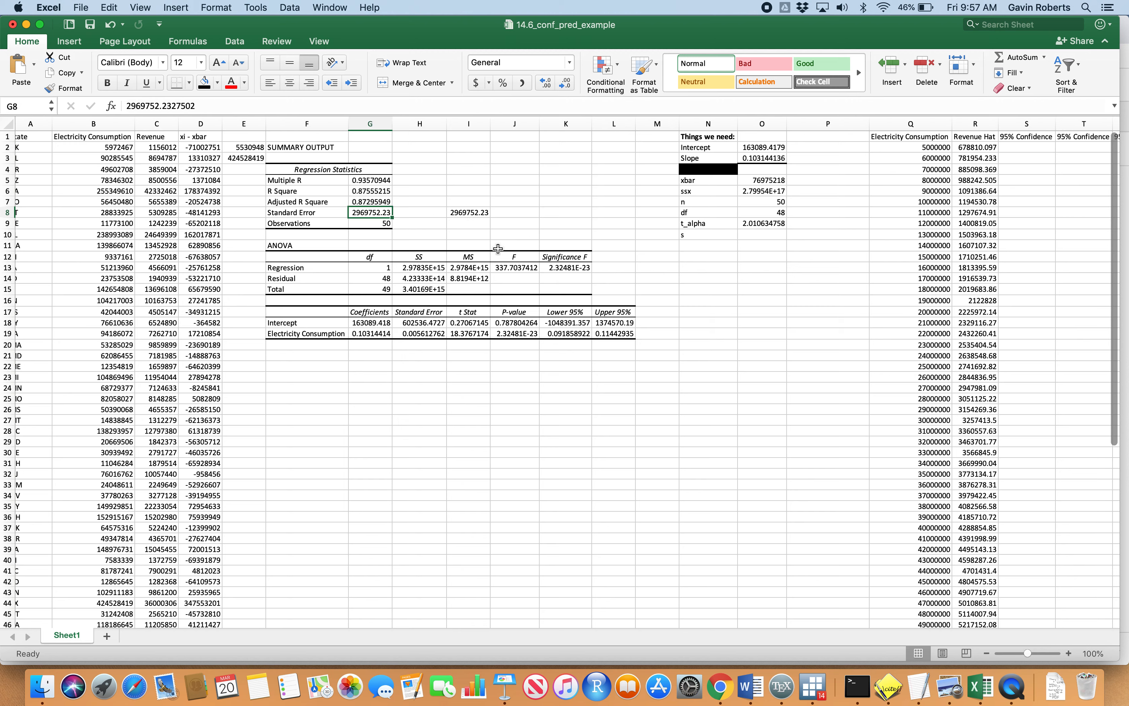
pyautogui.click(472, 216)
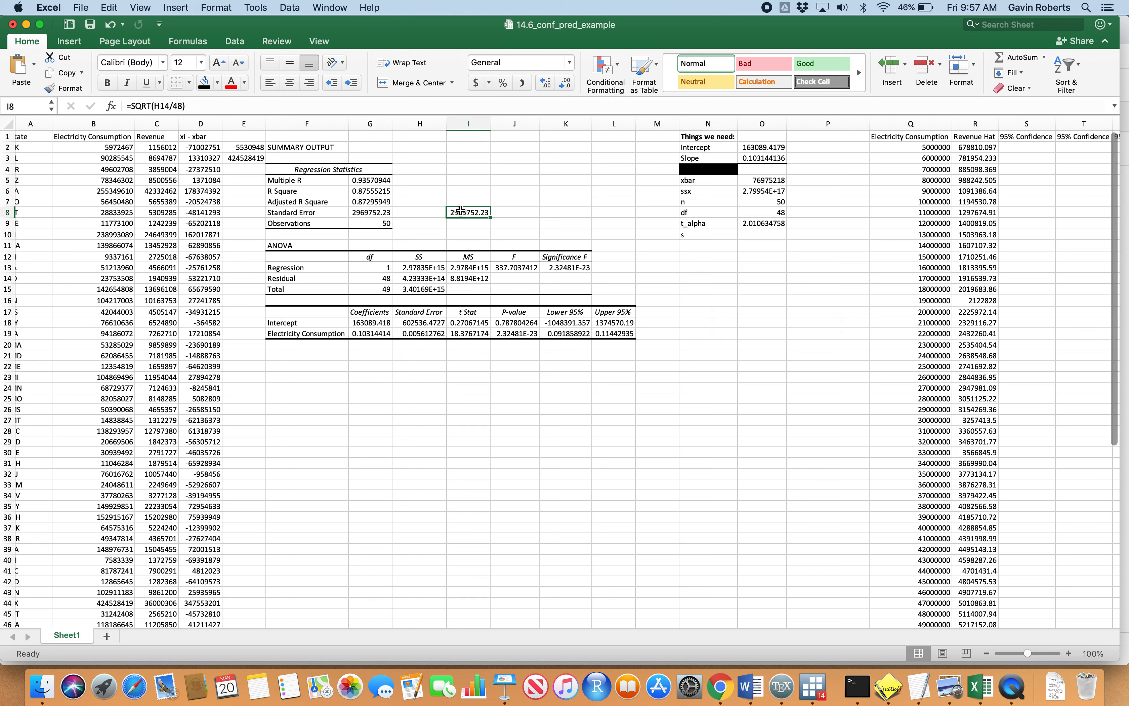
pyautogui.click(379, 214)
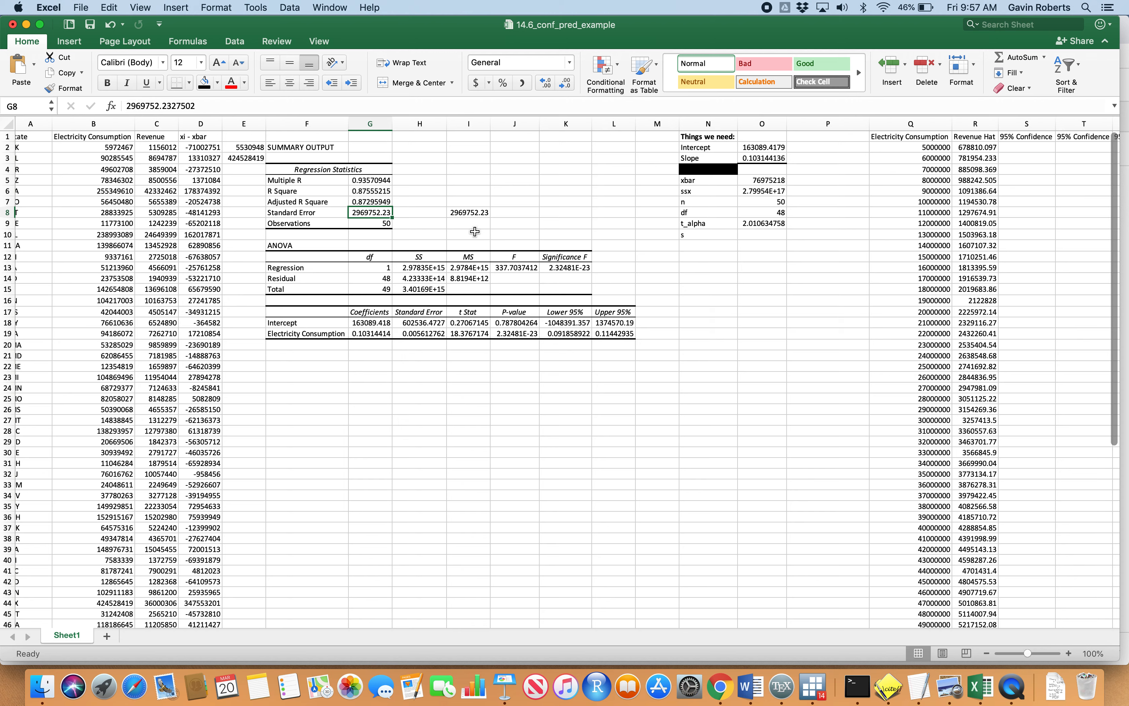
pyautogui.click(466, 217)
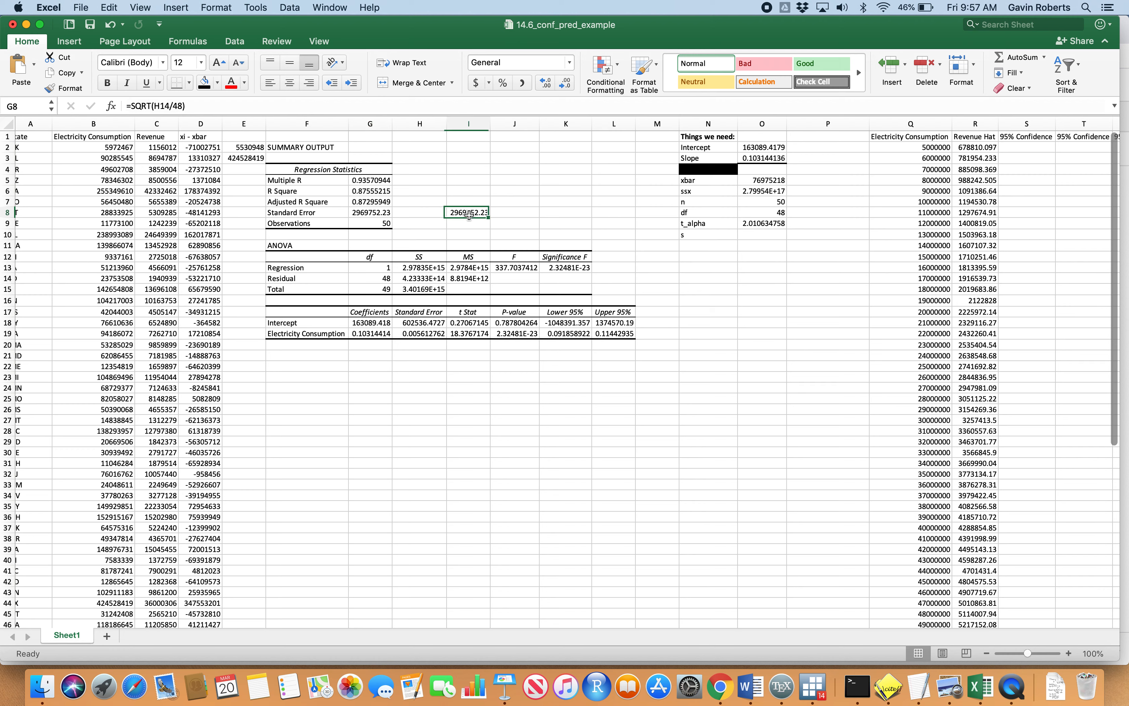
pyautogui.click(383, 214)
pyautogui.click(479, 212)
pyautogui.click(366, 214)
pyautogui.click(455, 212)
# Copy the Standard Error from G8 of the regression output into cell O10 as s
pyautogui.click(362, 214)
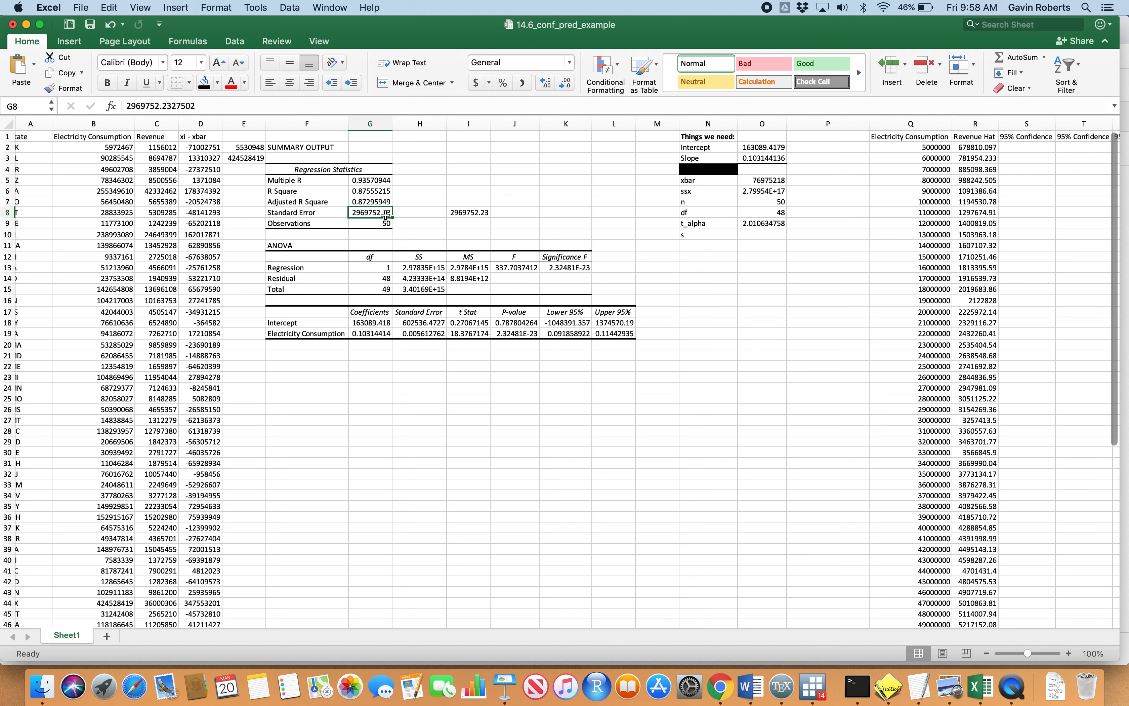
pyautogui.press('super+c')
pyautogui.click(747, 237)
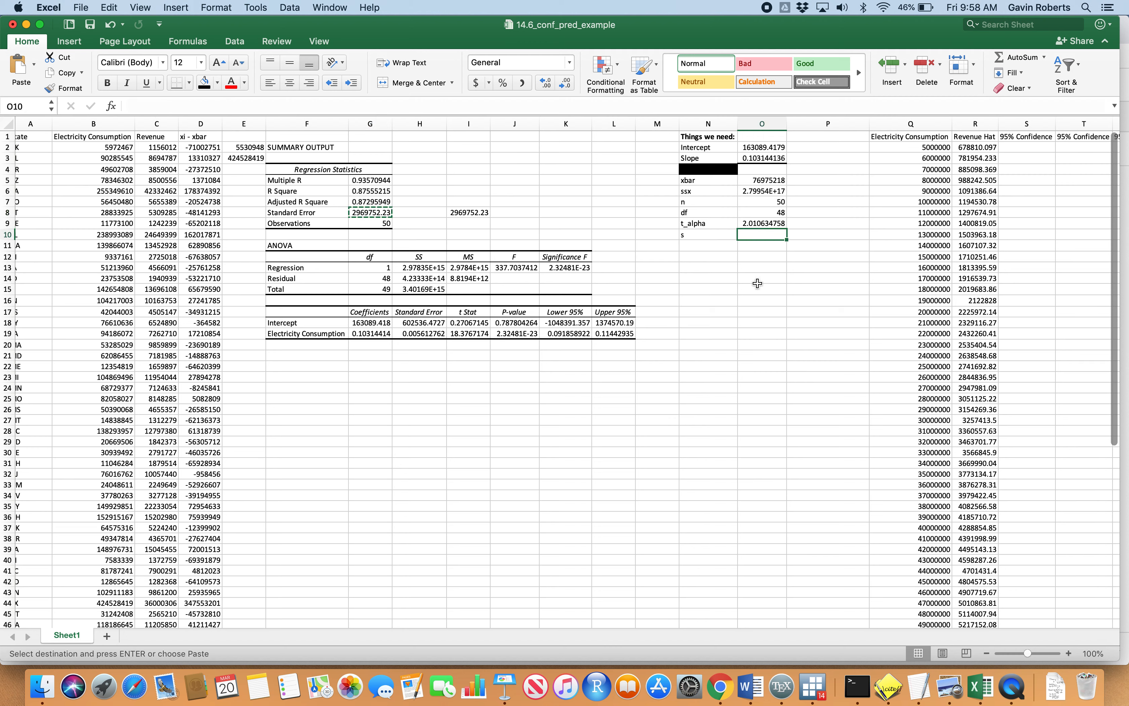
pyautogui.press('super+v')
pyautogui.click(791, 314)
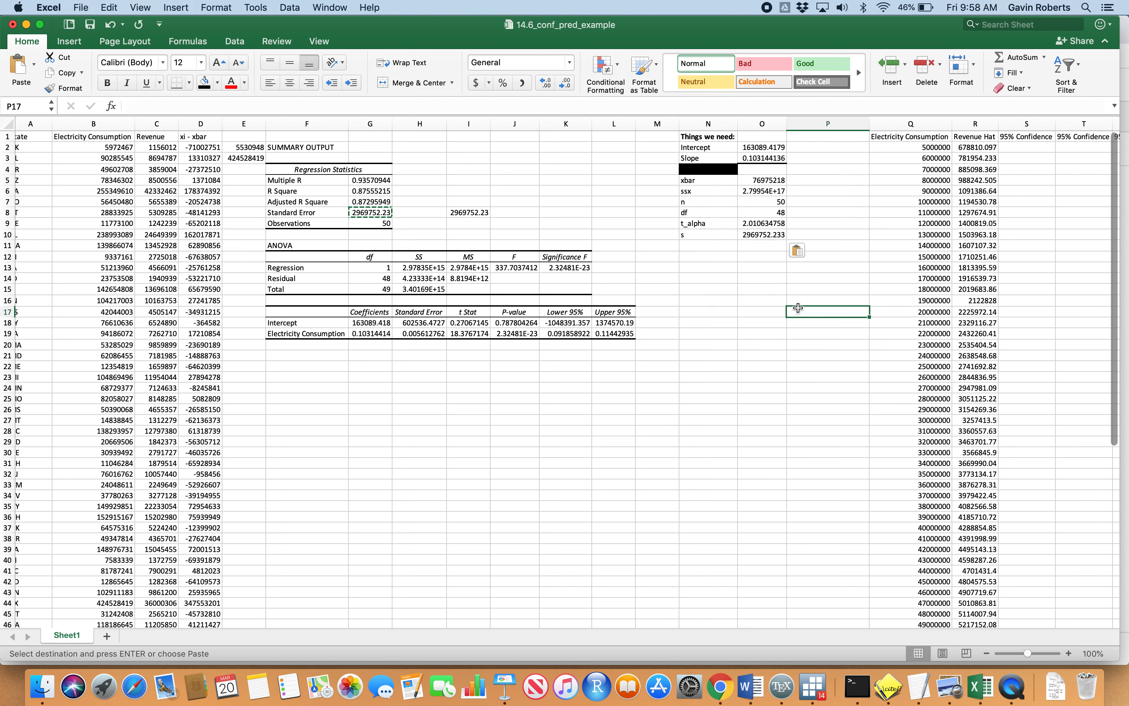
# Look over the inputs in column O and the 95% Confidence and 95% Prediction columns S through V
pyautogui.click(761, 124)
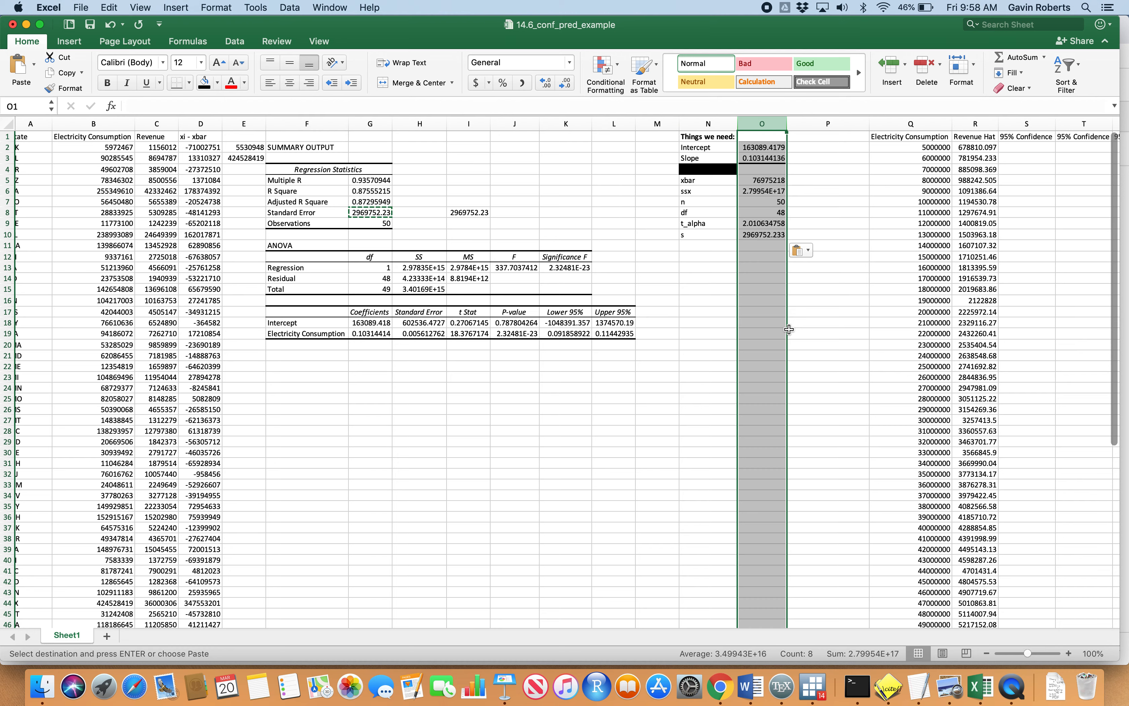
pyautogui.hscroll(5, 788, 329)
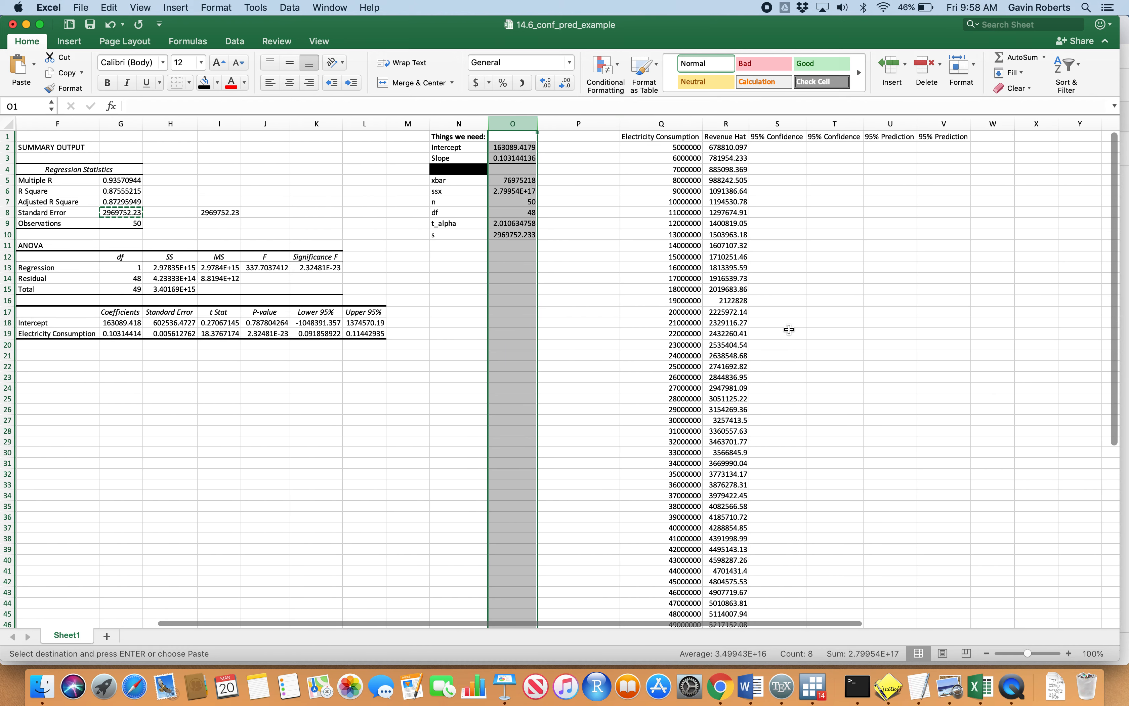
pyautogui.hscroll(1, 812, 273)
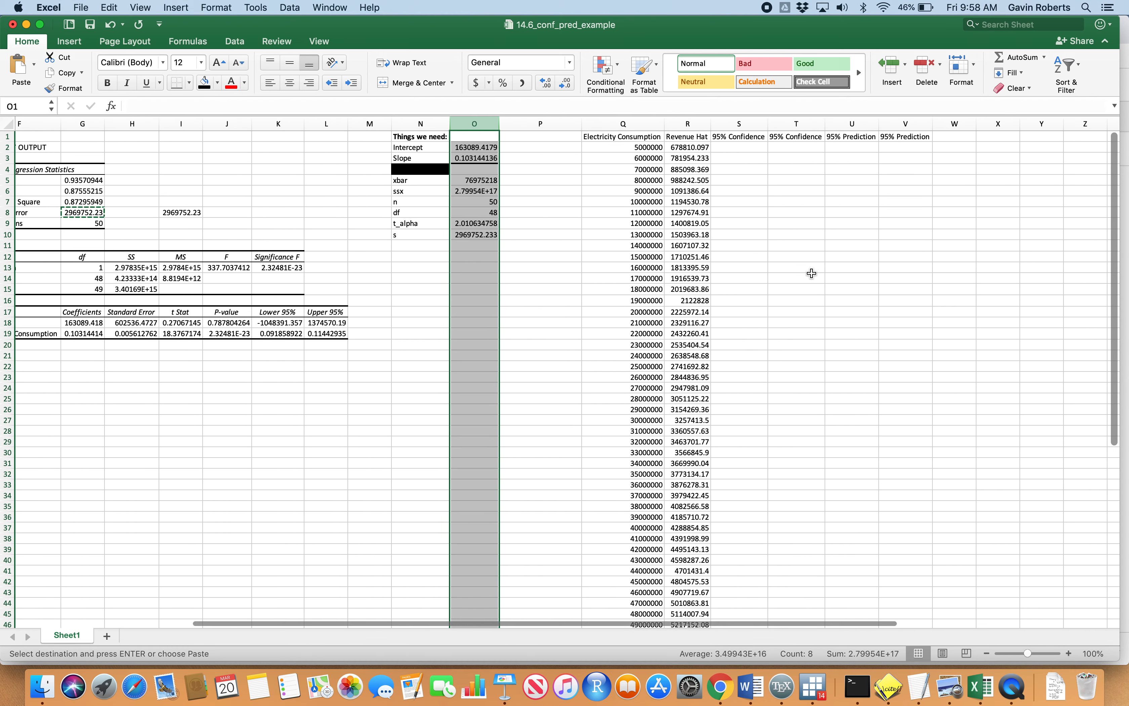
pyautogui.click(772, 169)
pyautogui.click(724, 149)
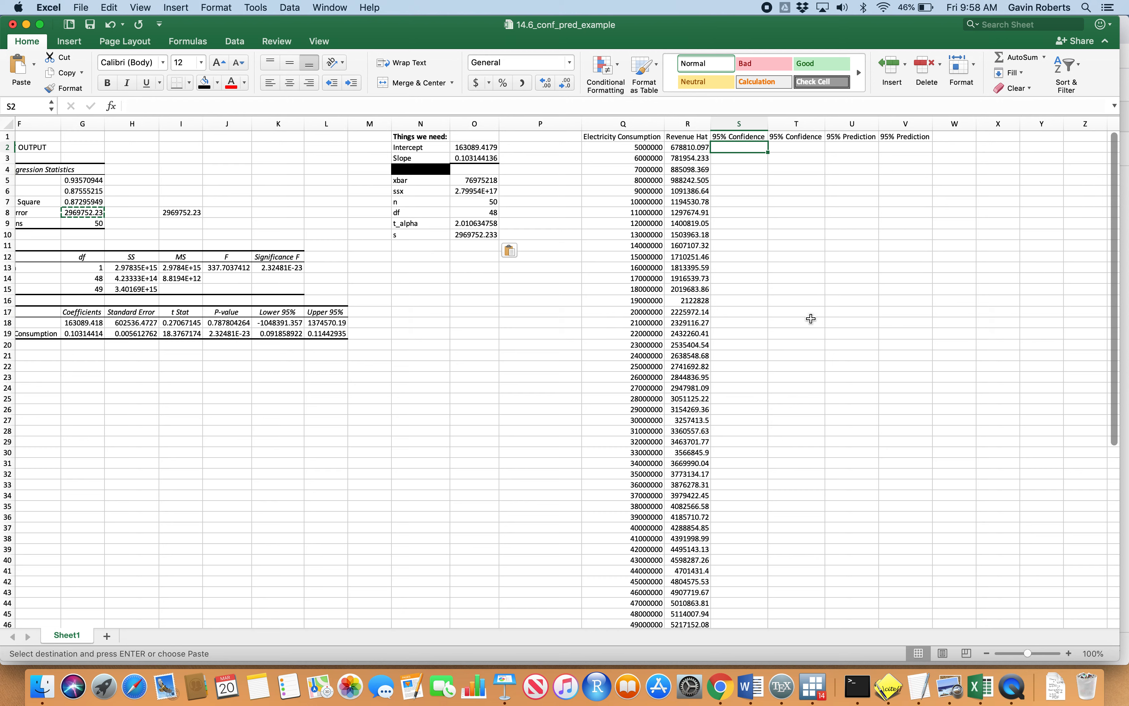
pyautogui.click(737, 124)
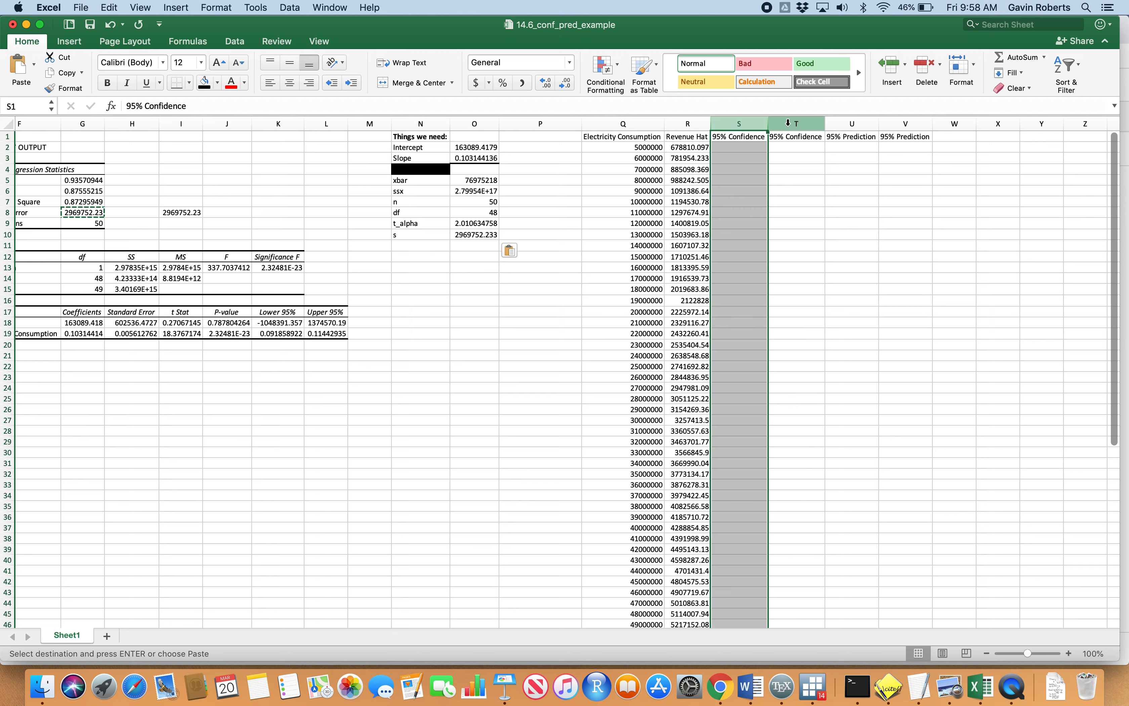
pyautogui.click(788, 123)
pyautogui.click(853, 123)
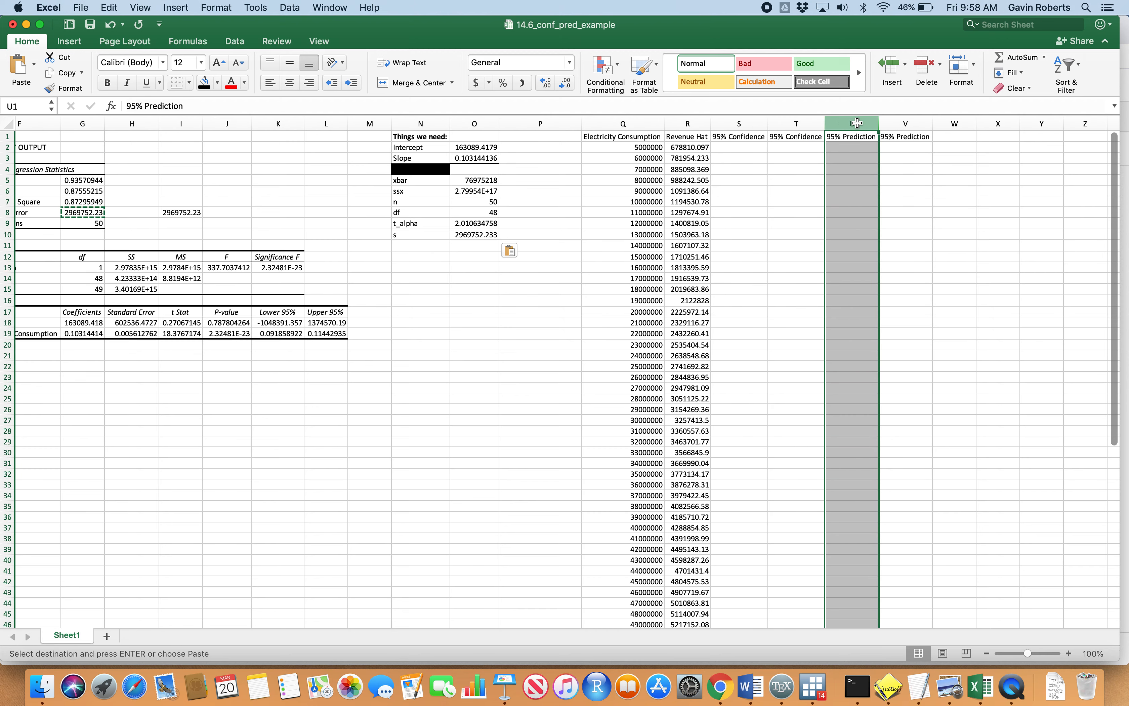
pyautogui.click(899, 122)
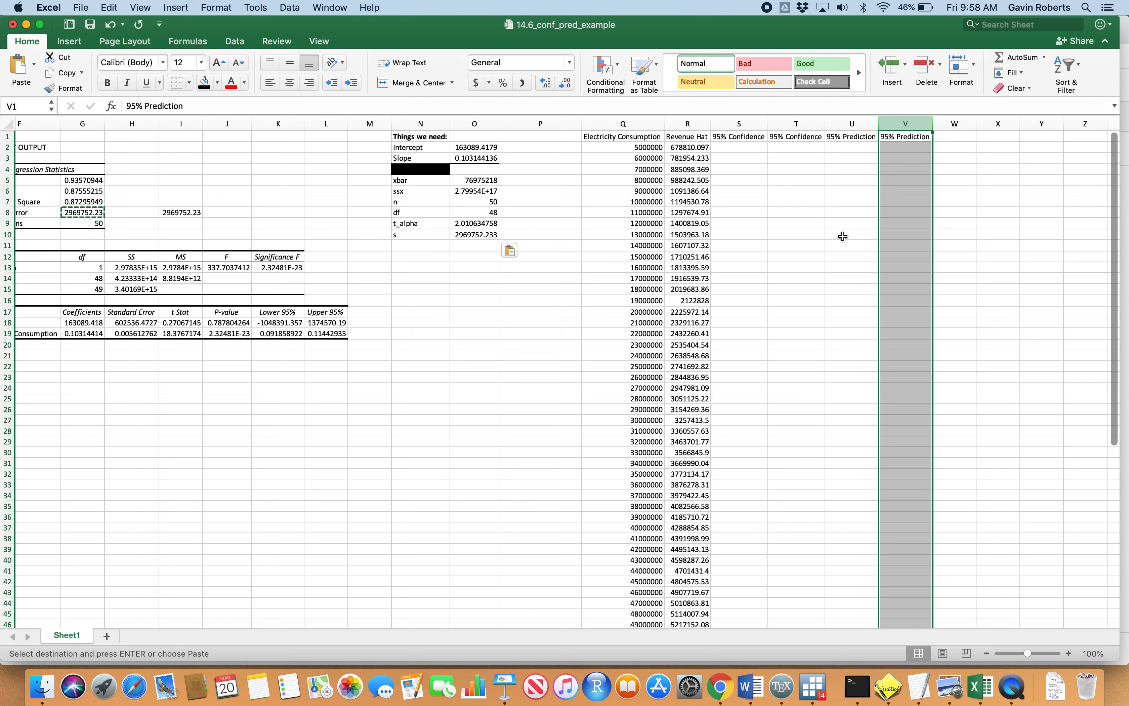
pyautogui.click(842, 235)
# Start the lower 95% Confidence formula in cell S2 with the predicted revenue minus sign, =R2-
pyautogui.click(748, 150)
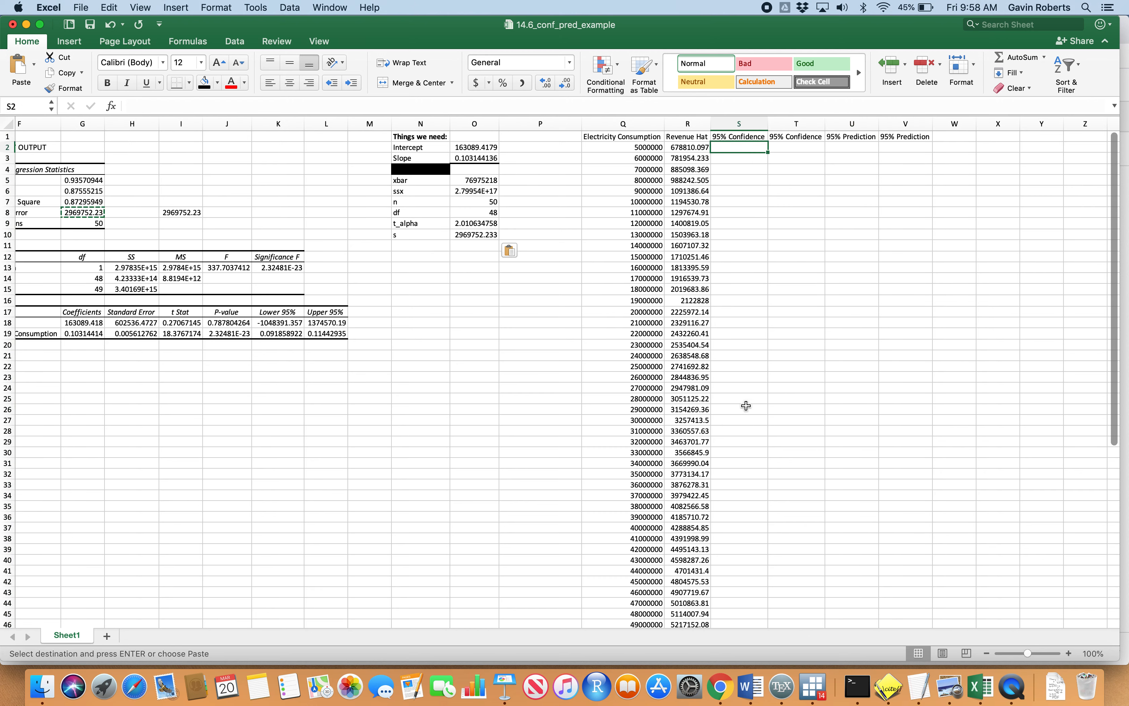
pyautogui.write('=')
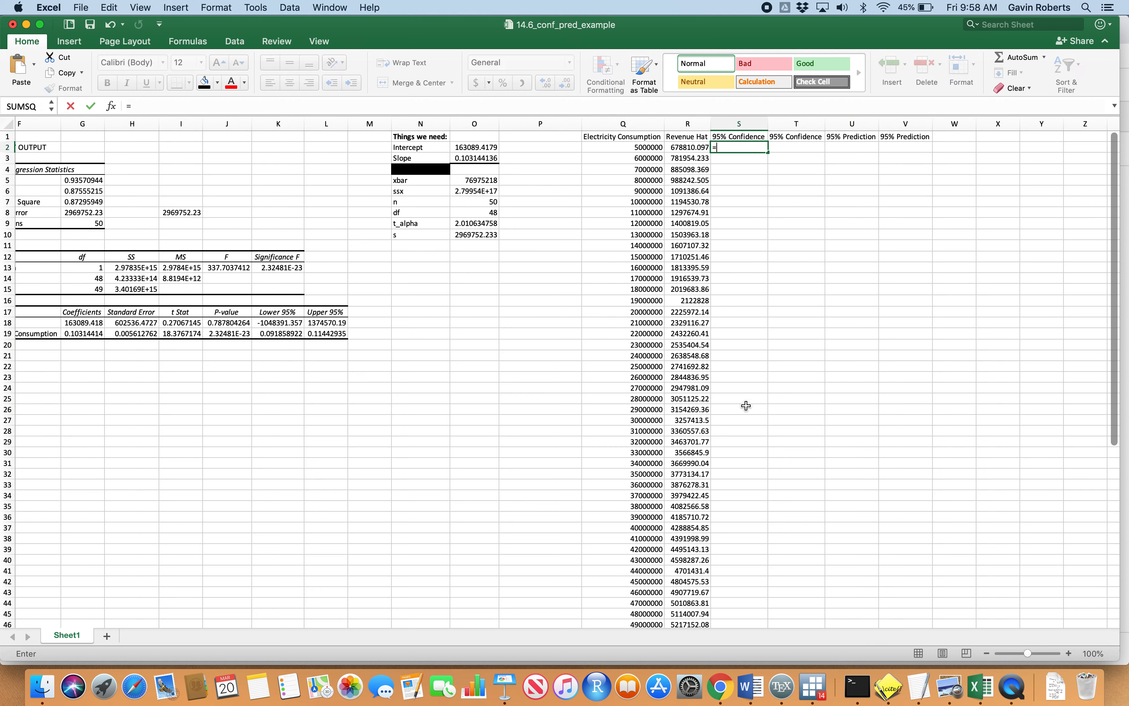
pyautogui.press('Left')
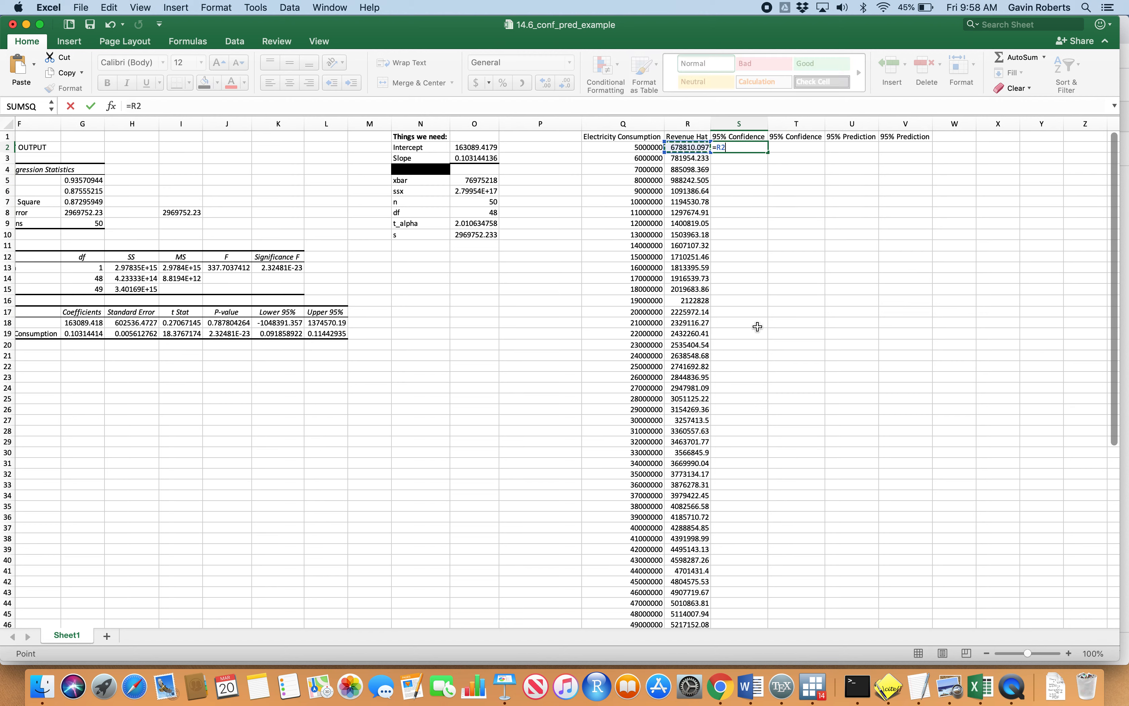
pyautogui.write('-')
# Consult equations 14.23 and 14.24 for the confidence interval in the MindTap page in Chrome, and return to the Excel worksheet
pyautogui.hotkey('ctrl', 'Up')
pyautogui.click(353, 282)
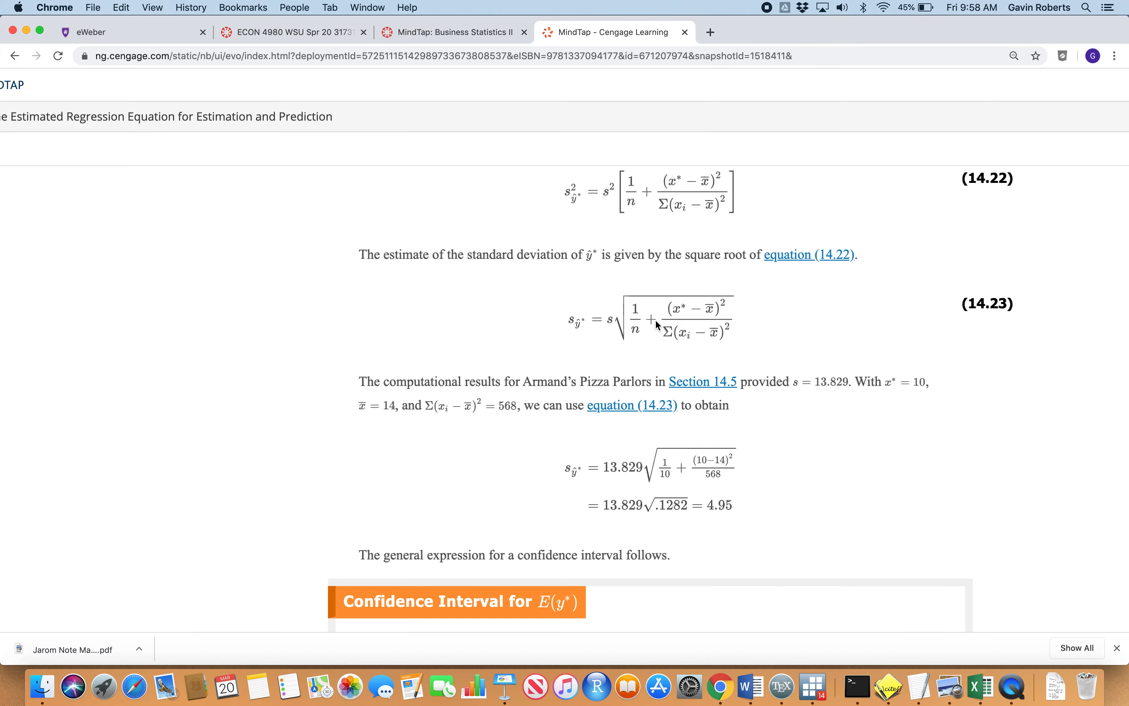
pyautogui.scroll(-8, 656, 320)
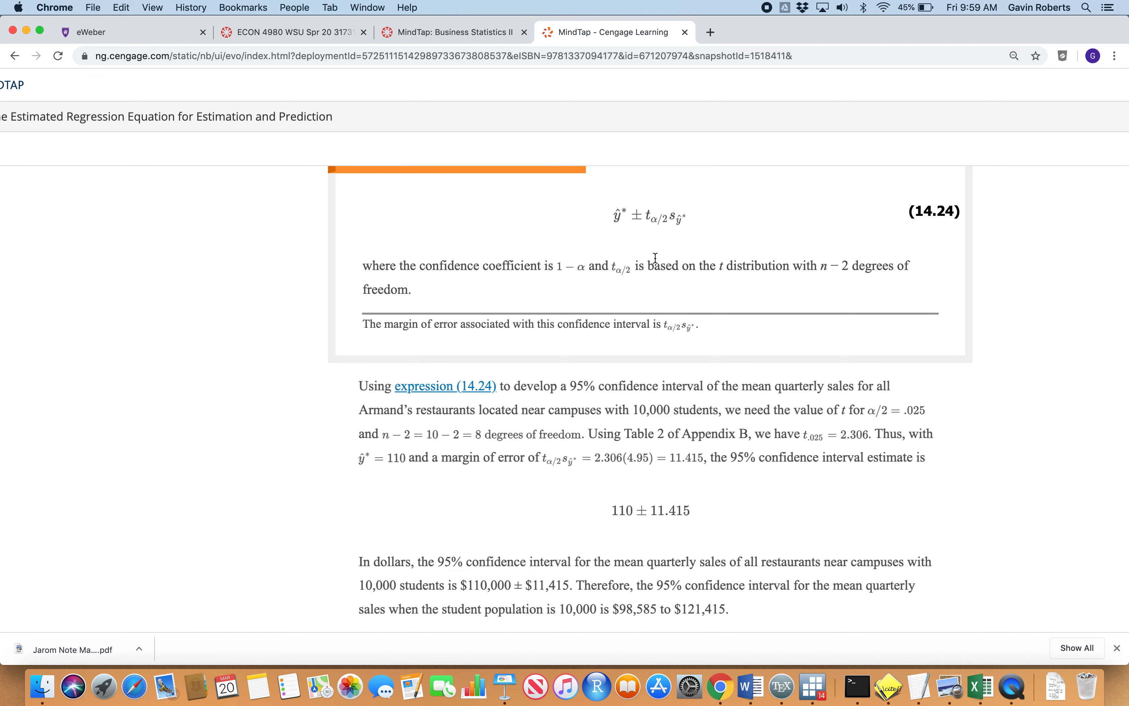
pyautogui.hotkey('ctrl', 'Up')
pyautogui.click(966, 406)
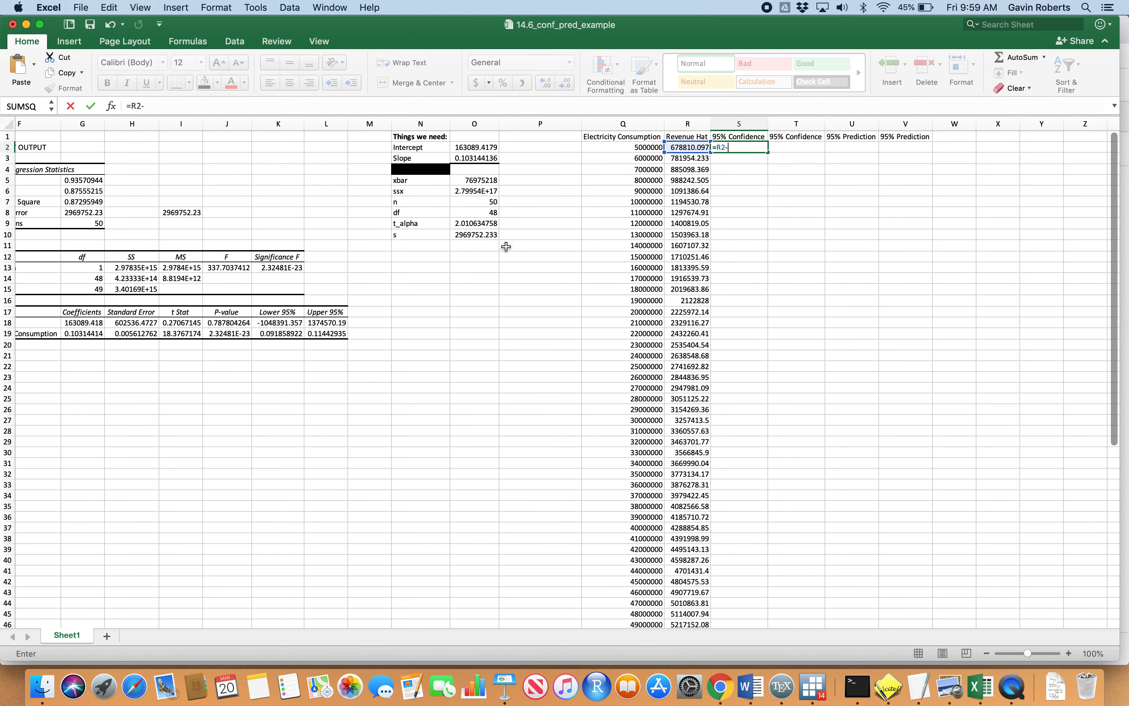
# Extend the S2 formula with an absolute reference to t_alpha times an opening square root, $O$9*sqrt(
pyautogui.click(480, 223)
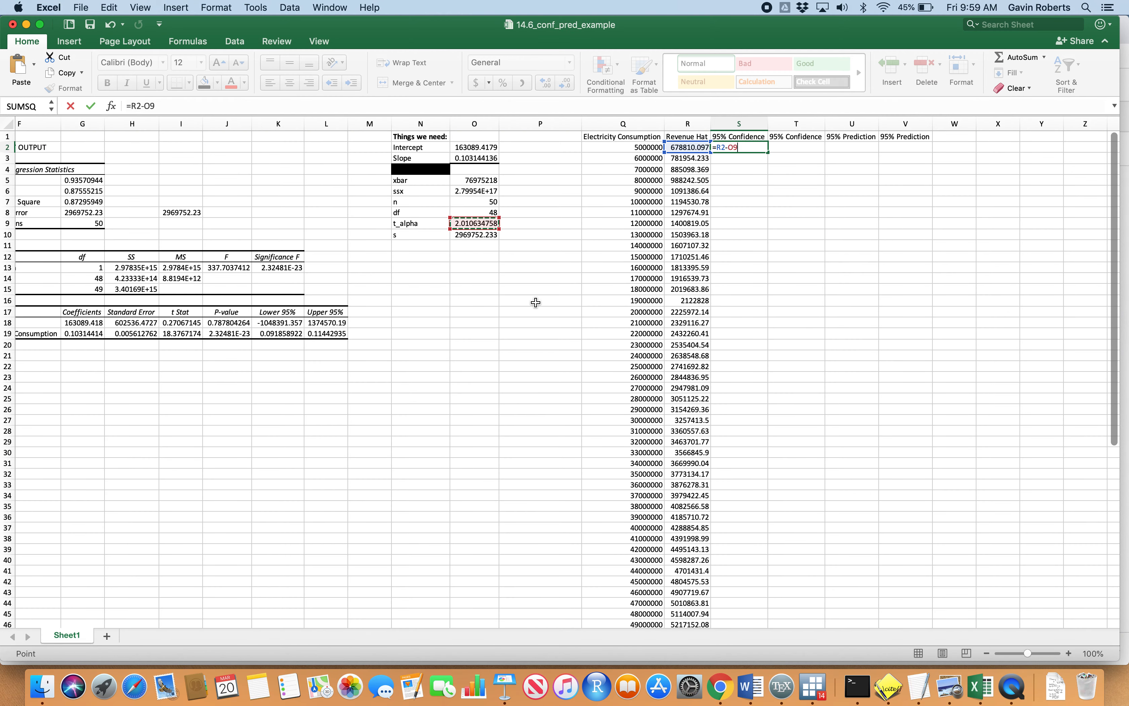
pyautogui.click(144, 106)
pyautogui.write('$')
pyautogui.press('Right')
pyautogui.write('$9*sqrt(')
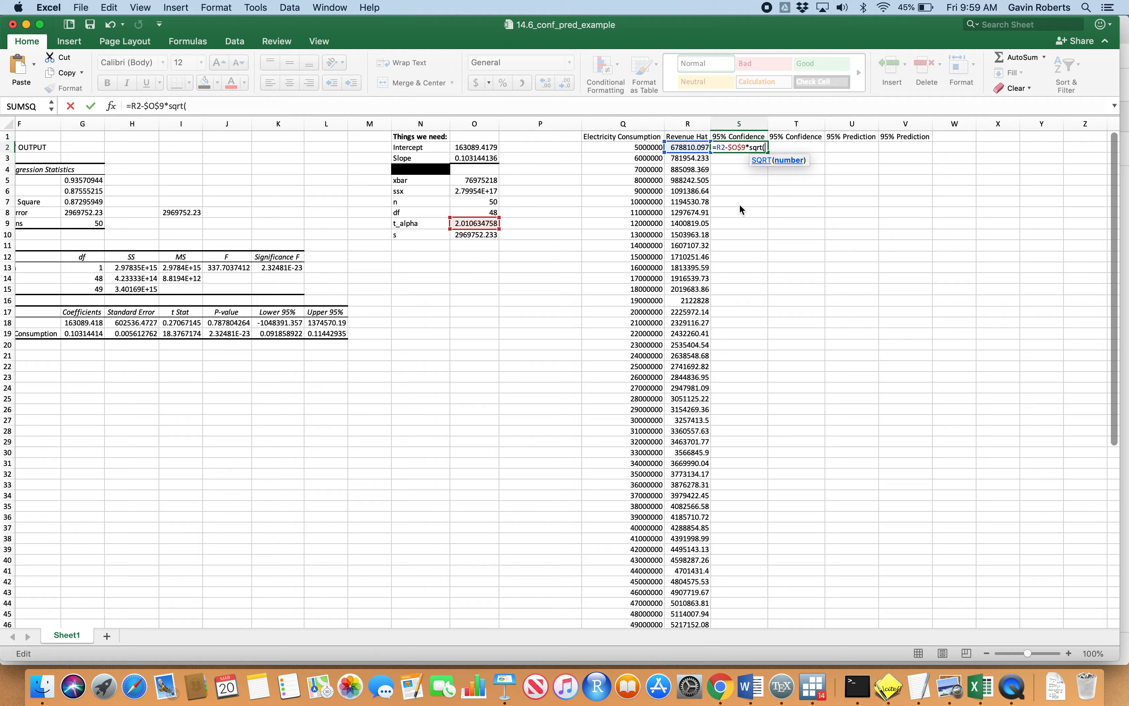
# Review equation 14.23 for the standard deviation in the Chrome textbook page, and return to the Excel worksheet
pyautogui.hotkey('ctrl', 'Up')
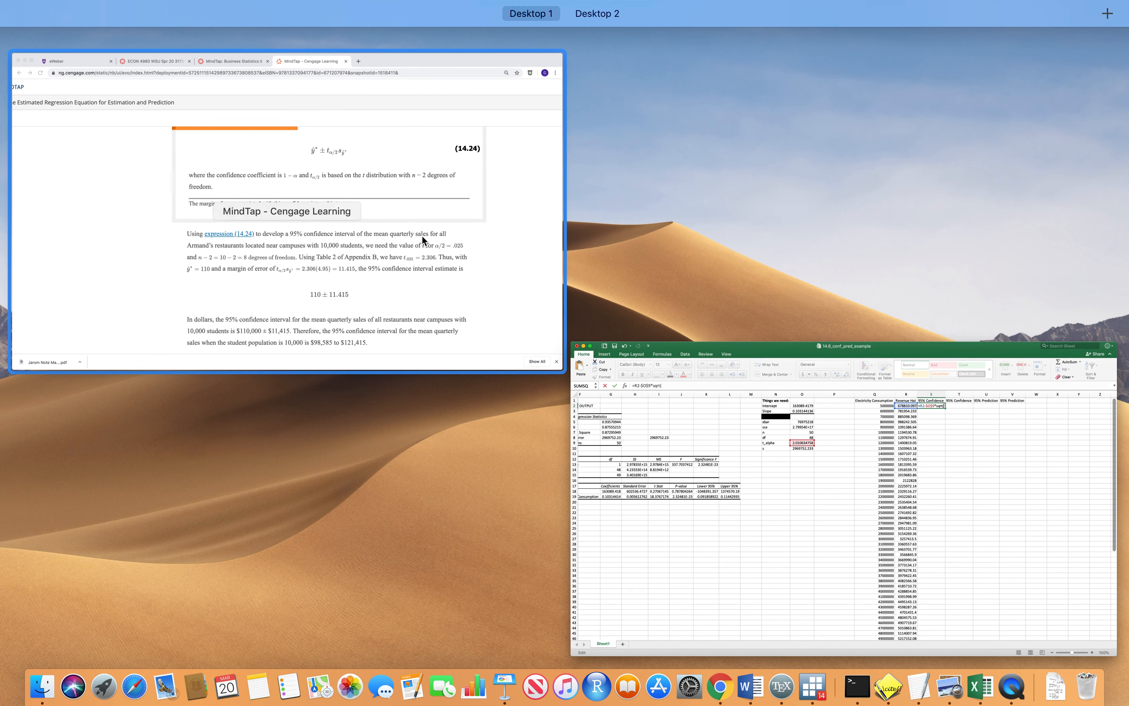
pyautogui.click(421, 234)
pyautogui.scroll(5, 681, 358)
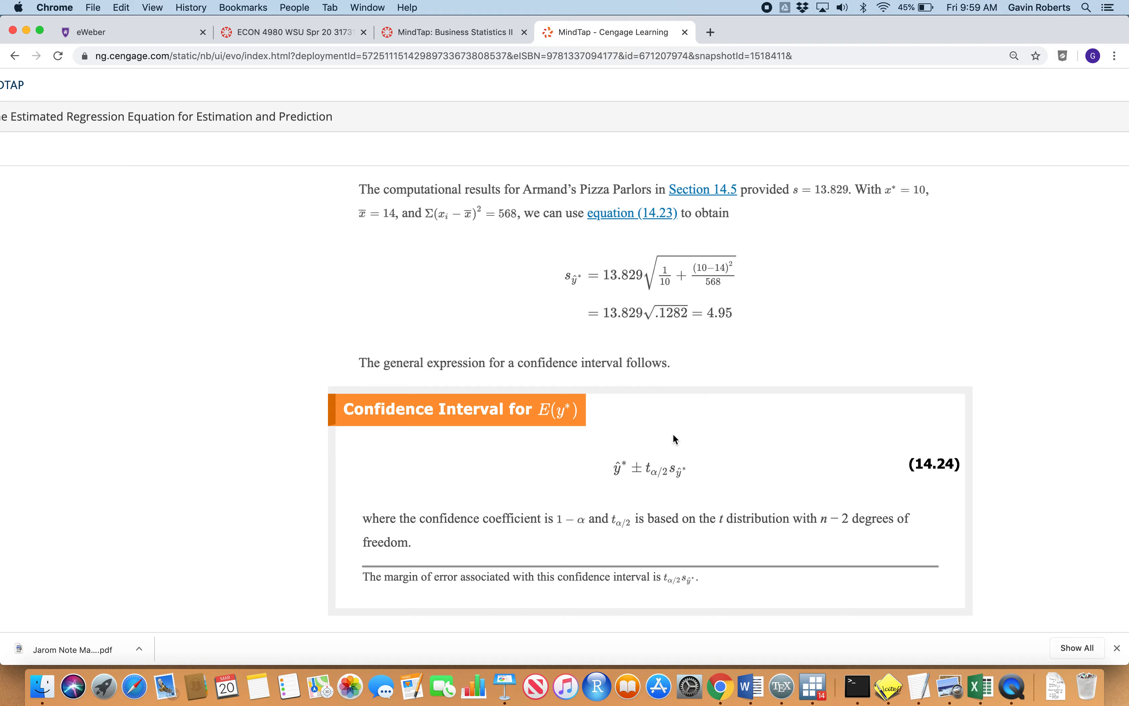
pyautogui.scroll(6, 676, 439)
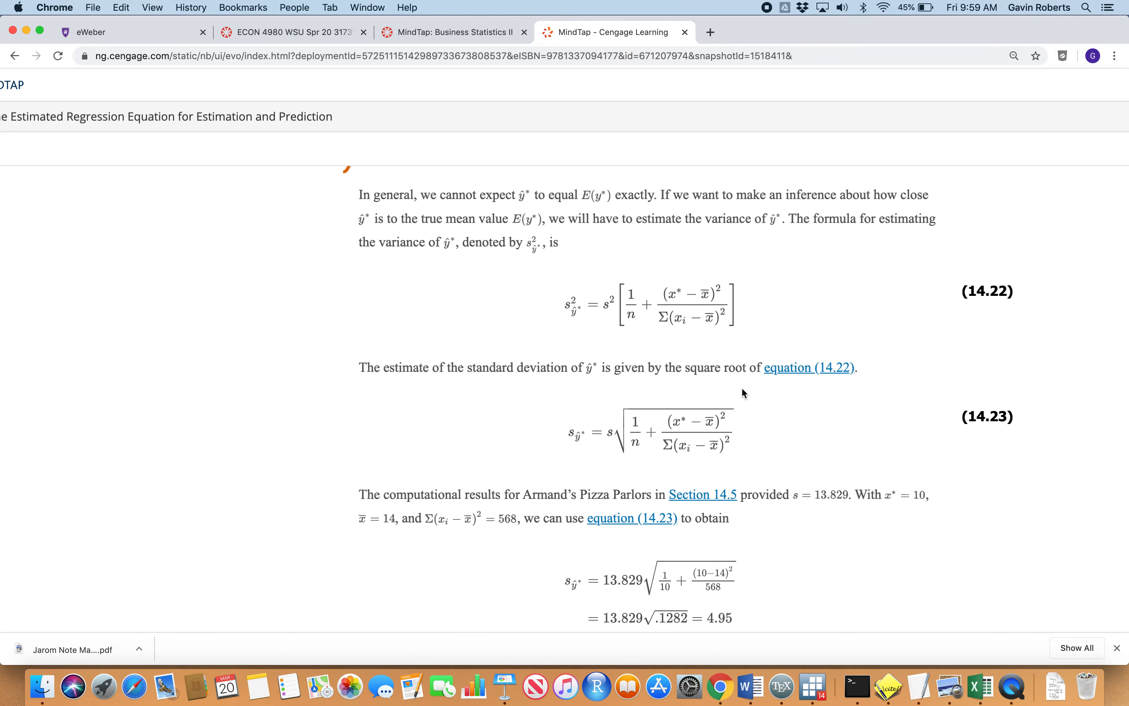
pyautogui.hotkey('ctrl', 'Up')
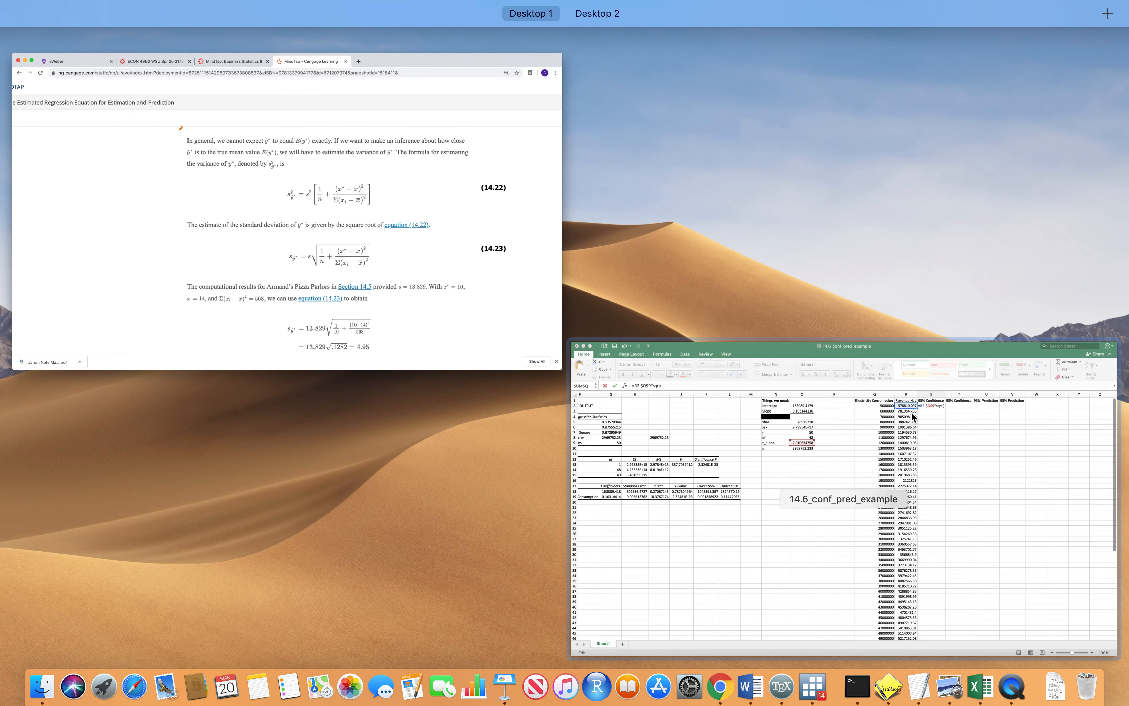
pyautogui.click(926, 432)
# Remove sqrt( from the end of the S2 formula and multiply by s with the absolute reference $O$10 instead
pyautogui.press('BackSpace')
pyautogui.press('BackSpace')
pyautogui.press('BackSpace')
pyautogui.press('BackSpace')
pyautogui.press('BackSpace')
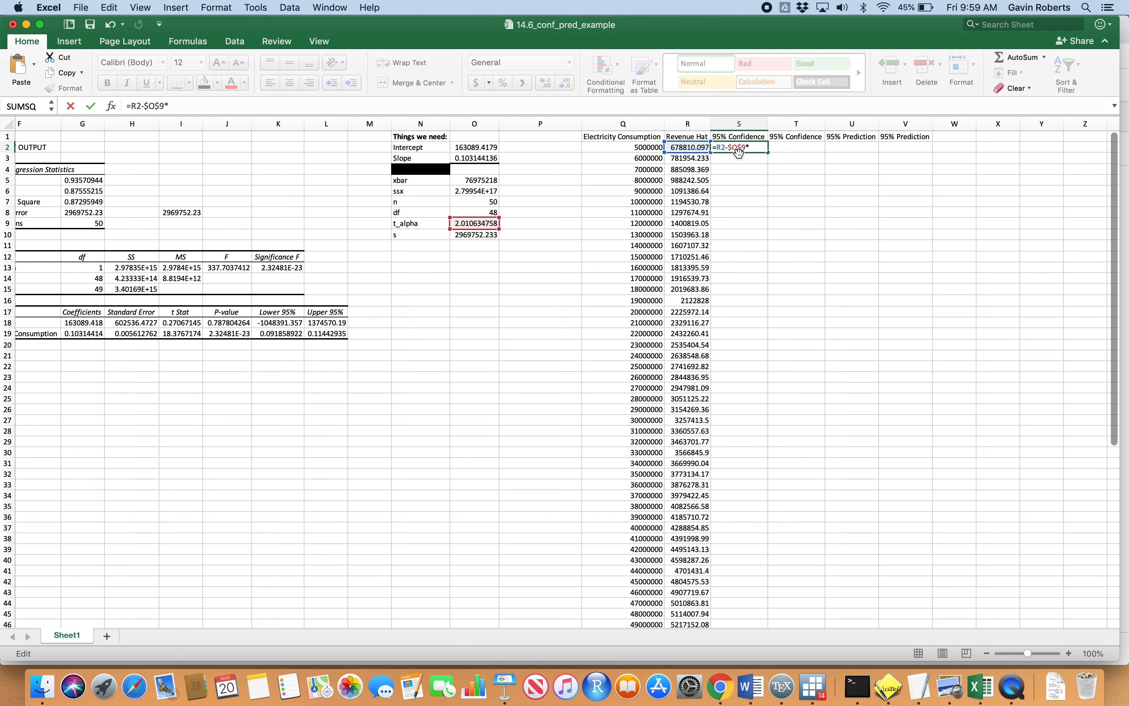
pyautogui.click(476, 234)
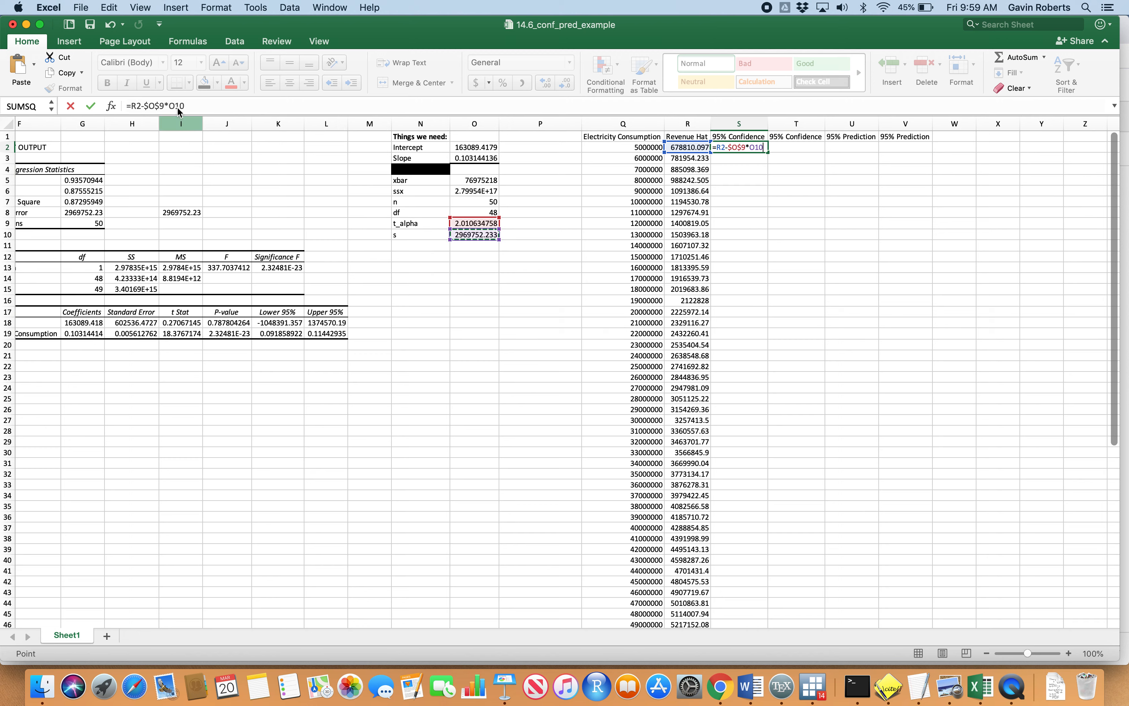
pyautogui.click(169, 103)
pyautogui.write('$')
pyautogui.press('Right')
pyautogui.write('$')
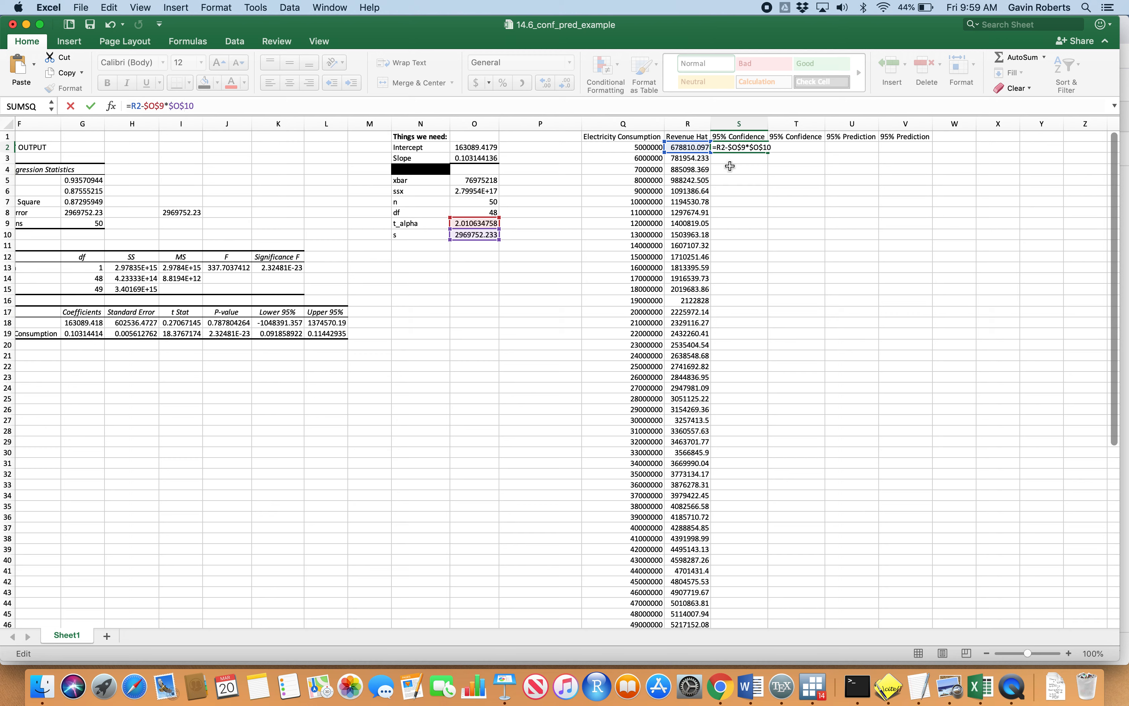
# Append the square root with its first term, one over n as an absolute reference: *sqrt(1/$O$7
pyautogui.click(251, 105)
pyautogui.write('*sqrt')
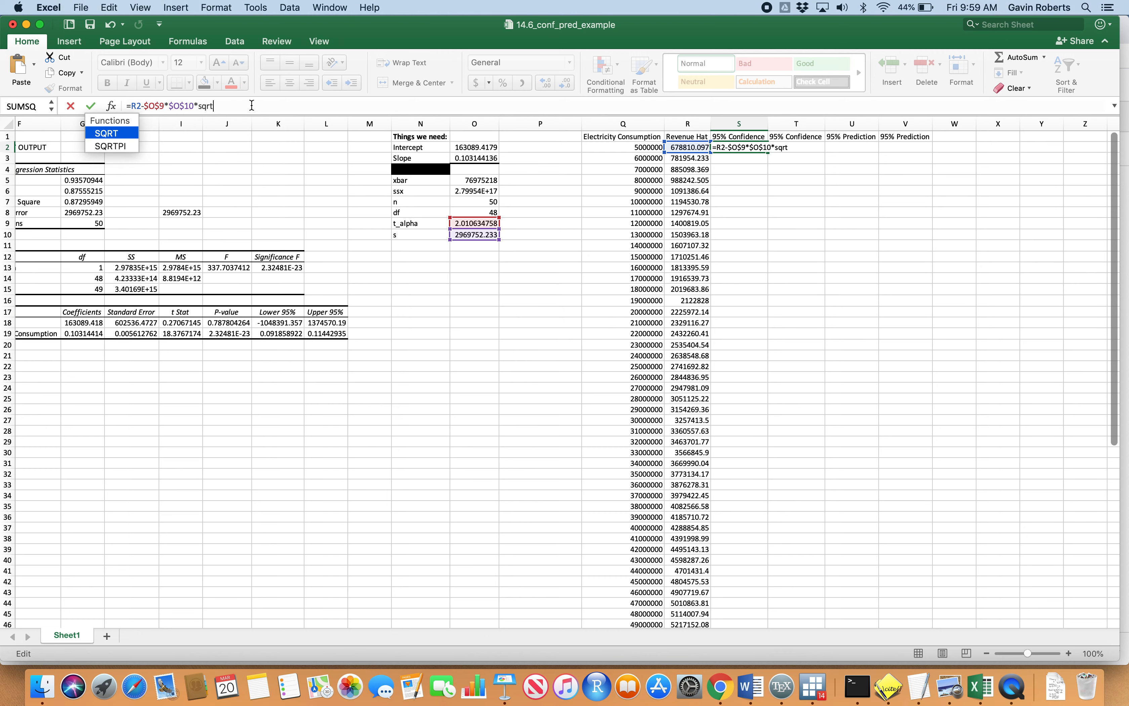
pyautogui.write('(')
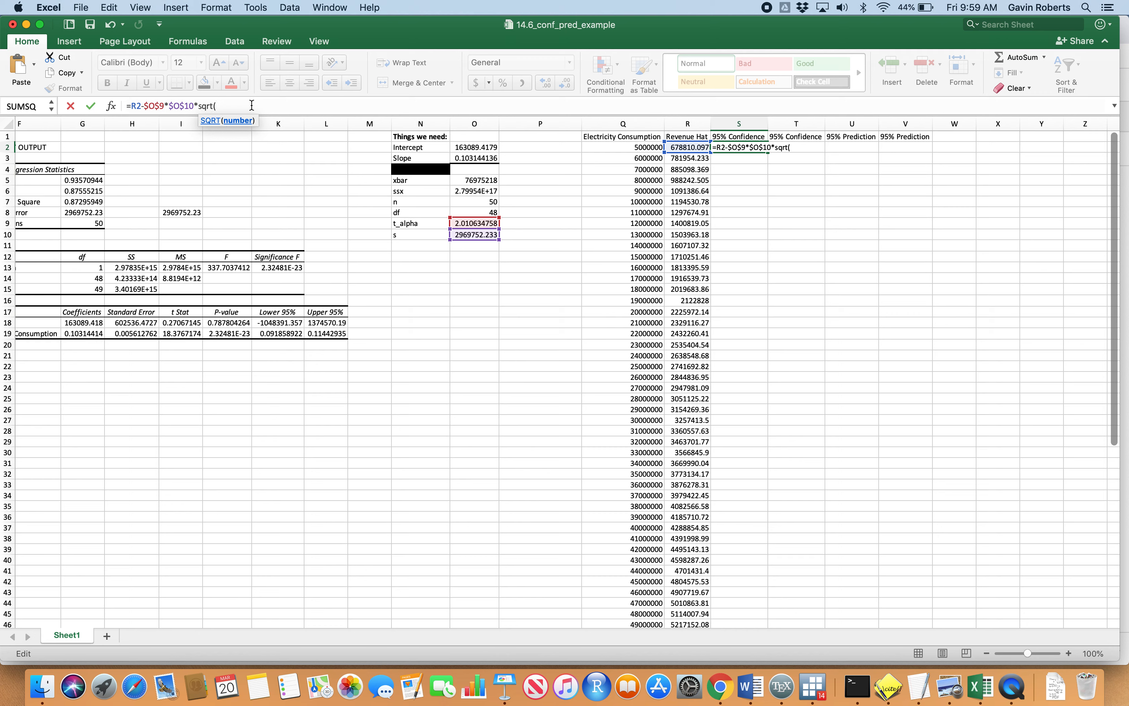
pyautogui.write('1/')
pyautogui.click(467, 202)
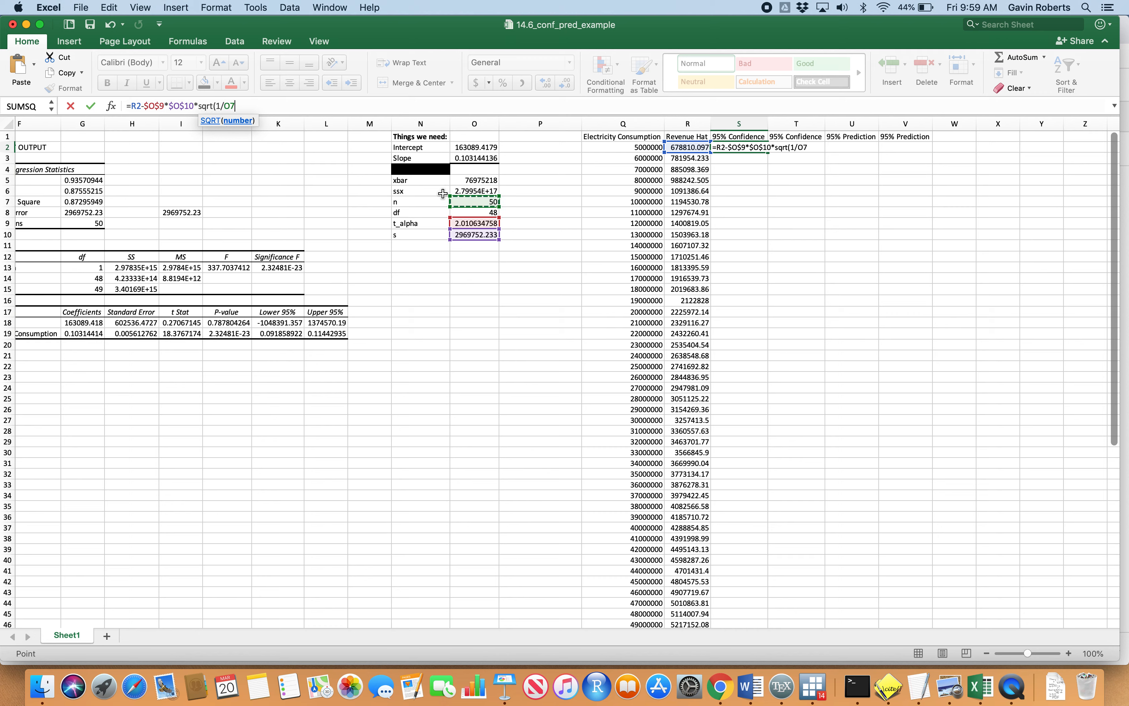
pyautogui.press('F4')
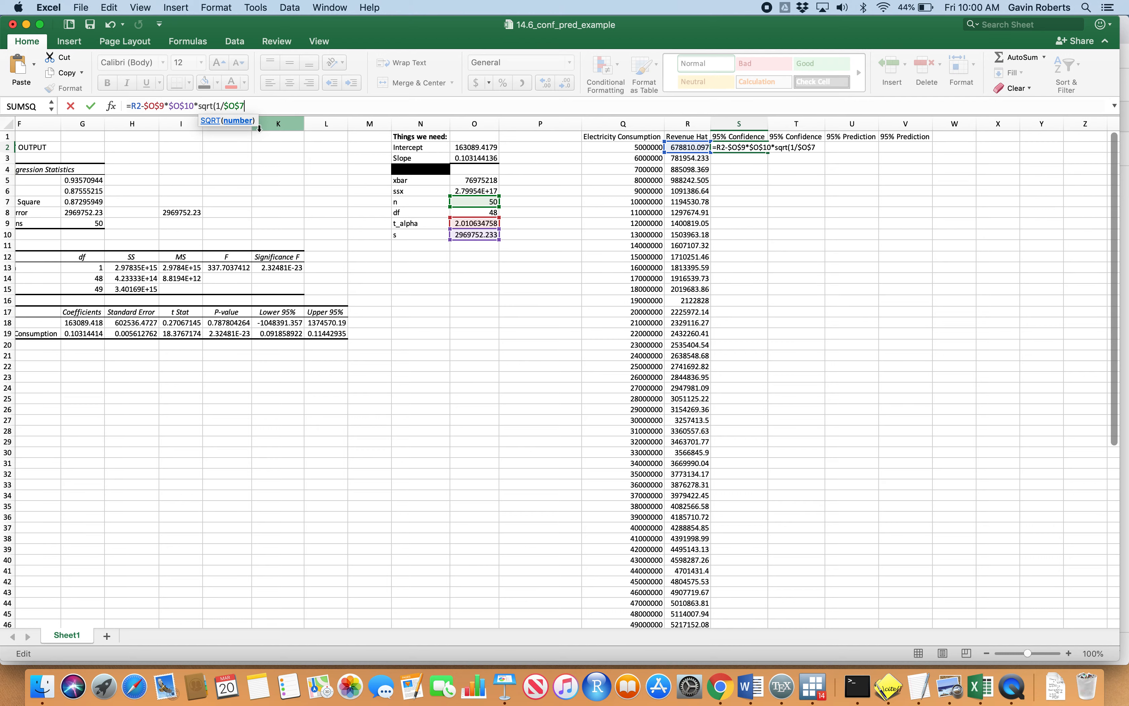
# Check the second term under the root of equation 14.23 in Chrome, and return to the Excel worksheet
pyautogui.hotkey('ctrl', 'Up')
pyautogui.click(470, 263)
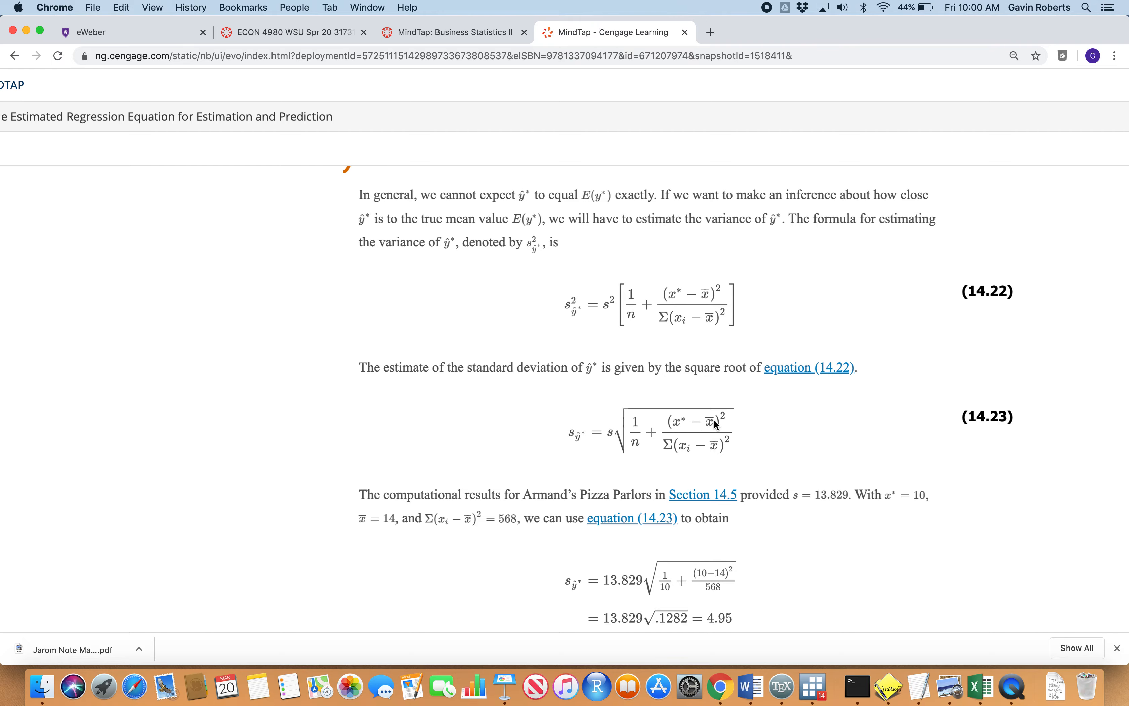
pyautogui.hotkey('ctrl', 'Up')
pyautogui.click(997, 443)
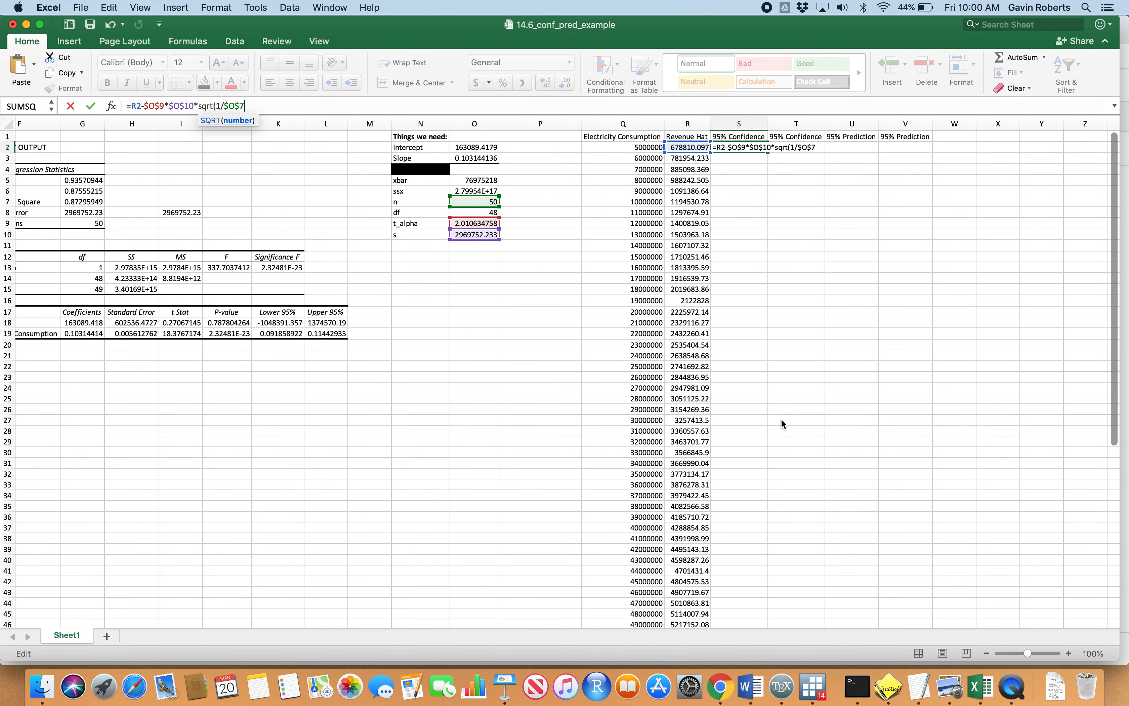
# Add the squared deviation of the consumption value from xbar to the S2 formula as +(Q2-$O$5)^2/
pyautogui.write('+')
pyautogui.write('(')
pyautogui.click(652, 148)
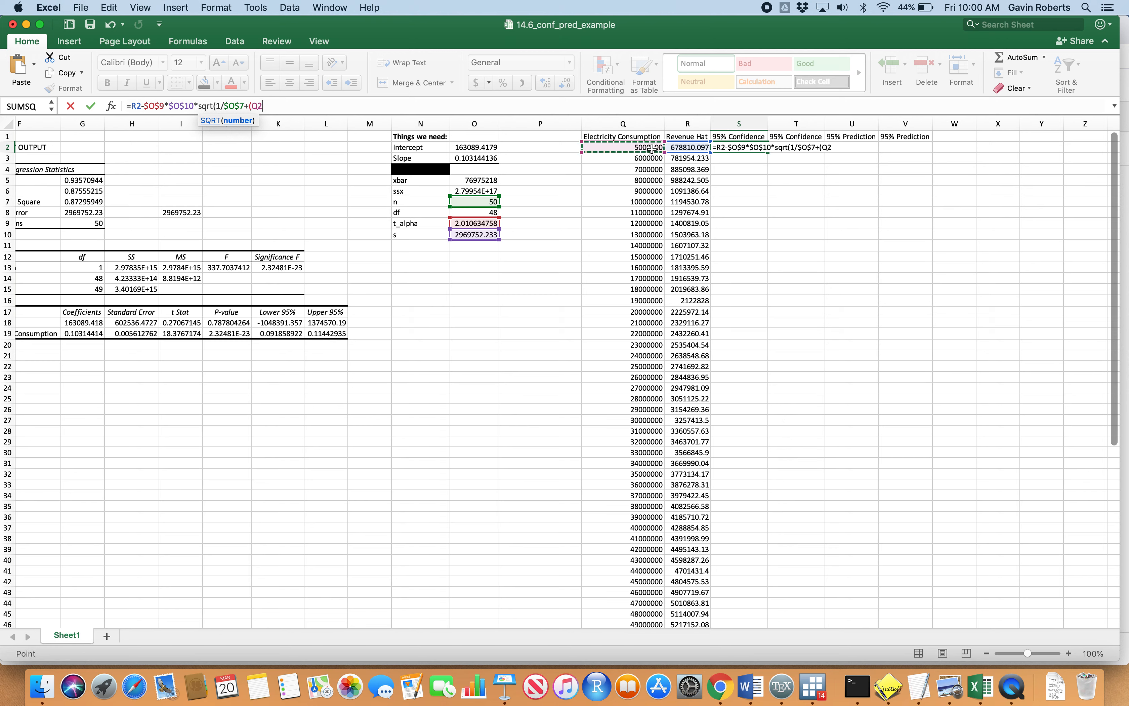
pyautogui.write('-')
pyautogui.click(484, 181)
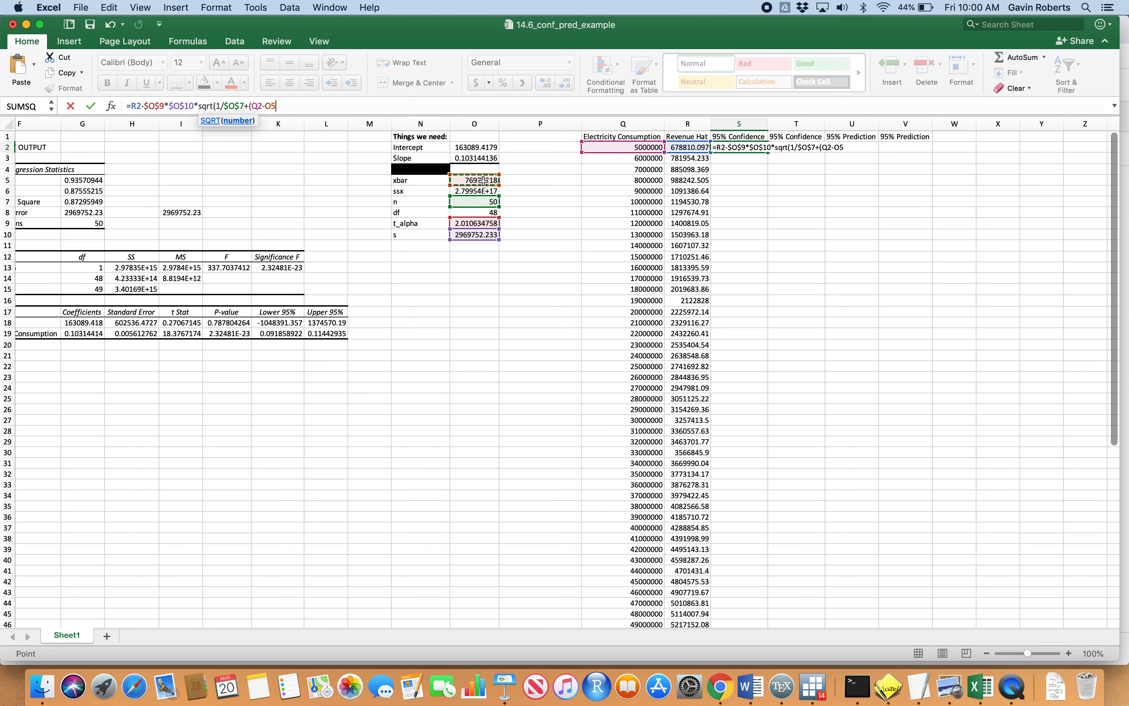
pyautogui.click(266, 106)
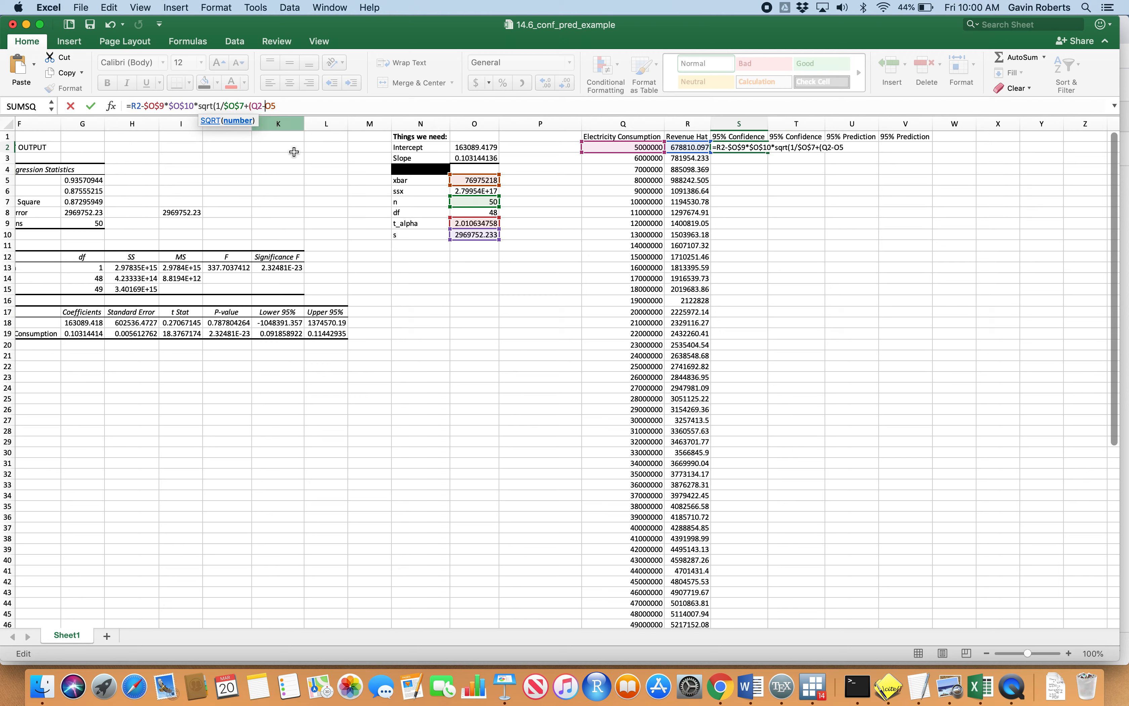
pyautogui.write('$')
pyautogui.press('Right')
pyautogui.write('$5')
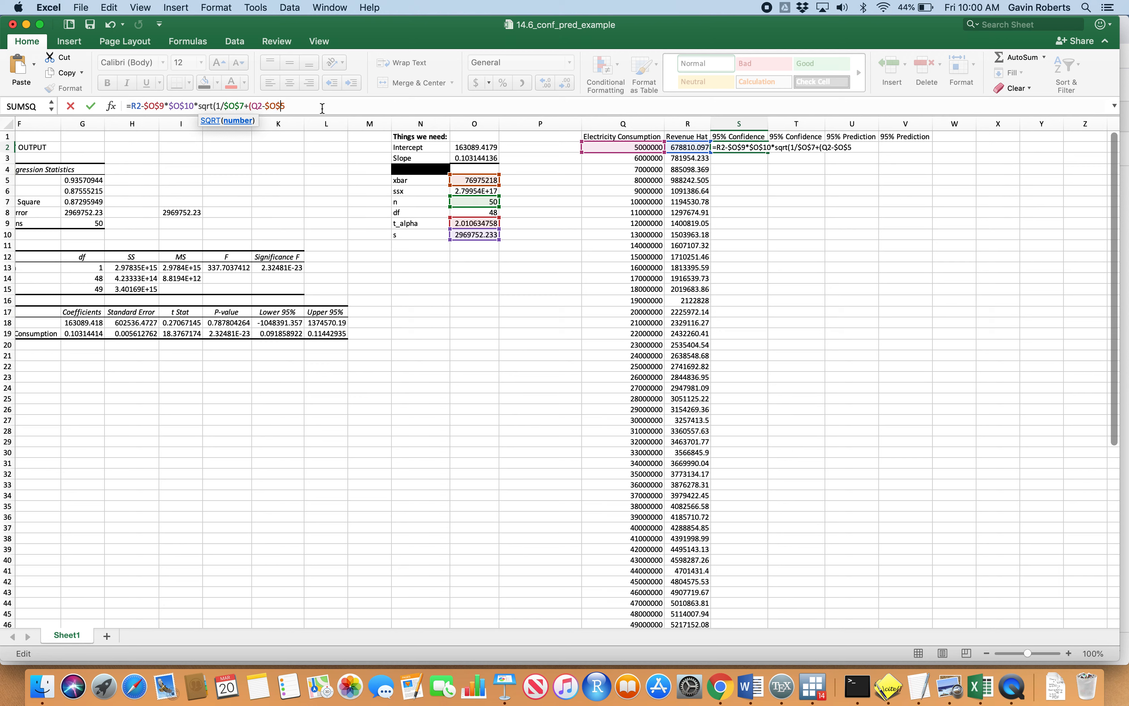
pyautogui.write(')^2/')
# Check the denominator under the root of equation 14.23 in Chrome, and return to the Excel worksheet
pyautogui.hotkey('ctrl', 'Up')
pyautogui.click(429, 251)
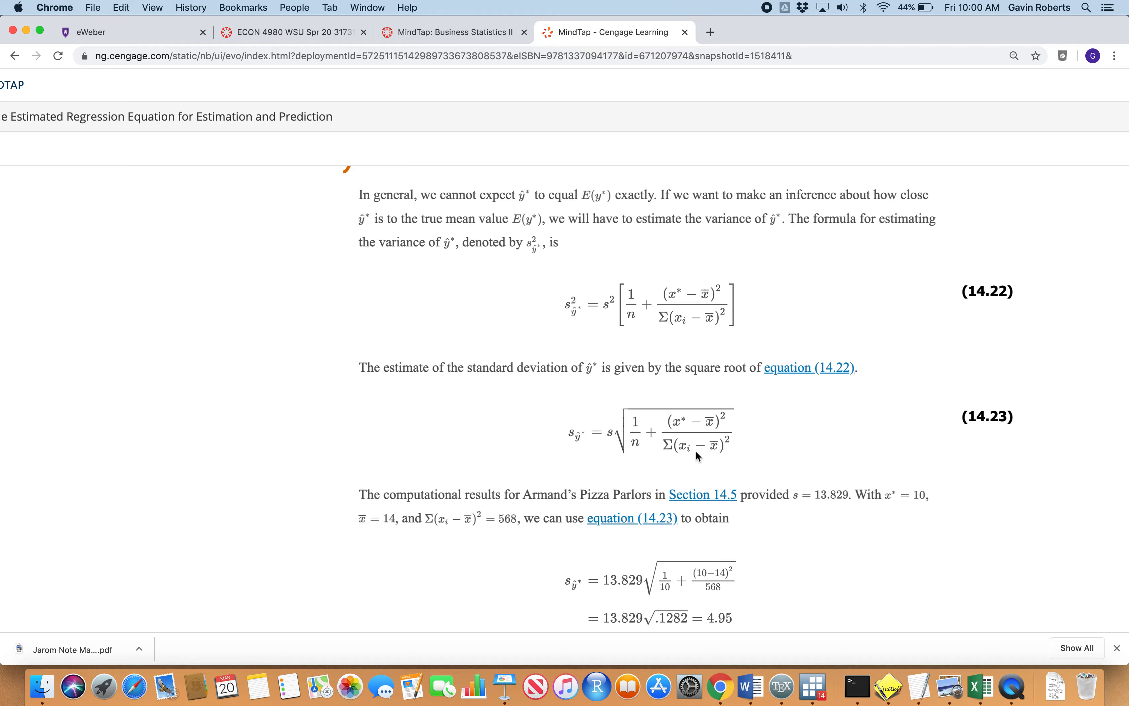
pyautogui.hotkey('ctrl', 'Up')
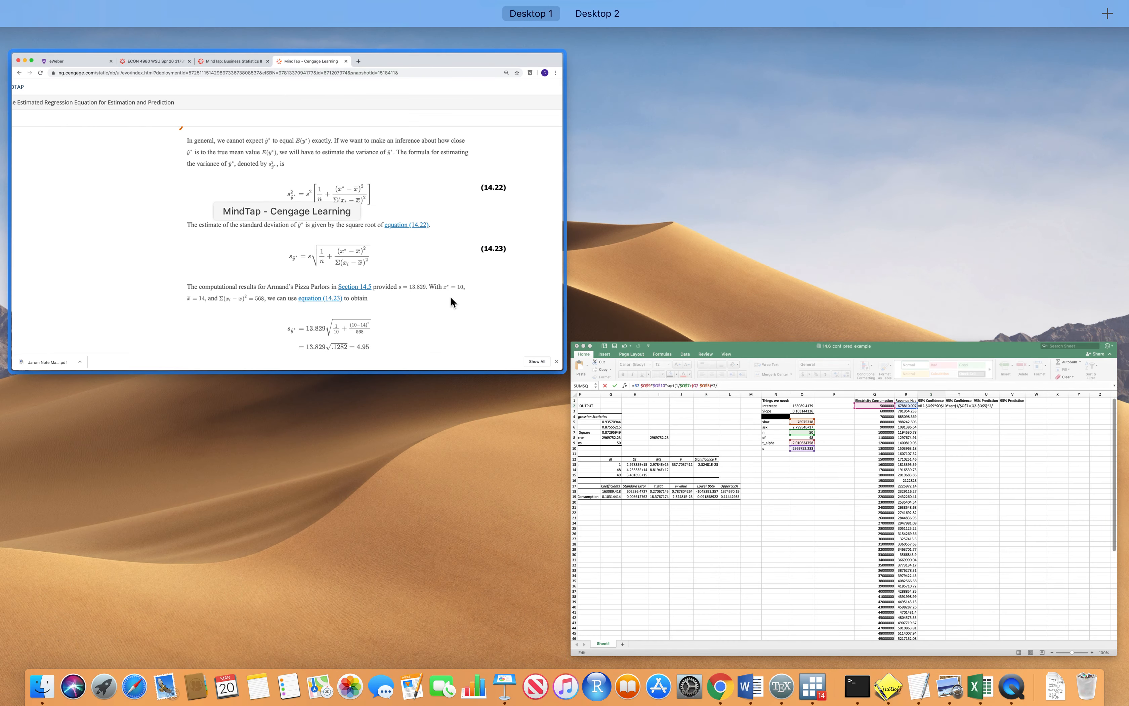
pyautogui.click(886, 516)
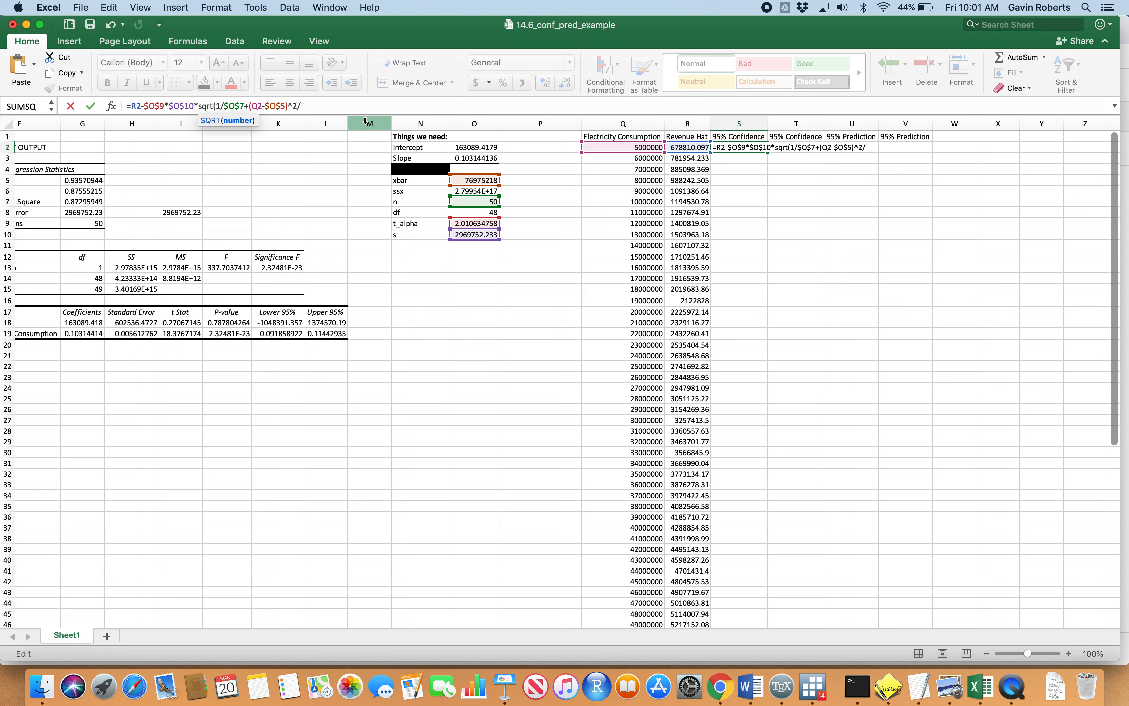
# Divide by ssx with the absolute reference $O$6 and close the square root in the S2 formula
pyautogui.click(486, 191)
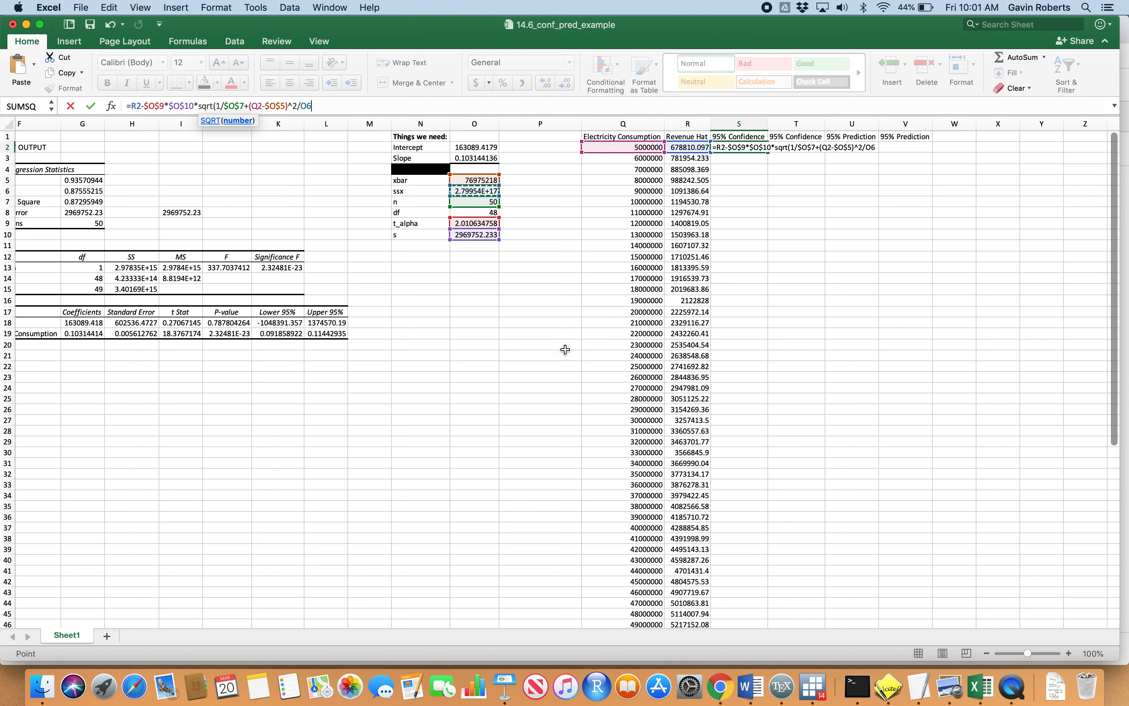
pyautogui.click(301, 105)
pyautogui.write('$')
pyautogui.press('Right')
pyautogui.write('$5)')
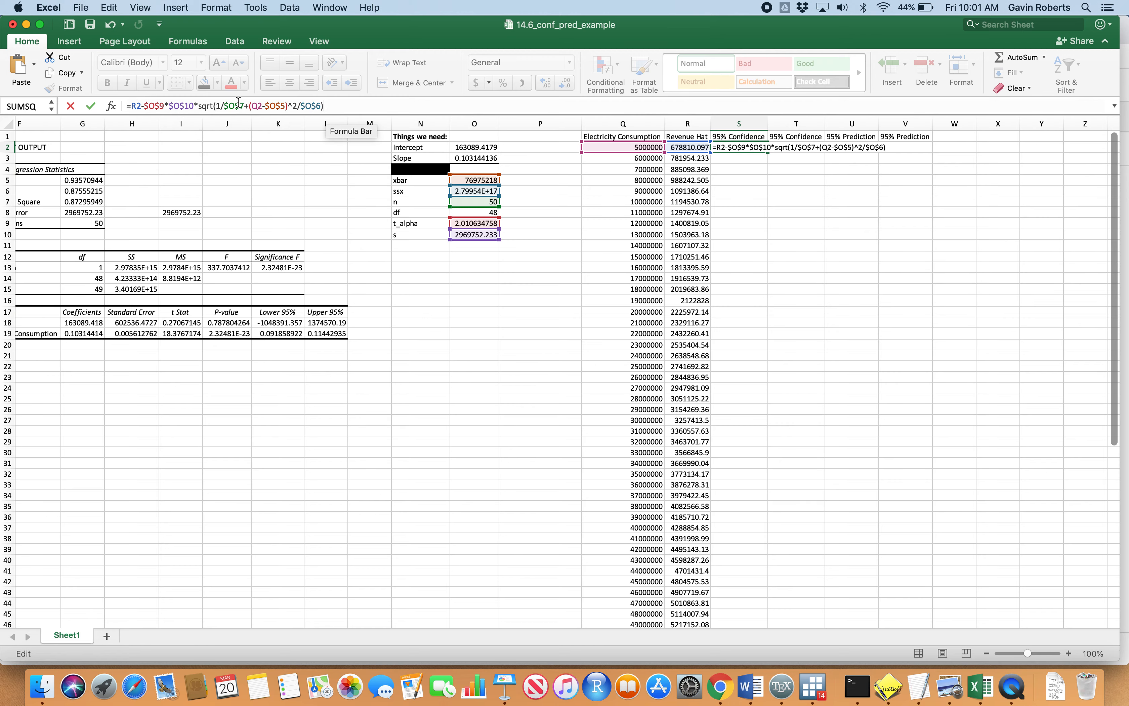
# Verify the finished formula against equations 14.22 and 14.23 in Chrome, and enter it in Excel cell S2
pyautogui.hotkey('ctrl', 'Up')
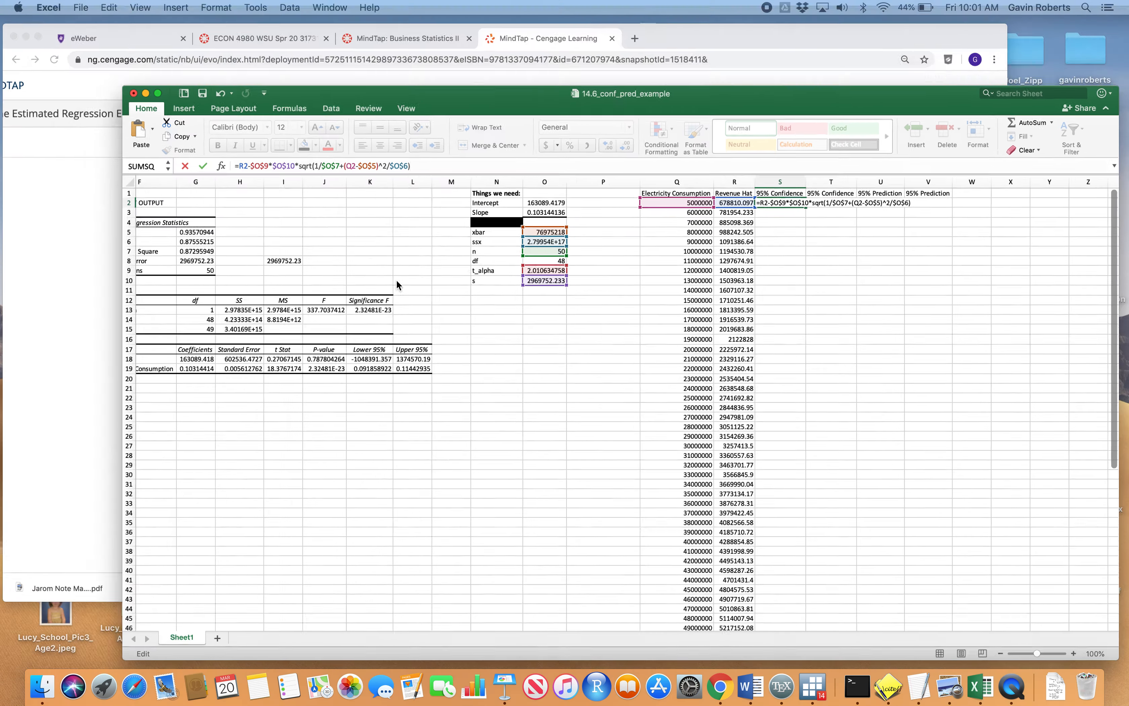
pyautogui.click(367, 290)
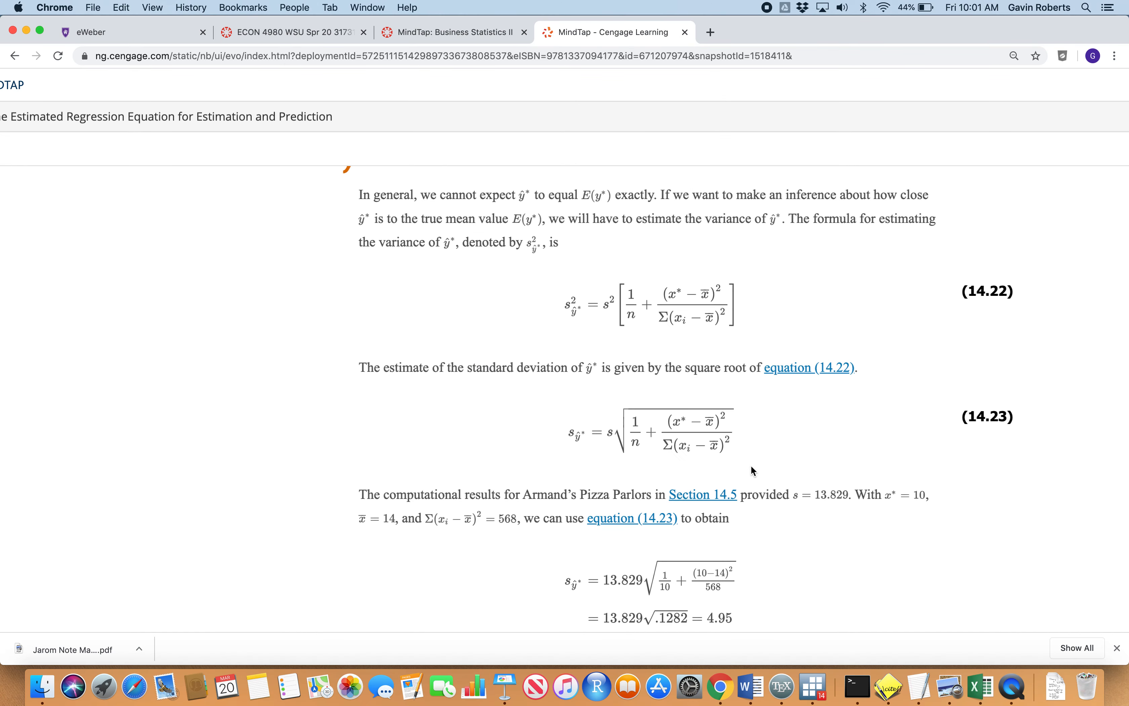
pyautogui.scroll(3, 637, 459)
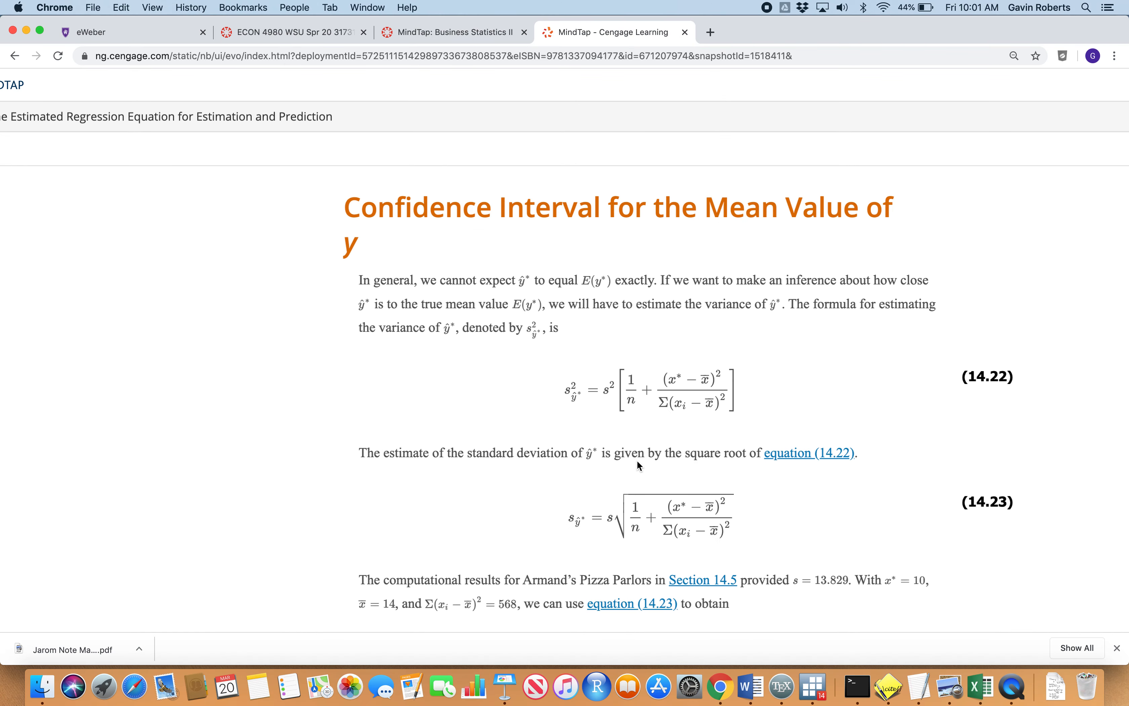
pyautogui.hotkey('ctrl', 'Up')
pyautogui.click(769, 269)
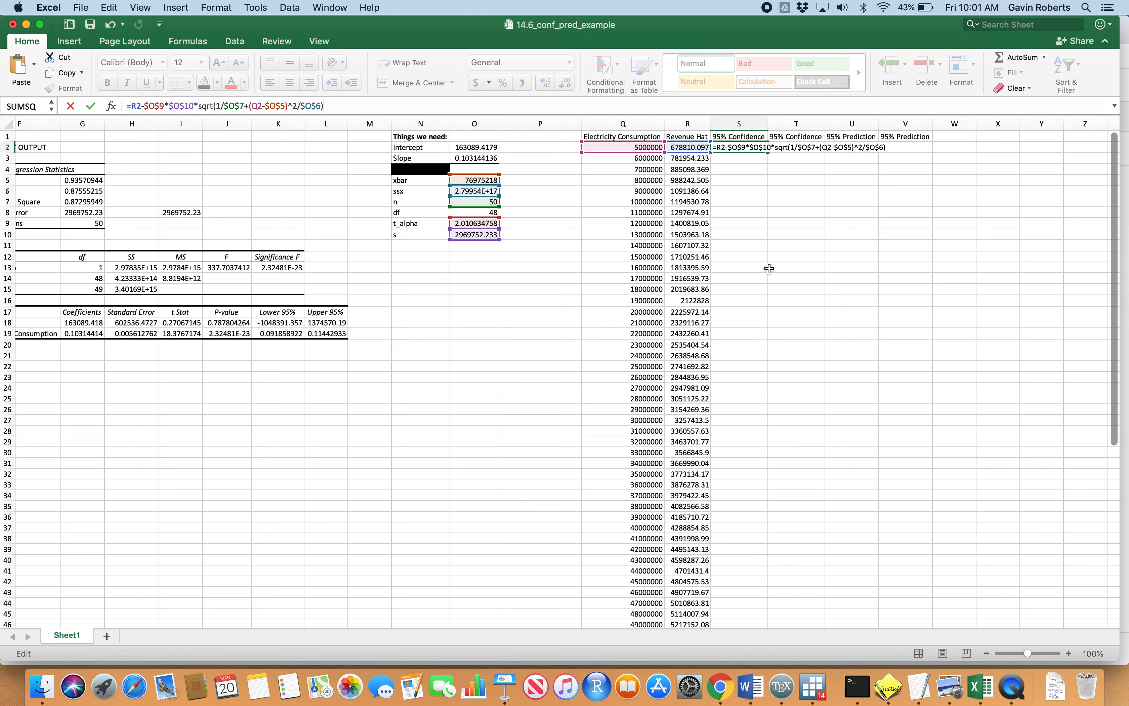
pyautogui.press('Return')
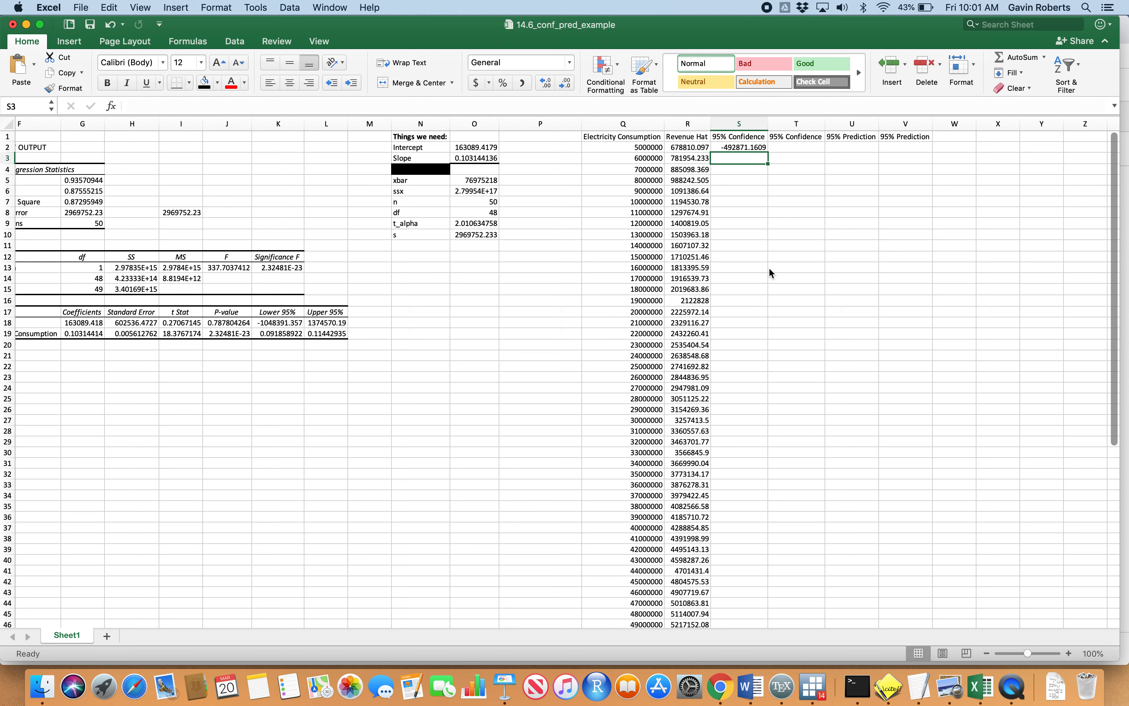
# Fill the lower 95% confidence formula from cell S2 down column S to row 47, and check the filled values
pyautogui.click(736, 147)
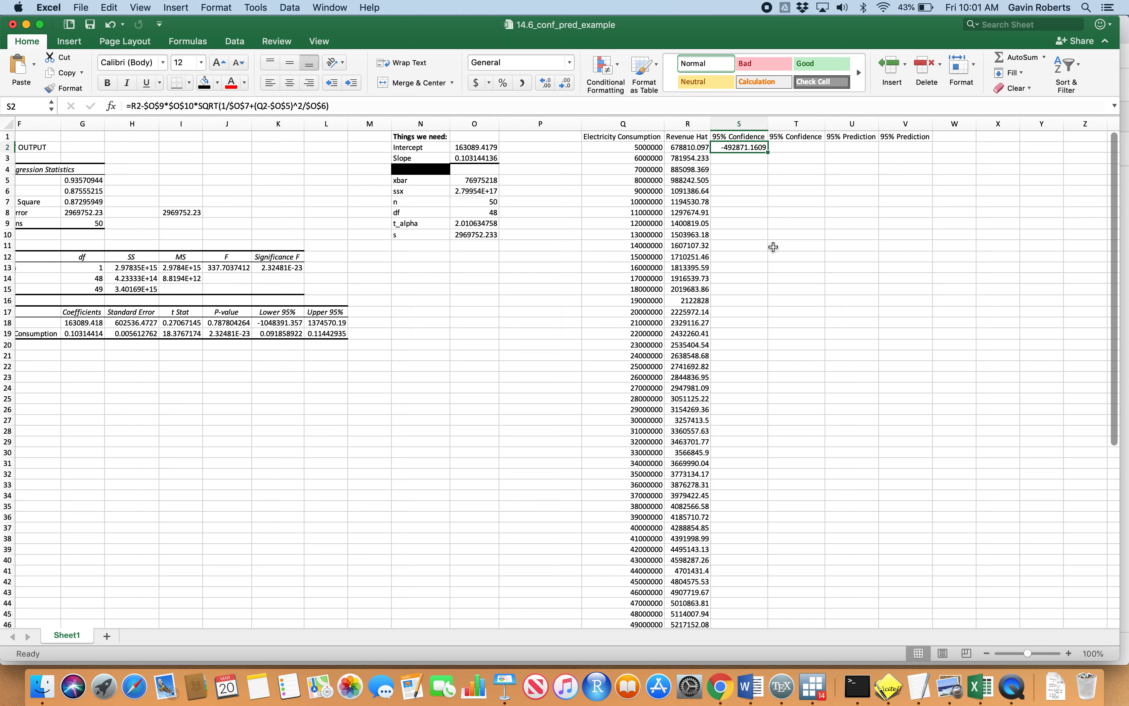
pyautogui.doubleClick(768, 152)
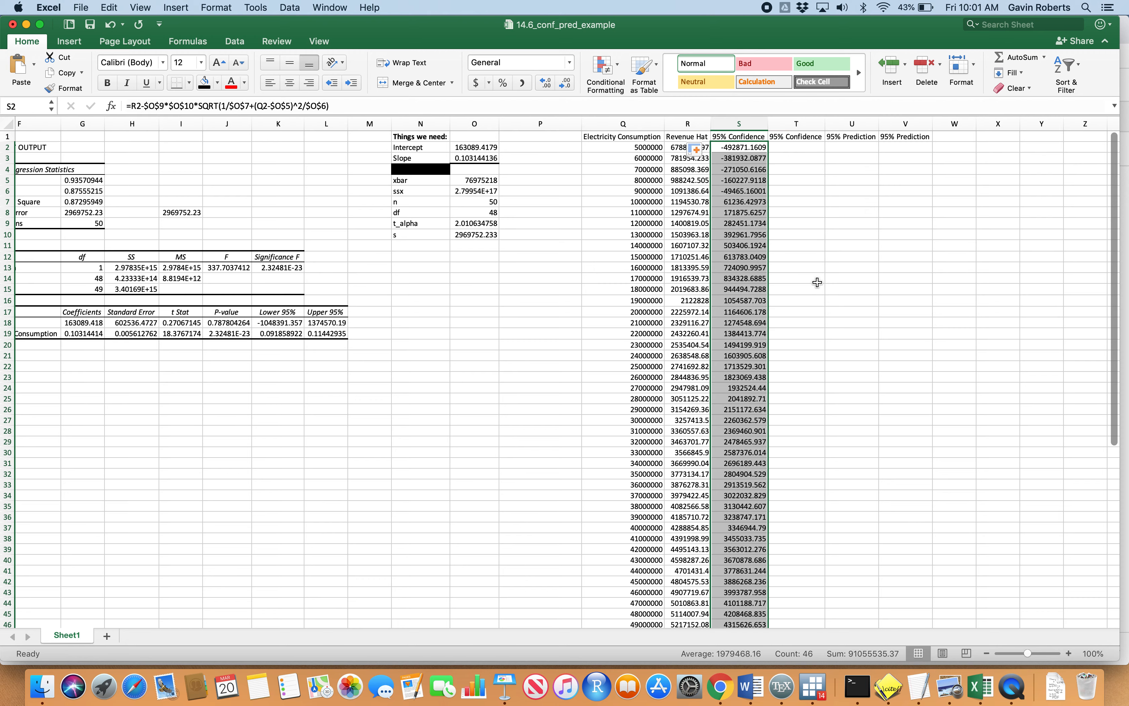
pyautogui.scroll(-6, 733, 213)
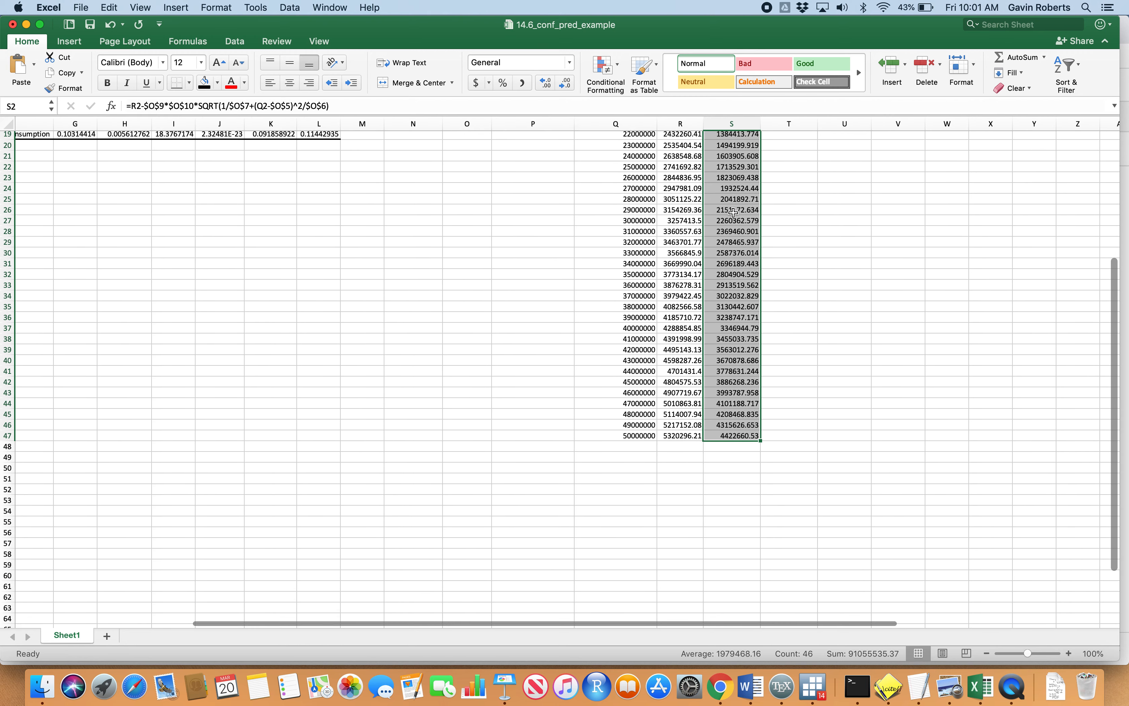
pyautogui.scroll(6, 691, 172)
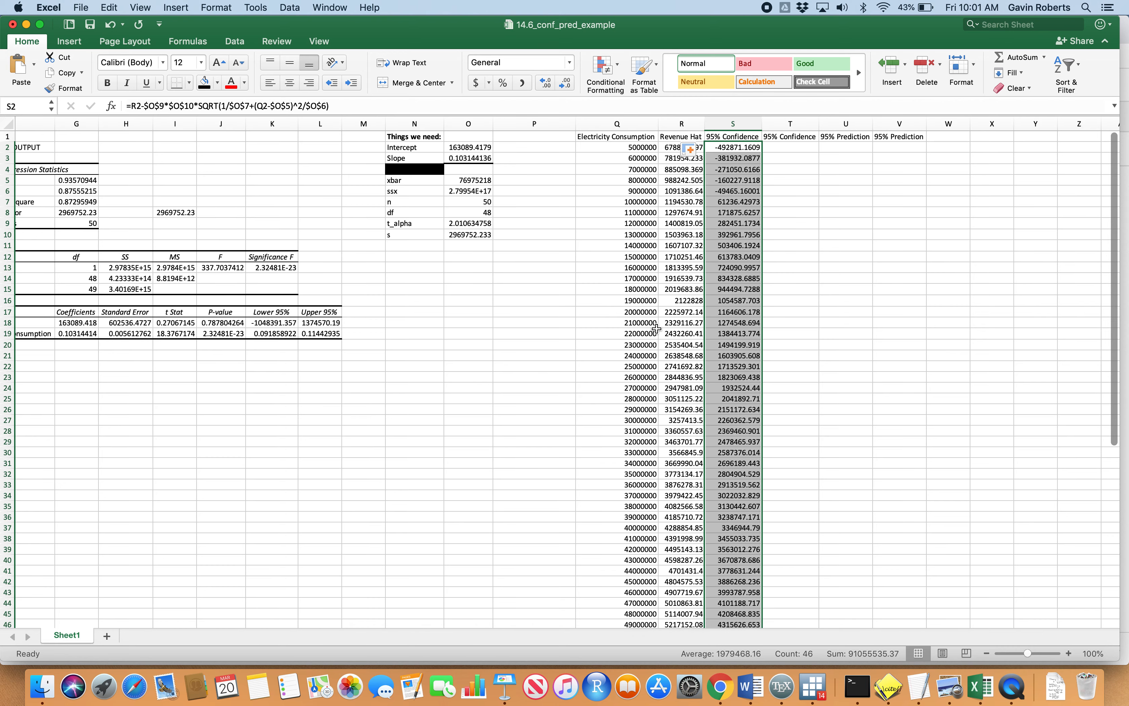
pyautogui.scroll(-3, 744, 218)
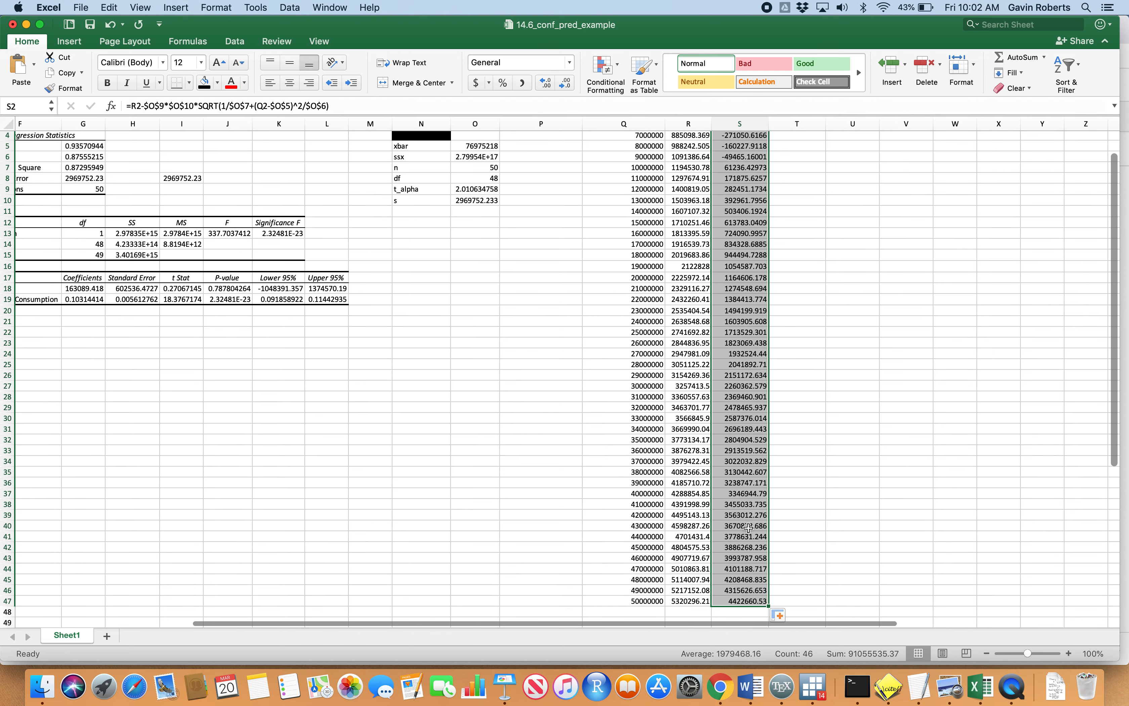
pyautogui.scroll(3, 742, 181)
pyautogui.hscroll(-5, 742, 181)
pyautogui.hscroll(7, 728, 189)
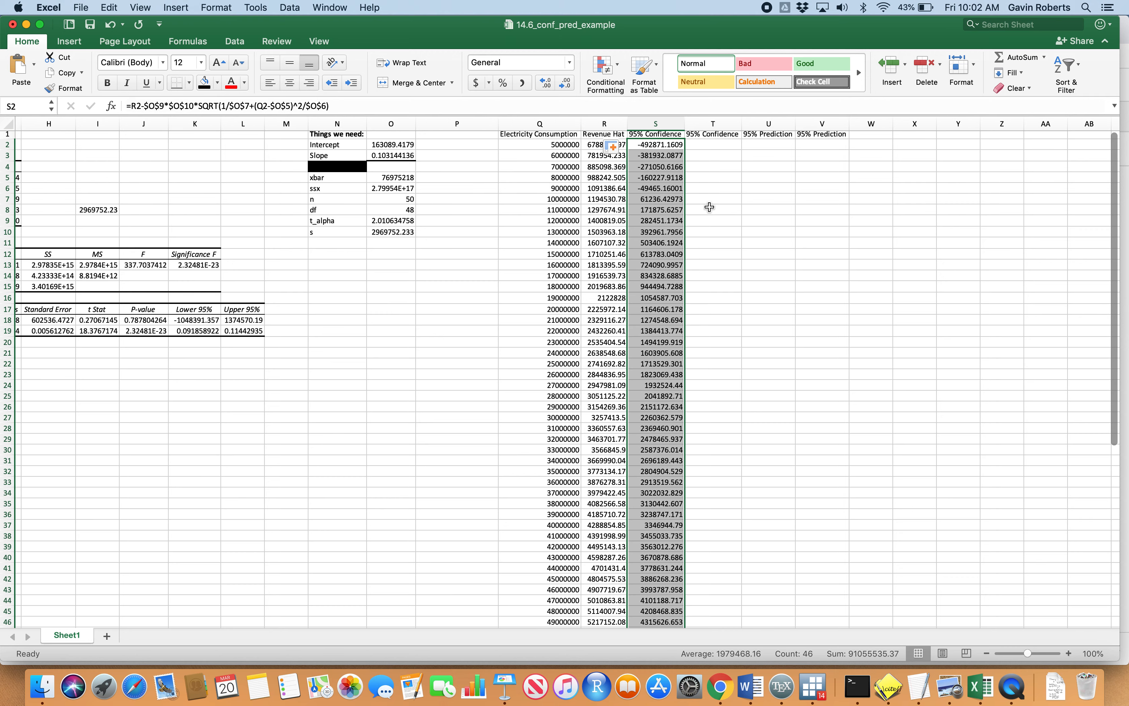
pyautogui.hscroll(-1, 708, 207)
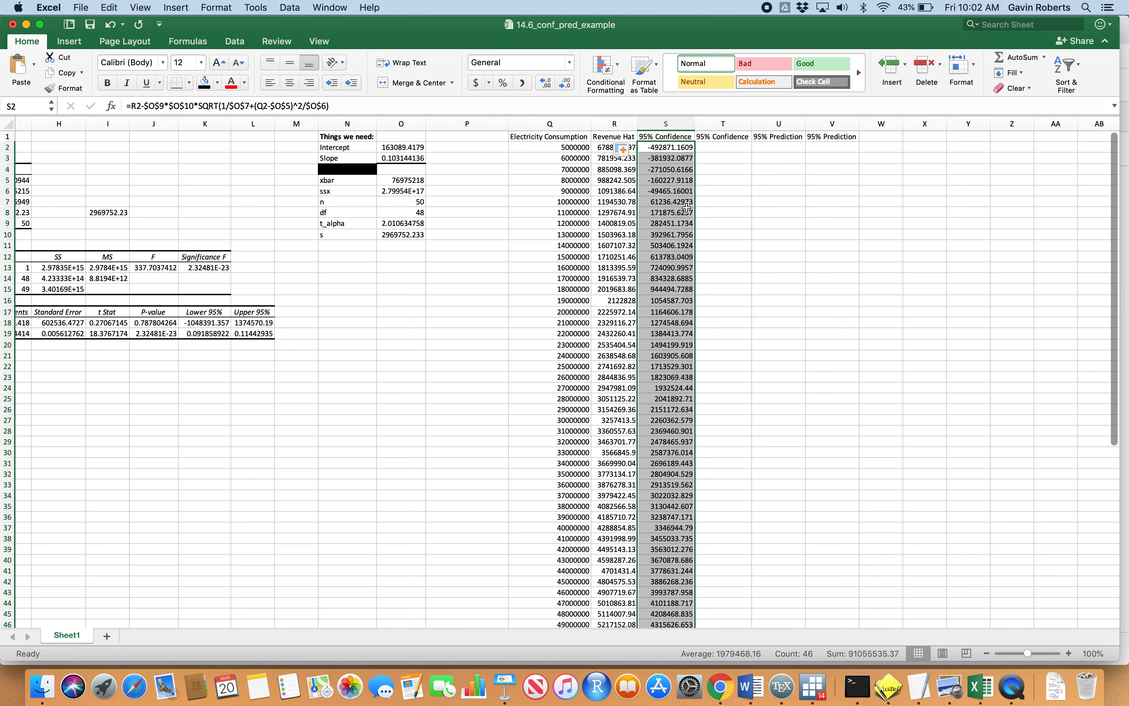
# Copy the formula text of cell S2 unchanged into T2, the first cell of the second 95% Confidence column
pyautogui.click(732, 226)
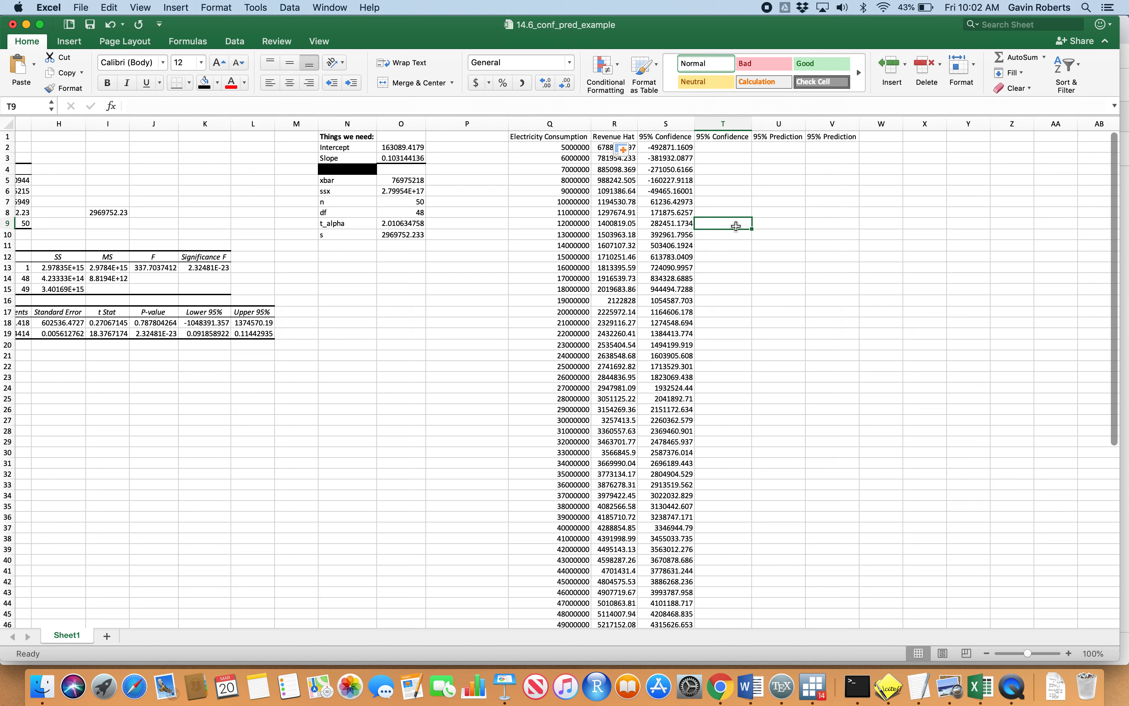
pyautogui.click(731, 151)
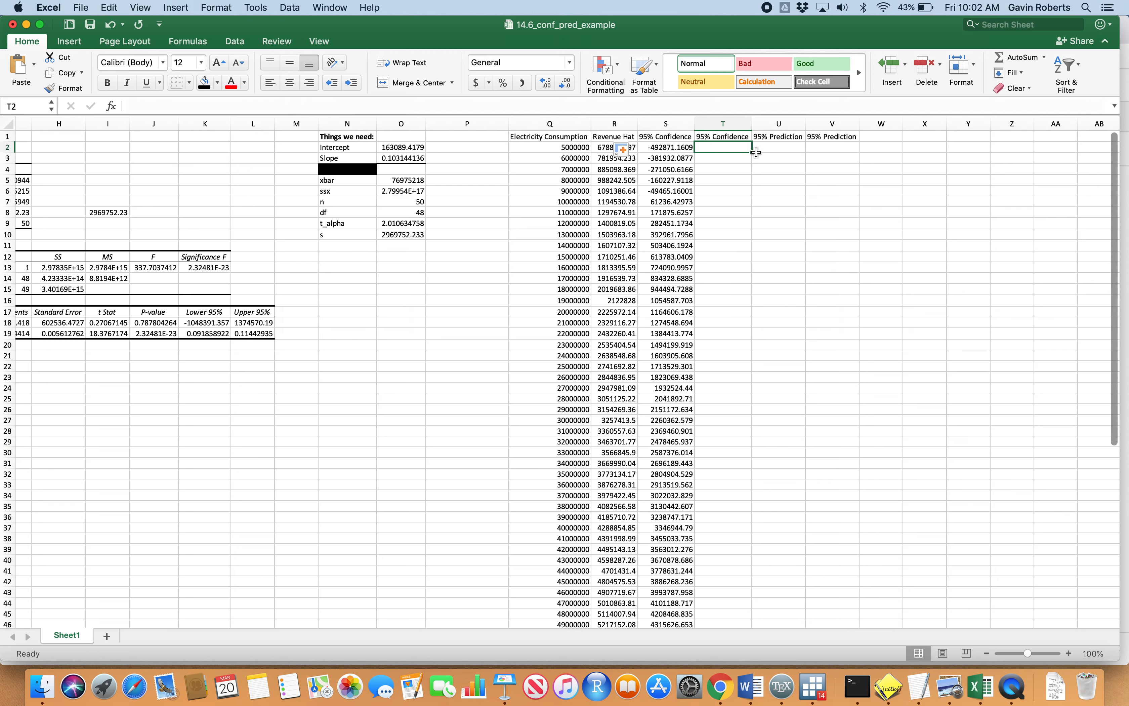
pyautogui.click(679, 147)
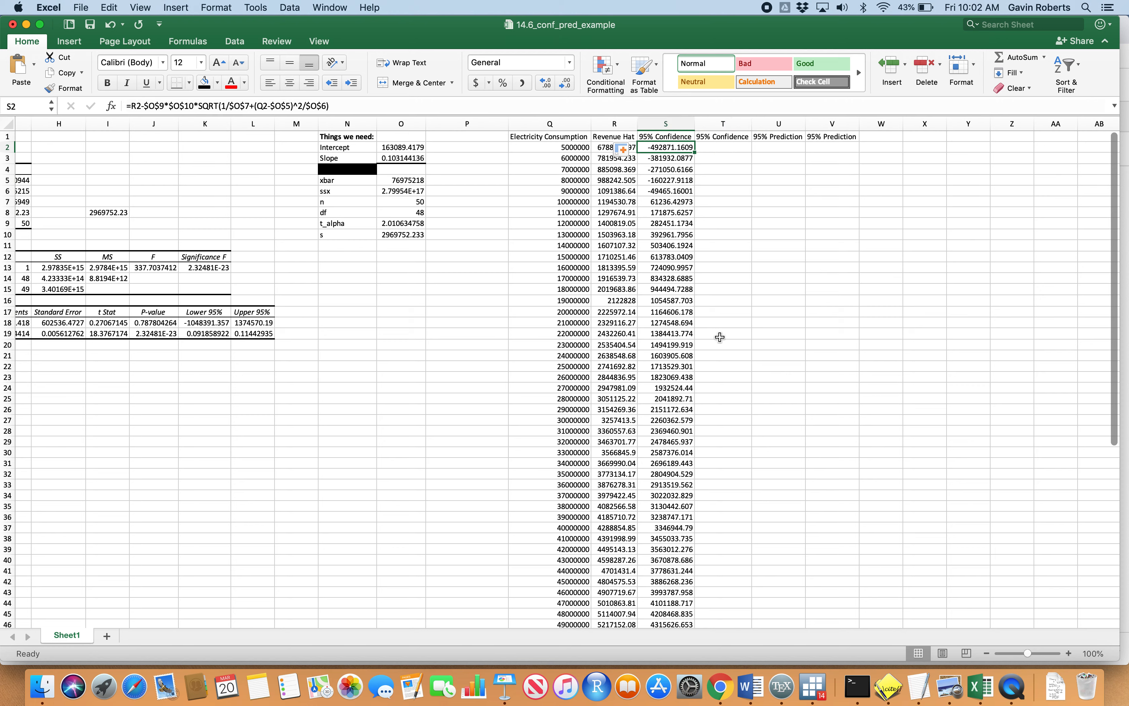
pyautogui.moveTo(349, 107); pyautogui.dragTo(115, 102)
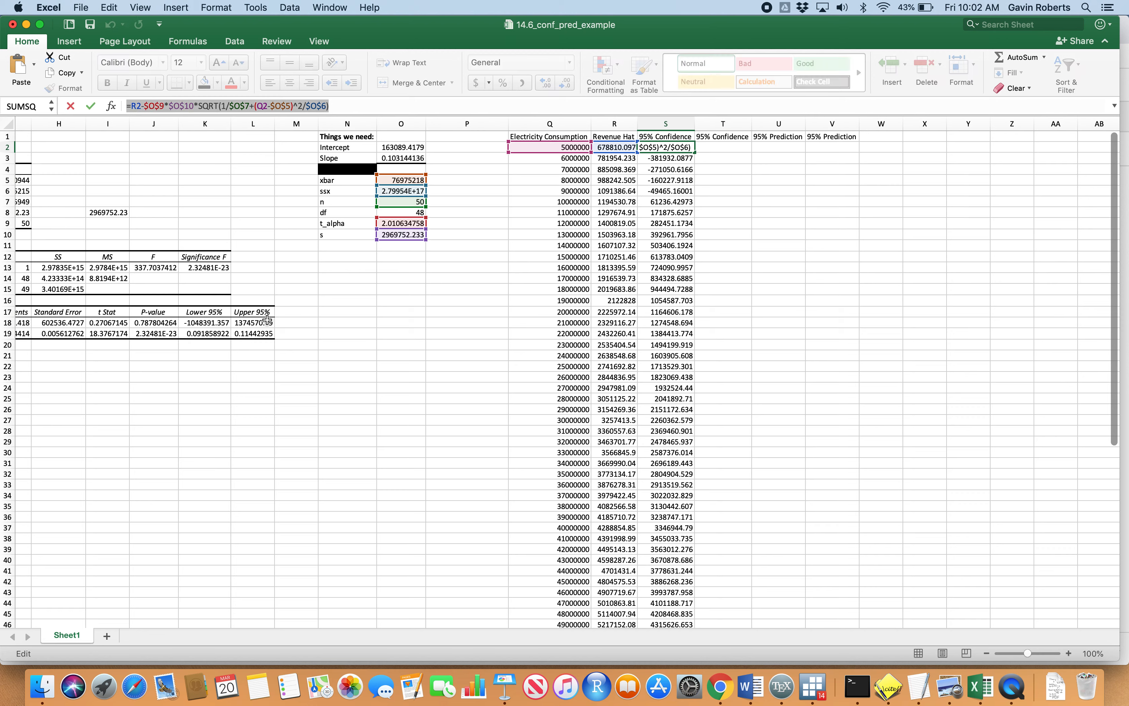
pyautogui.press('super+c')
pyautogui.press('Return')
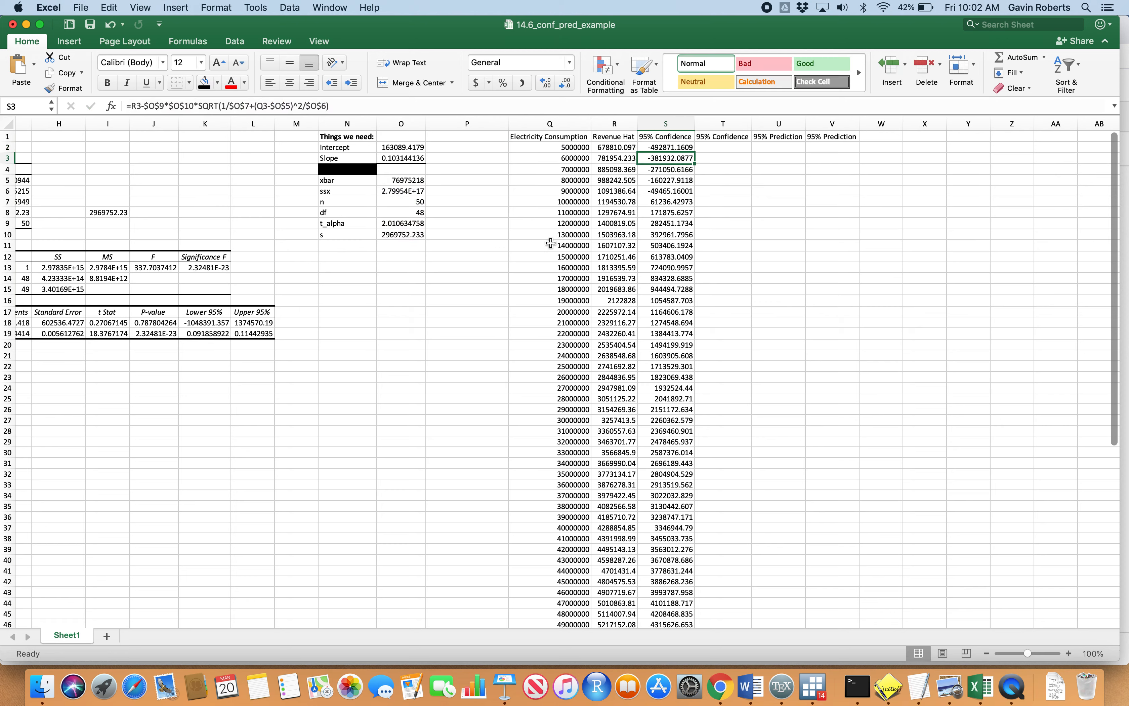
pyautogui.doubleClick(723, 148)
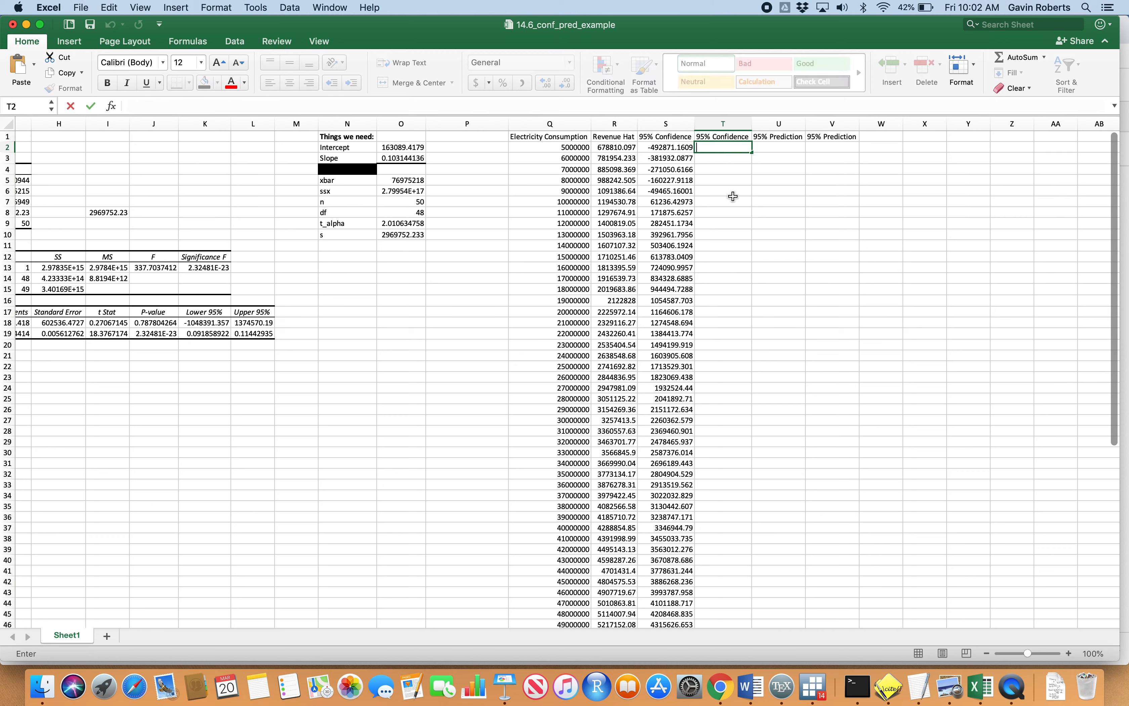
pyautogui.press('super+v')
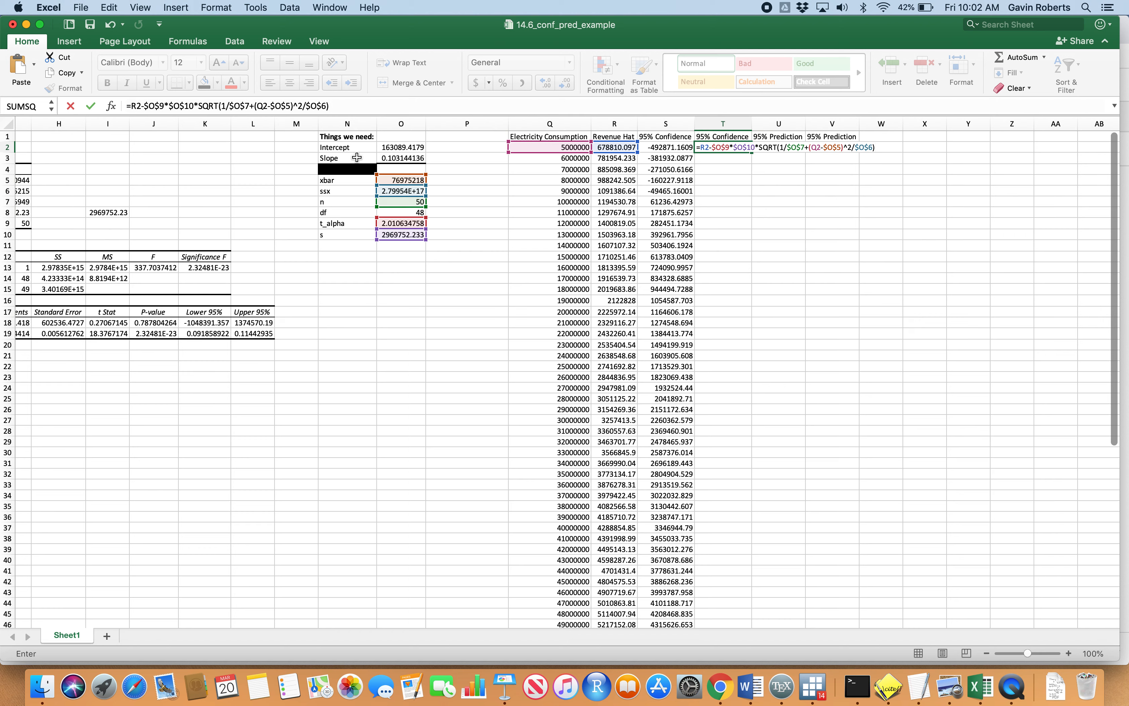
# Change the minus sign after R2 to a plus in the T2 formula for the upper confidence bound, and enter it
pyautogui.click(146, 107)
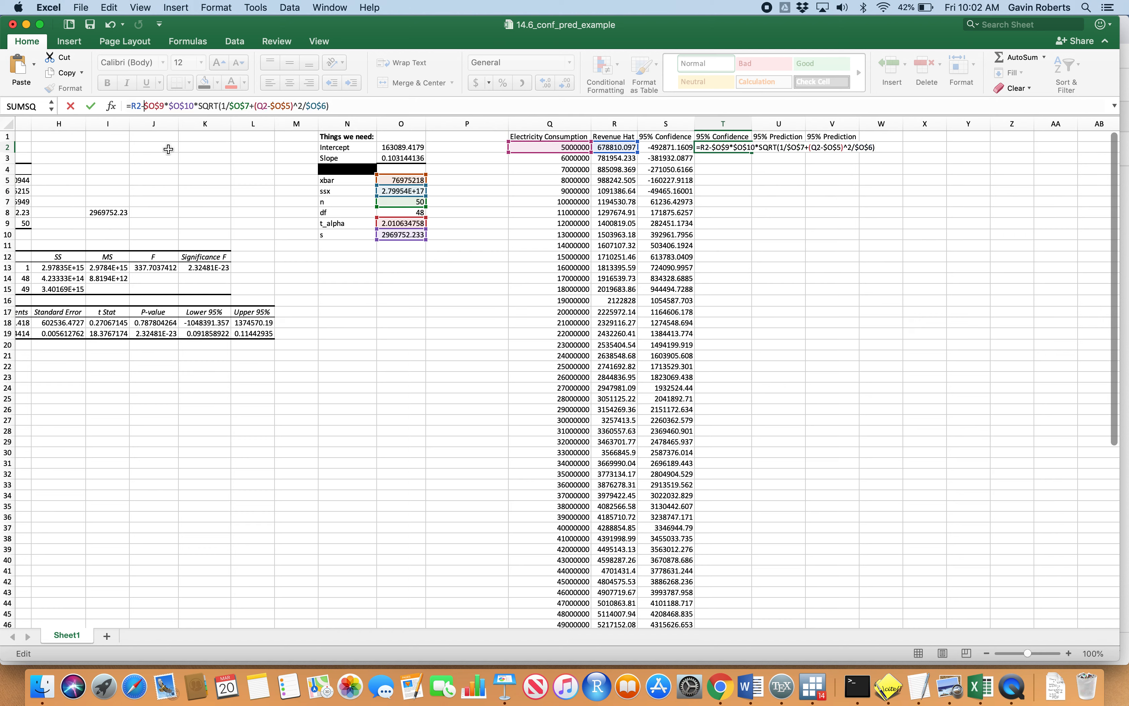
pyautogui.press('BackSpace')
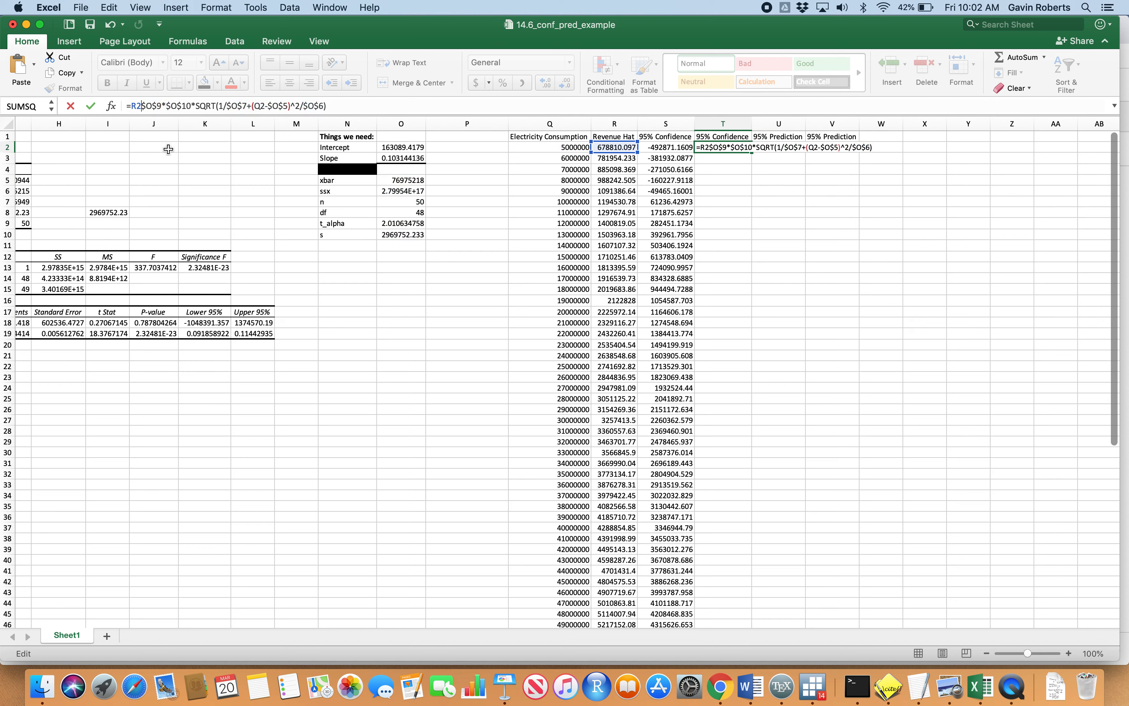
pyautogui.write('+')
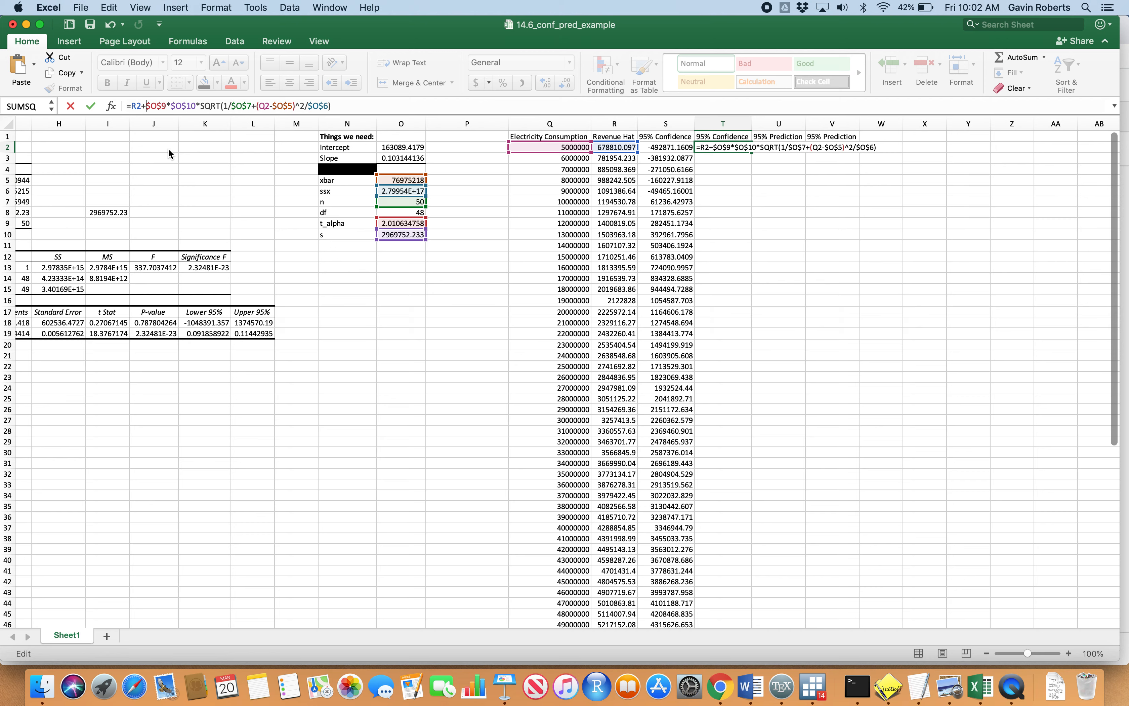
pyautogui.press('Return')
# Fill the upper 95% confidence formula from cell T2 down column T to the end of the data
pyautogui.click(808, 231)
pyautogui.click(713, 148)
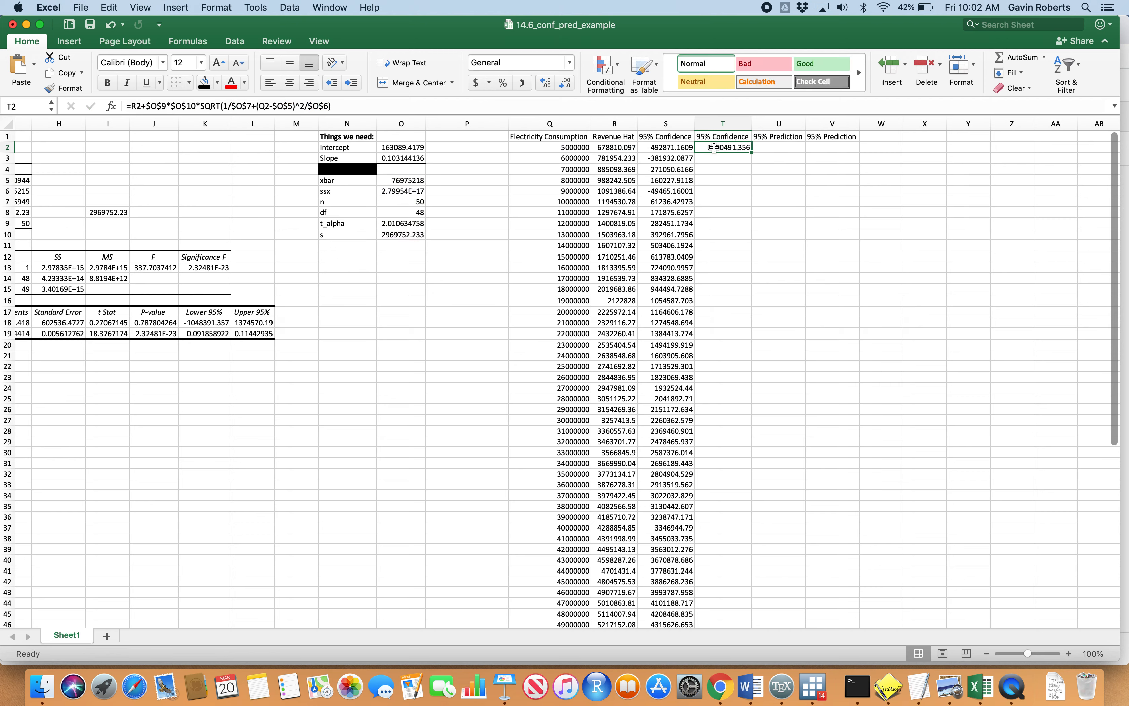
pyautogui.doubleClick(751, 154)
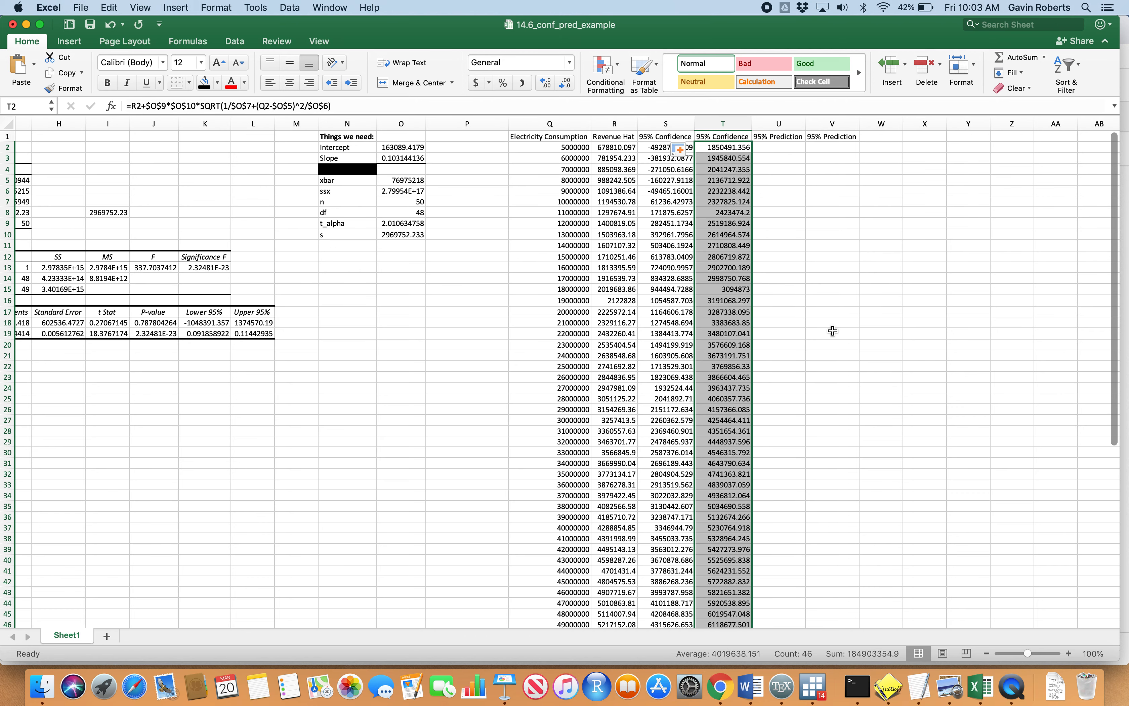
# Review the two 95% Confidence columns against the Revenue Hat values, and locate the empty 95% Prediction cells in row 2
pyautogui.moveTo(667, 124); pyautogui.dragTo(723, 124)
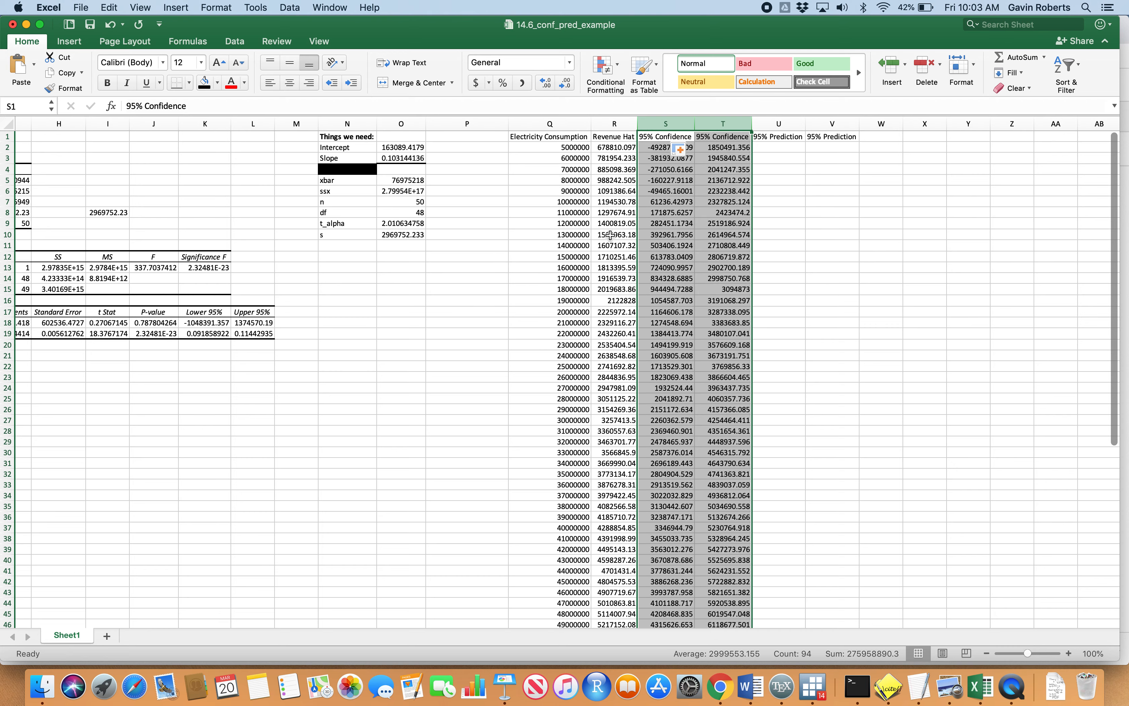
pyautogui.scroll(-3, 613, 256)
pyautogui.scroll(3, 612, 256)
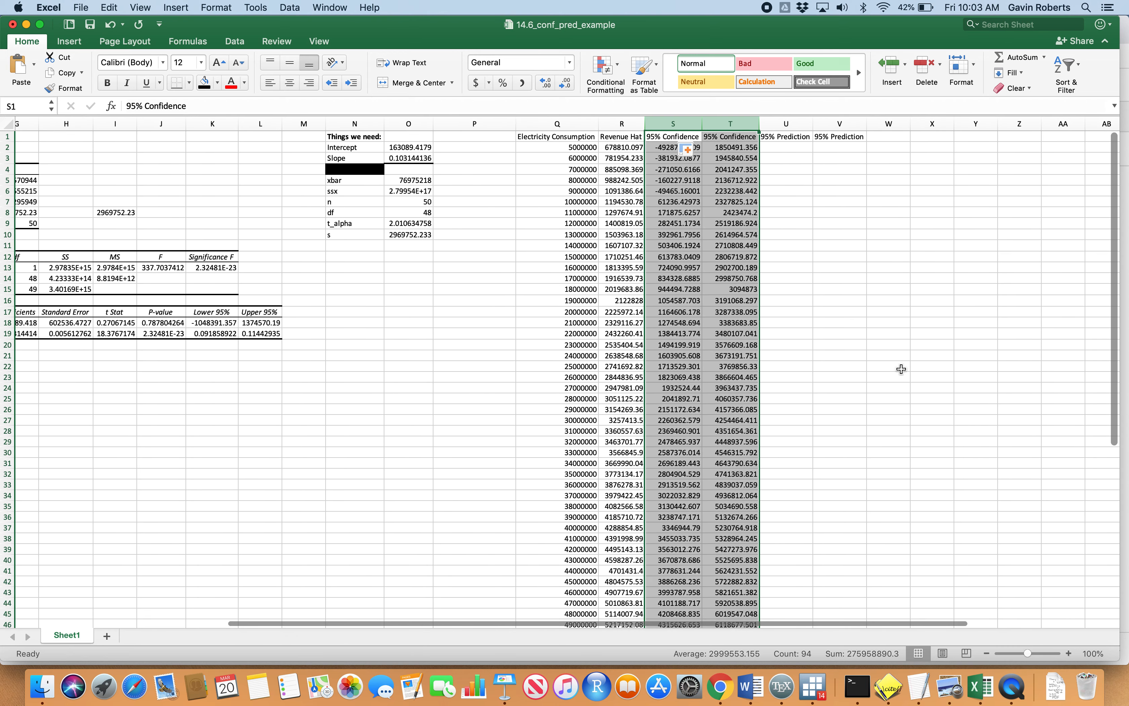
pyautogui.click(901, 369)
pyautogui.click(682, 137)
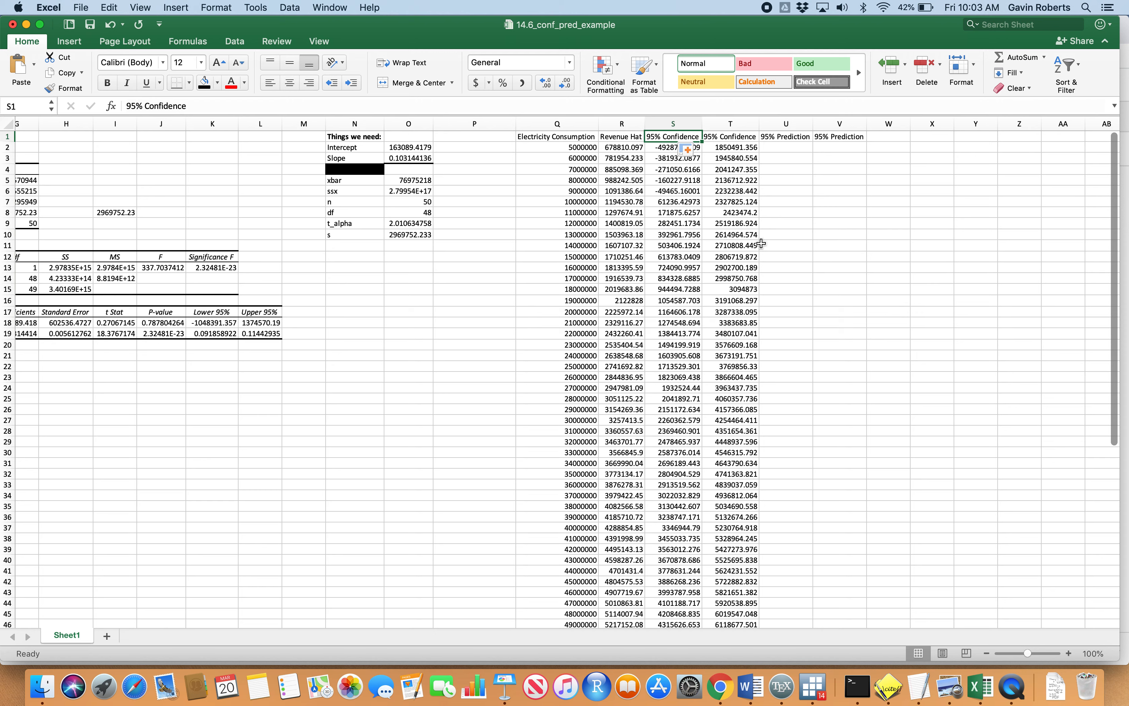
pyautogui.click(618, 149)
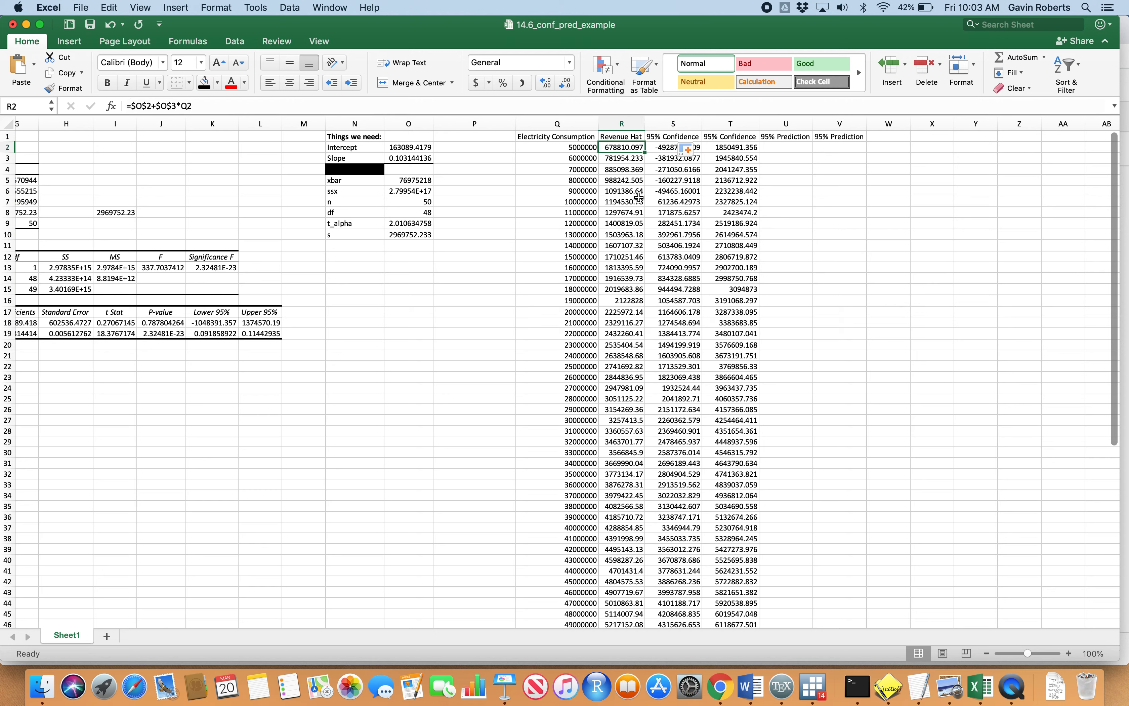
pyautogui.click(589, 150)
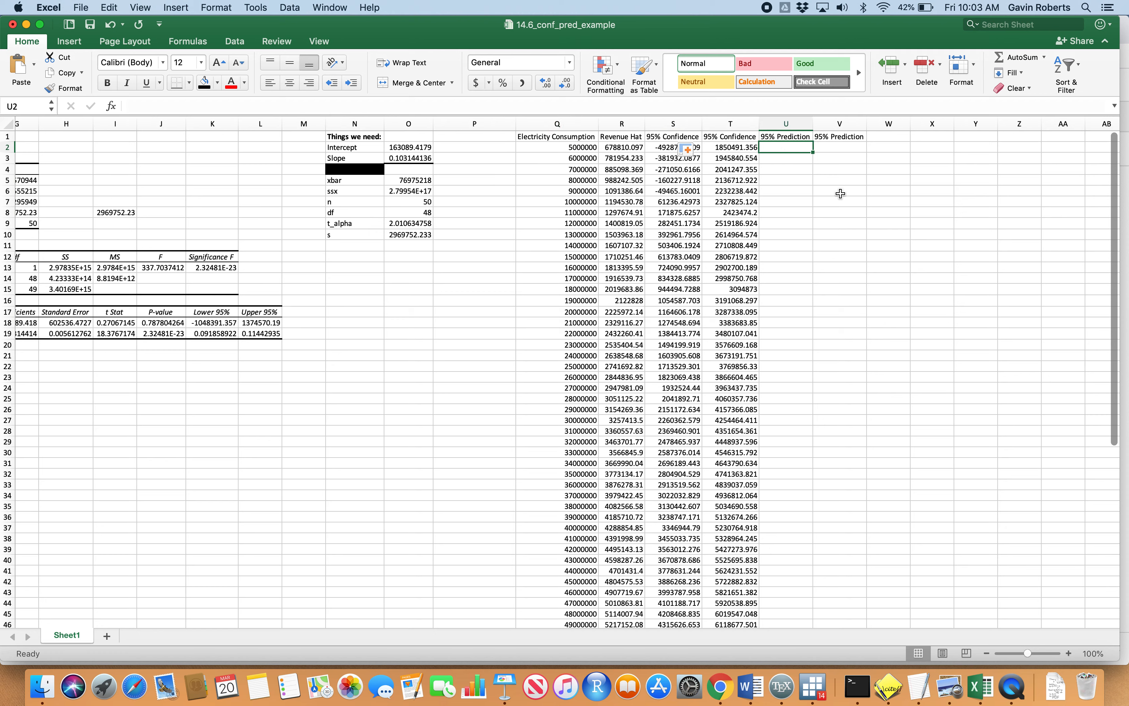
pyautogui.click(817, 148)
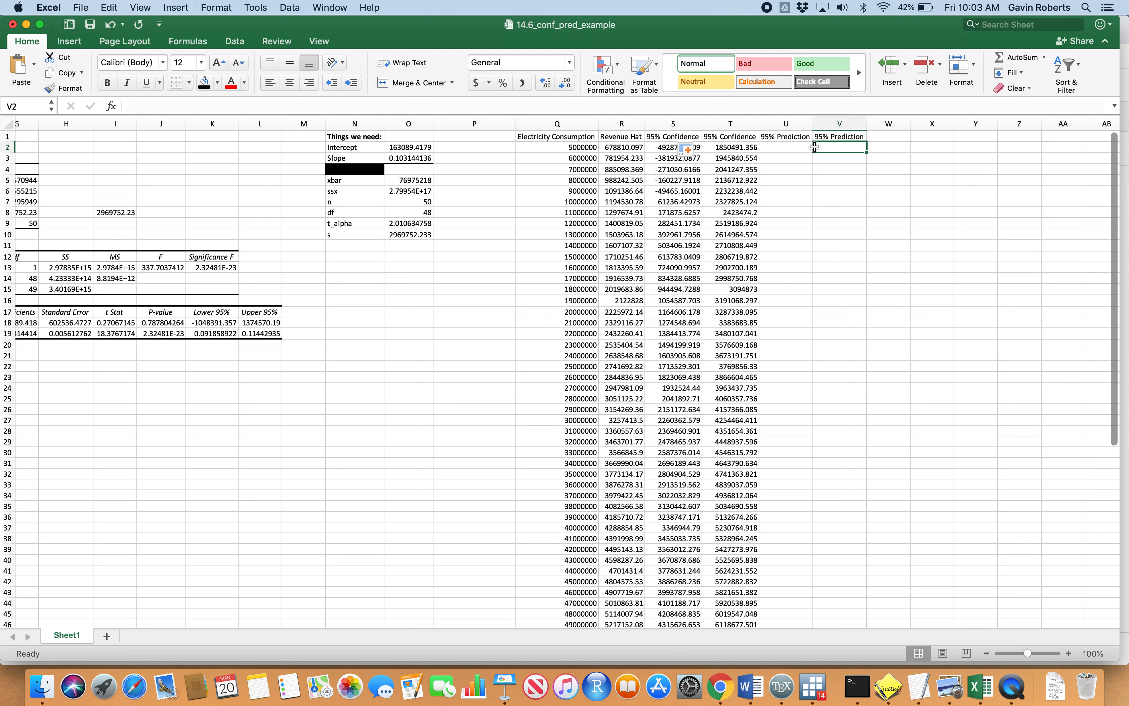
pyautogui.click(797, 149)
pyautogui.click(835, 148)
pyautogui.click(789, 147)
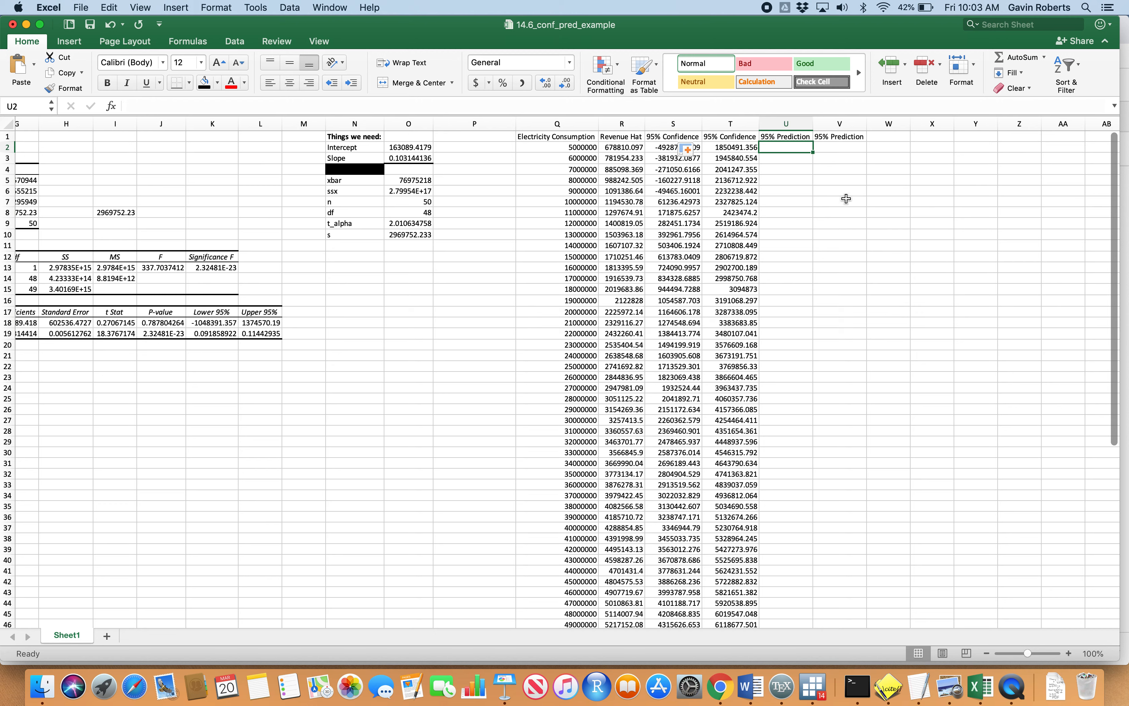
# Switch to Chrome and read the section on the prediction interval for an individual value, including equations 14.25 and 14.26
pyautogui.click(720, 686)
pyautogui.scroll(-5, 882, 313)
pyautogui.hscroll(7, 883, 313)
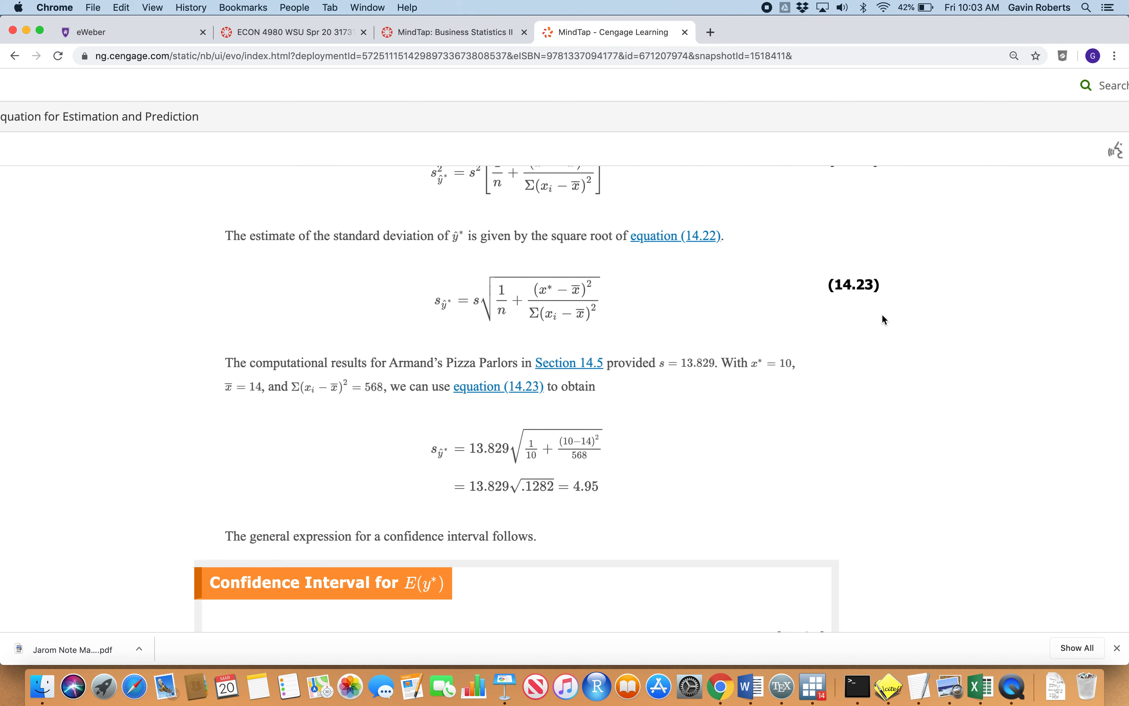
pyautogui.click(1045, 513)
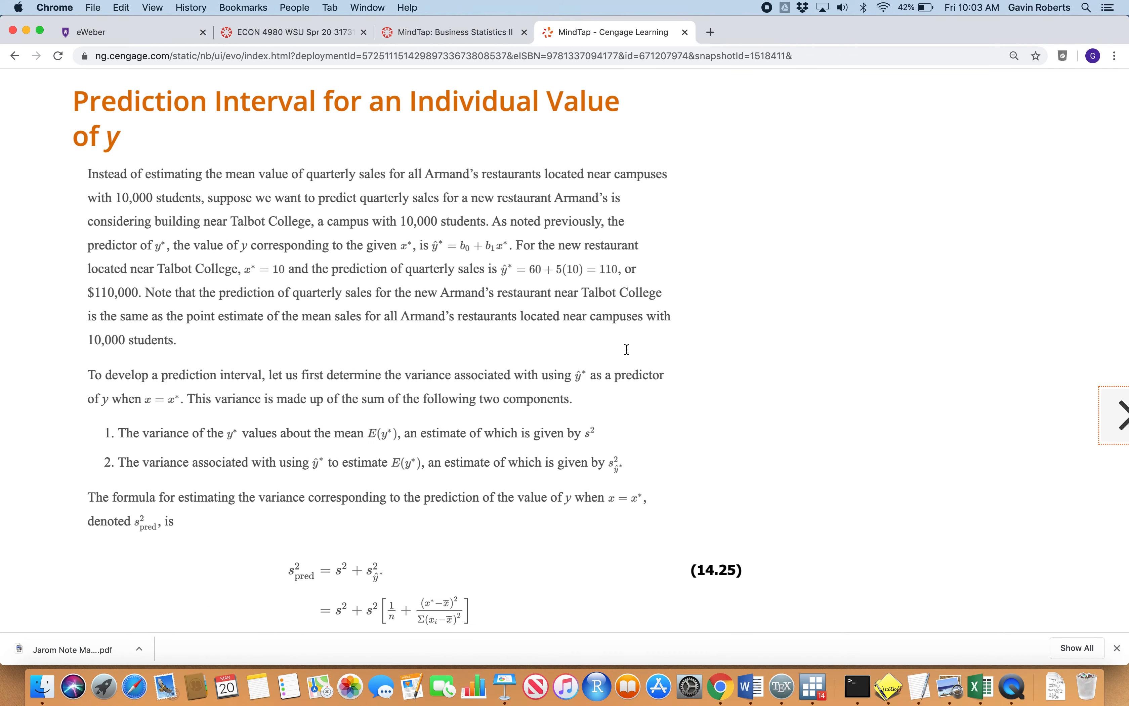
pyautogui.hscroll(-1, 626, 349)
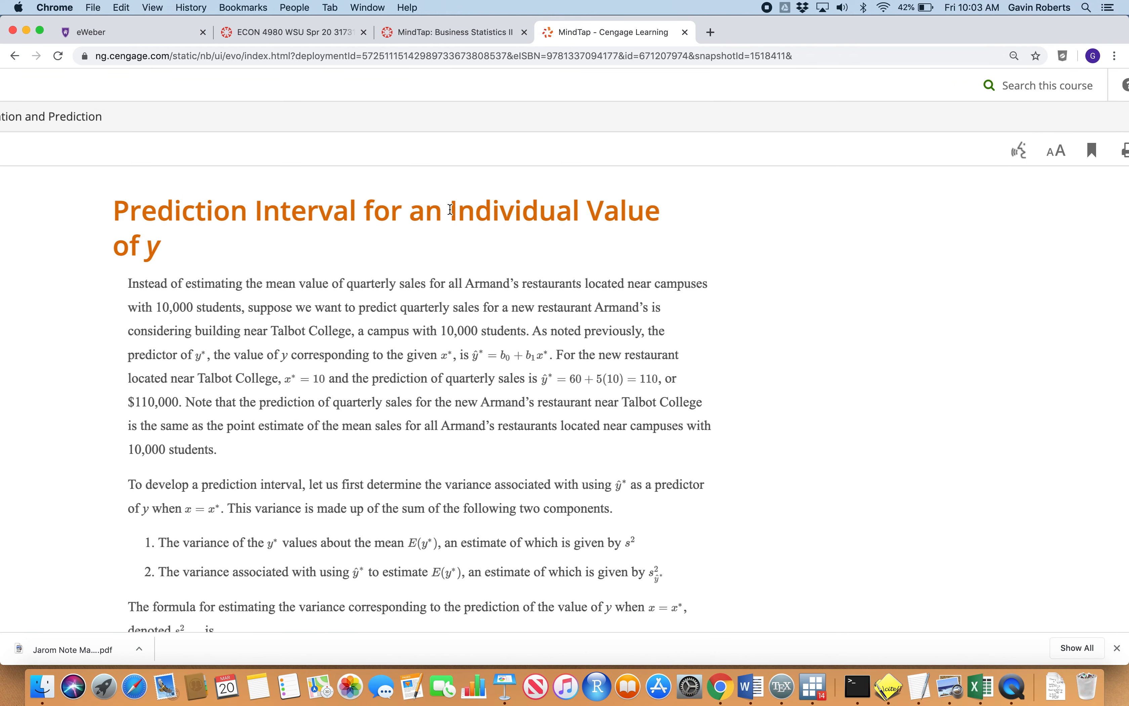
pyautogui.moveTo(450, 210); pyautogui.dragTo(705, 215)
pyautogui.hscroll(-5, 686, 282)
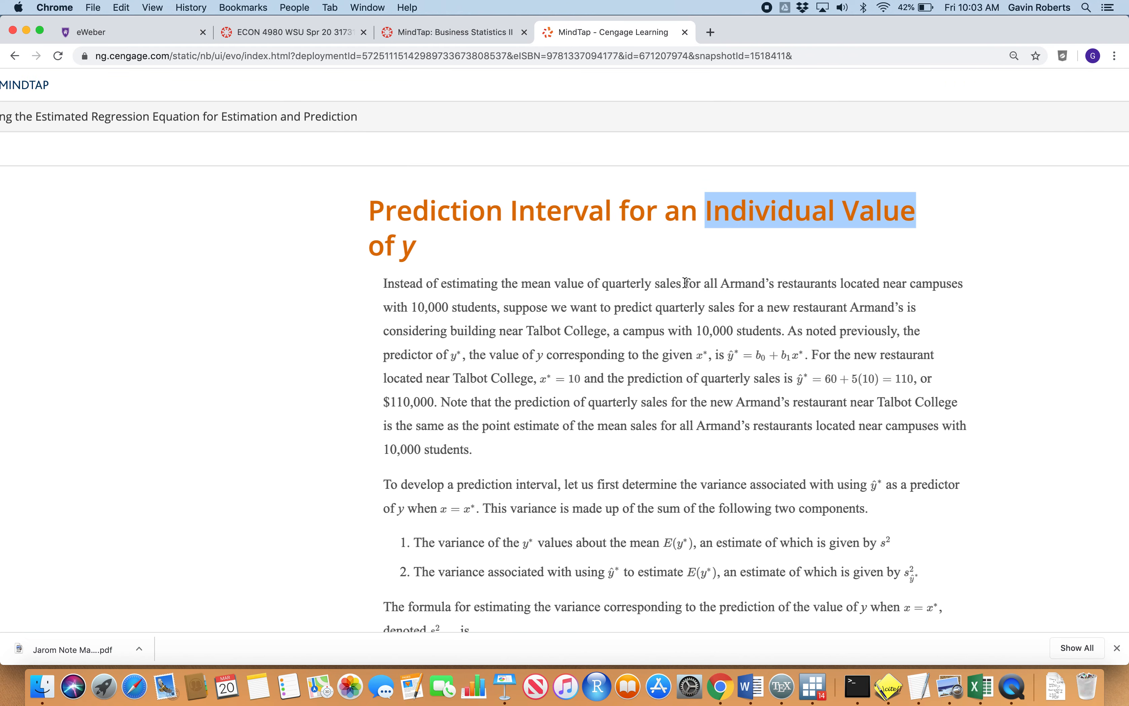
pyautogui.scroll(-5, 685, 282)
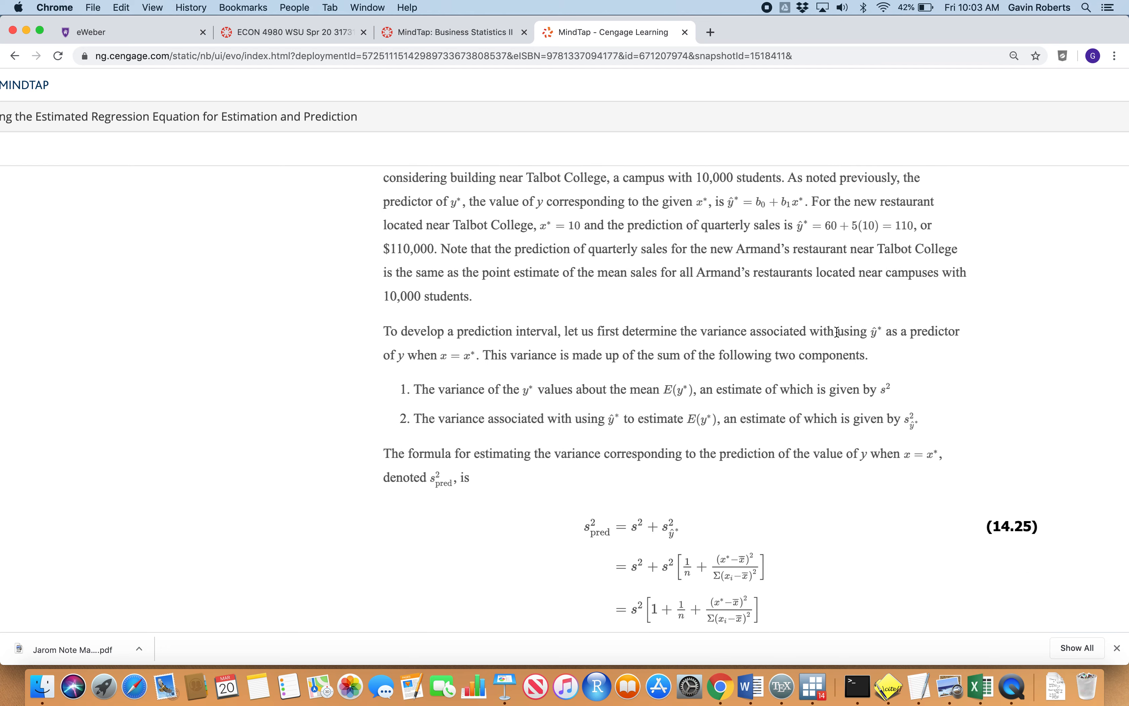
pyautogui.scroll(-9, 837, 332)
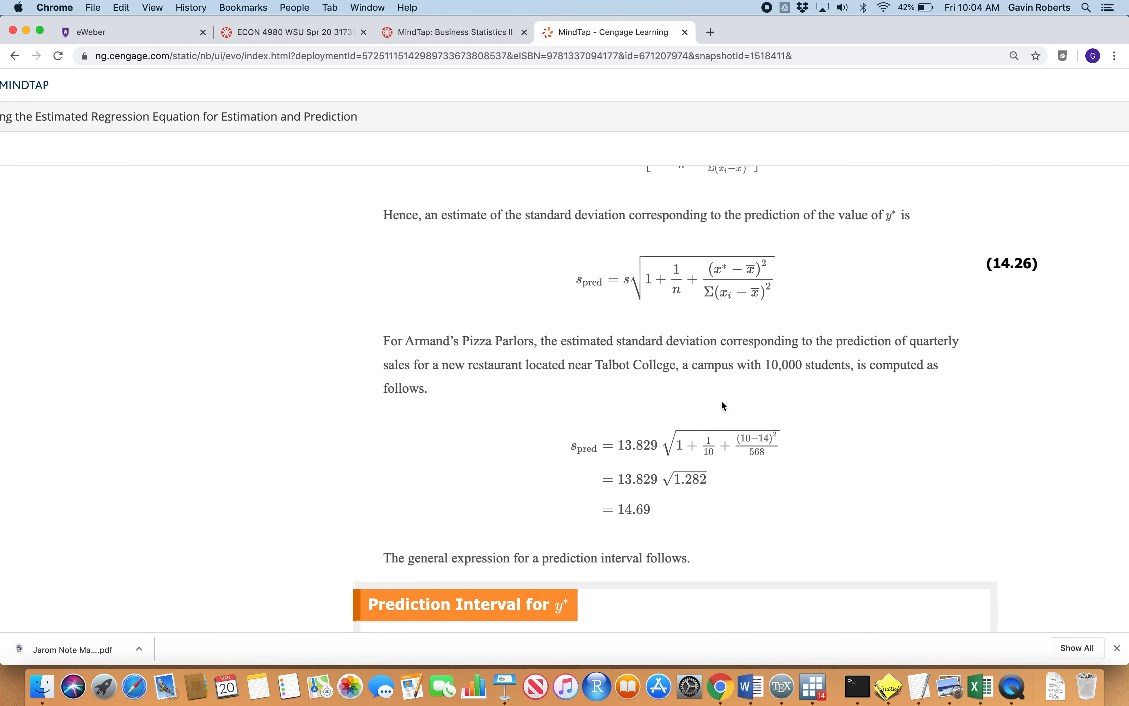
# Switch to Excel and enter =R2-$O$9*$O$10*SQRT(1+1/$O$7+(Q2-$O$5)^2/$O$6) in cell U2 as the lower prediction bound
pyautogui.hotkey('ctrl', 'Up')
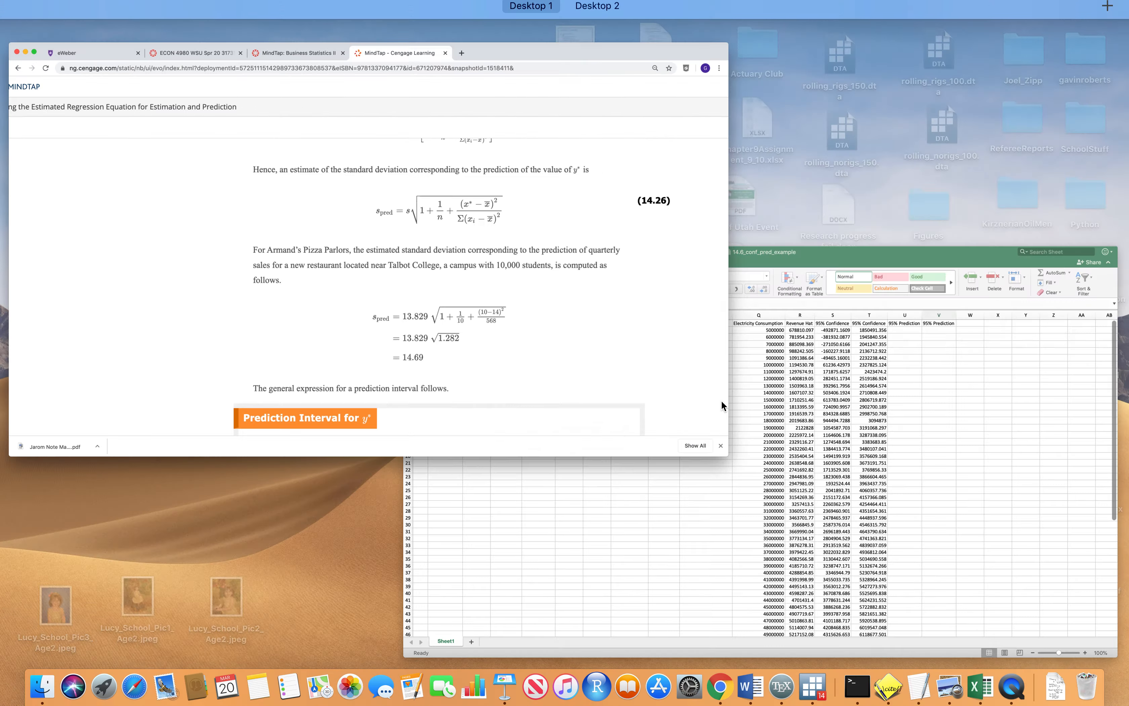
pyautogui.click(1119, 543)
pyautogui.hotkey('ctrl', 'Up')
pyautogui.click(936, 478)
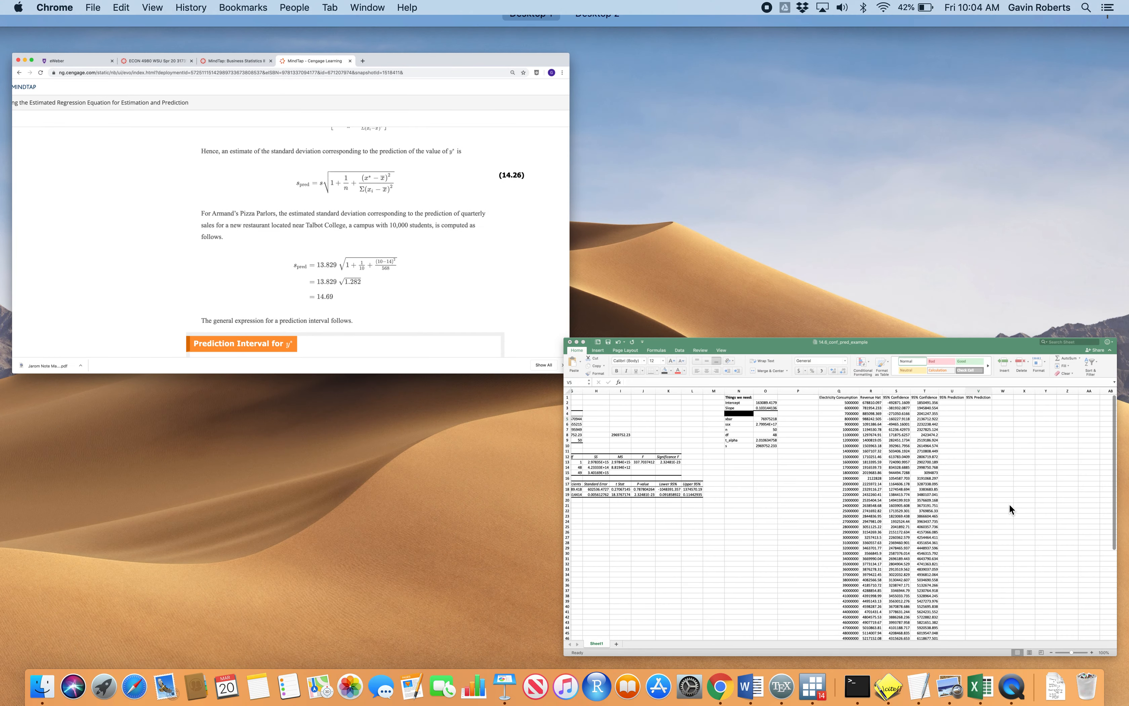
pyautogui.click(784, 146)
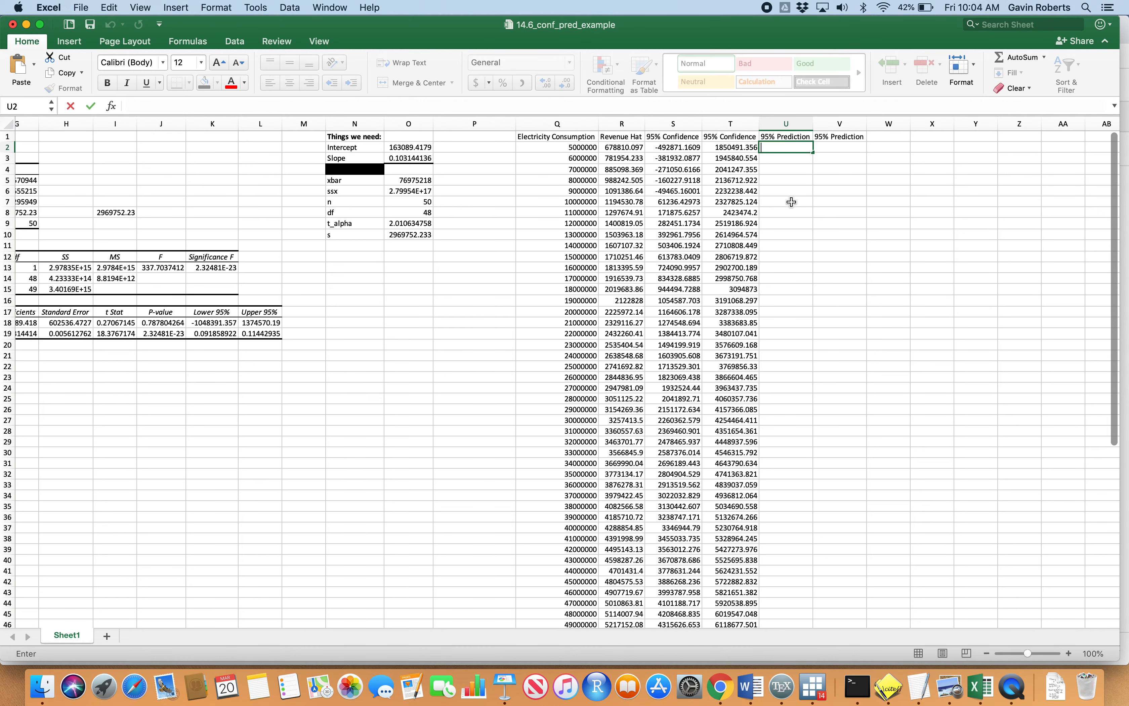
pyautogui.write('=R2-$O$9*$O$10*SQRT(1/$O$7+(Q2-$O$5)^2/$O$6)')
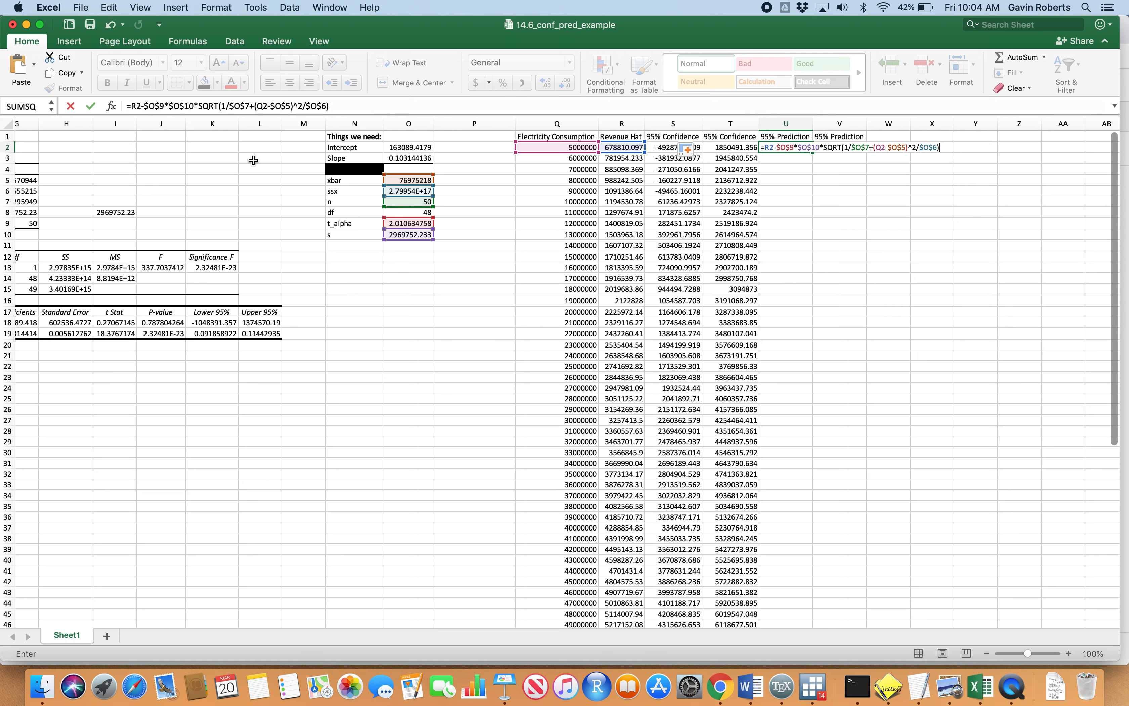
pyautogui.click(222, 105)
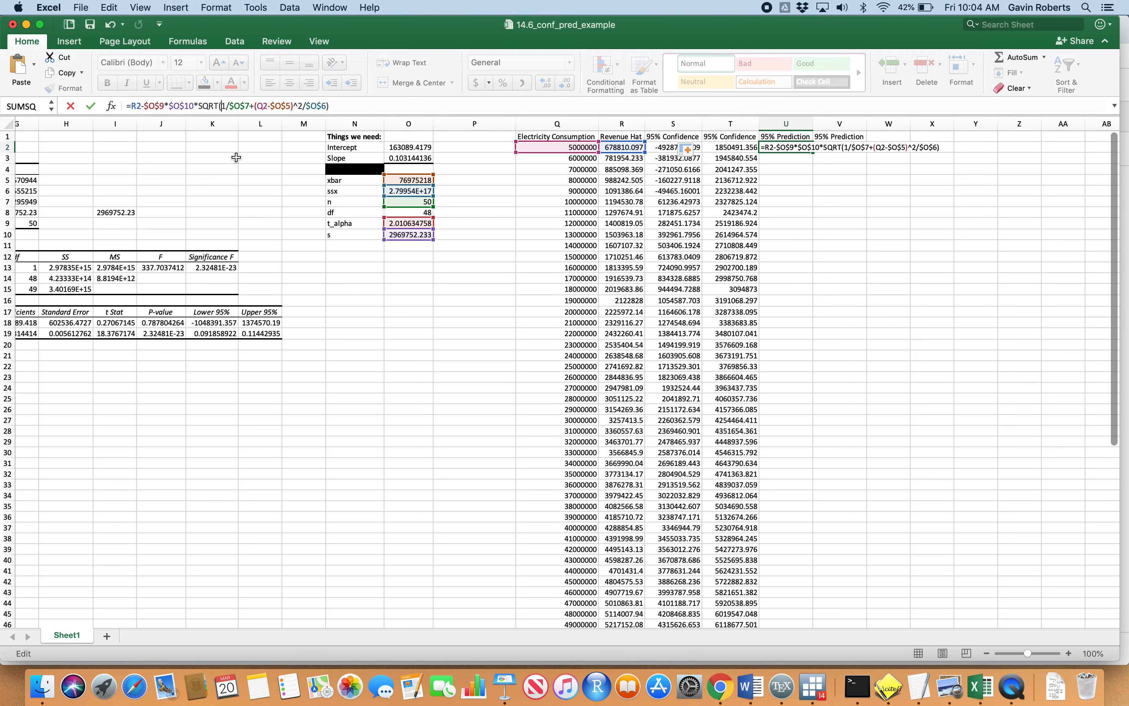
pyautogui.write('1+')
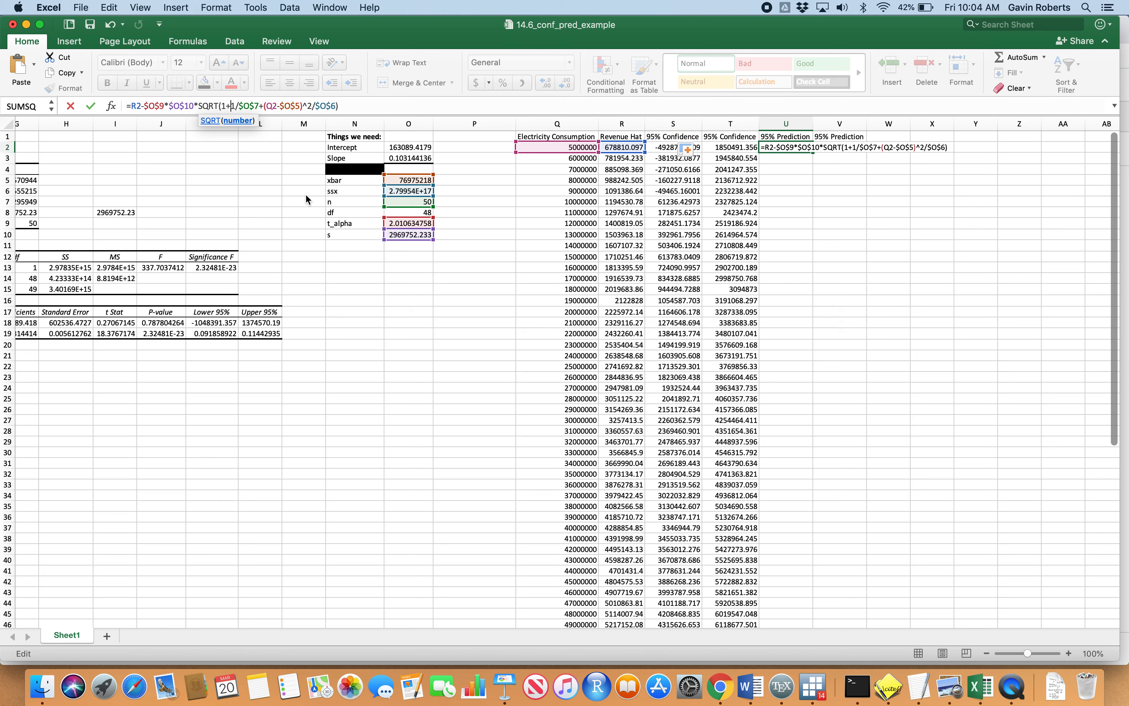
pyautogui.press('Return')
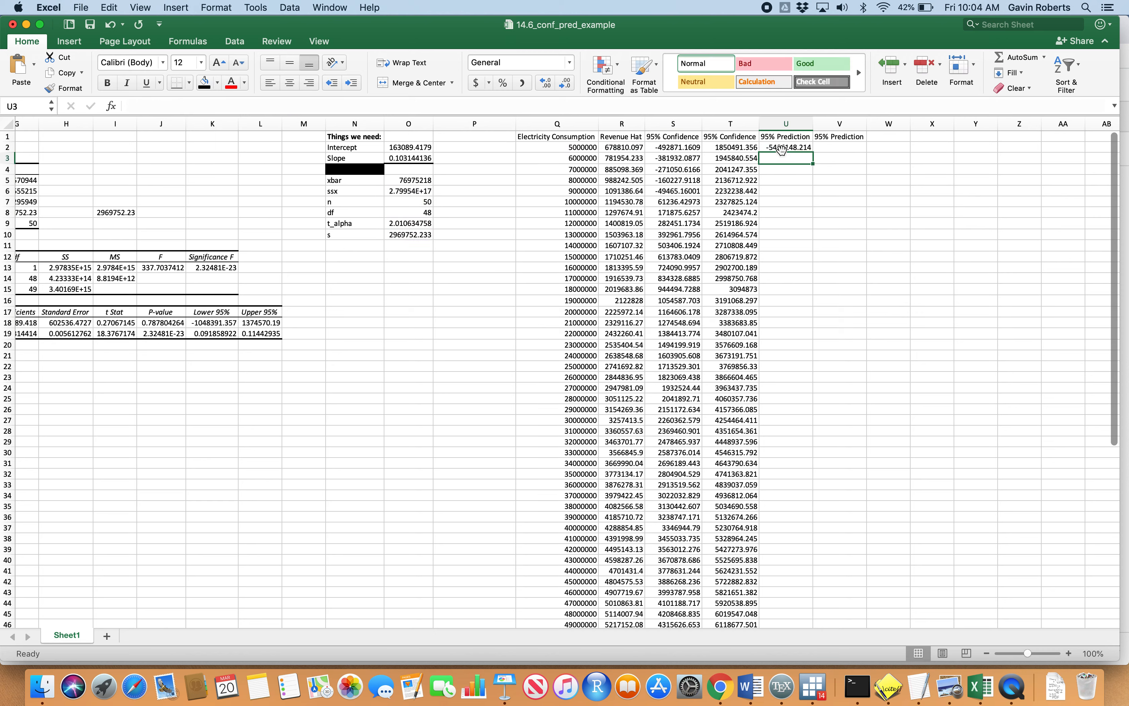
# Compare the bounds in U2 and S2, and fill the lower prediction formula from U2 down column U to the end of the data
pyautogui.click(788, 147)
pyautogui.click(687, 149)
pyautogui.click(773, 145)
pyautogui.click(687, 147)
pyautogui.click(788, 150)
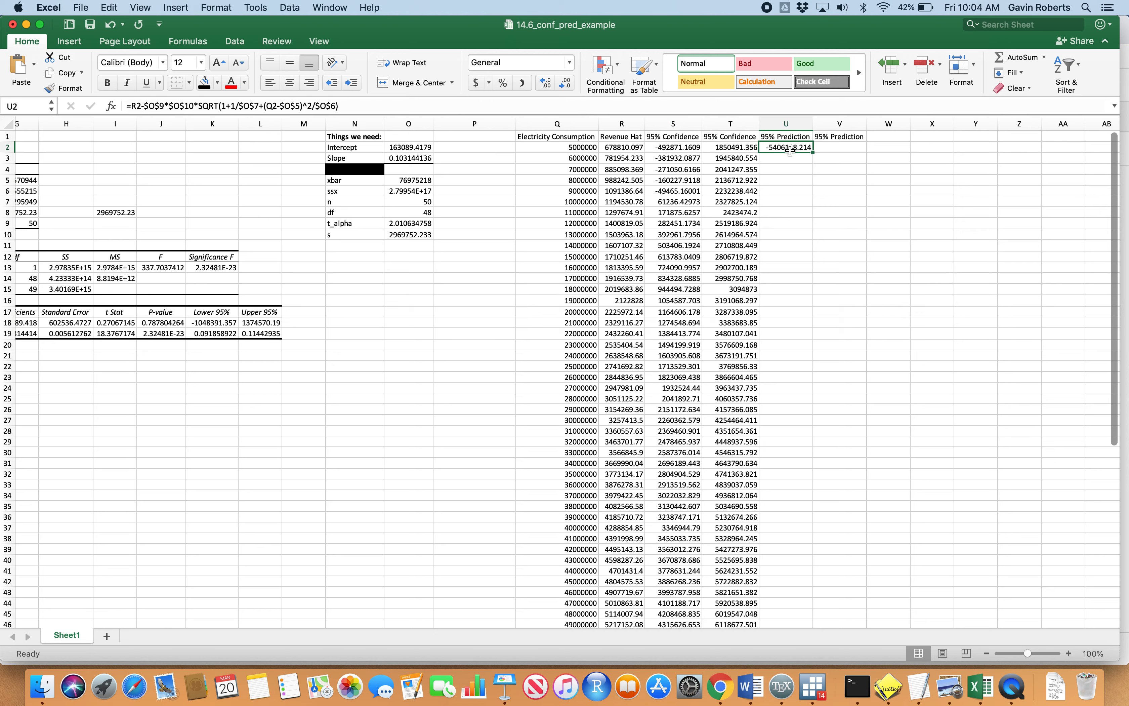
pyautogui.click(685, 147)
pyautogui.click(801, 147)
pyautogui.doubleClick(813, 150)
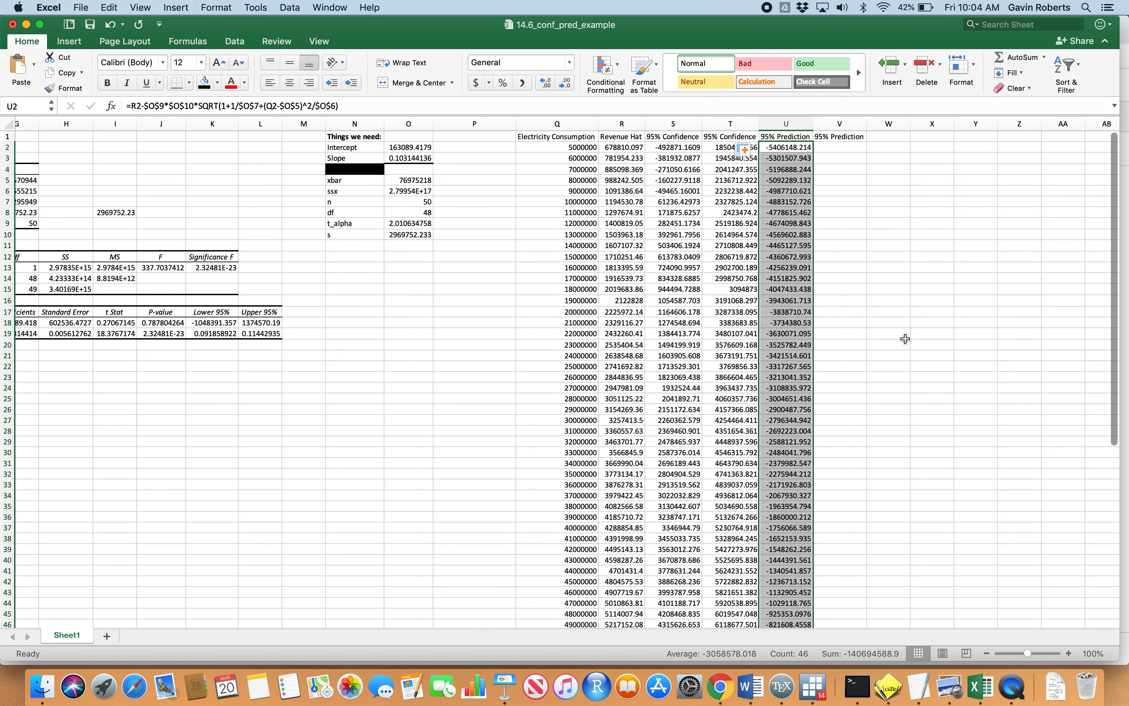
# Copy the formula text of cell U2 unchanged into cell V2, the second 95% Prediction column
pyautogui.click(846, 266)
pyautogui.click(835, 145)
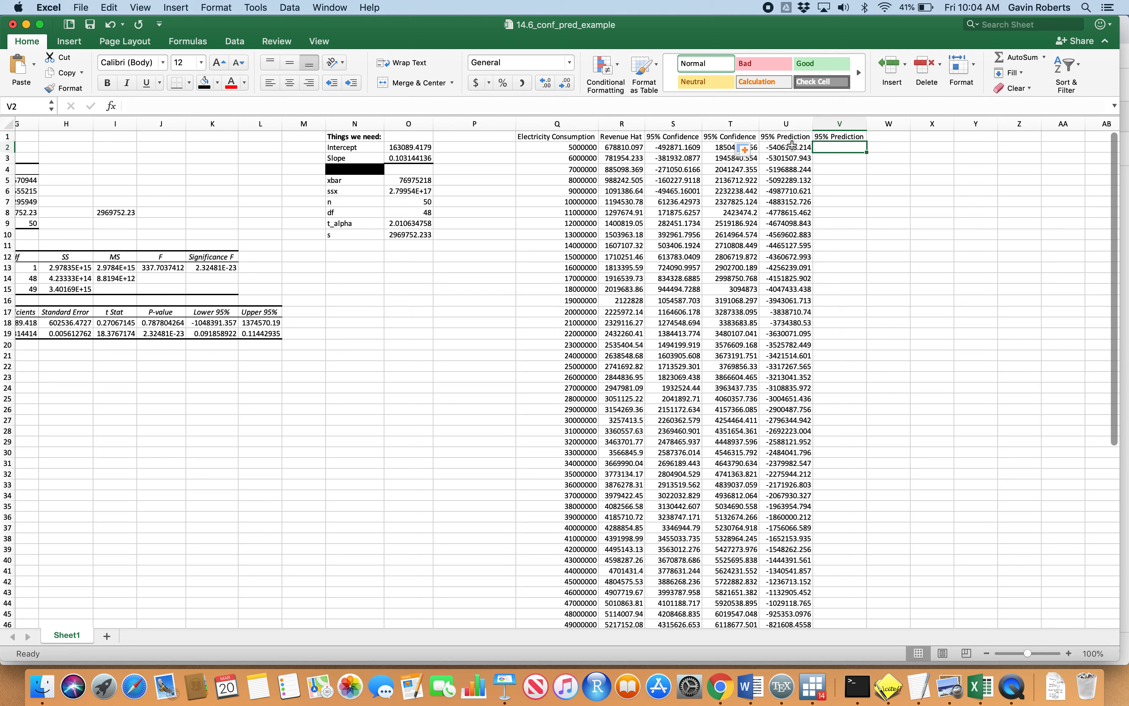
pyautogui.click(787, 146)
pyautogui.moveTo(353, 104); pyautogui.dragTo(116, 105)
pyautogui.press('super+c')
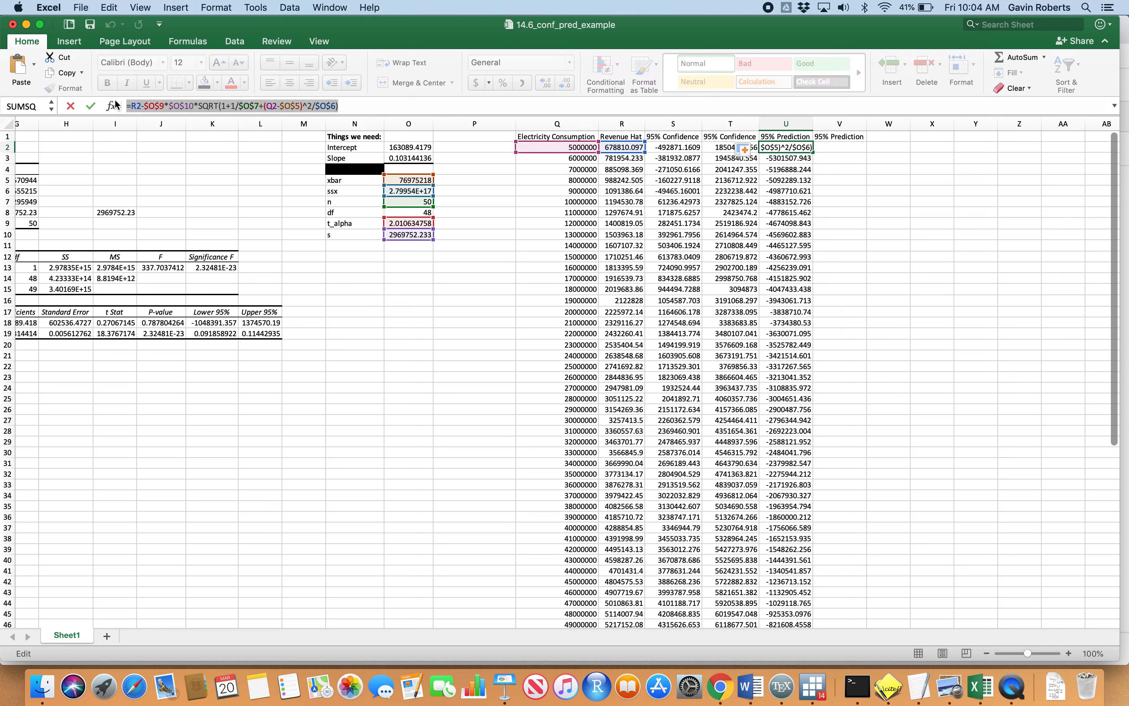
pyautogui.press('Return')
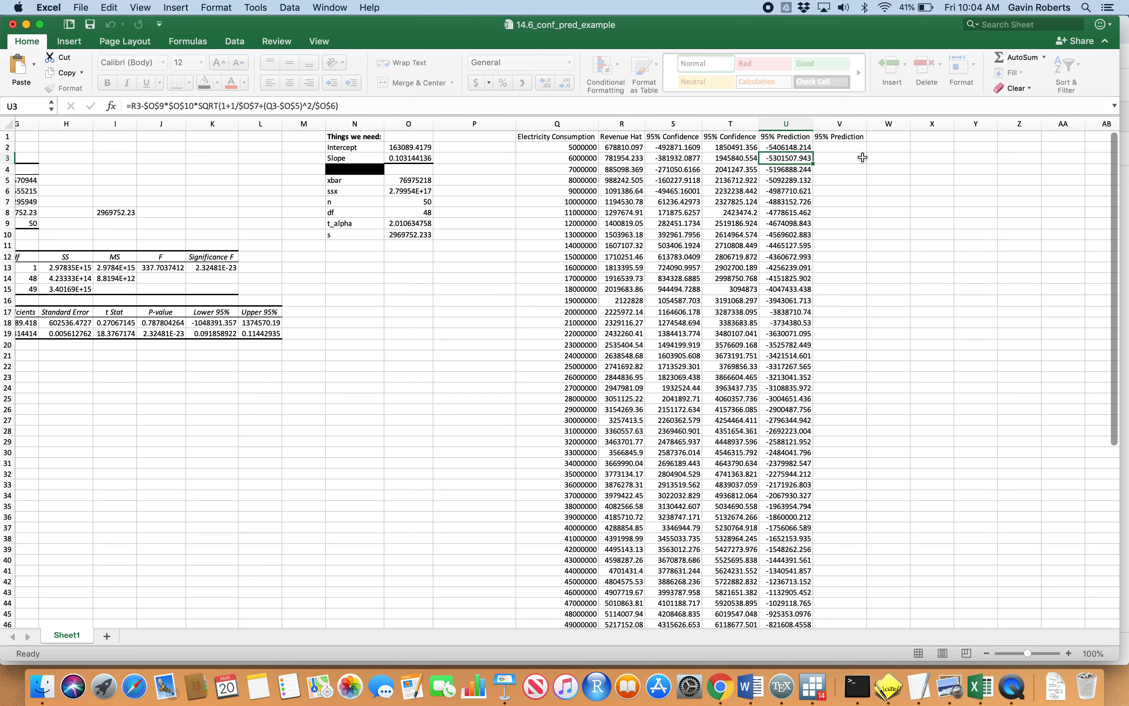
pyautogui.click(846, 148)
pyautogui.doubleClick(847, 147)
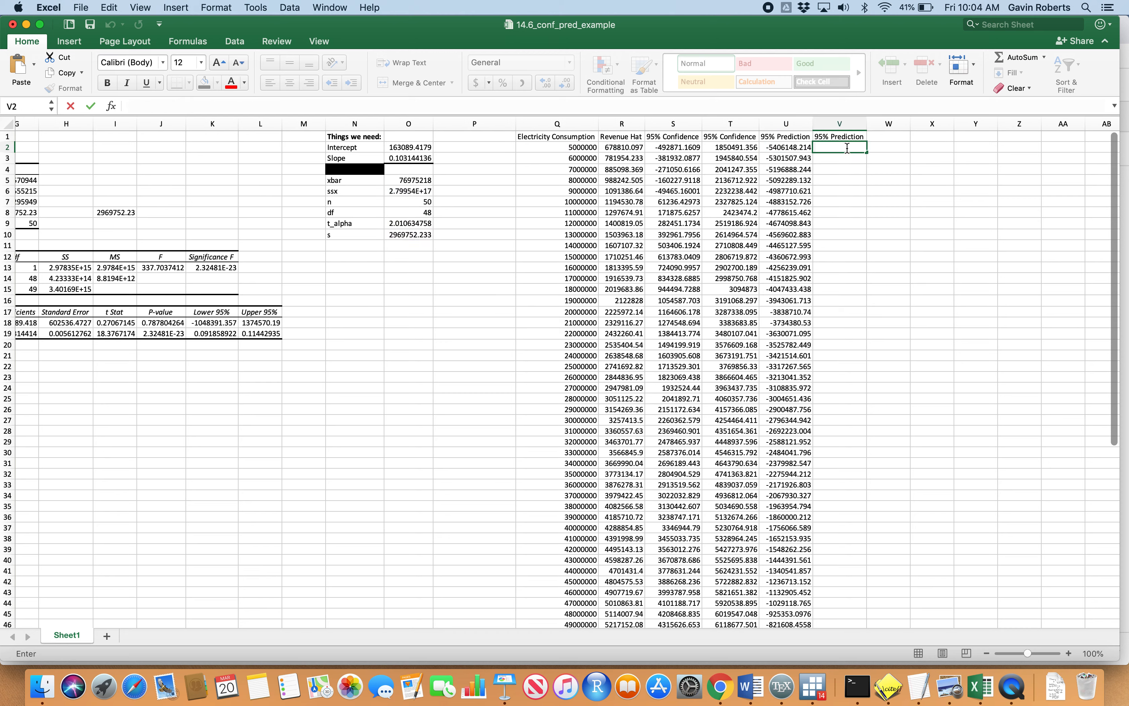
pyautogui.press('super+v')
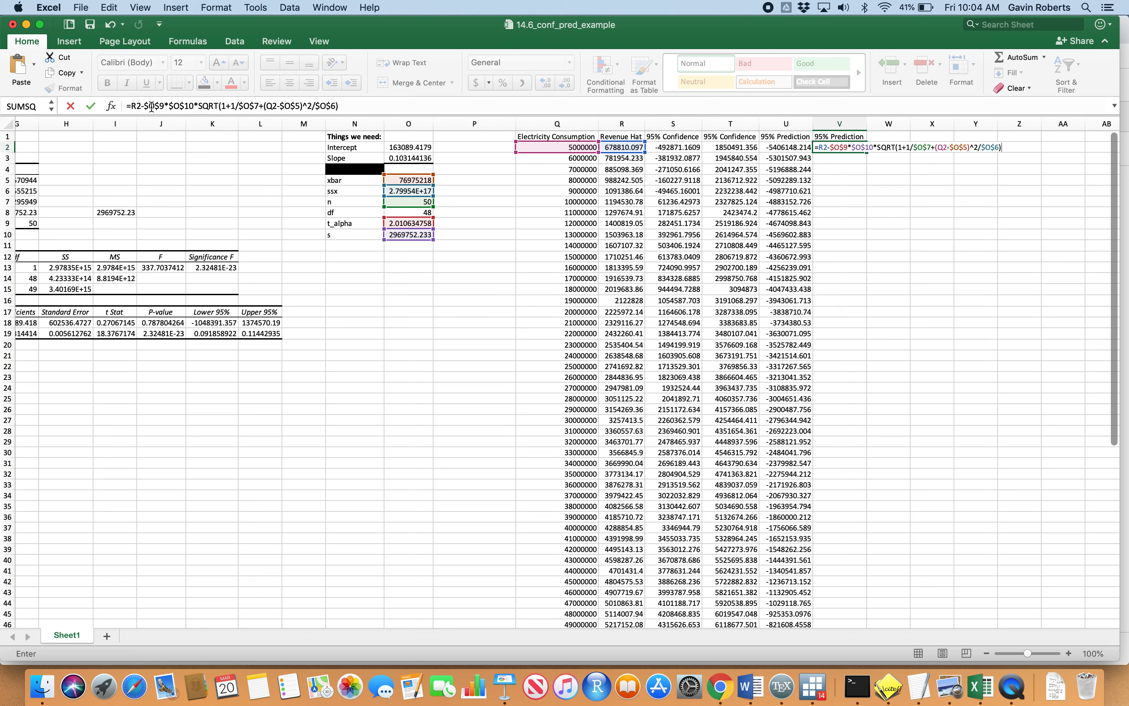
# Change the minus sign after R2 to a plus in the V2 formula for the upper prediction bound, and enter it
pyautogui.click(144, 105)
pyautogui.press('BackSpace')
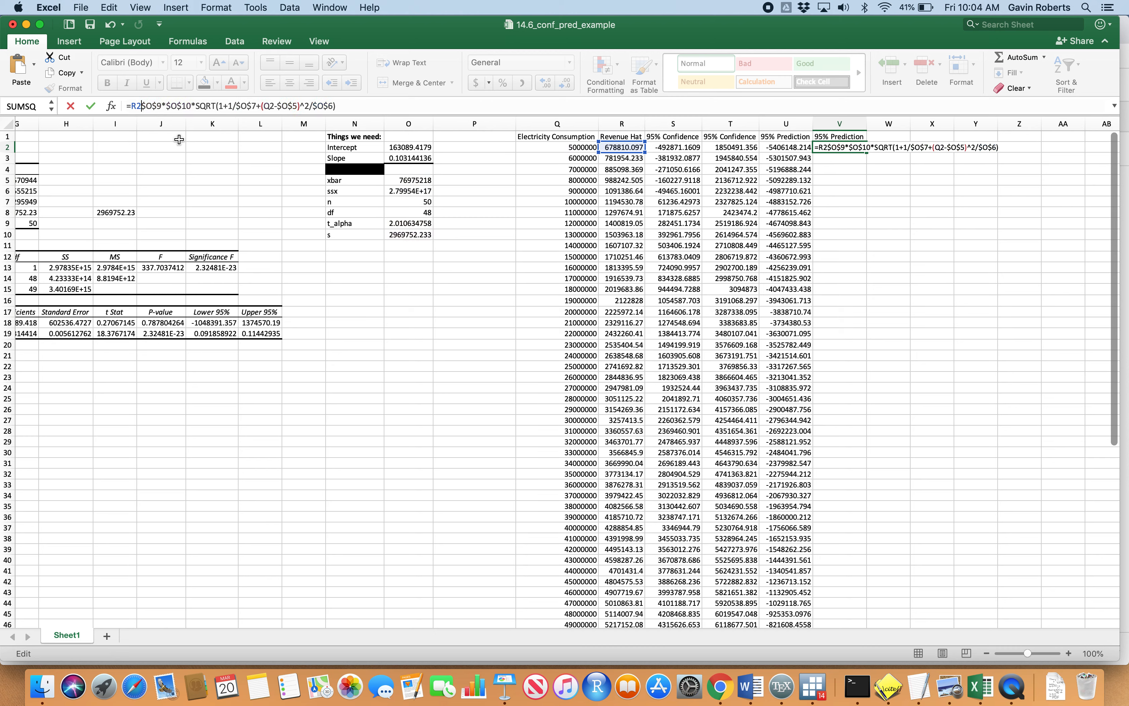
pyautogui.write('+')
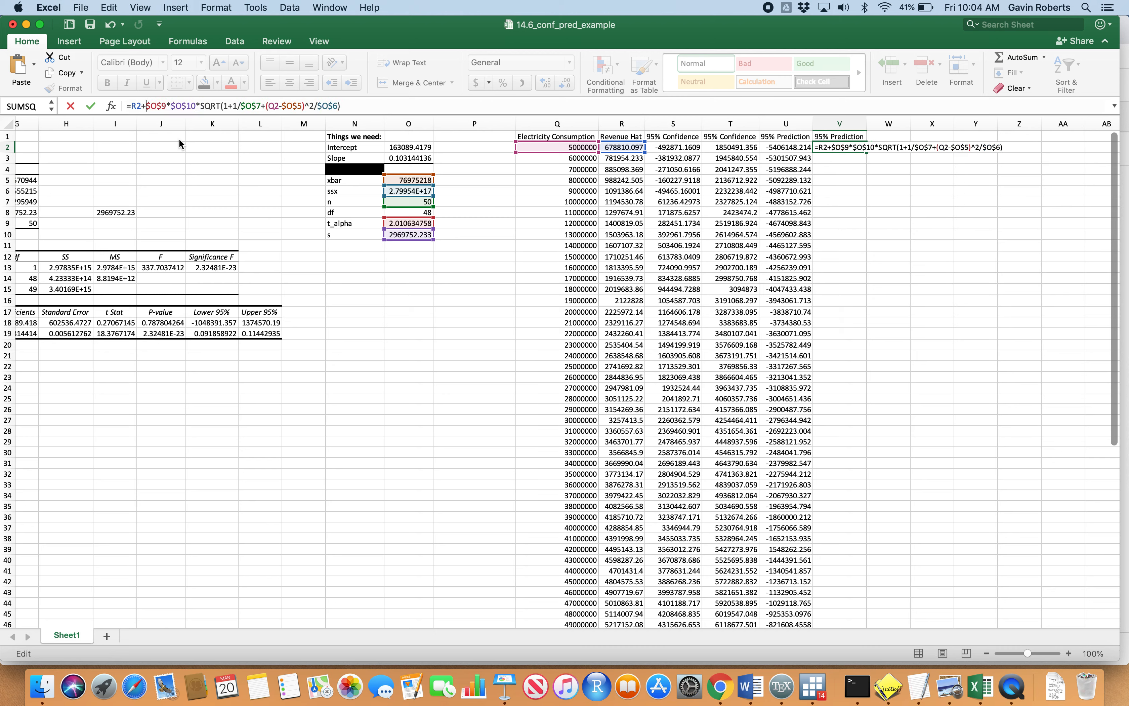
pyautogui.press('Return')
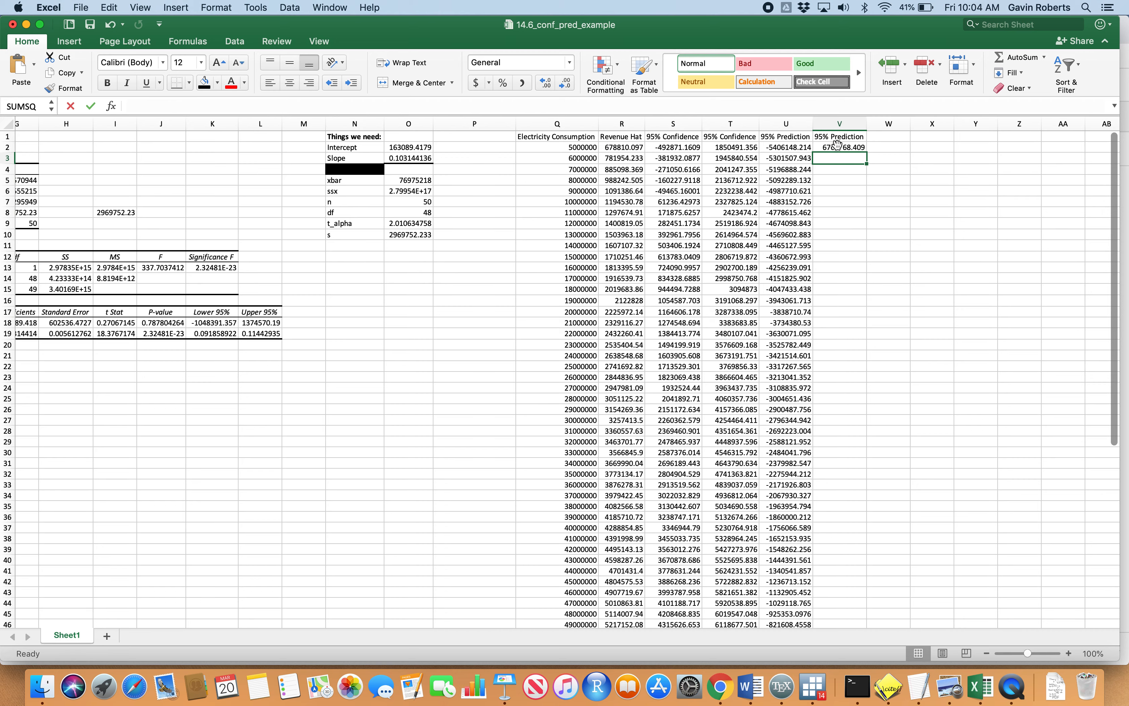
# Fill the upper 95% prediction formula from cell V2 down column V to the end of the data and look over the table
pyautogui.click(837, 146)
pyautogui.doubleClick(868, 152)
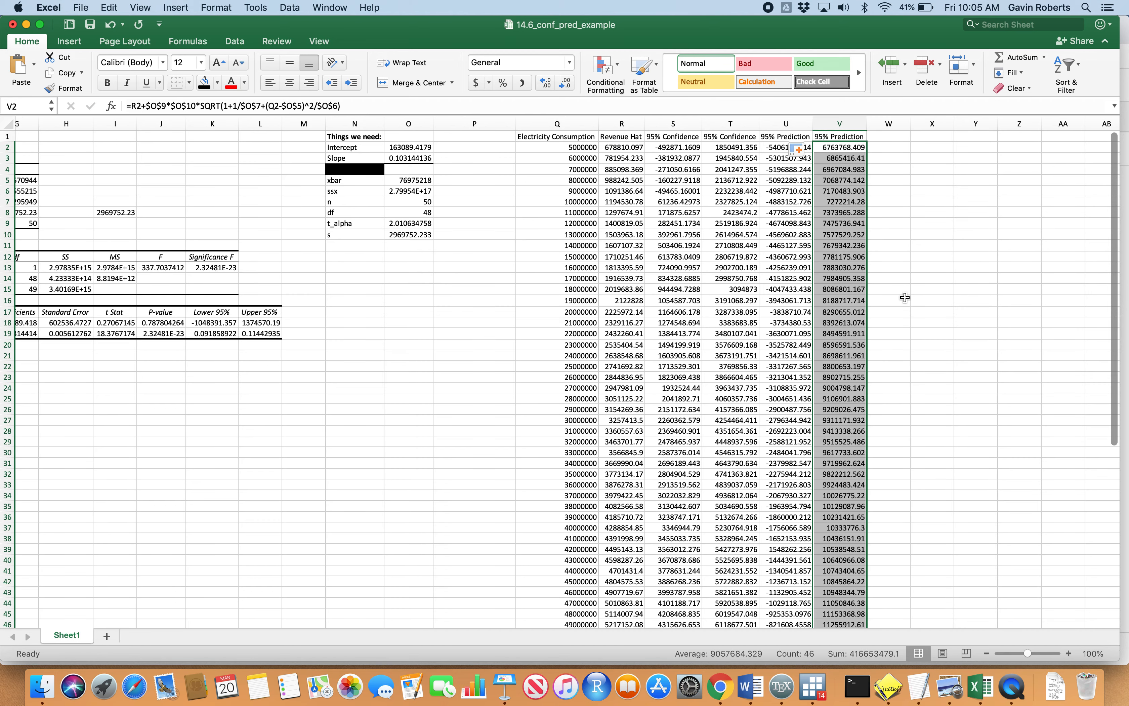
pyautogui.scroll(-5, 906, 298)
pyautogui.scroll(5, 905, 298)
pyautogui.hscroll(-3, 905, 298)
pyautogui.hscroll(3, 905, 297)
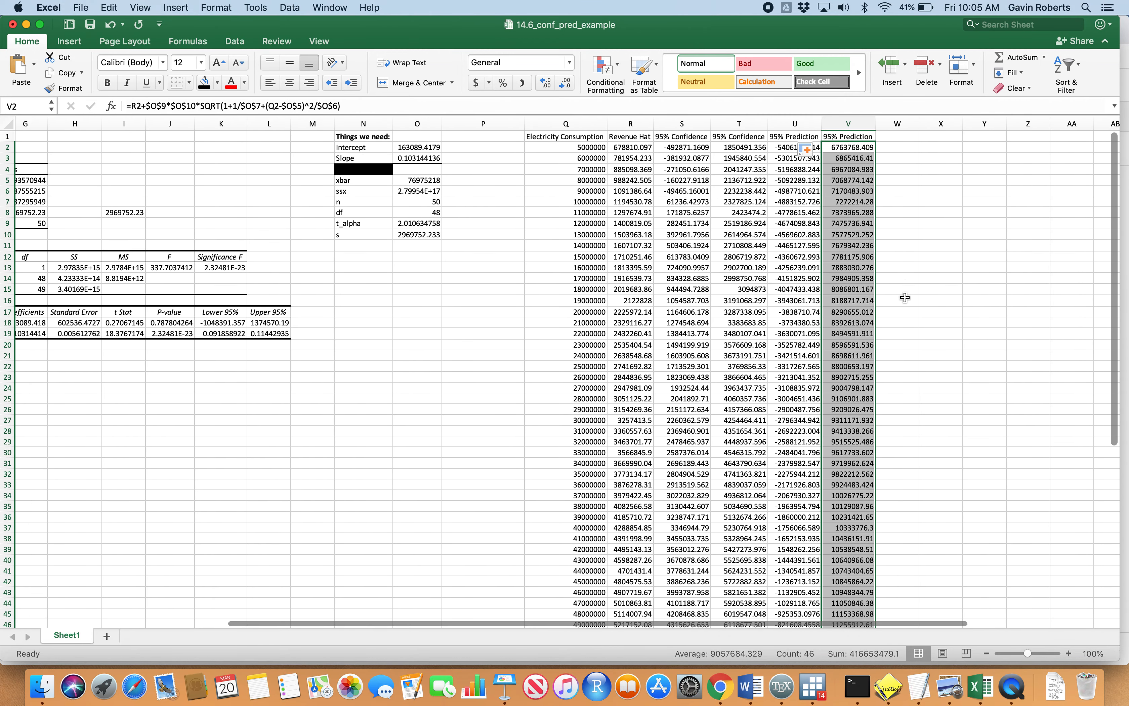
pyautogui.hscroll(3, 905, 297)
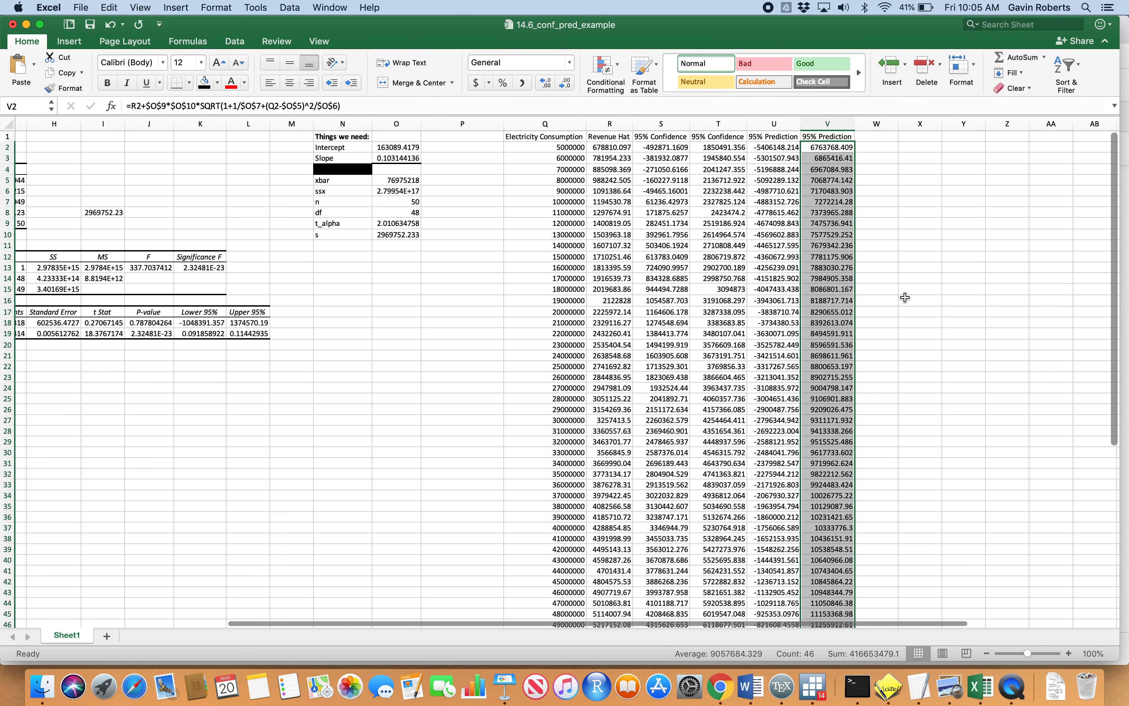
# Insert a basic 2-D line chart of Revenue Hat and the confidence and prediction bounds from R1:V47, including the headers
pyautogui.moveTo(560, 137); pyautogui.dragTo(745, 602)
pyautogui.scroll(3, 788, 396)
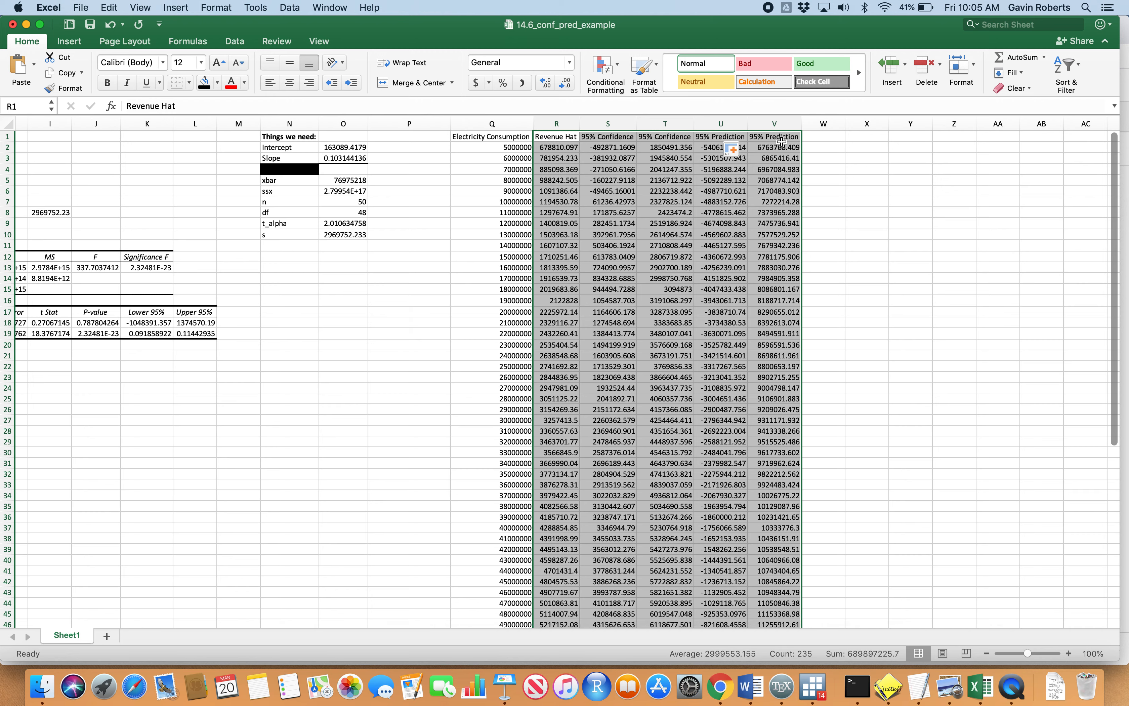
pyautogui.click(67, 43)
pyautogui.click(495, 73)
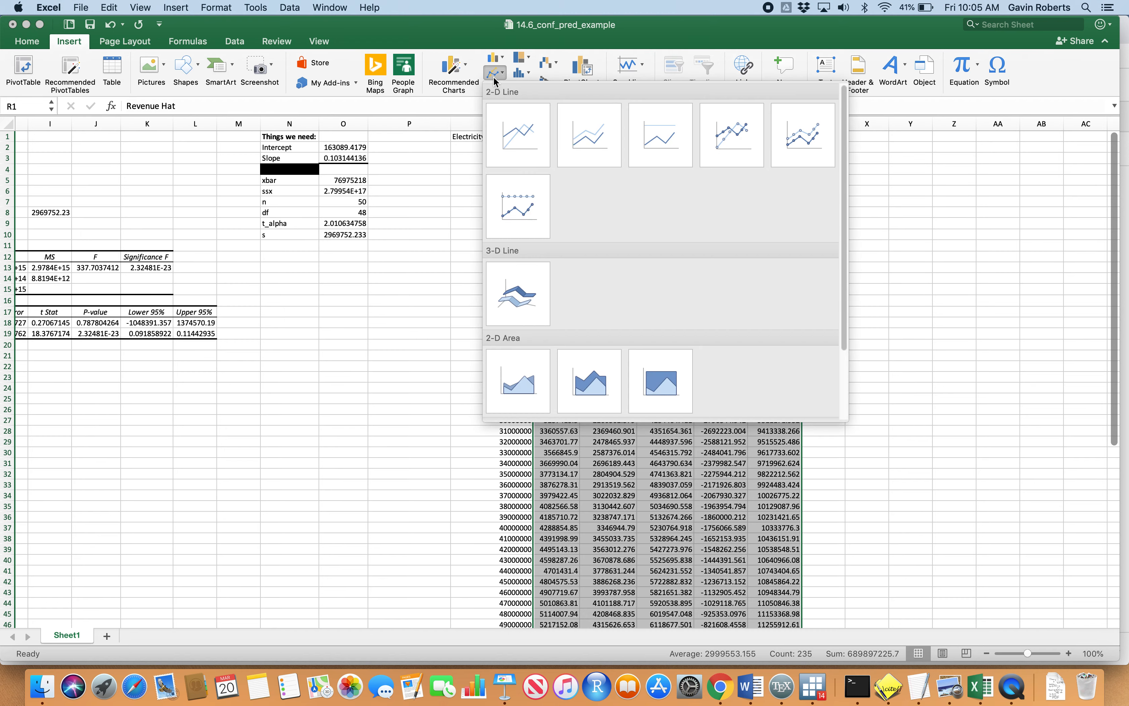
pyautogui.click(510, 143)
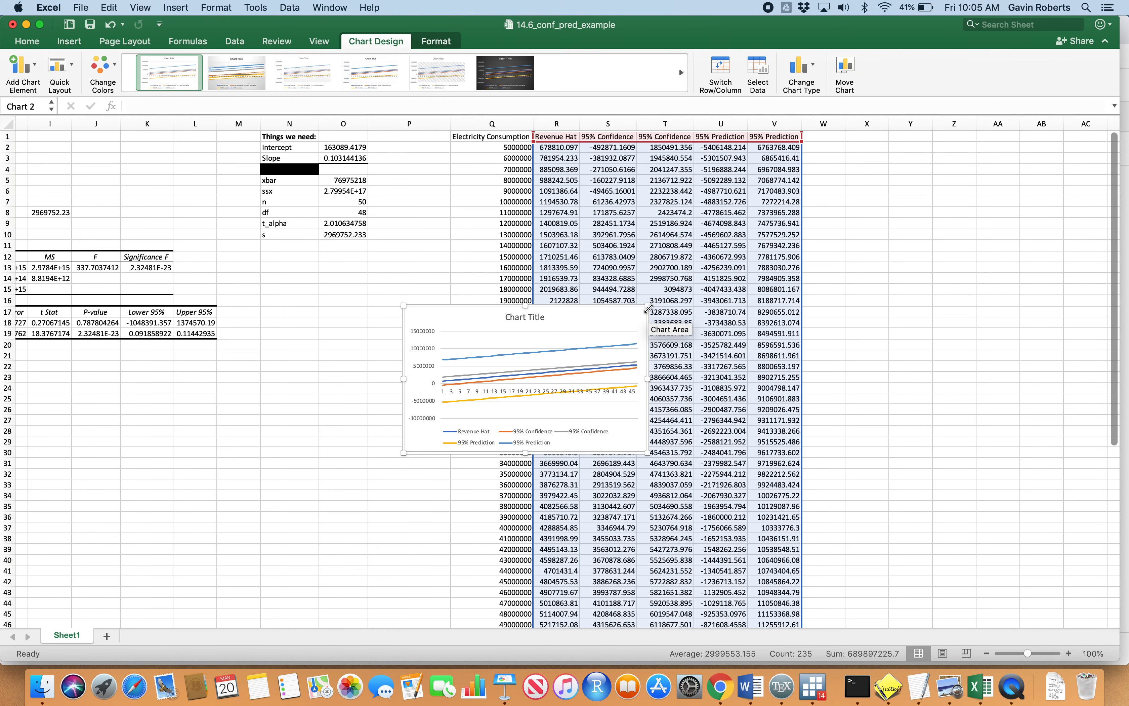
# Enlarge the line chart in both width and height so the five lines are easier to tell apart
pyautogui.moveTo(647, 306); pyautogui.dragTo(901, 206)
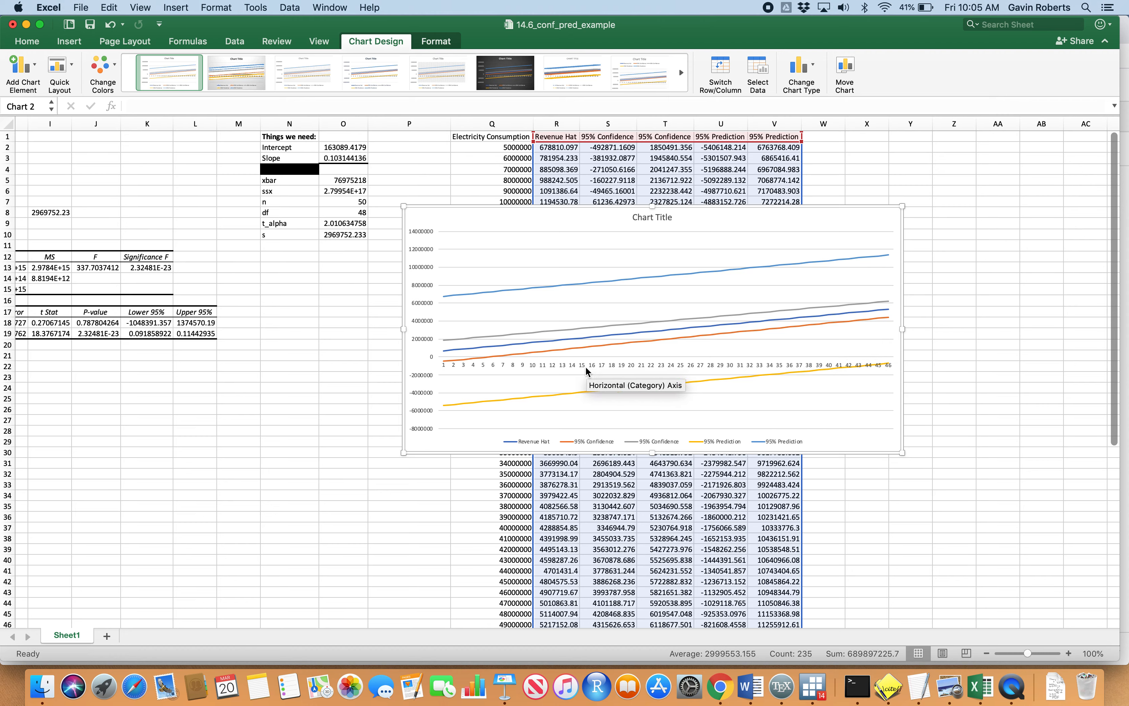
pyautogui.hscroll(-5, 506, 400)
pyautogui.hscroll(-3, 506, 400)
pyautogui.hscroll(8, 506, 399)
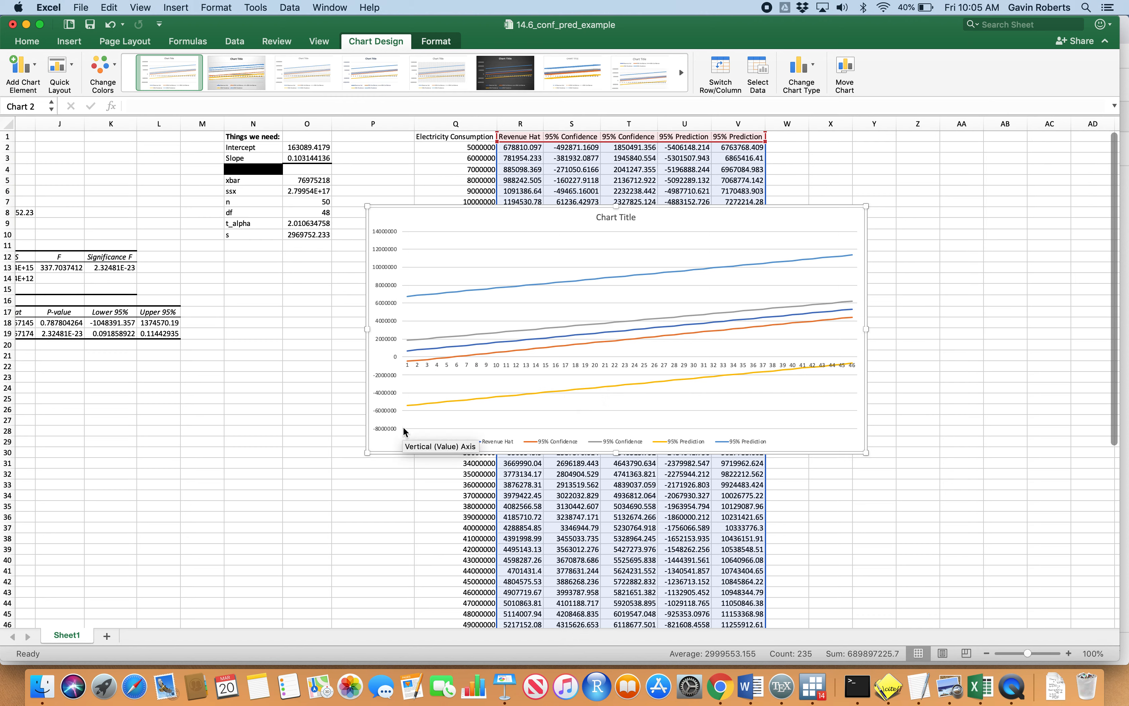
pyautogui.moveTo(367, 452); pyautogui.dragTo(278, 504)
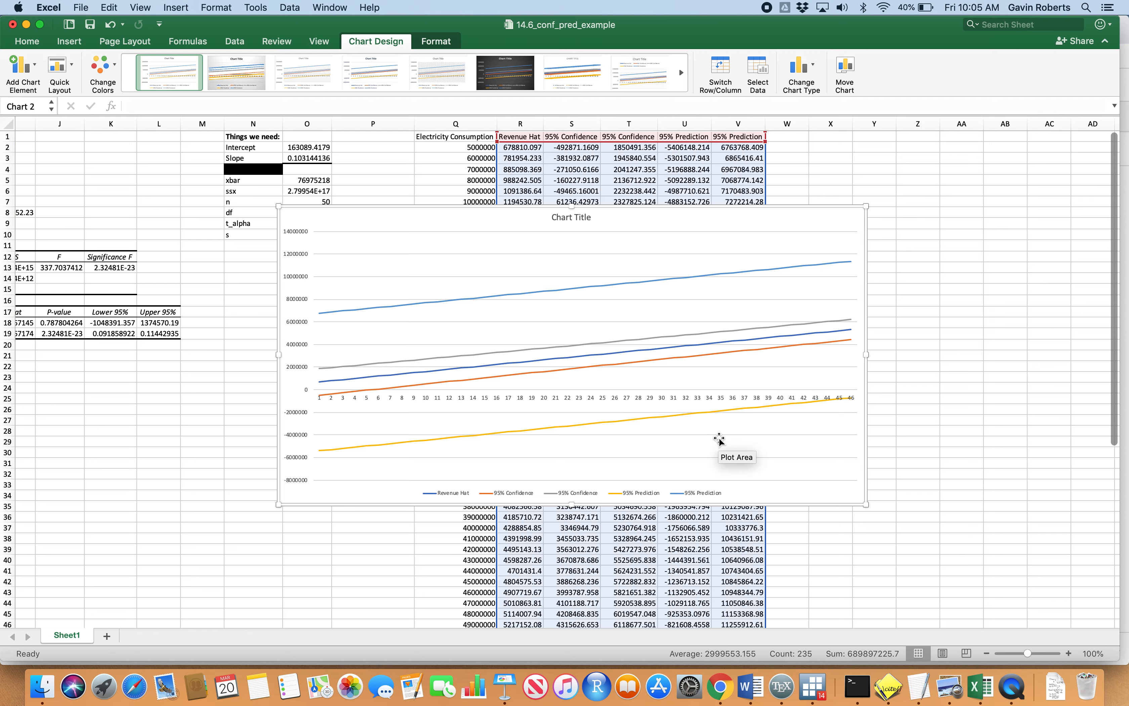
# Format the lower 95% Confidence line in the chart with the standard red color
pyautogui.click(619, 362)
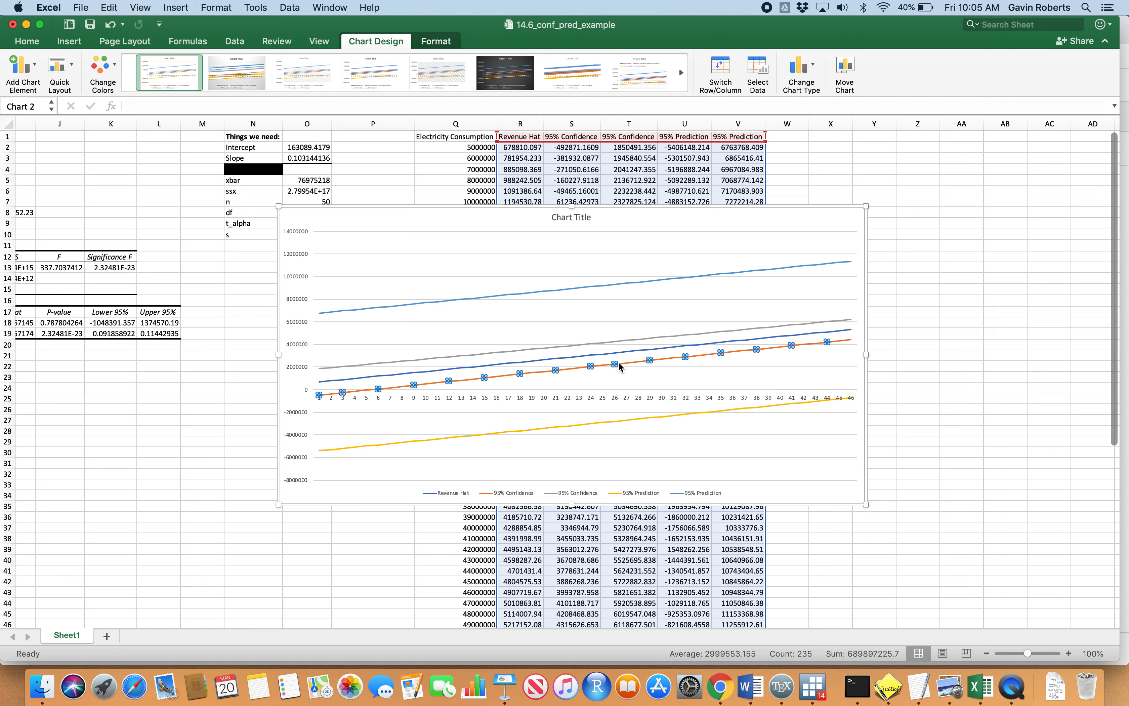
pyautogui.rightClick(674, 357)
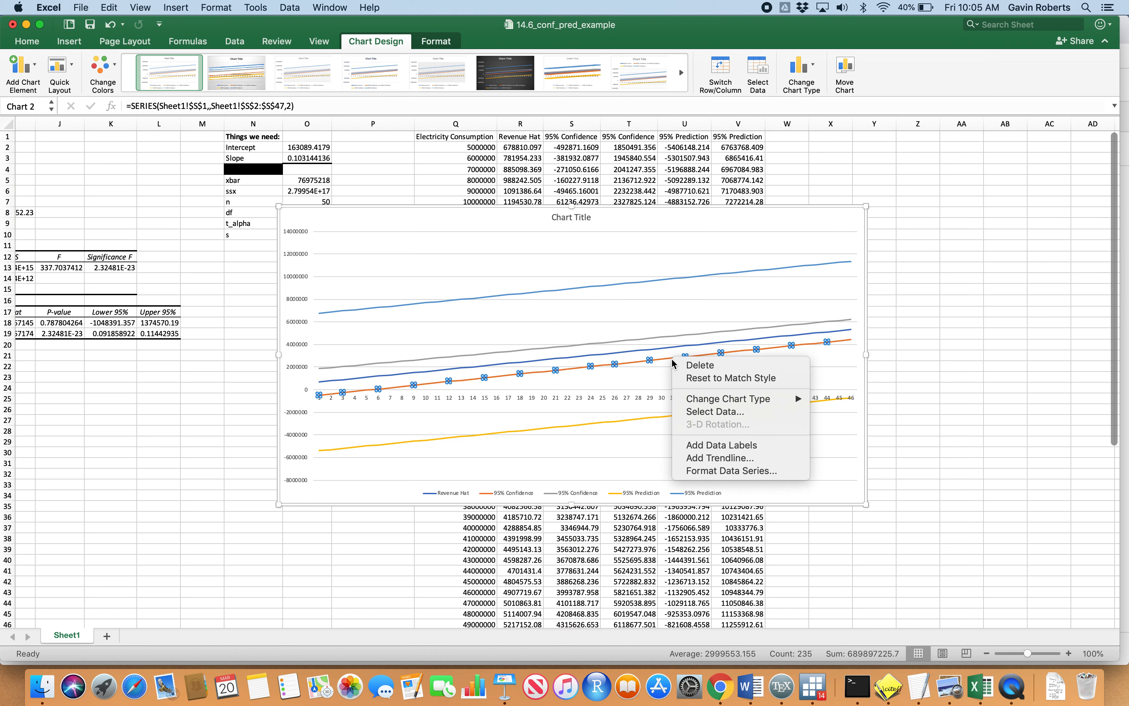
pyautogui.click(720, 470)
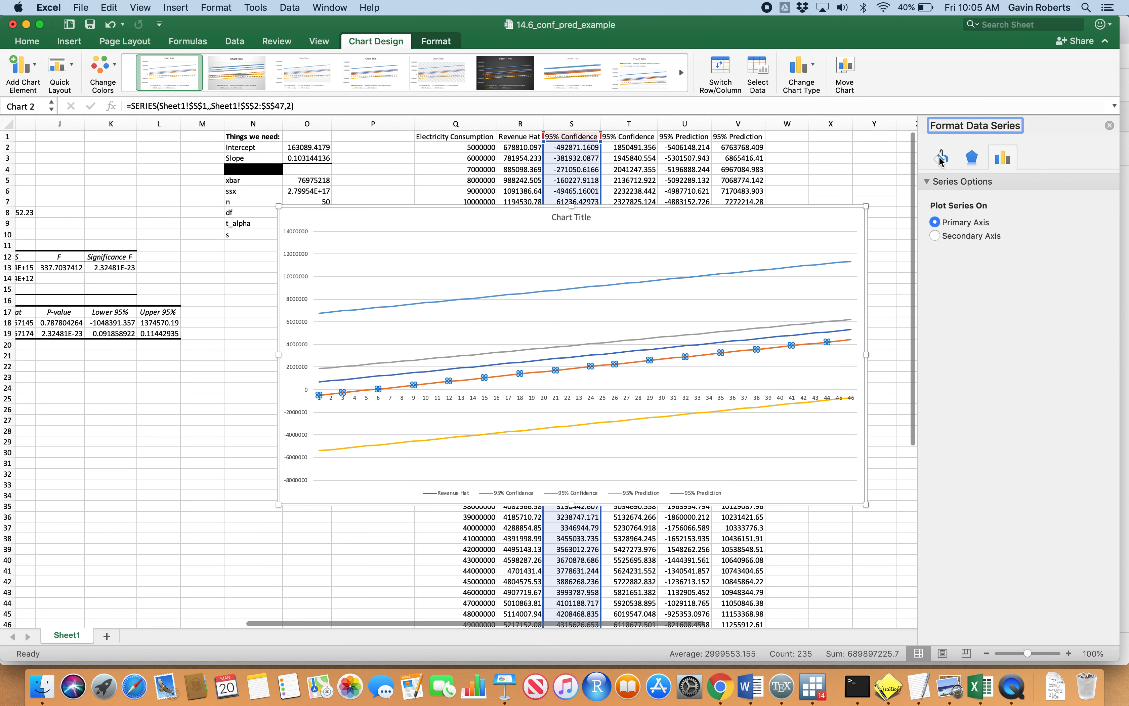
pyautogui.click(1095, 292)
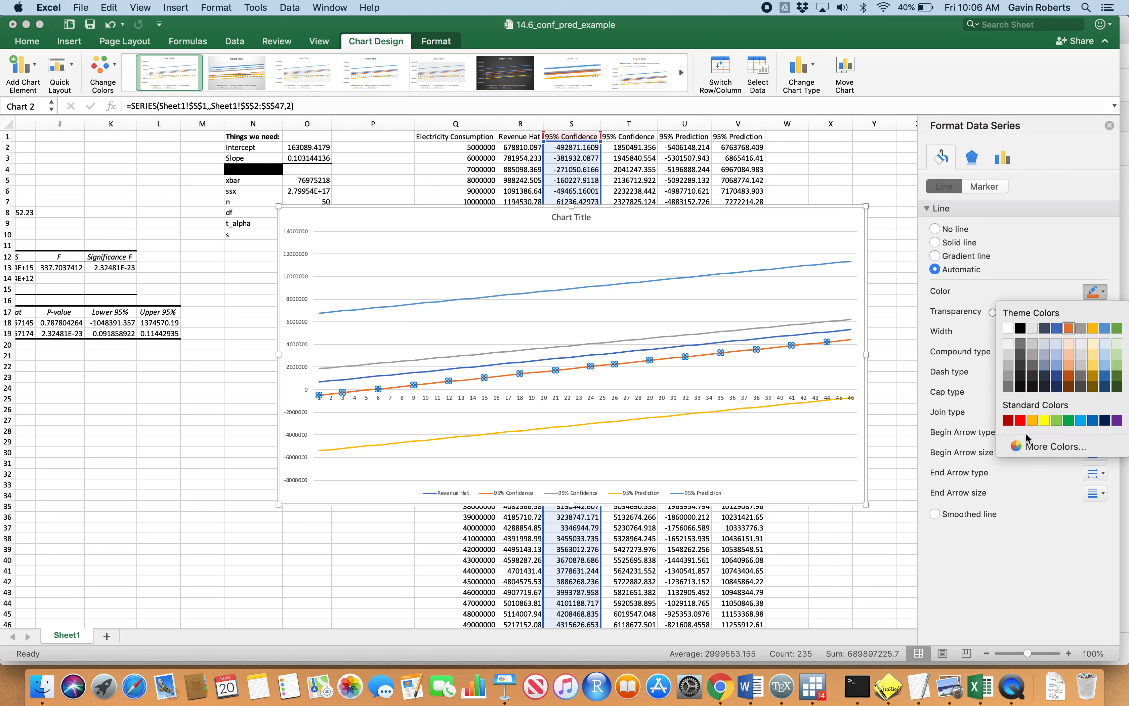
pyautogui.click(1022, 421)
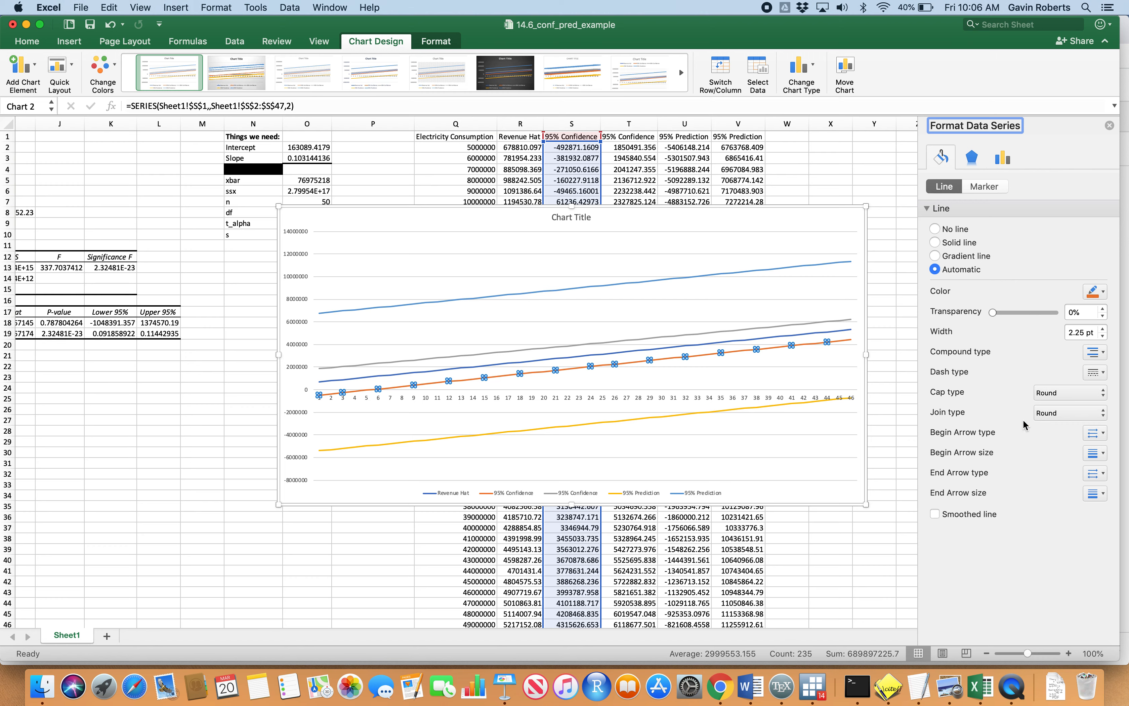
# Format the upper 95% Confidence line in the chart with the same standard red color
pyautogui.click(693, 334)
pyautogui.rightClick(693, 332)
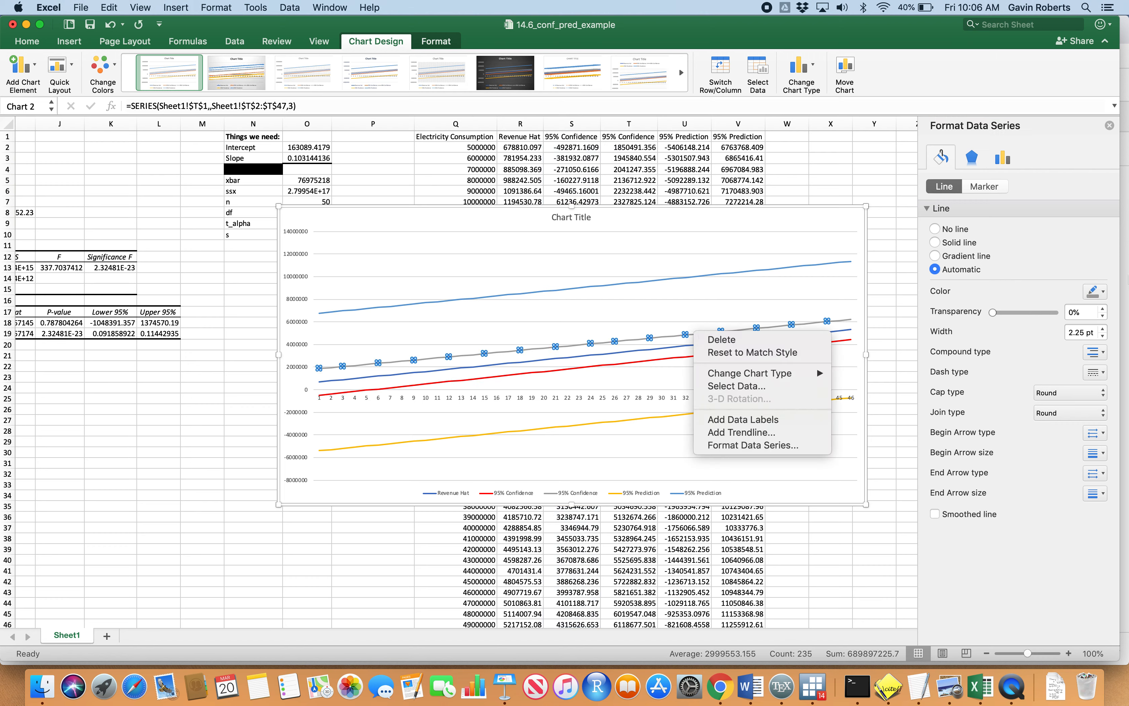
pyautogui.click(1094, 295)
pyautogui.click(1094, 293)
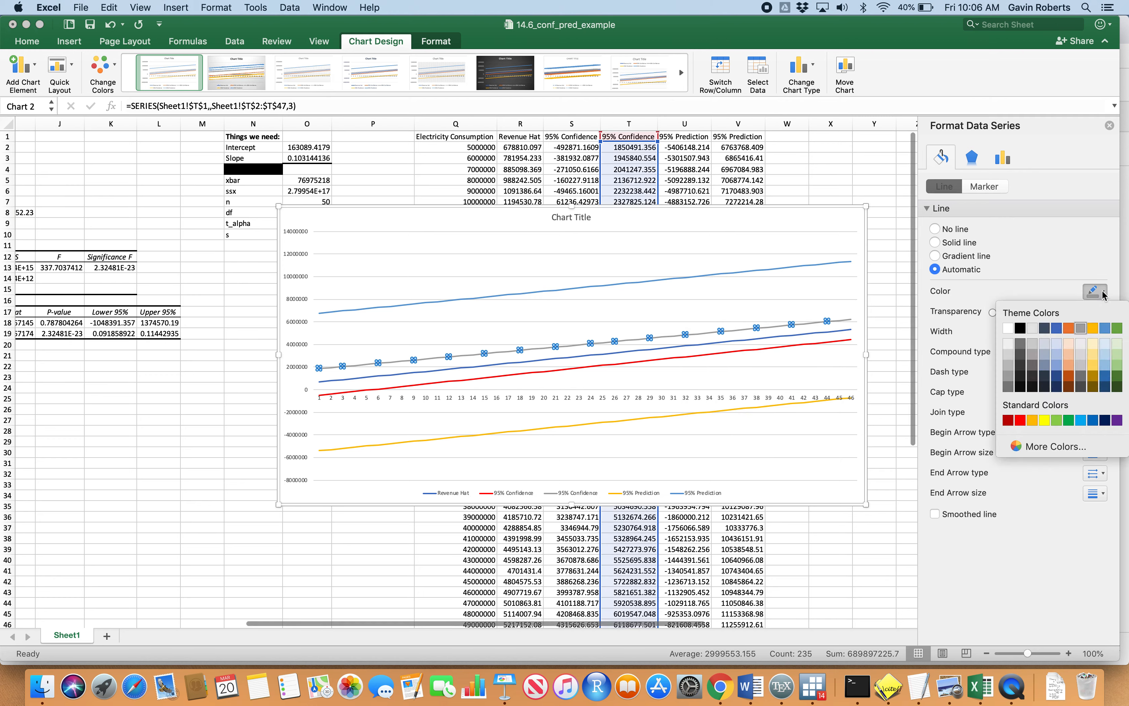
pyautogui.click(1020, 420)
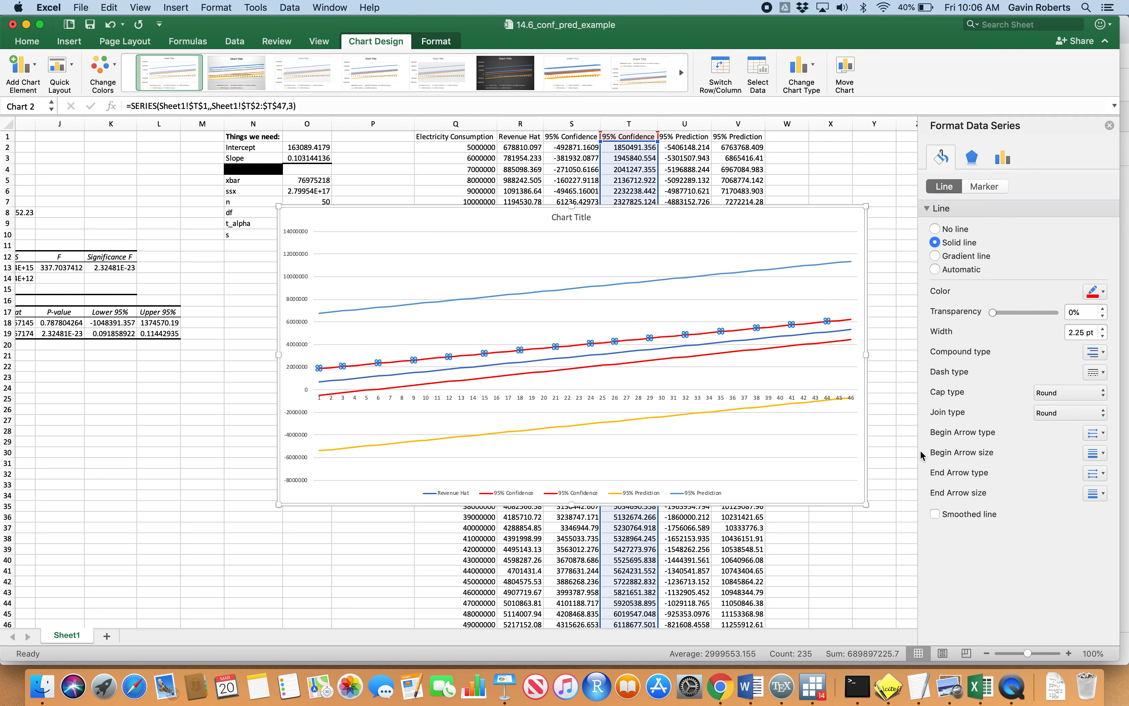
# Delete the duplicate 95% Confidence entry from the chart legend, keeping a single entry for the two confidence lines
pyautogui.click(581, 494)
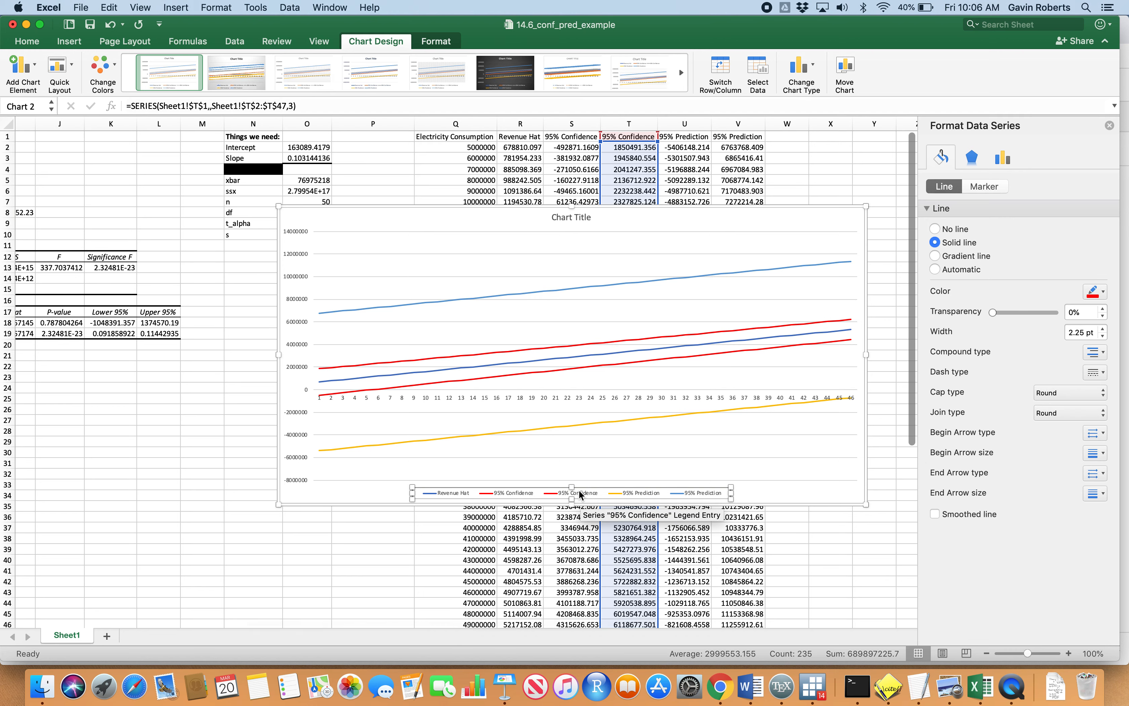
pyautogui.click(589, 495)
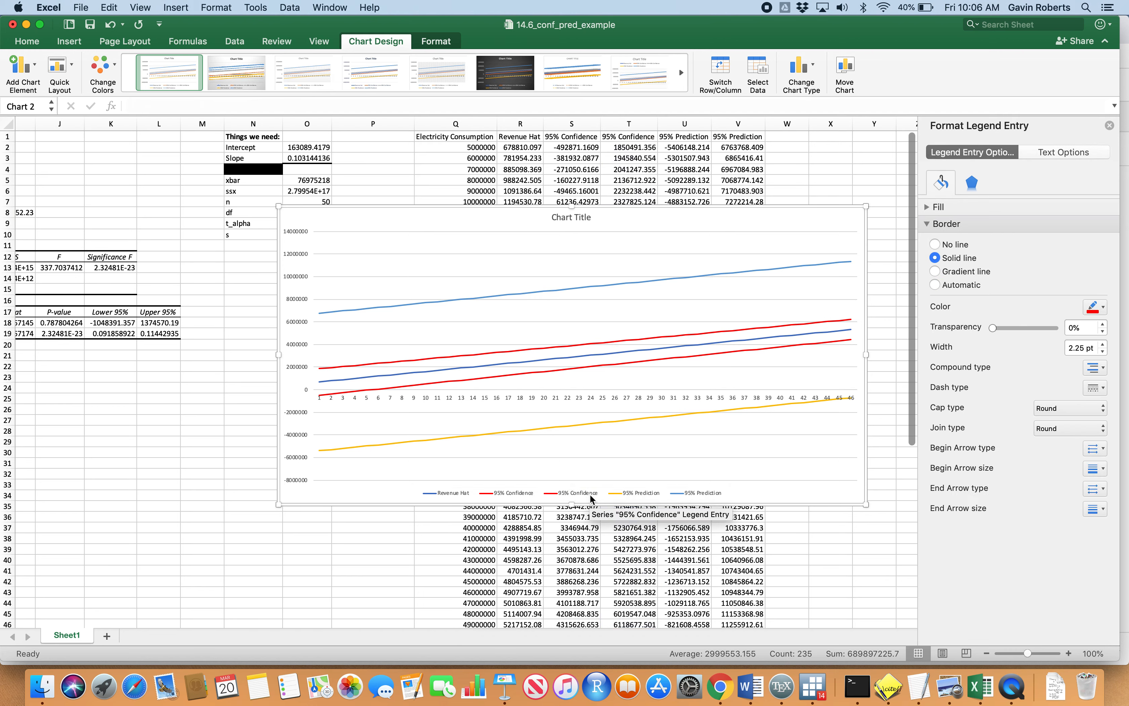
pyautogui.press('Delete')
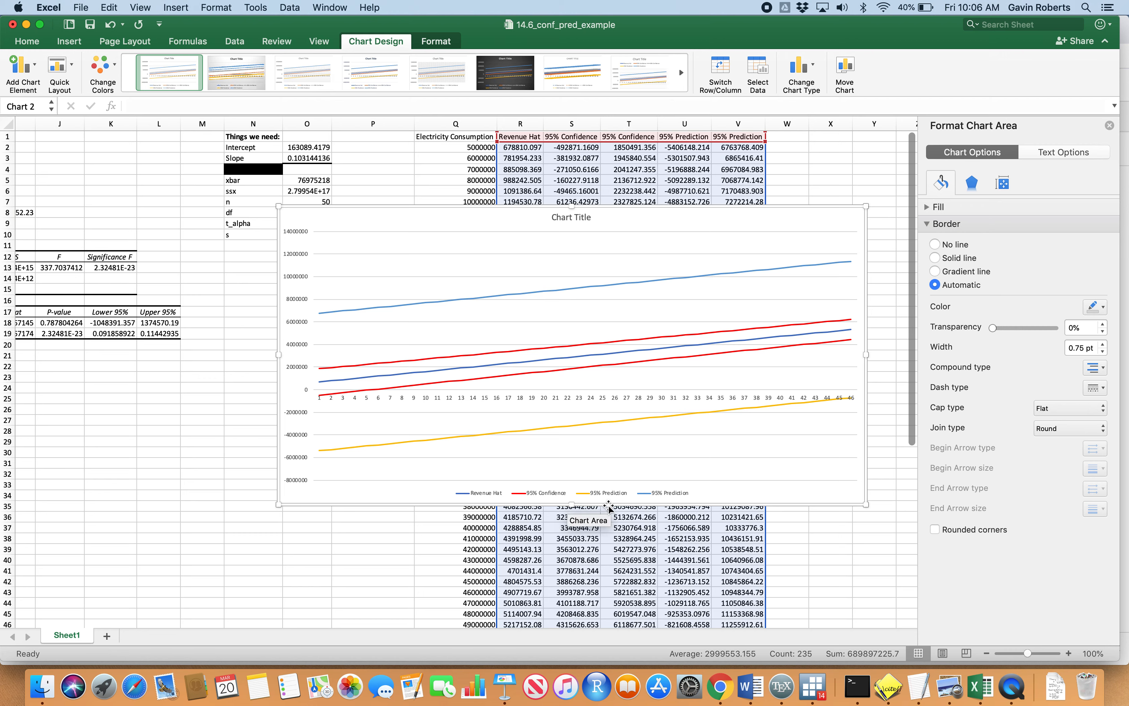
# Format the lower 95% Prediction line in the chart as a dark gray dashed line
pyautogui.click(590, 423)
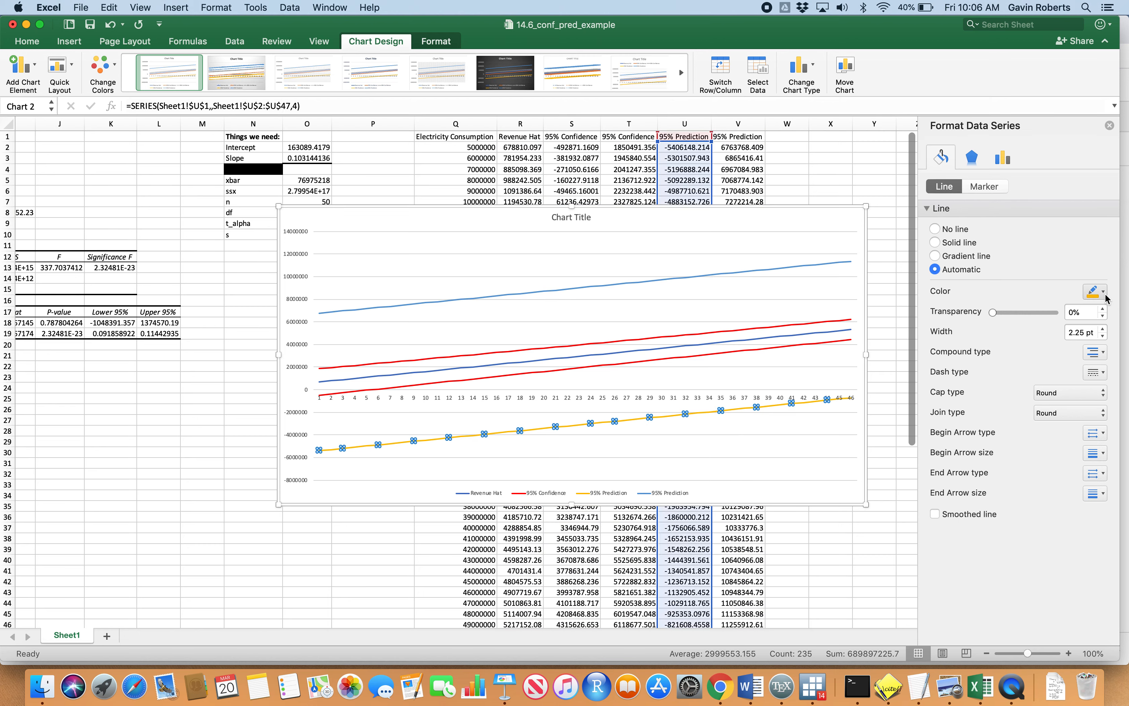
pyautogui.click(1094, 291)
pyautogui.click(1008, 388)
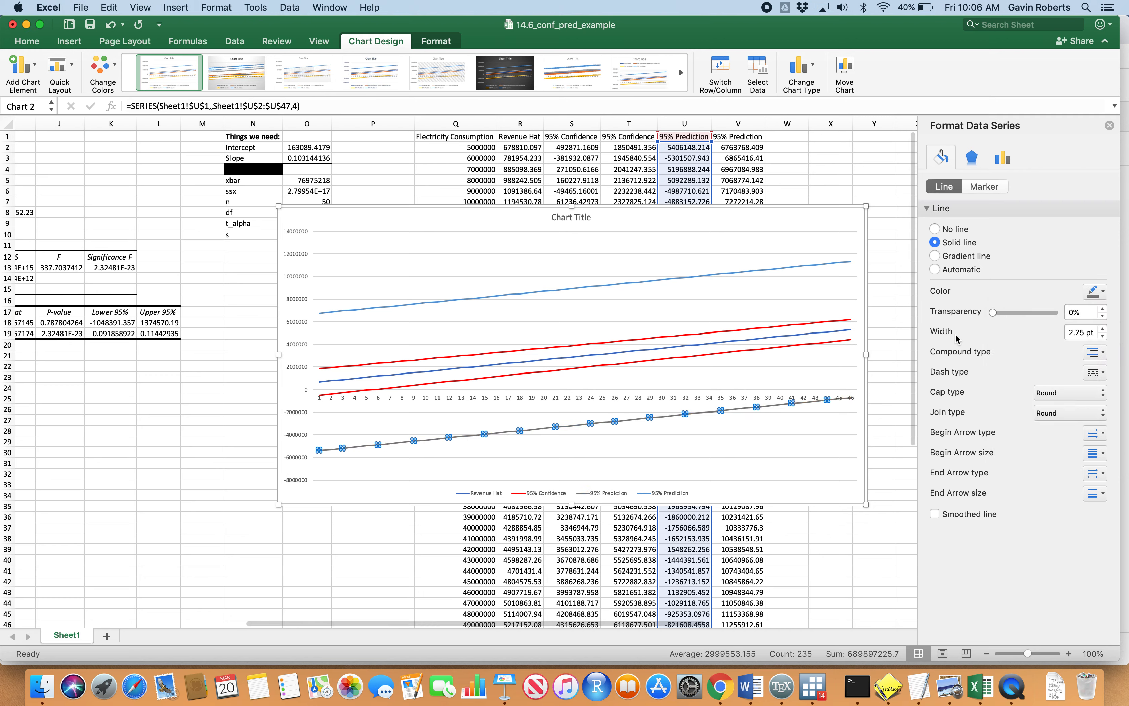
pyautogui.click(1103, 373)
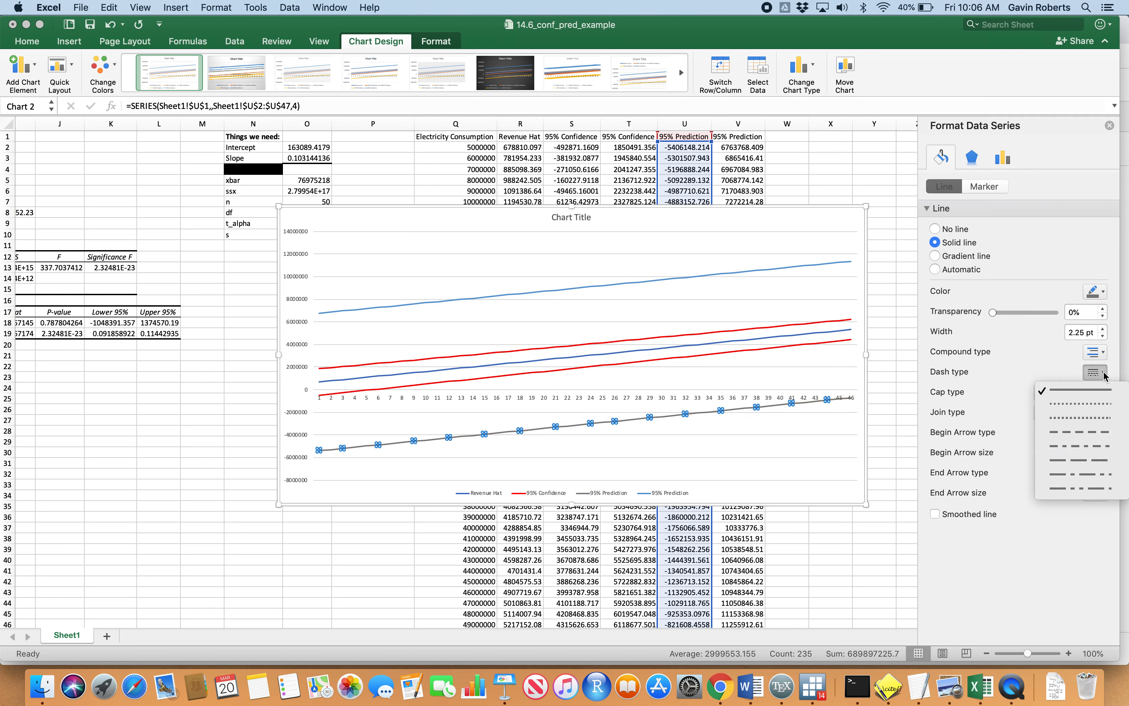
pyautogui.click(1097, 434)
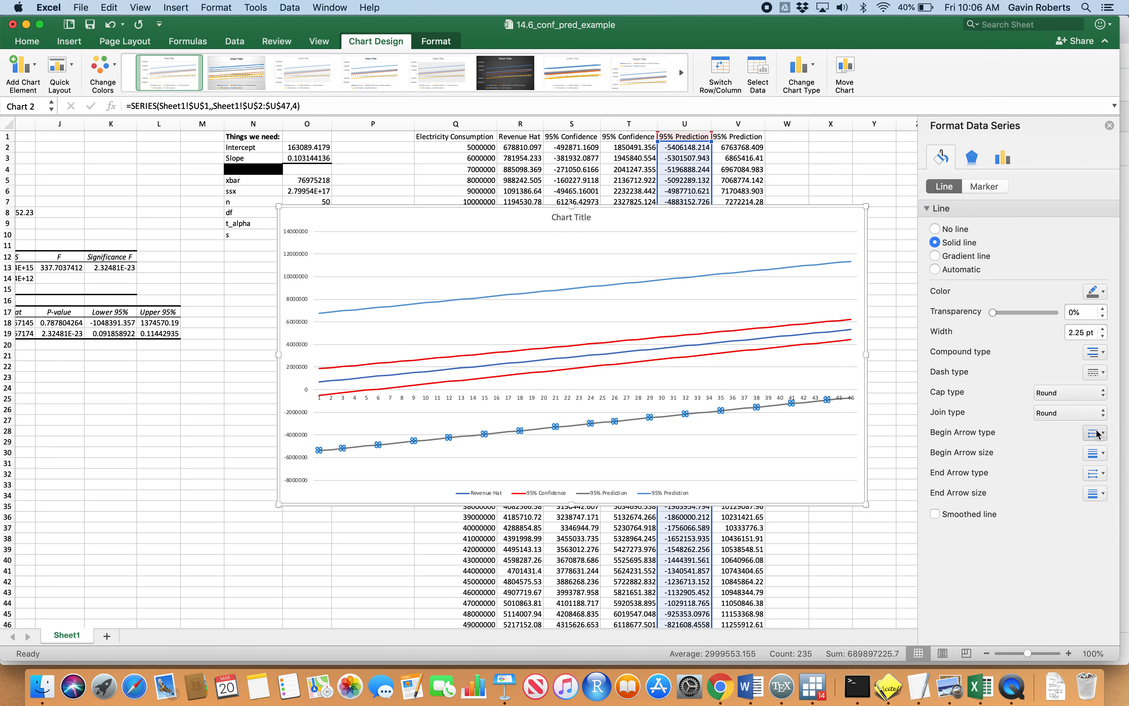
# Format the upper 95% Prediction line in the chart with the same dark gray color and dash style
pyautogui.click(732, 272)
pyautogui.click(1104, 296)
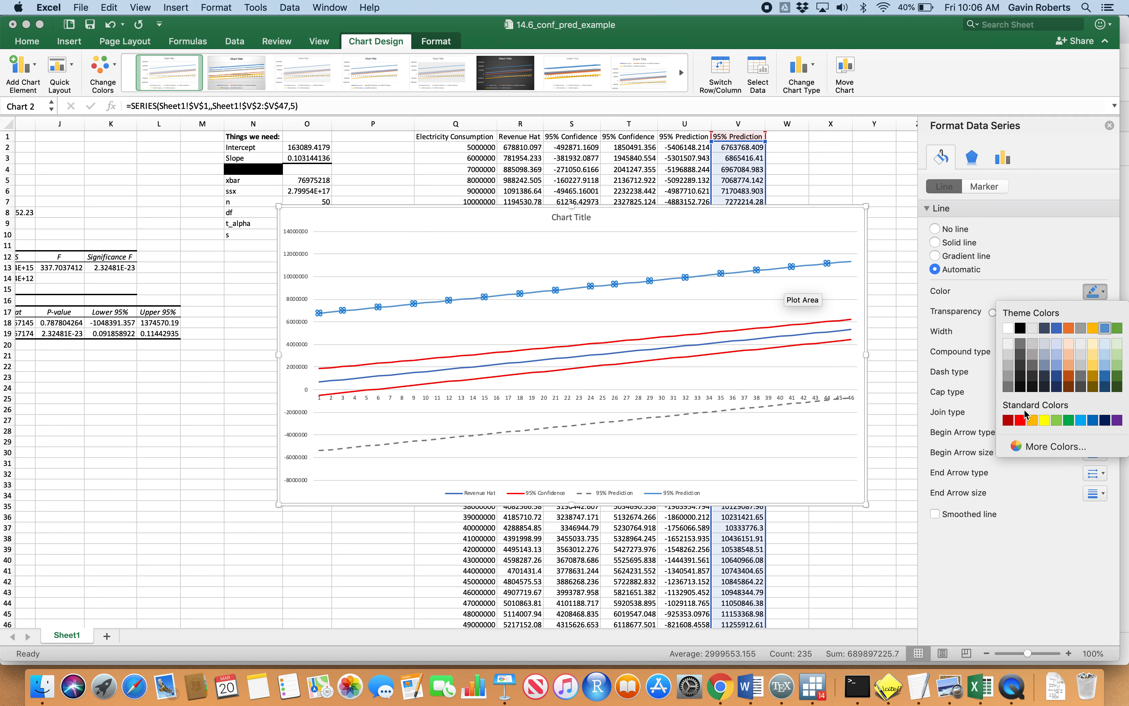
pyautogui.click(1012, 389)
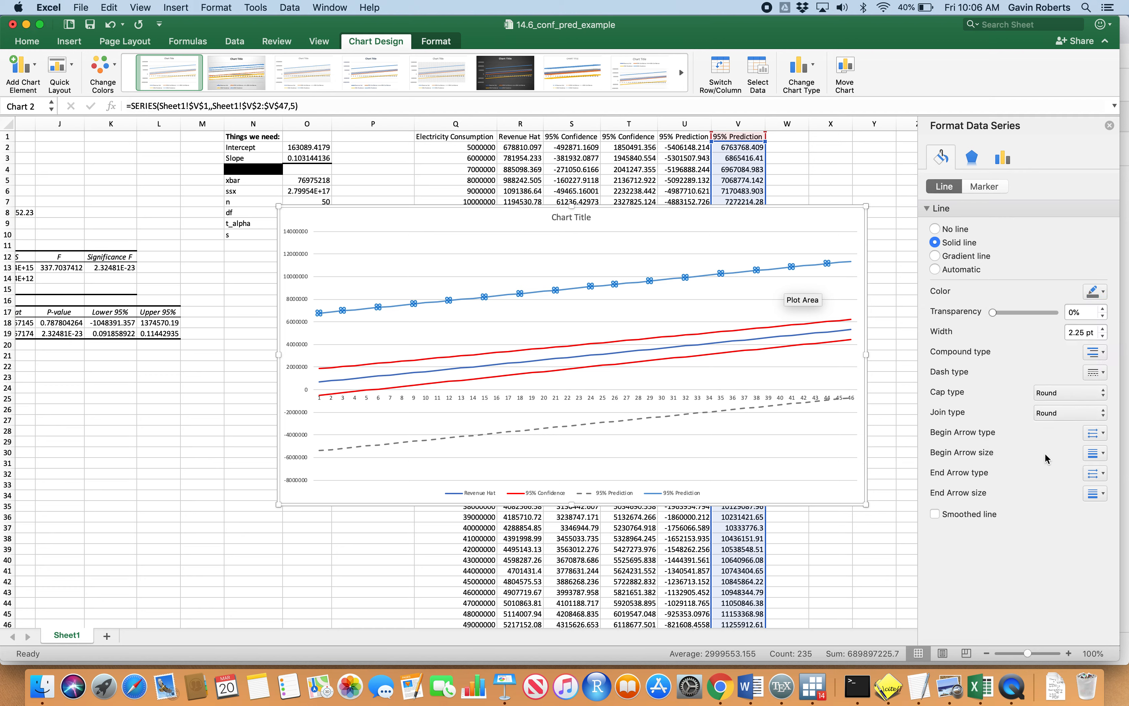
pyautogui.click(1096, 372)
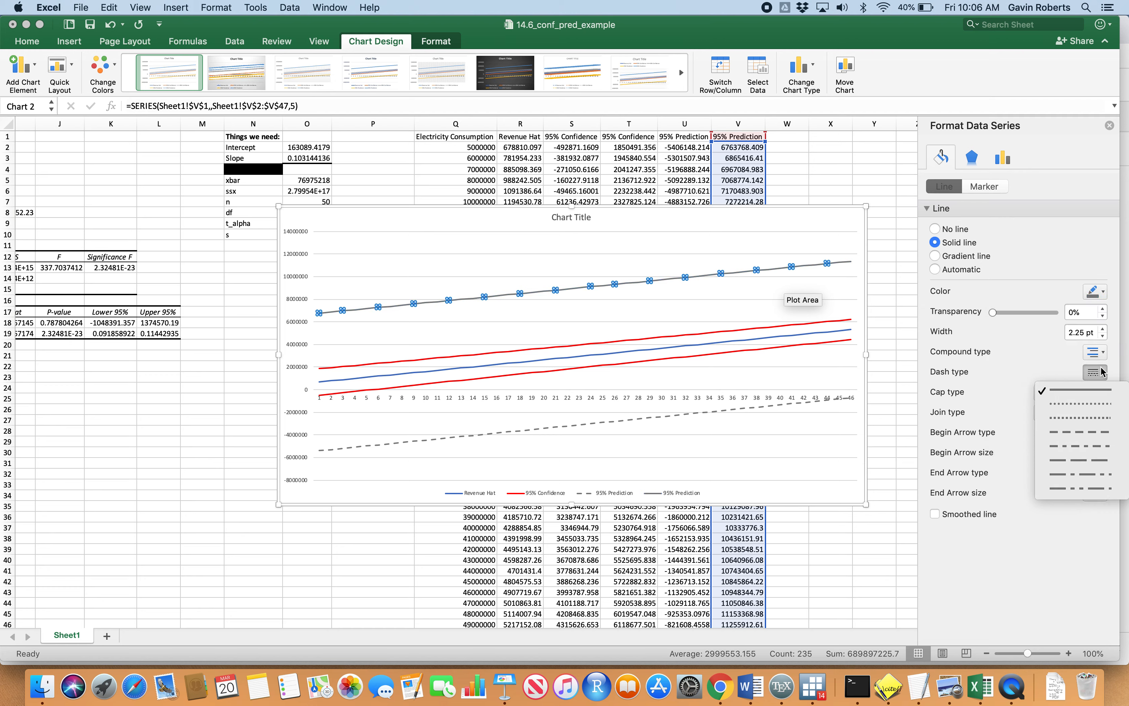
pyautogui.click(1087, 436)
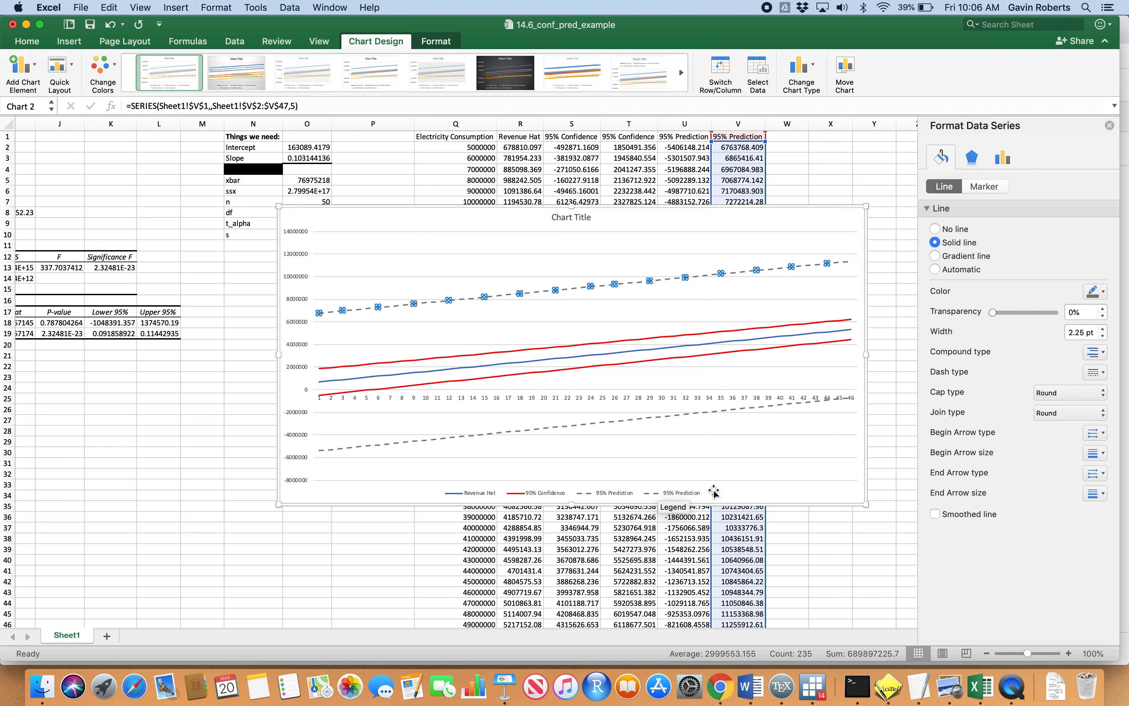
# Delete the duplicate 95% Prediction entry from the chart legend, keeping a single entry for the two prediction lines
pyautogui.click(773, 488)
pyautogui.click(681, 490)
pyautogui.click(683, 491)
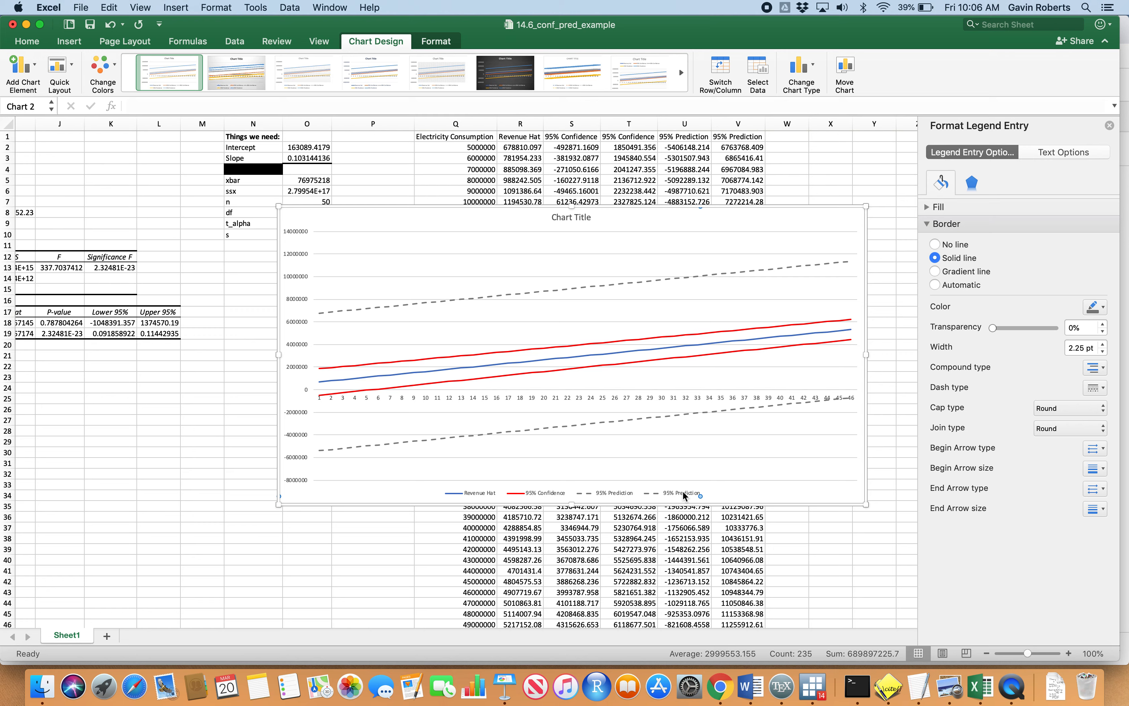
pyautogui.press('Delete')
# Set the chart's horizontal axis labels to the electricity consumption values in Q2:Q47 through the data source settings
pyautogui.hscroll(-2, 735, 350)
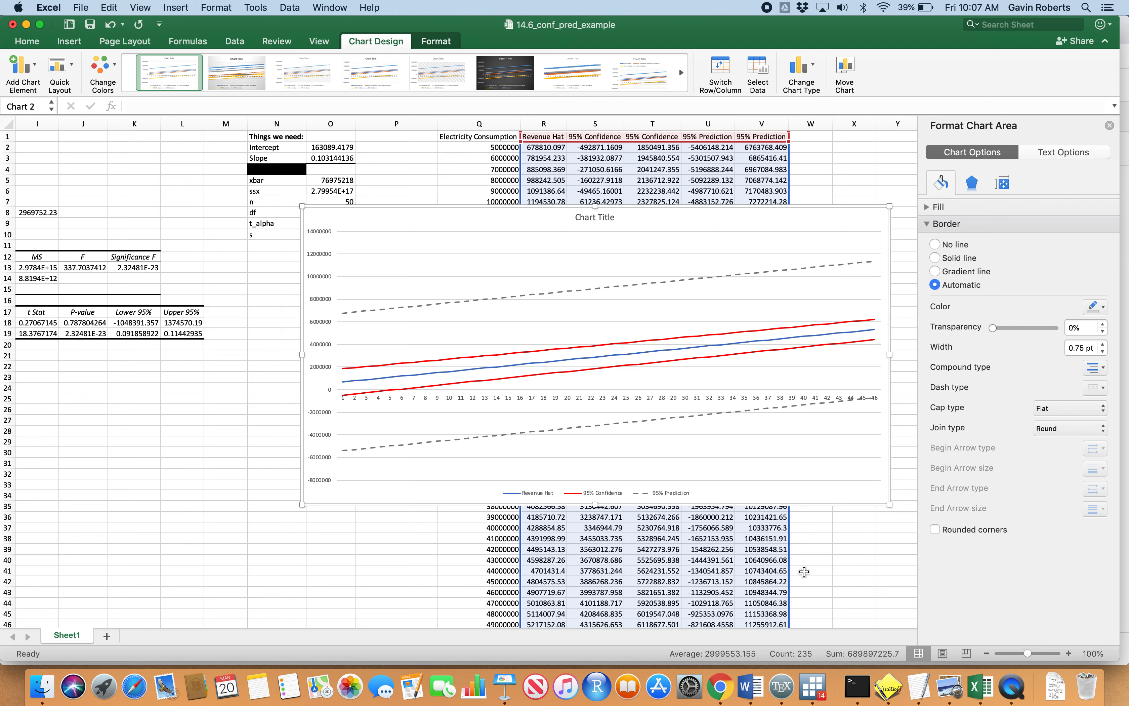
pyautogui.click(379, 494)
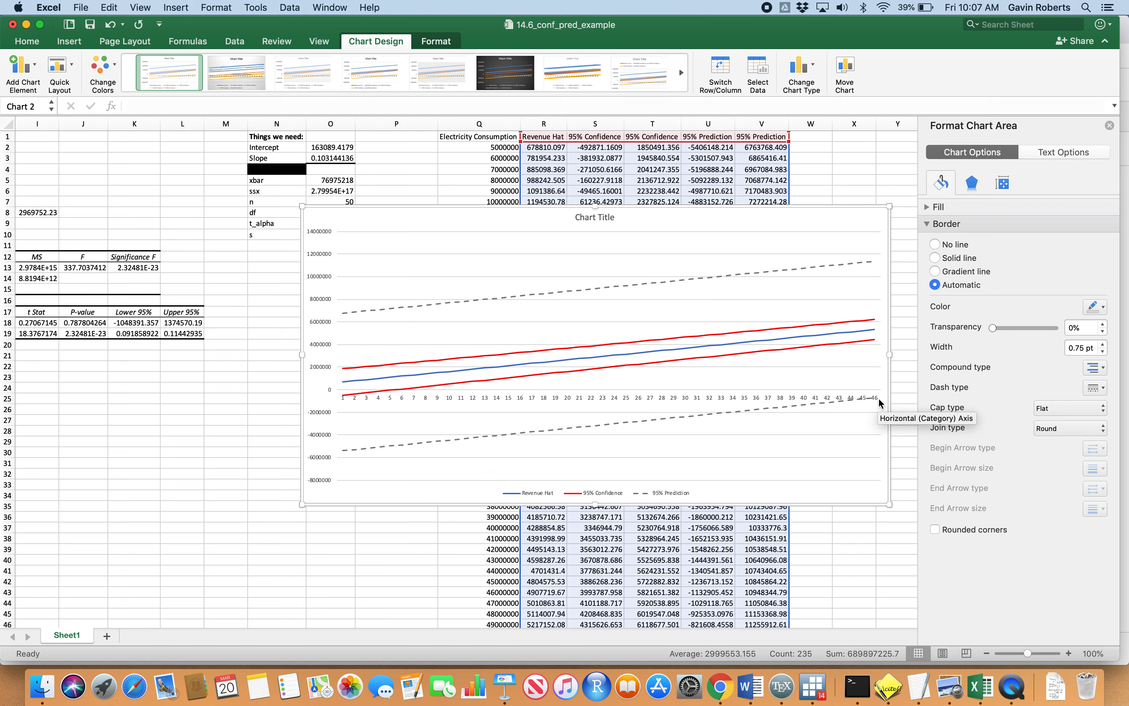
pyautogui.rightClick(422, 500)
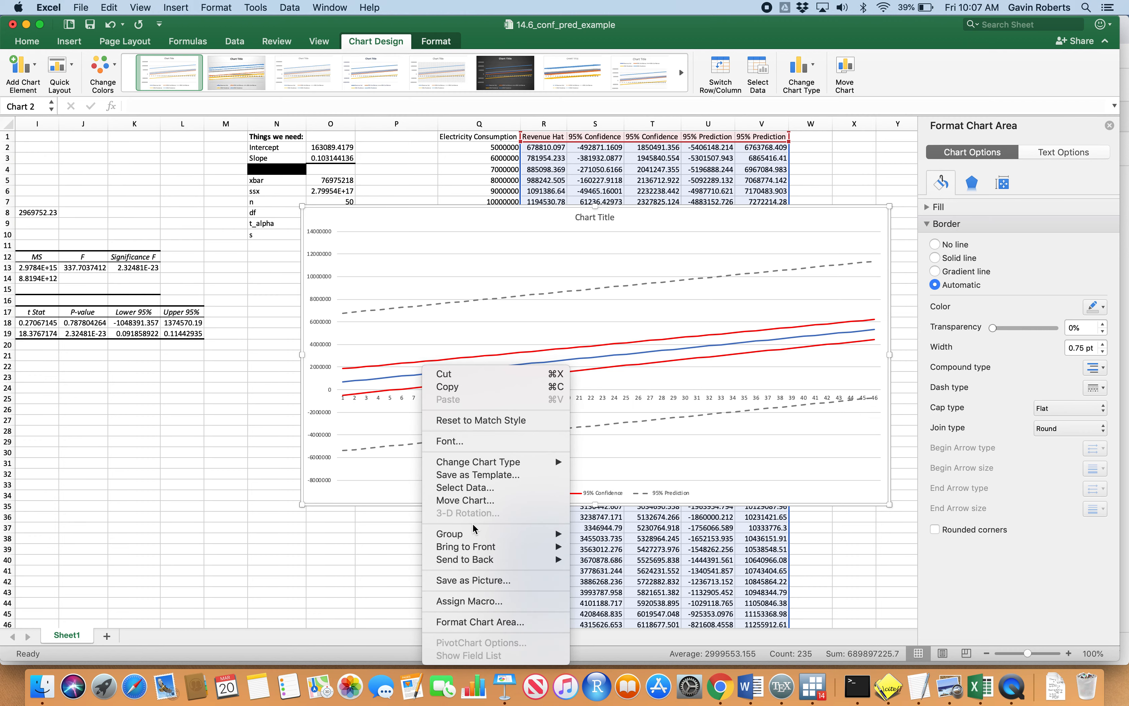
pyautogui.click(493, 490)
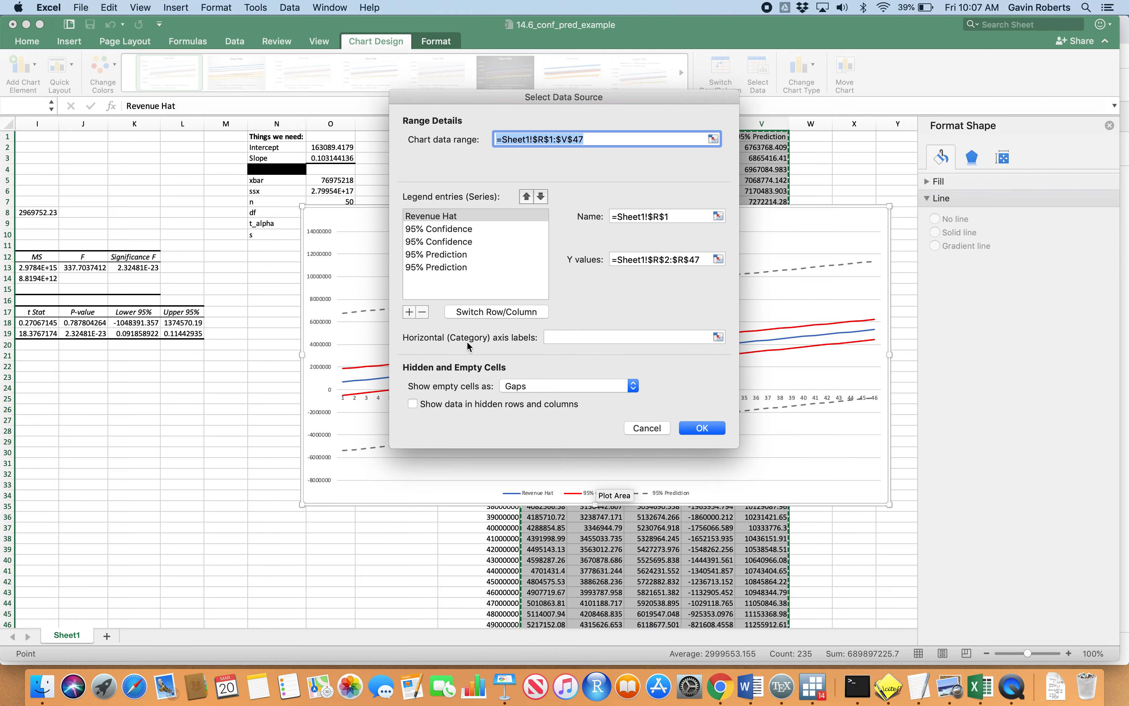
pyautogui.click(587, 337)
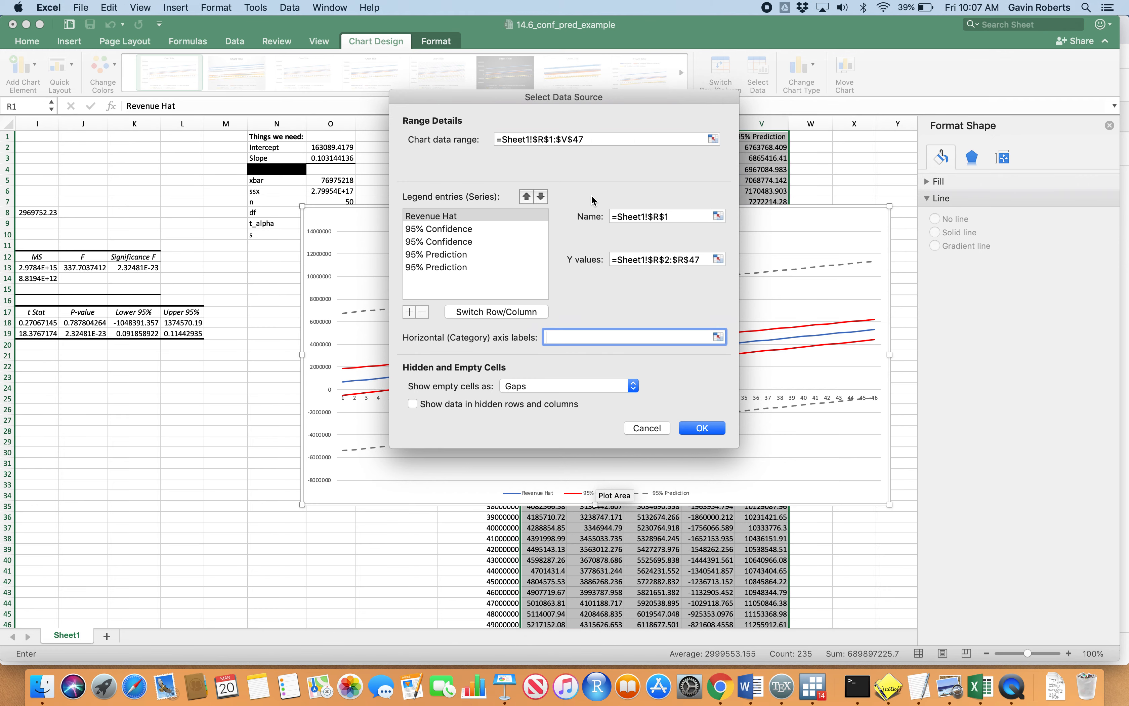
pyautogui.moveTo(616, 94); pyautogui.dragTo(296, 120)
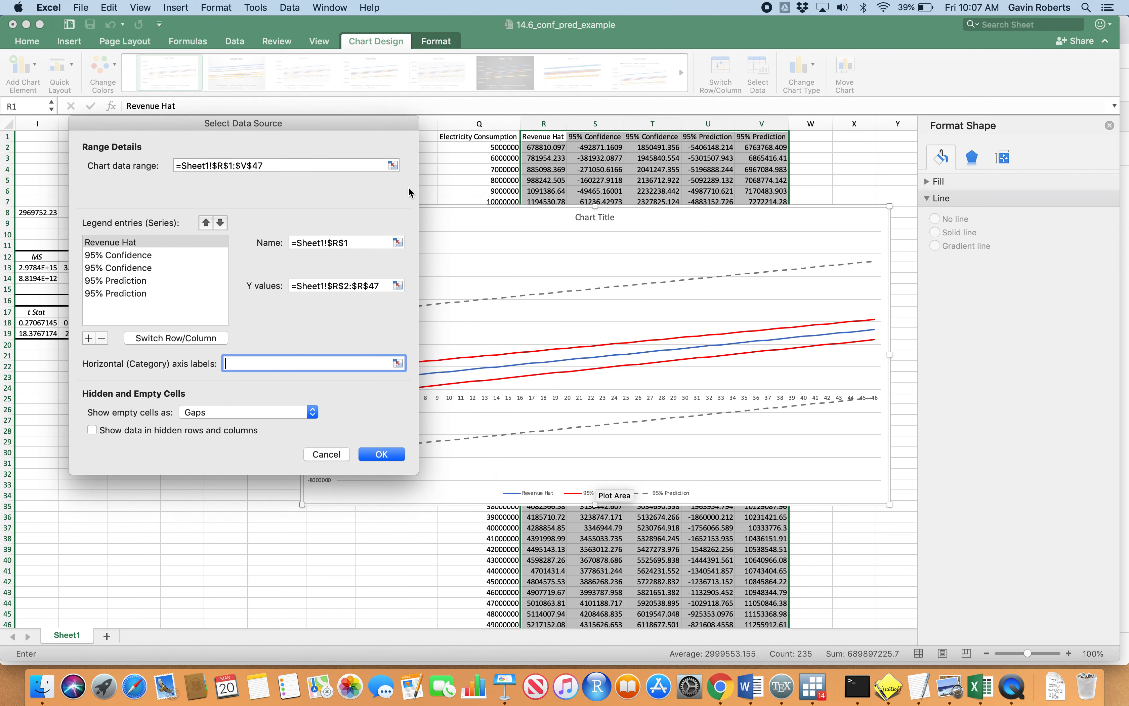
pyautogui.click(497, 148)
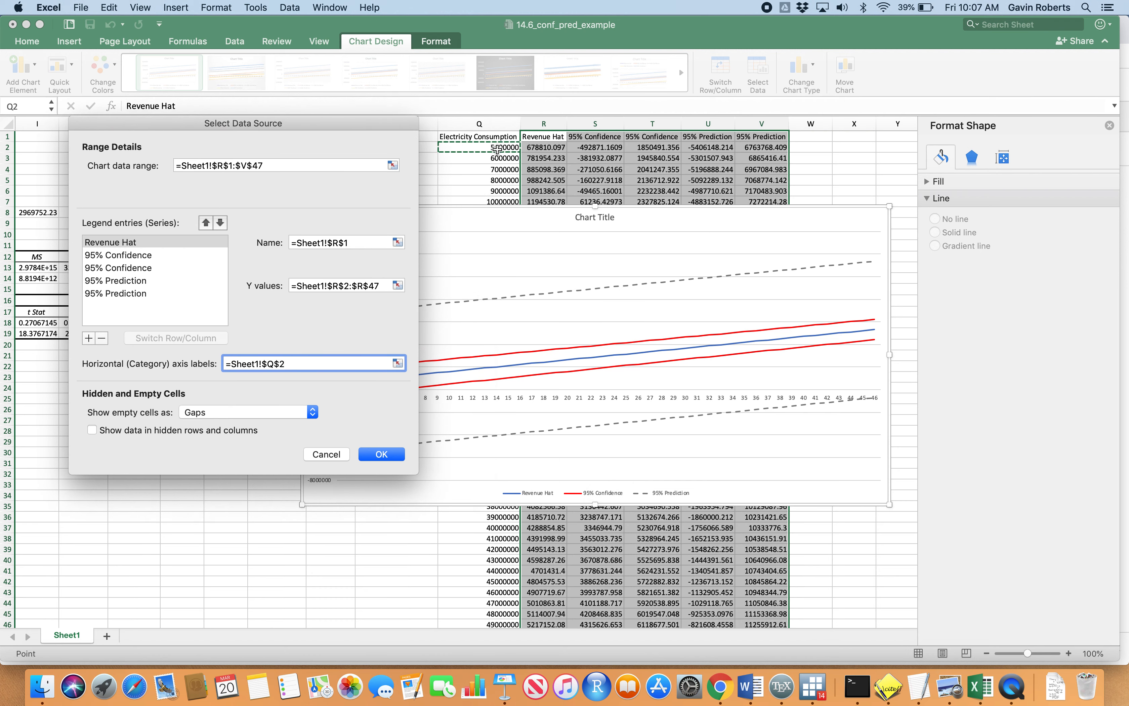
pyautogui.moveTo(497, 149); pyautogui.dragTo(497, 628)
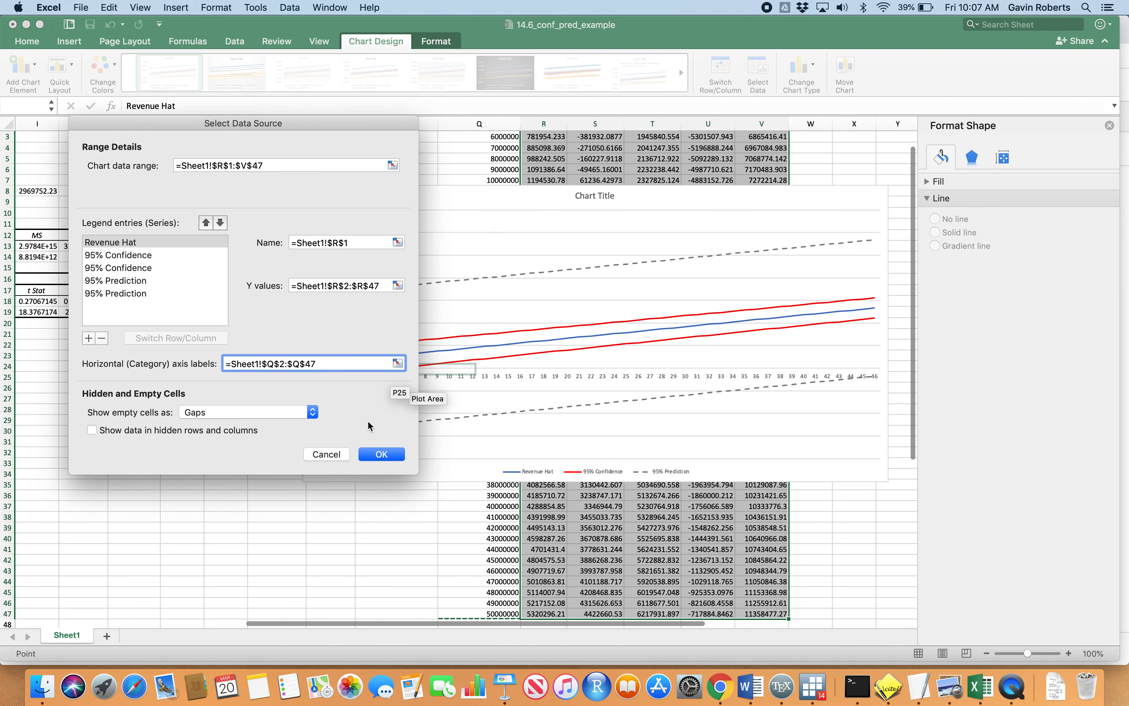
pyautogui.click(381, 455)
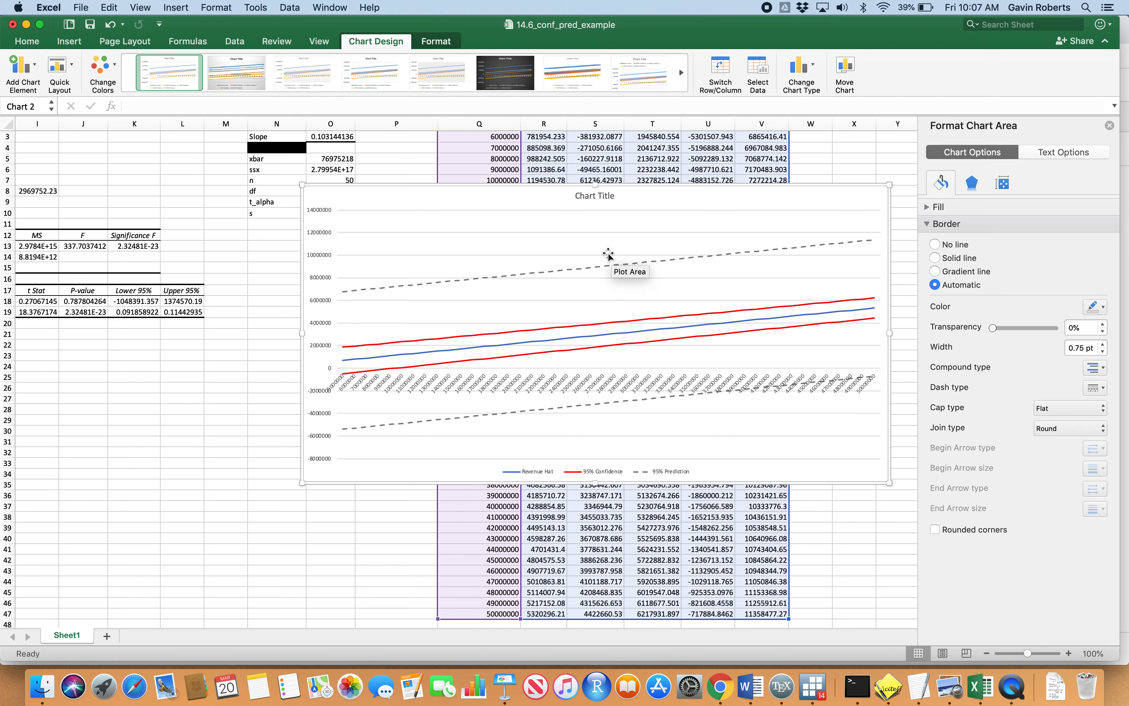
# Delete the placeholder title from the line chart
pyautogui.click(611, 195)
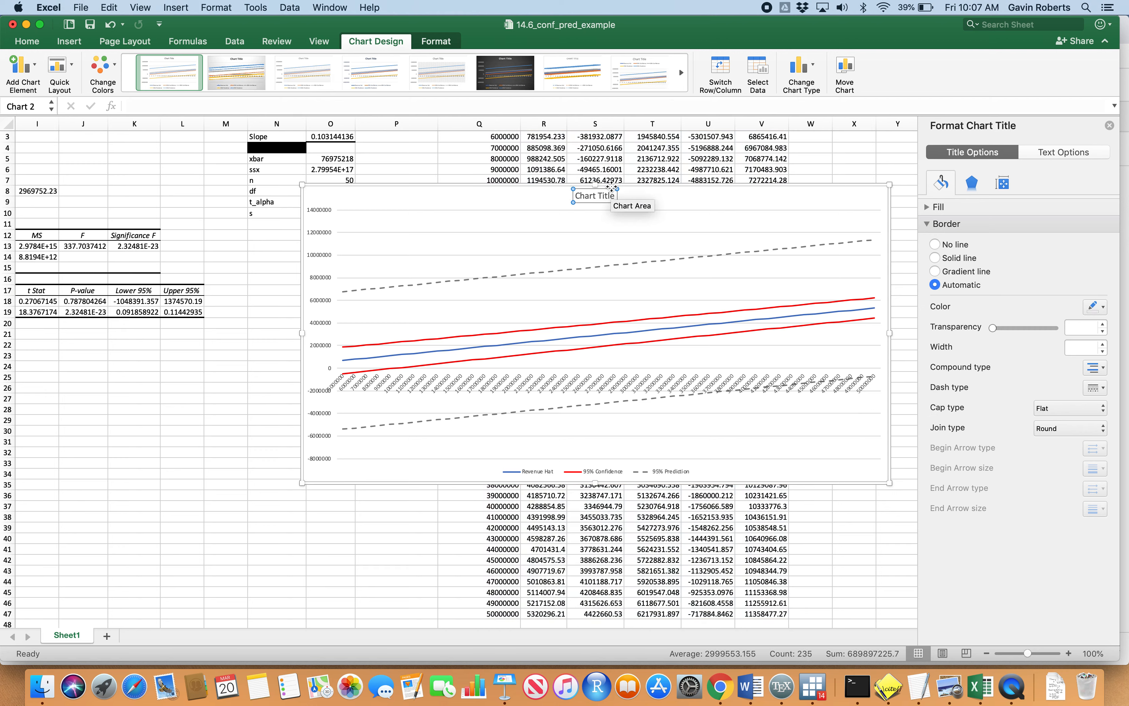
pyautogui.click(612, 190)
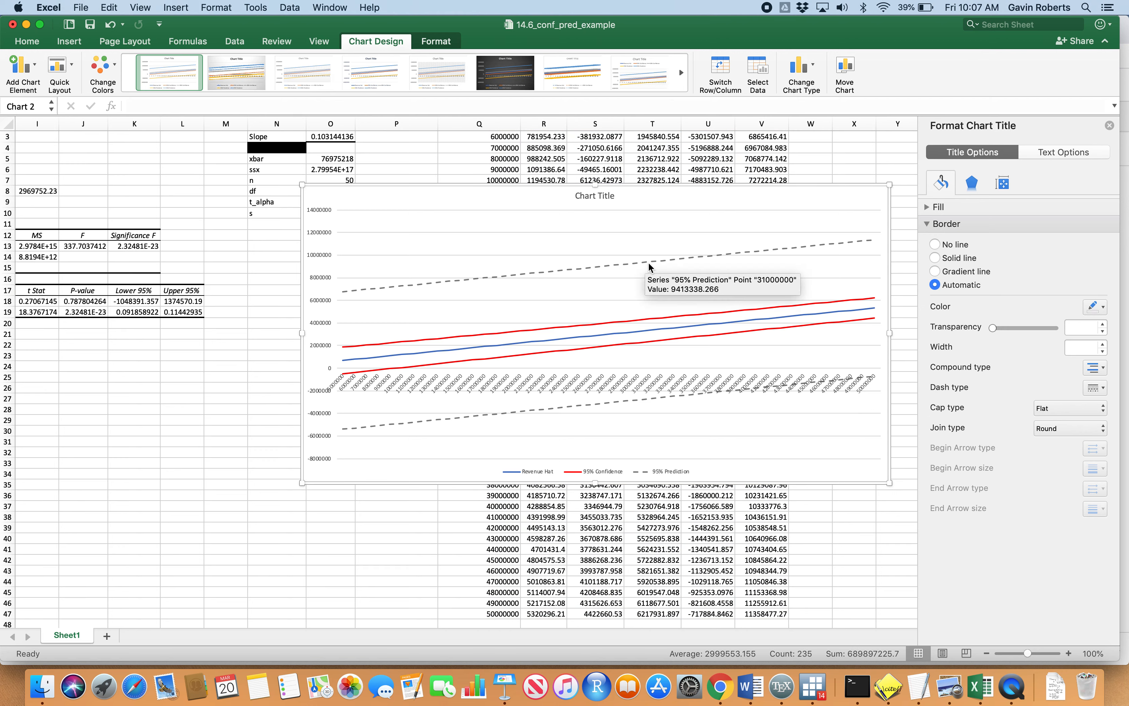
pyautogui.press('Delete')
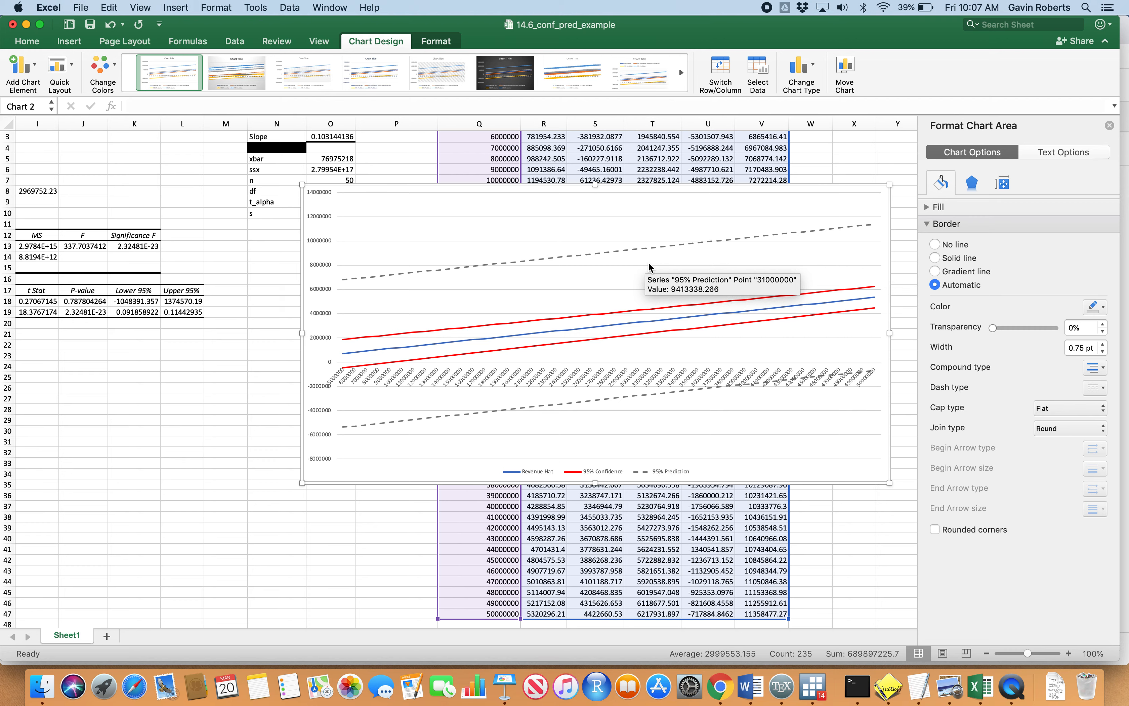
pyautogui.click(322, 245)
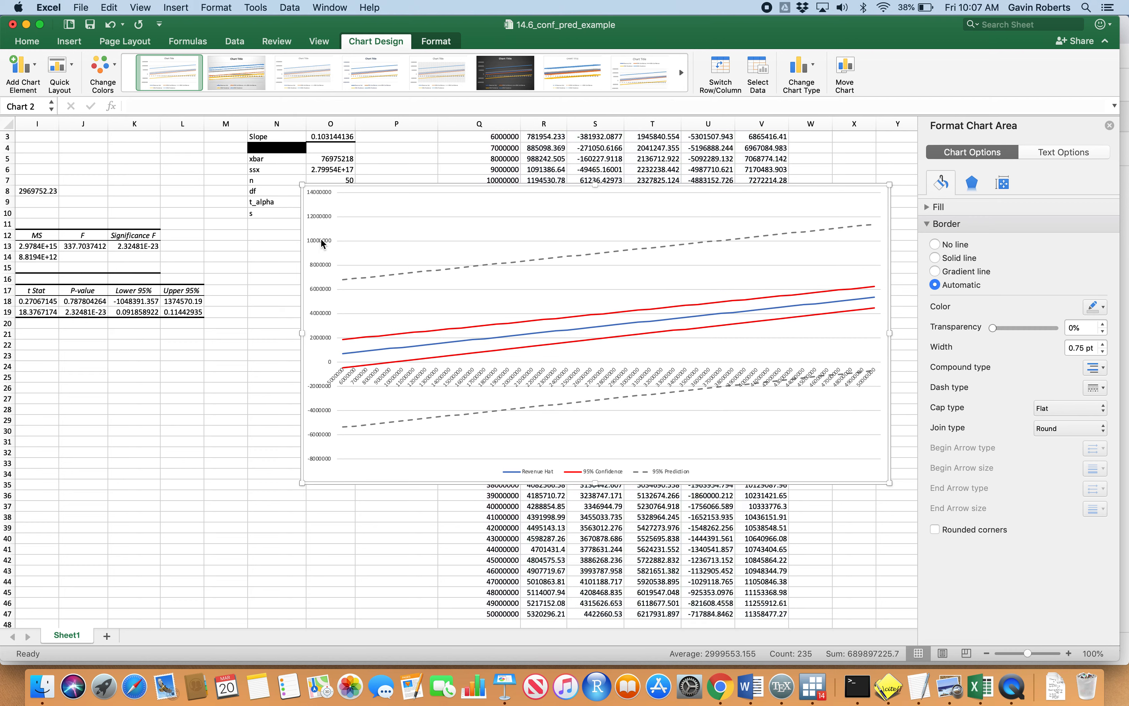
pyautogui.click(475, 382)
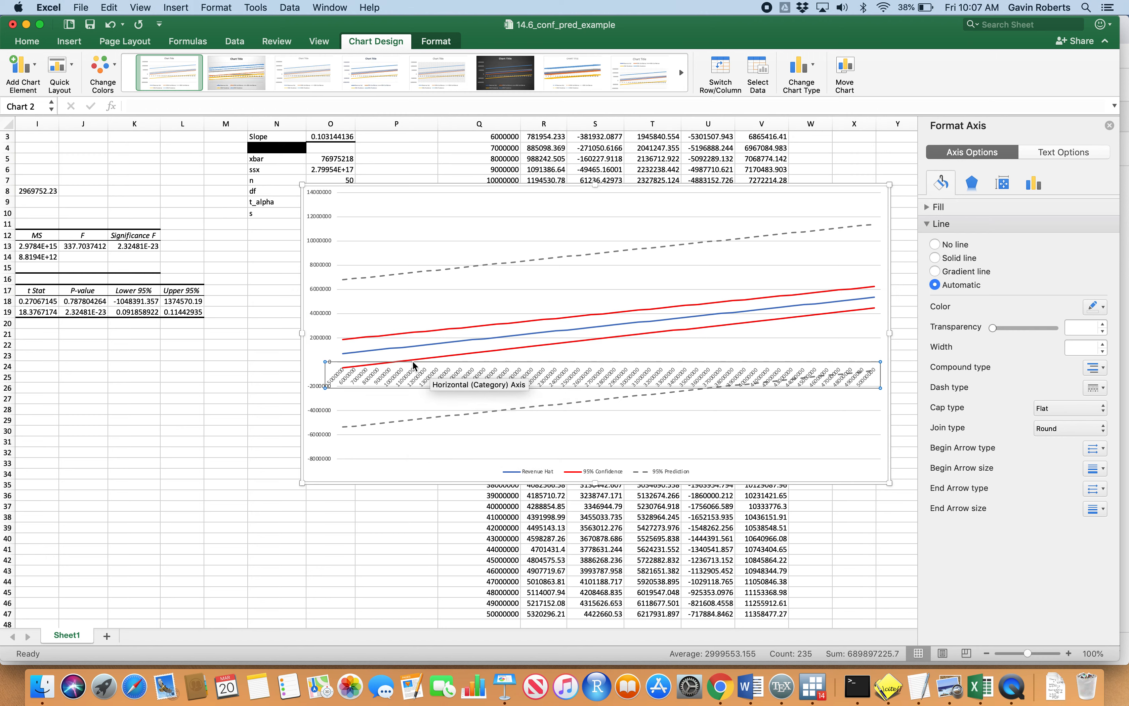
pyautogui.click(323, 293)
pyautogui.click(430, 373)
pyautogui.click(322, 299)
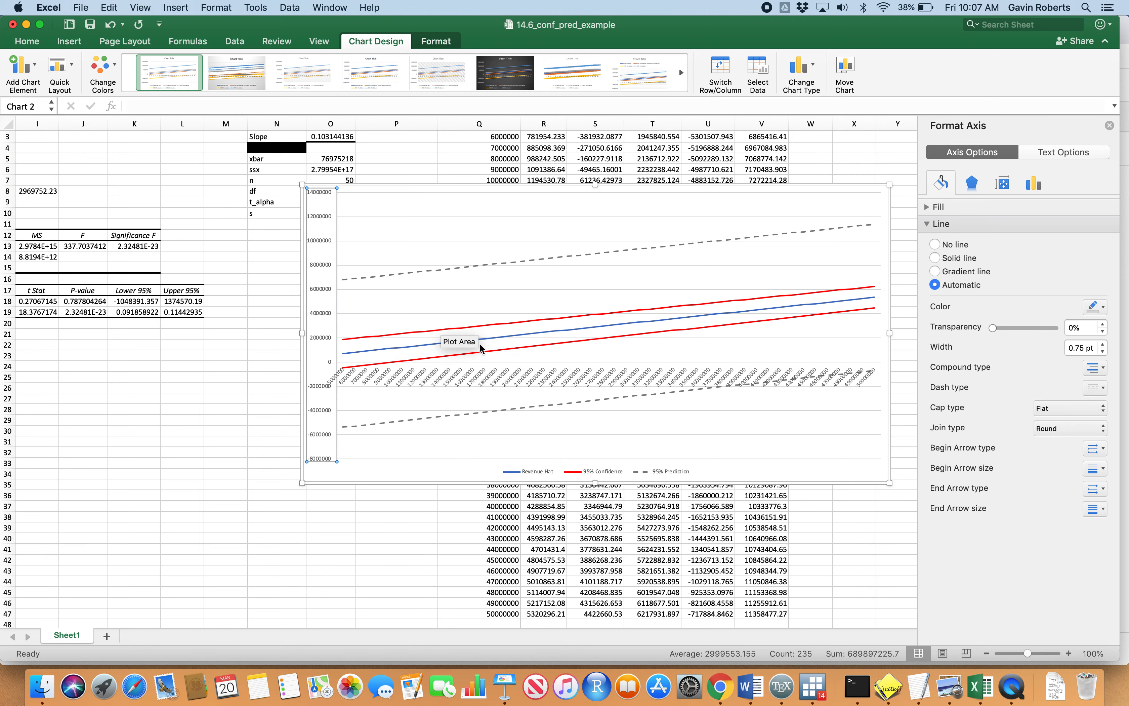
# Move the line chart left and down so the statistics and the first rows of the interval table are uncovered
pyautogui.moveTo(366, 478); pyautogui.dragTo(235, 465)
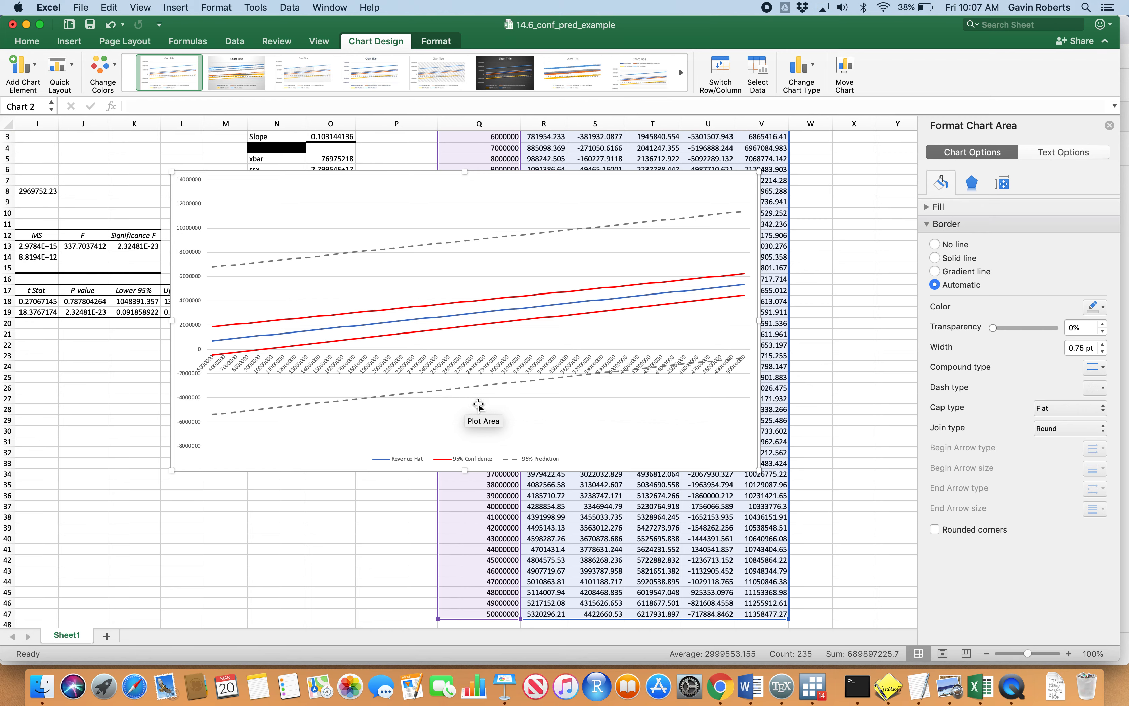
pyautogui.scroll(2, 600, 434)
pyautogui.hscroll(-1, 600, 434)
pyautogui.scroll(-1, 616, 434)
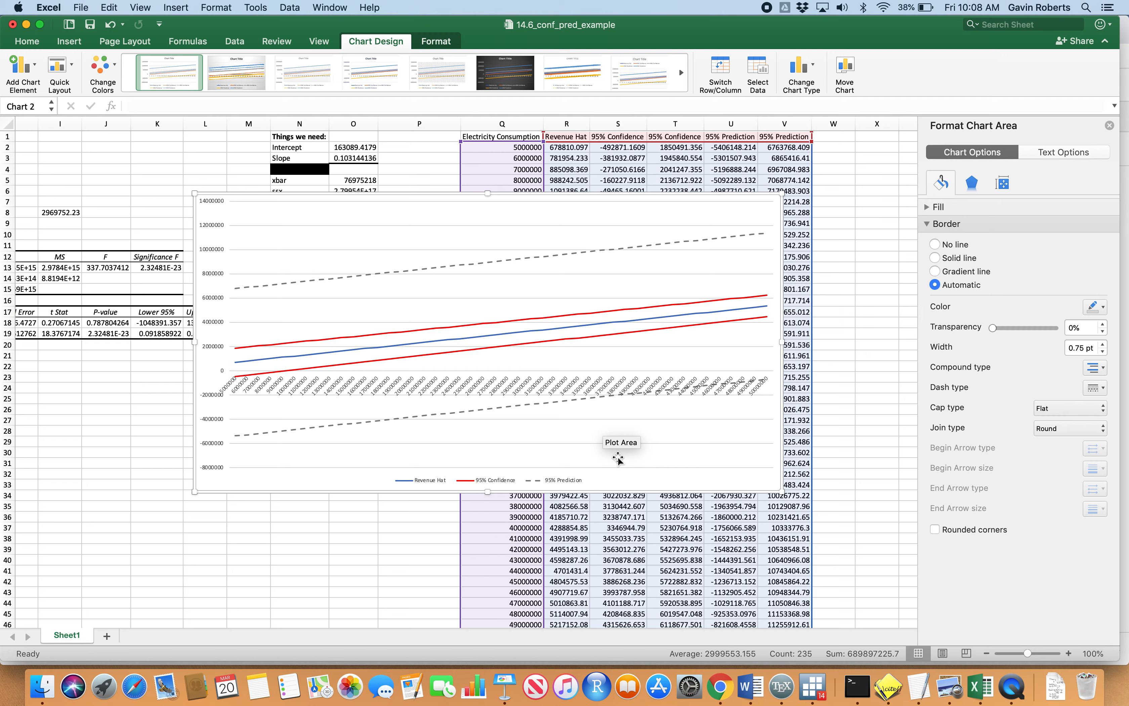
pyautogui.moveTo(508, 338)
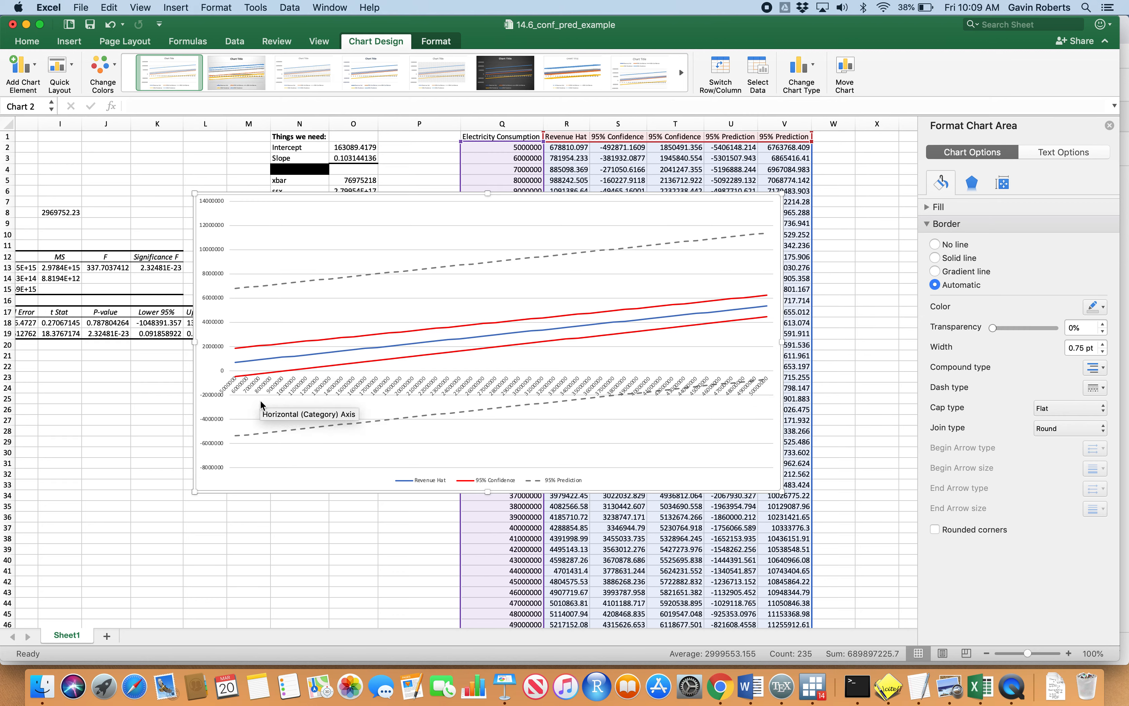
pyautogui.moveTo(216, 485); pyautogui.dragTo(203, 525)
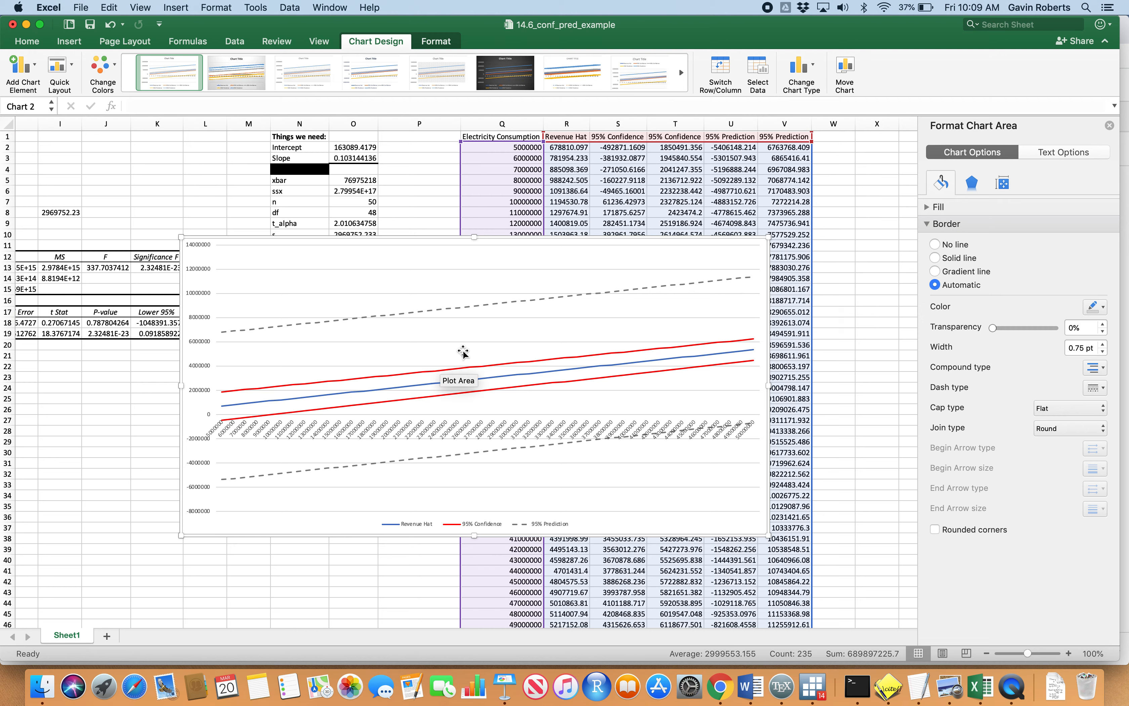
# Replace the negative lower 95% Confidence bounds in S2:S6 with 0
pyautogui.click(445, 180)
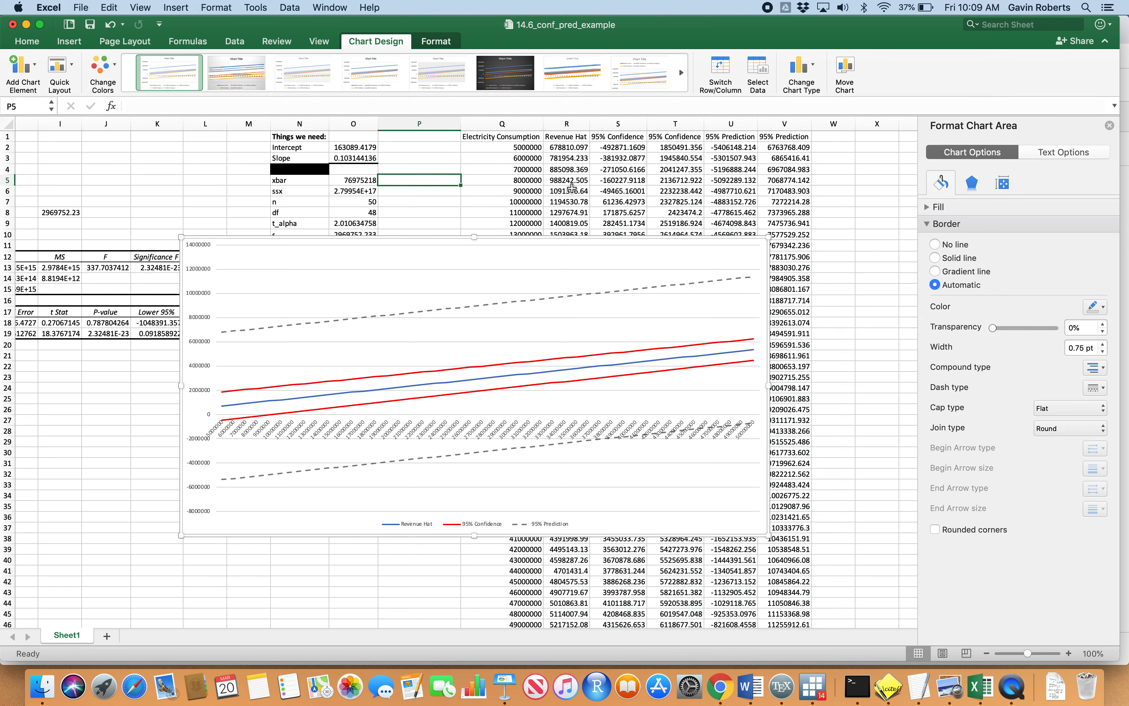
pyautogui.click(634, 147)
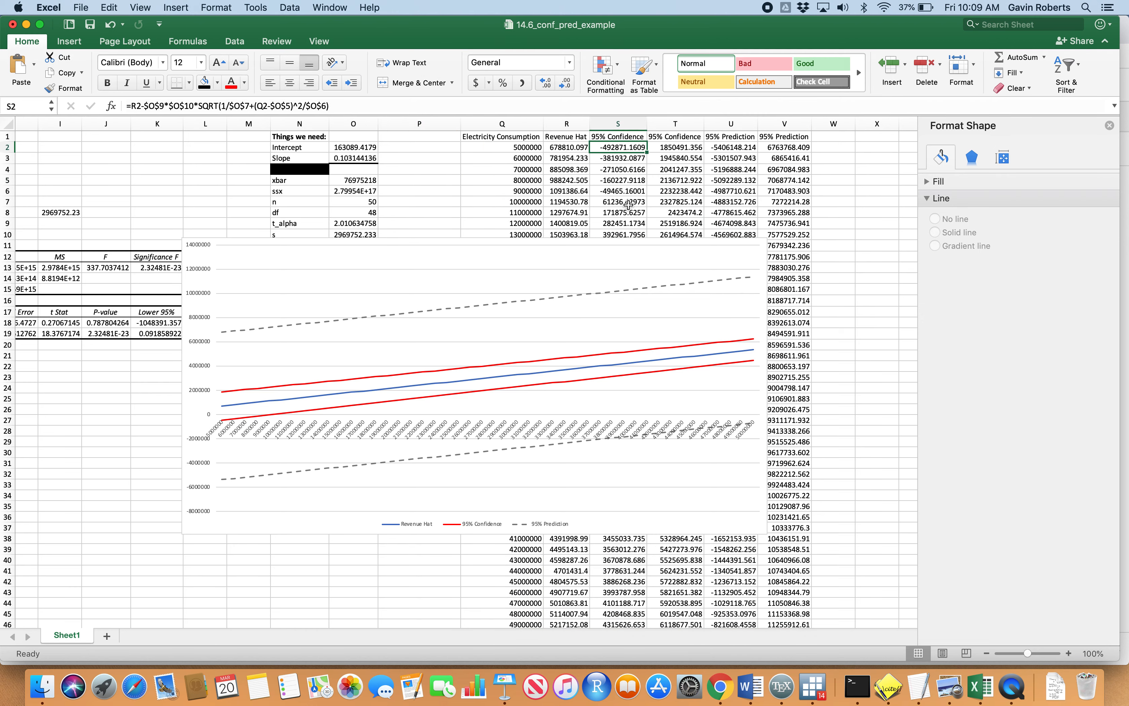
pyautogui.write('0')
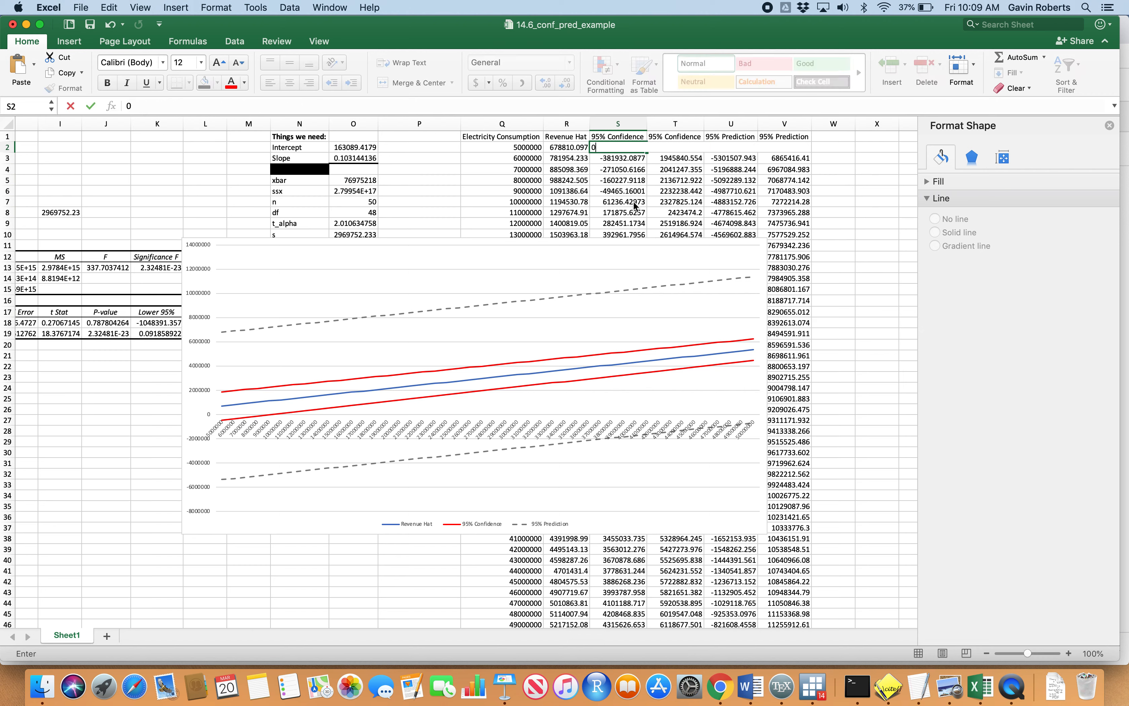
pyautogui.press('Return')
pyautogui.click(624, 147)
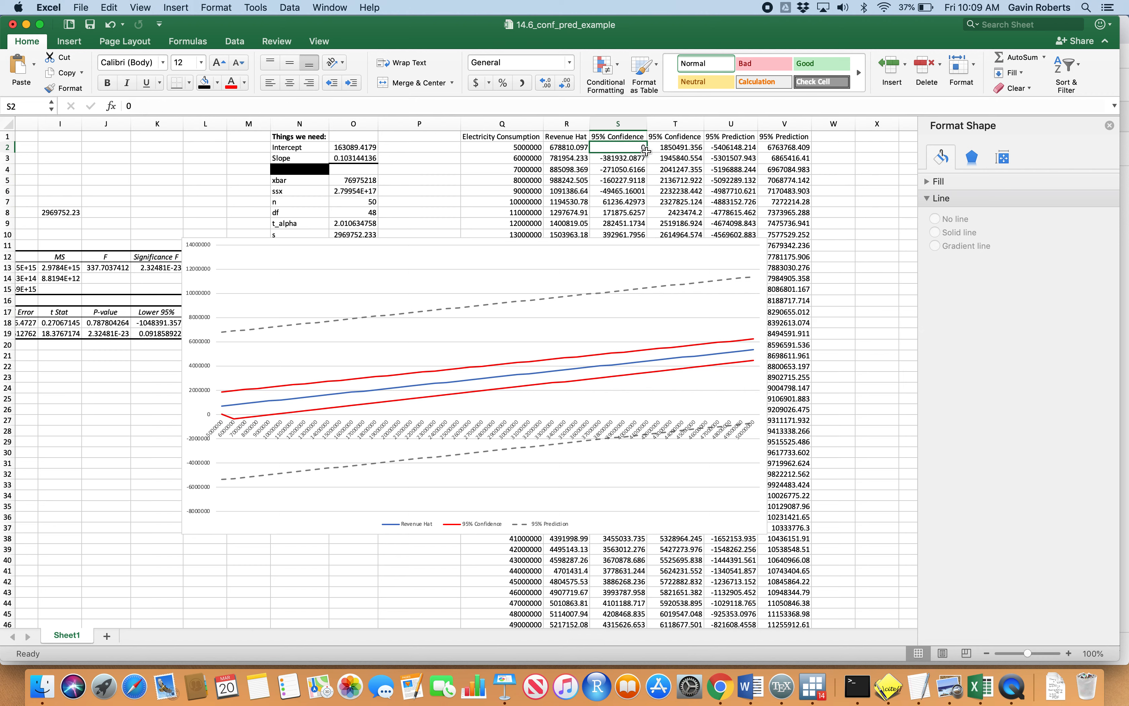
pyautogui.moveTo(648, 153); pyautogui.dragTo(642, 199)
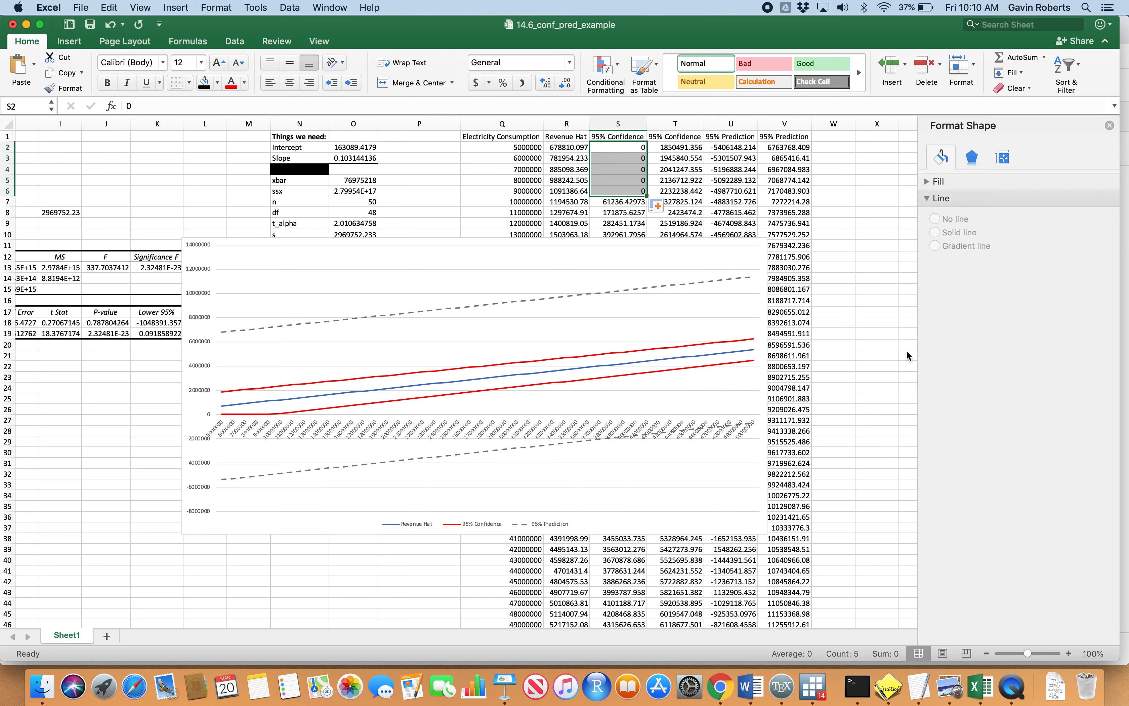
# Set all lower 95% Prediction bounds in U2:U47 to 0, moving the line chart left to clear the column
pyautogui.hscroll(2, 849, 323)
pyautogui.click(712, 145)
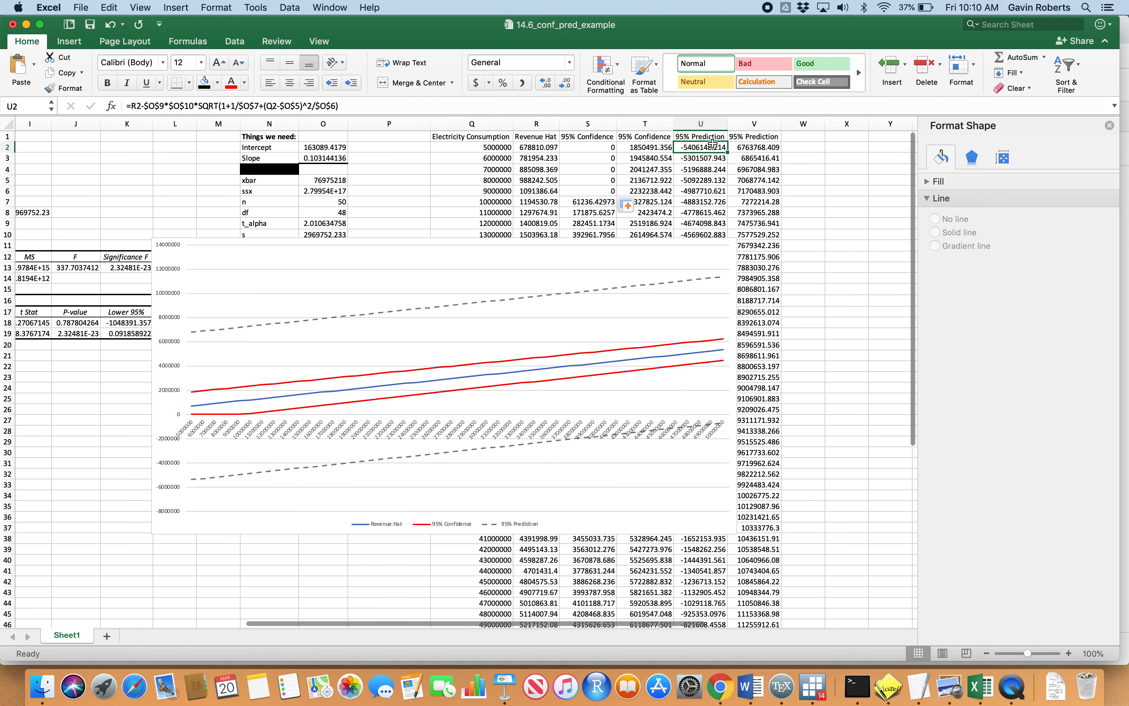
pyautogui.write('0')
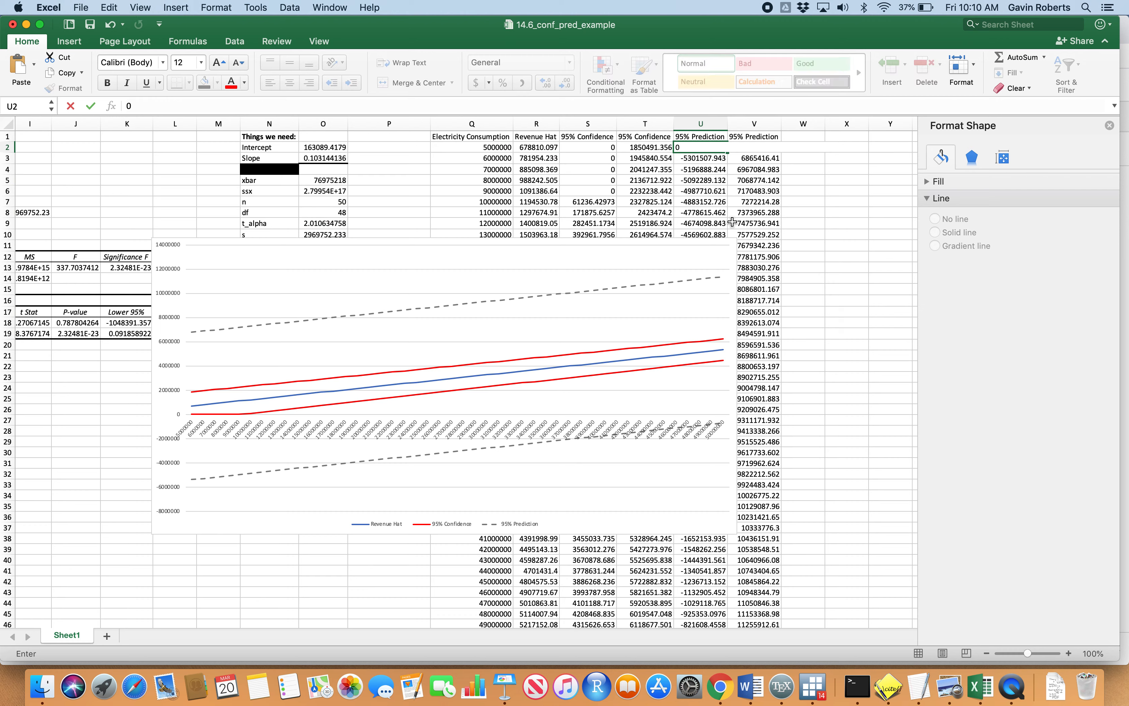
pyautogui.press('Return')
pyautogui.click(721, 146)
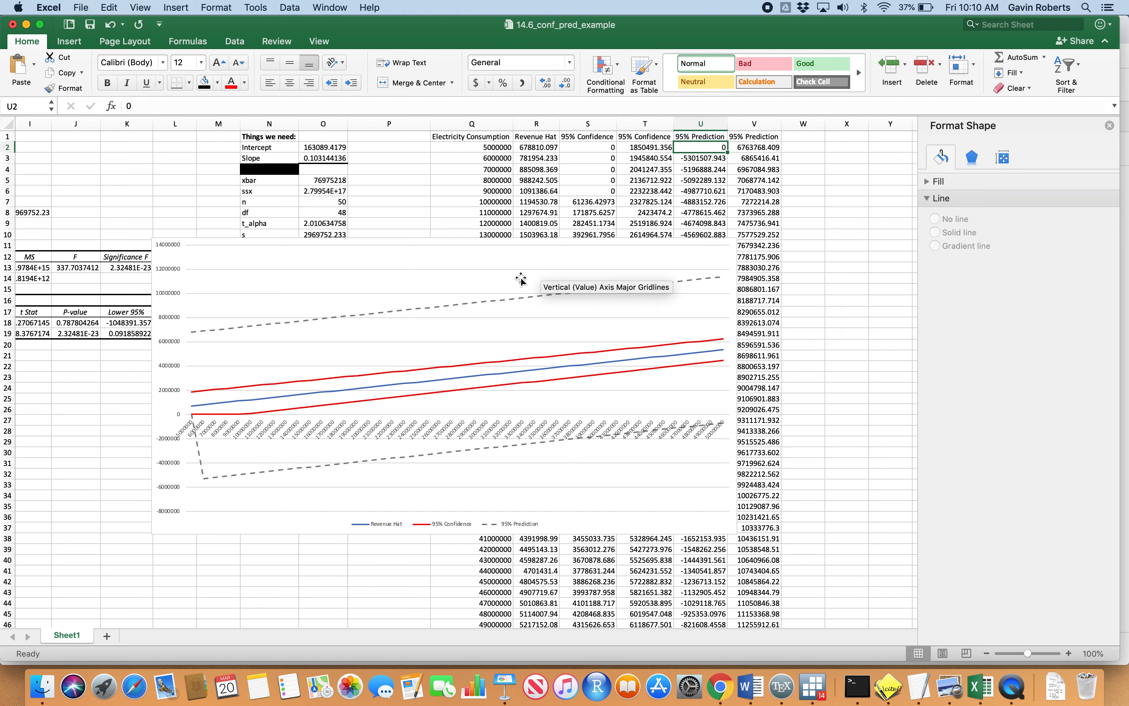
pyautogui.moveTo(189, 523); pyautogui.dragTo(100, 526)
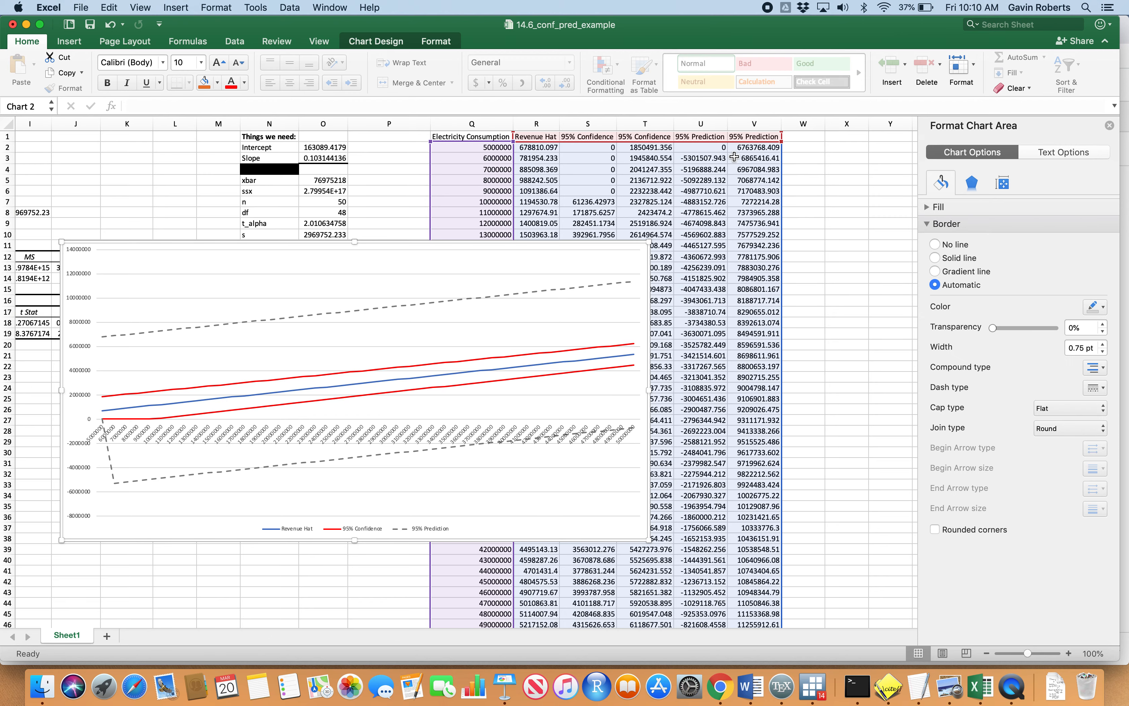
pyautogui.click(723, 146)
pyautogui.moveTo(727, 152); pyautogui.dragTo(703, 605)
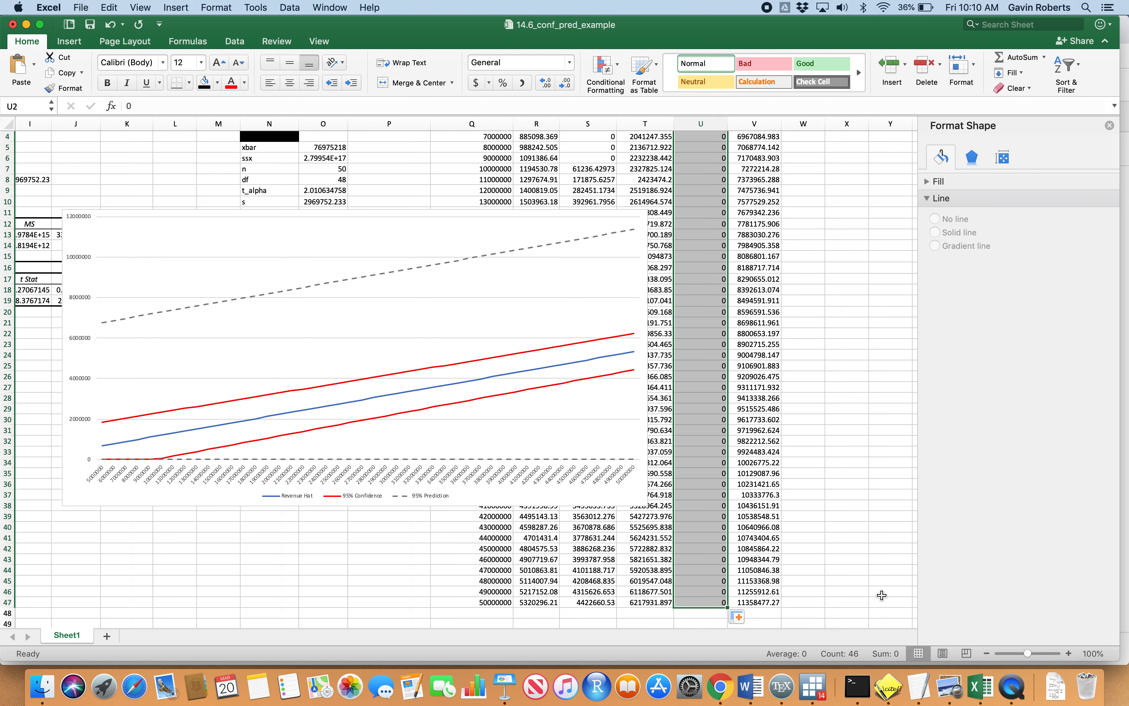
# Examine the updated line chart alongside the regression output and the full interval table
pyautogui.hscroll(-5, 575, 506)
pyautogui.scroll(1, 575, 506)
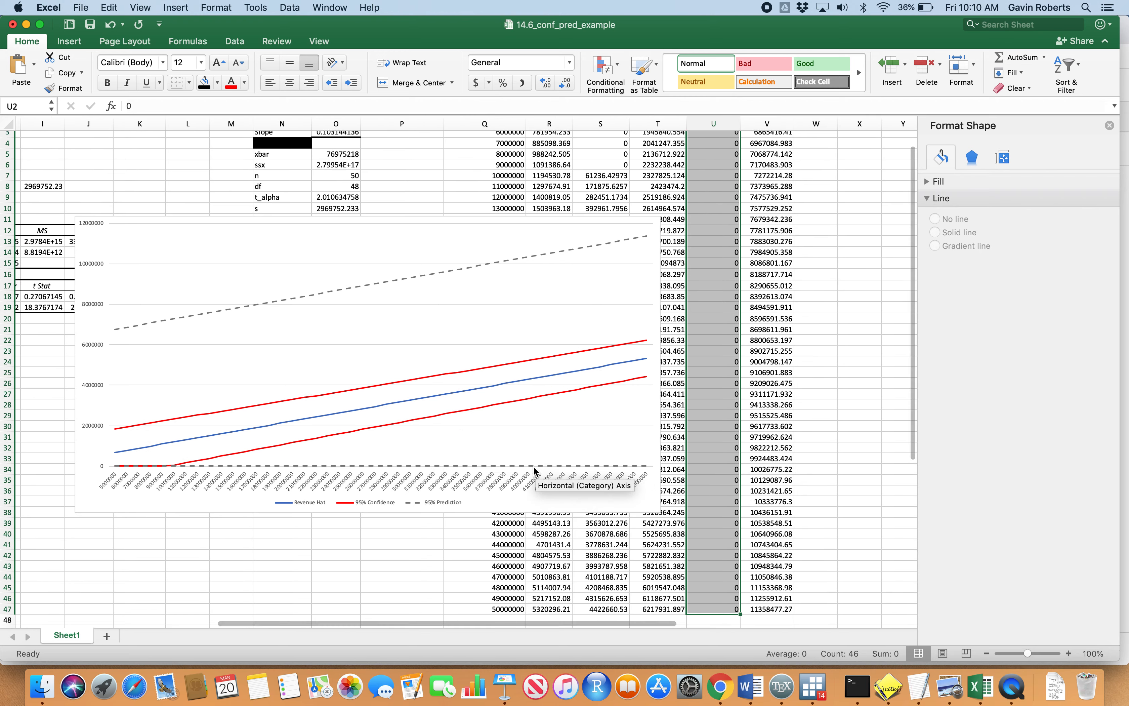
pyautogui.scroll(-3, 485, 508)
pyautogui.hscroll(1, 485, 507)
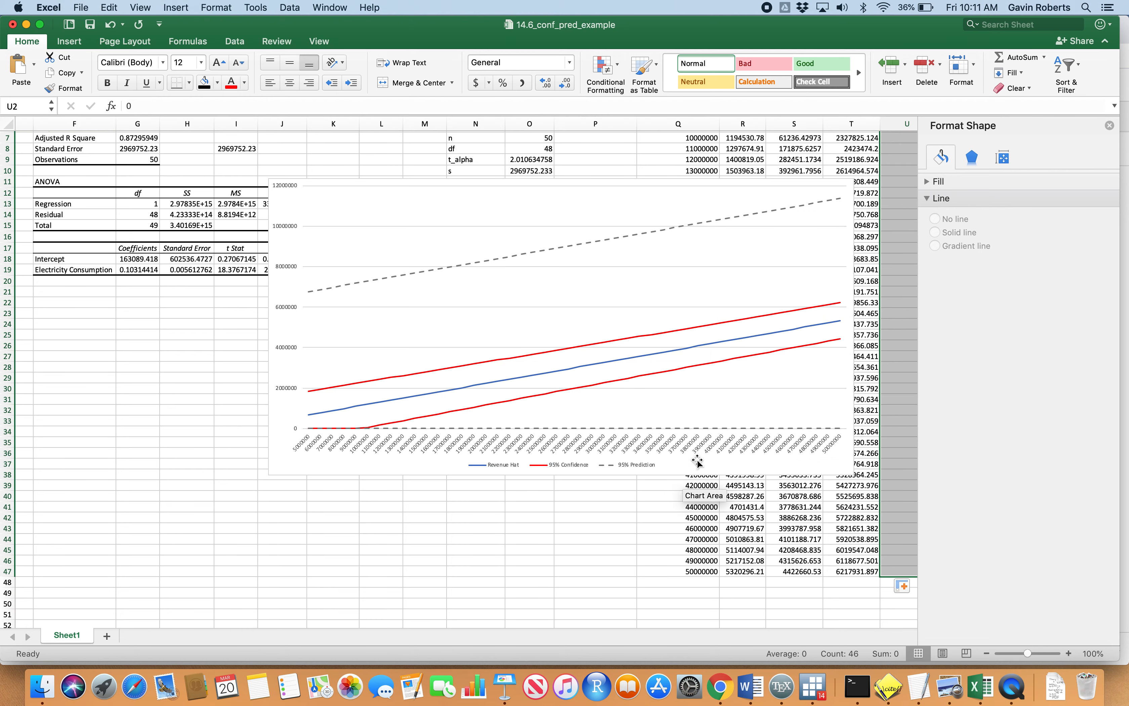
pyautogui.scroll(2, 474, 400)
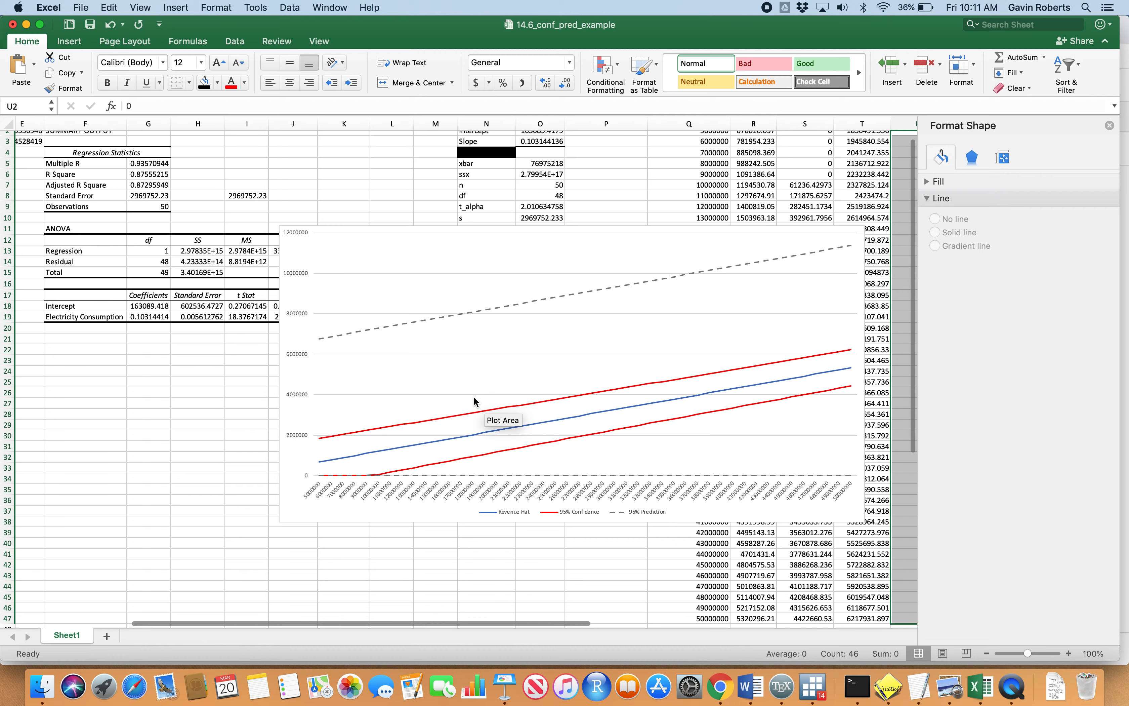
pyautogui.hscroll(5, 475, 400)
pyautogui.scroll(-3, 475, 399)
pyautogui.scroll(4, 474, 400)
pyautogui.hscroll(-1, 474, 400)
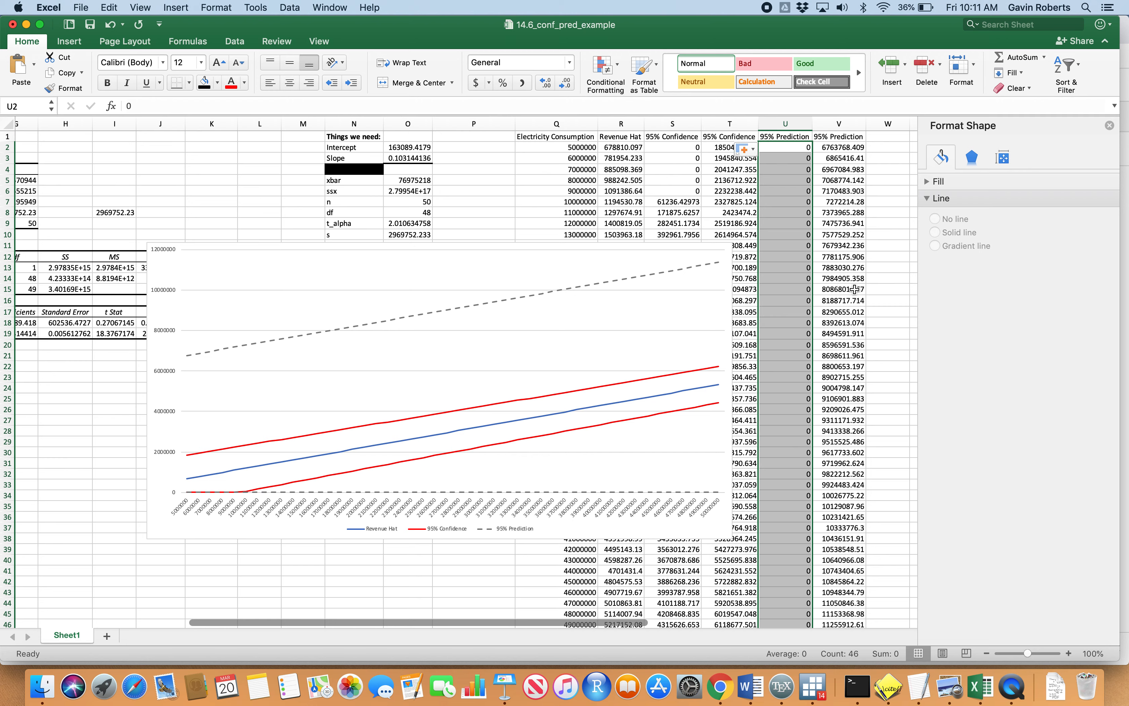
# Highlight Q8:V8 to read the predicted revenue and both 95% intervals for an electricity consumption of 11000000, comparing them with the chart
pyautogui.click(897, 255)
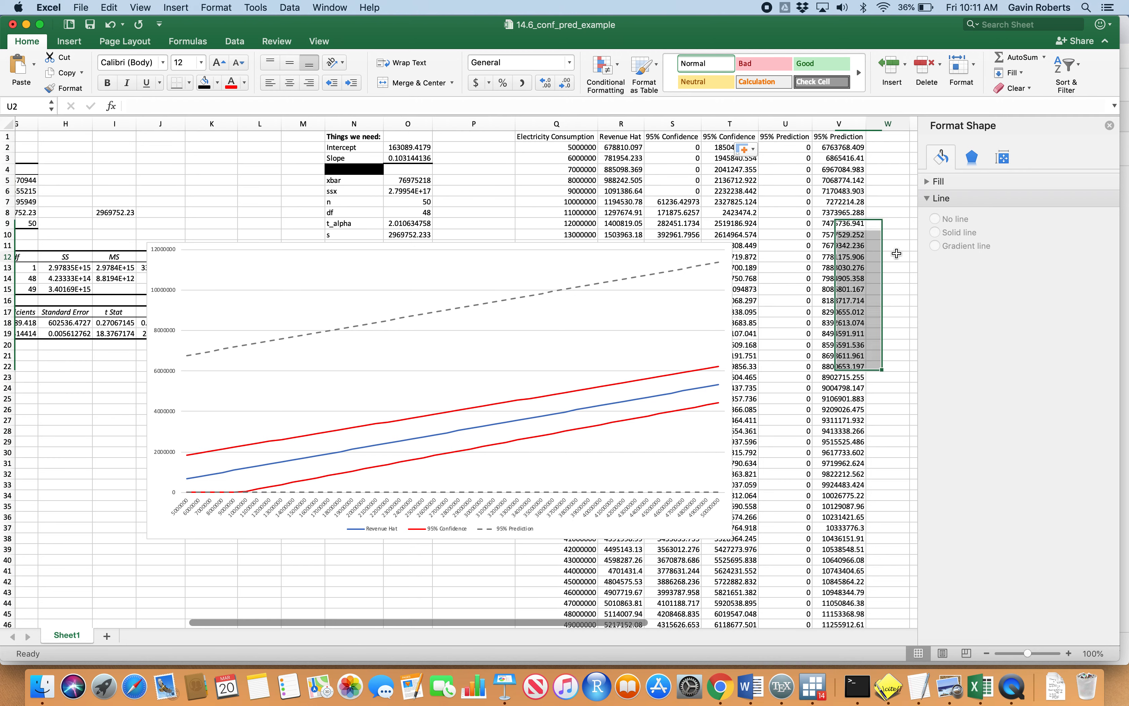
pyautogui.click(587, 215)
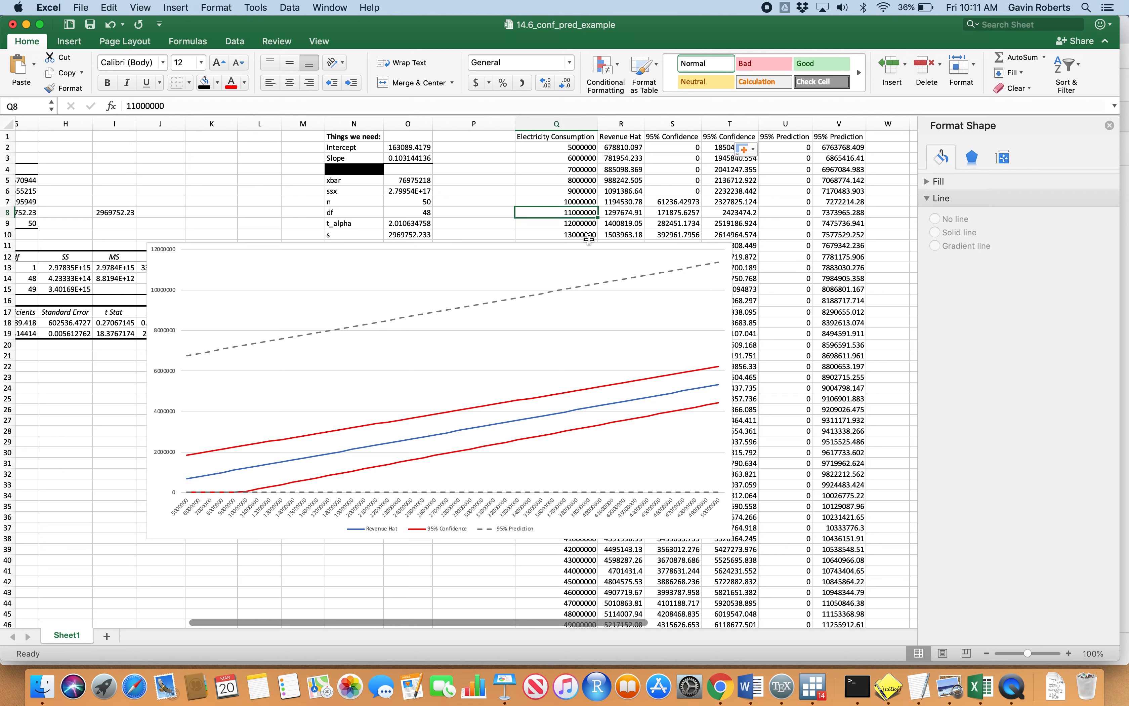
pyautogui.click(622, 223)
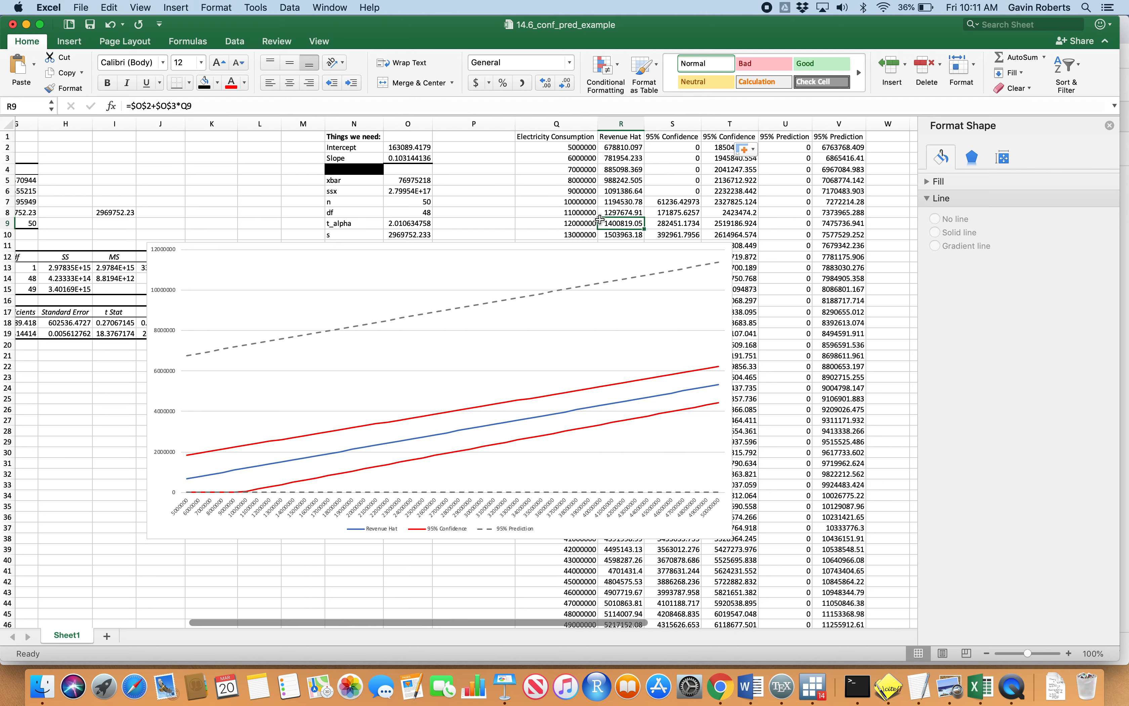
pyautogui.moveTo(589, 213); pyautogui.dragTo(855, 216)
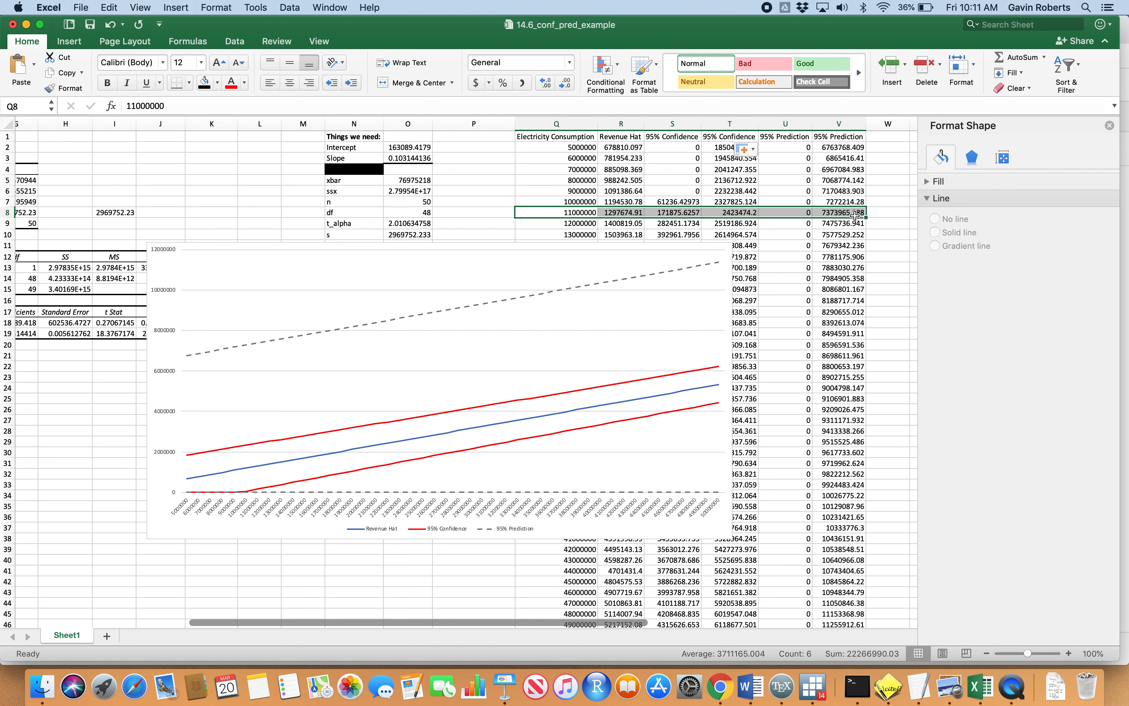
pyautogui.click(871, 280)
pyautogui.click(788, 212)
pyautogui.click(841, 216)
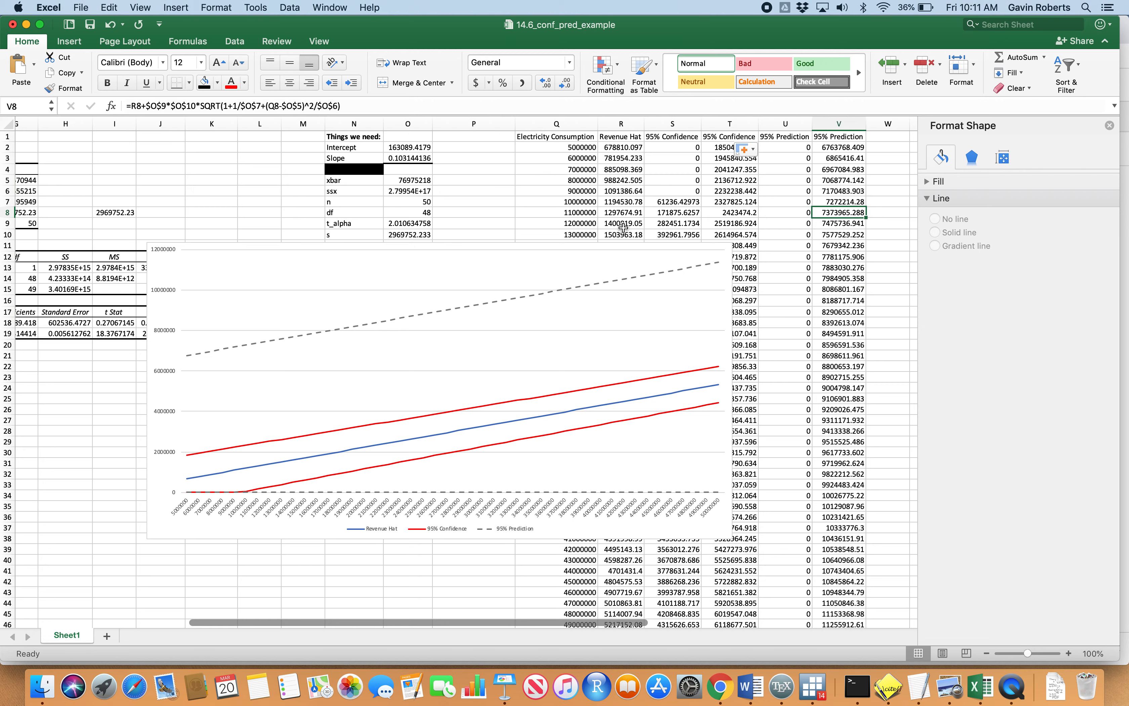
pyautogui.moveTo(586, 213); pyautogui.dragTo(854, 214)
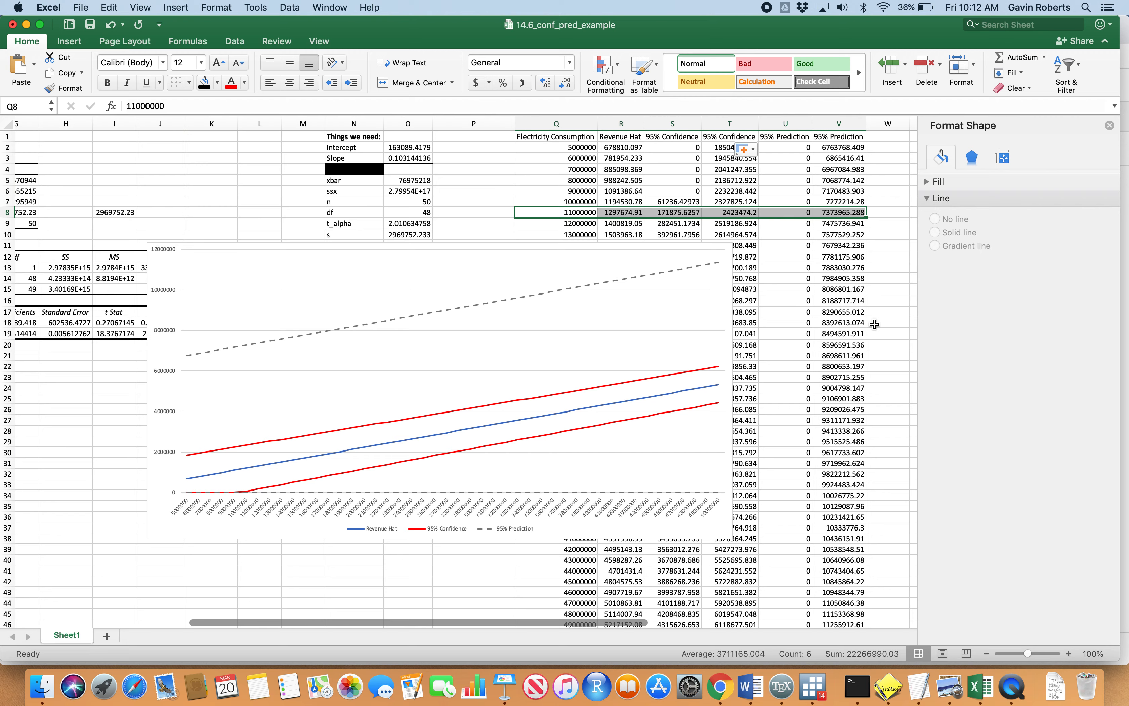
pyautogui.hscroll(-3, 727, 321)
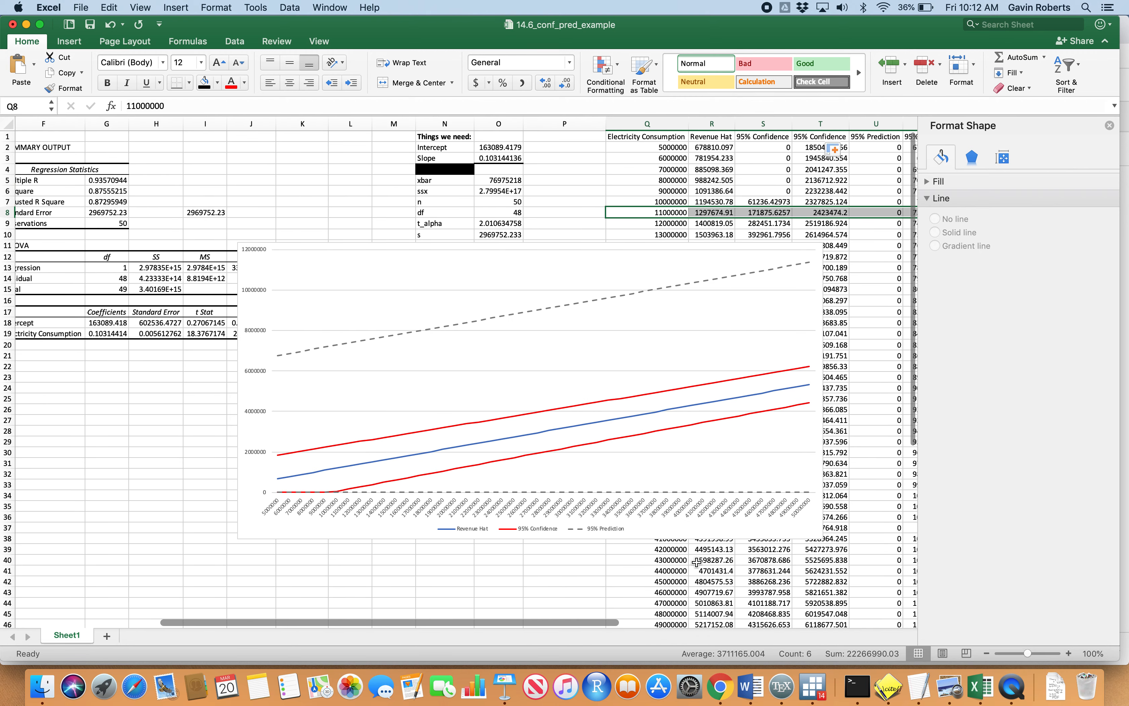
pyautogui.hscroll(2, 676, 269)
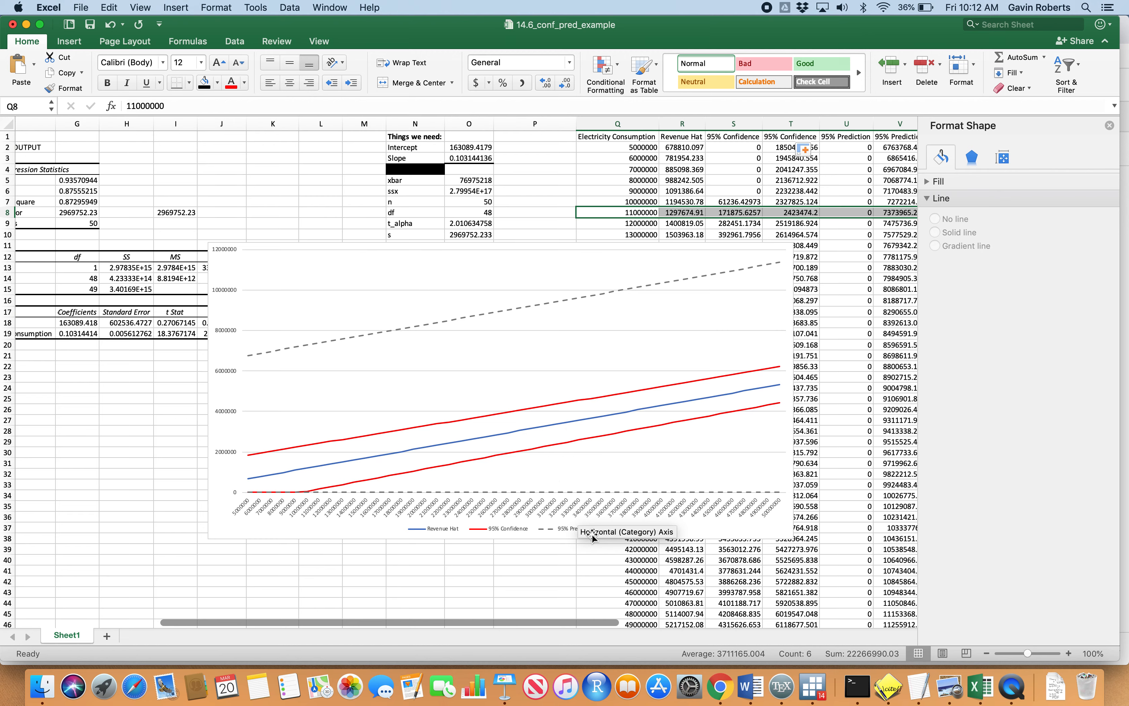
pyautogui.hscroll(-5, 519, 411)
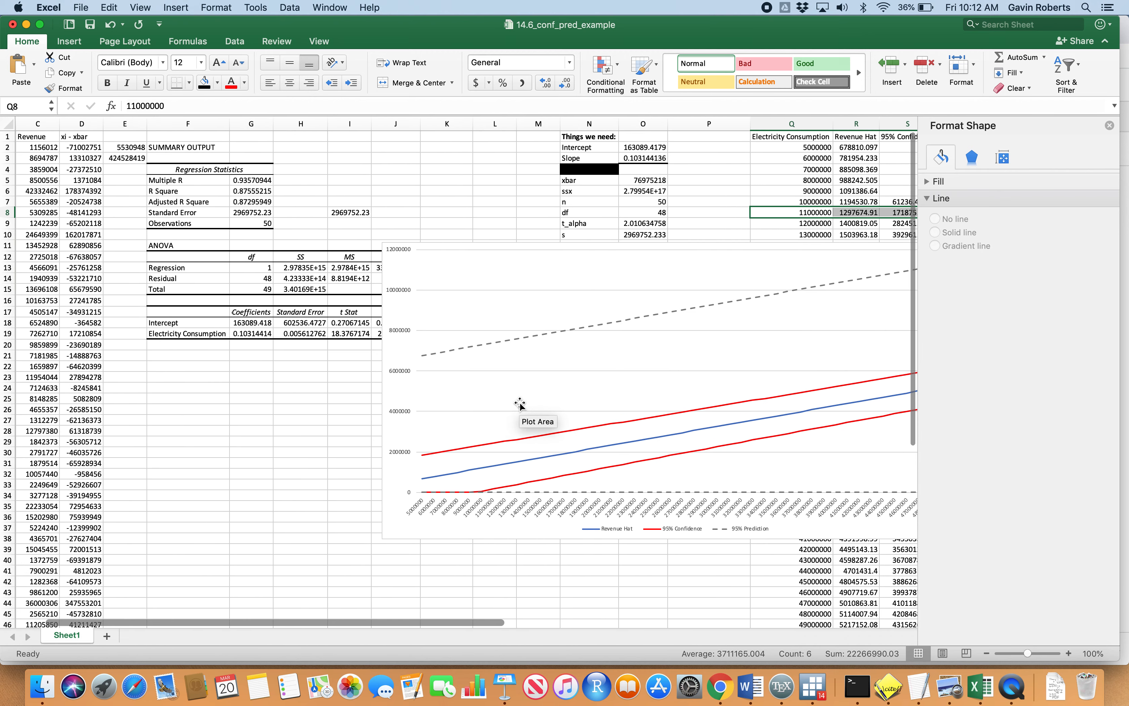